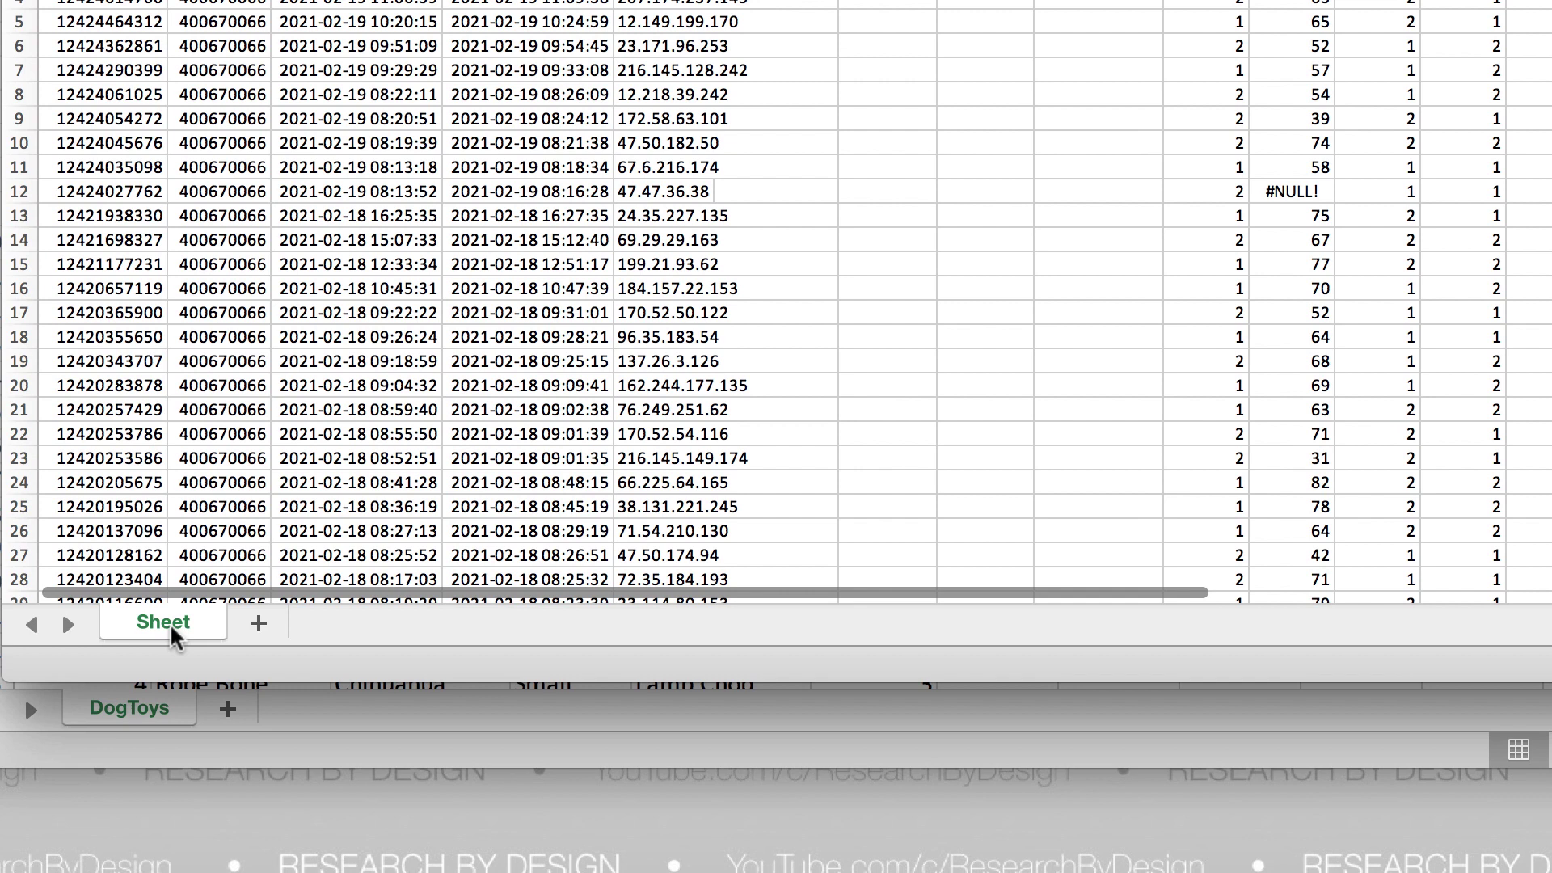
Create a copy of the survey data worksheet at the end of the Mock Survey Data workbook
right_click(171, 629)
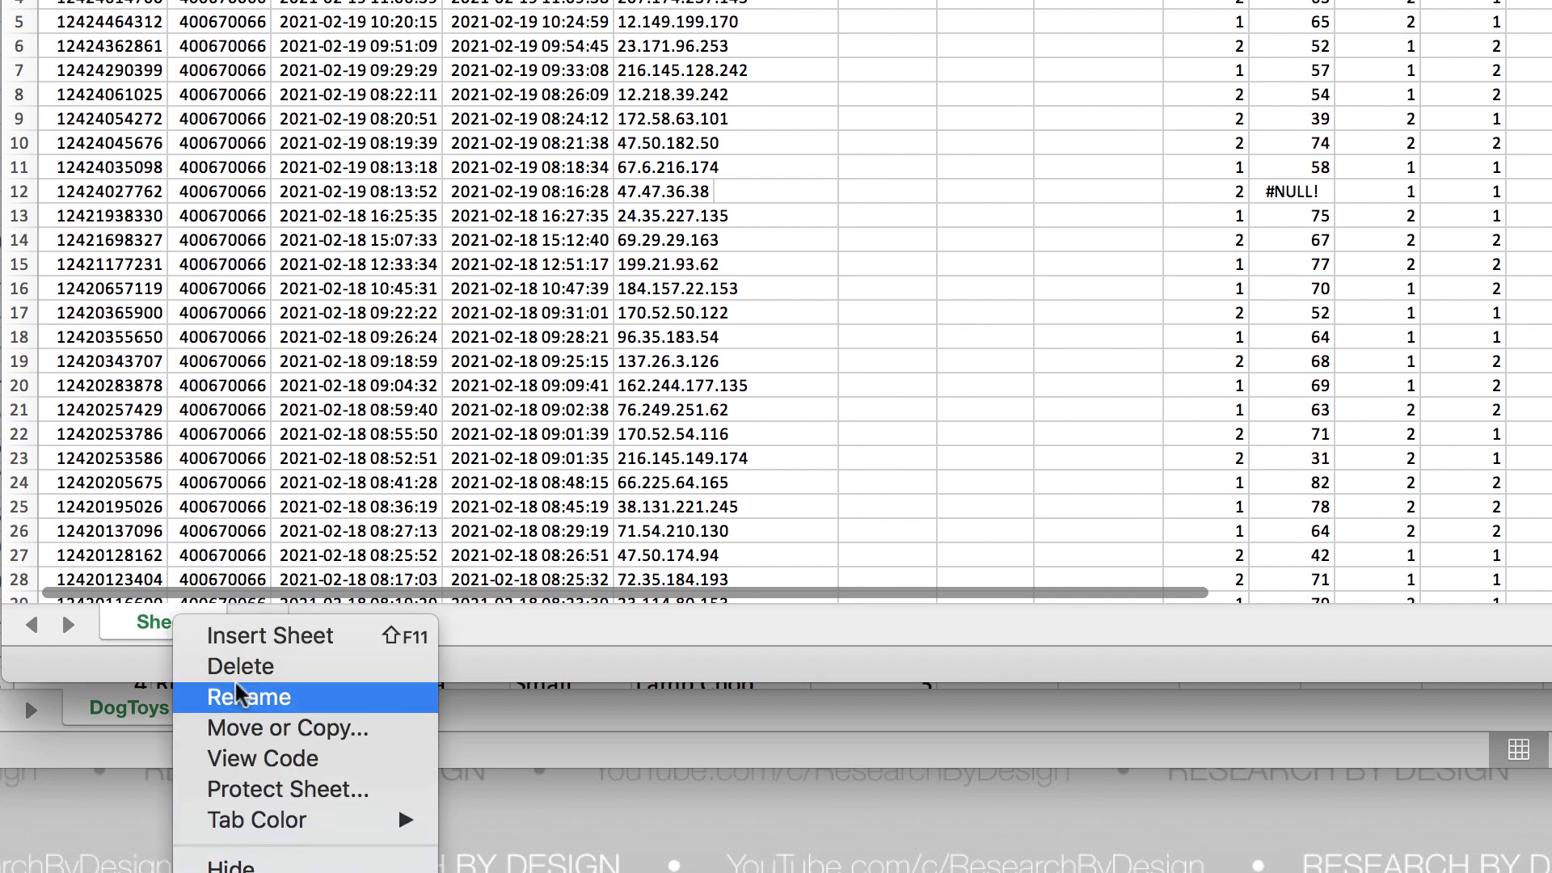
click(279, 730)
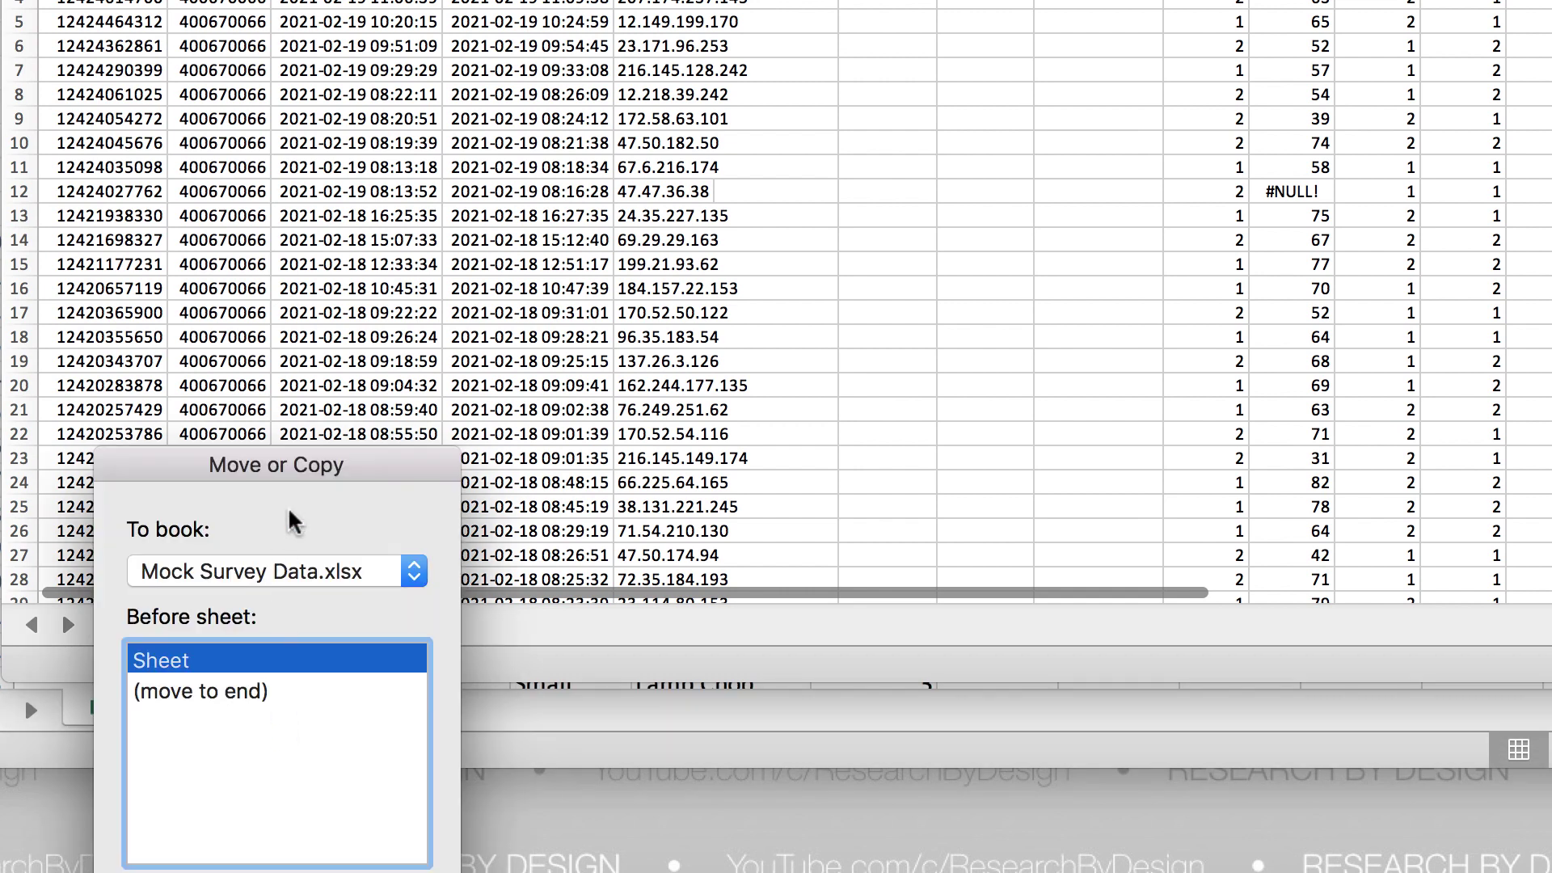
drag(335, 468, 345, 237)
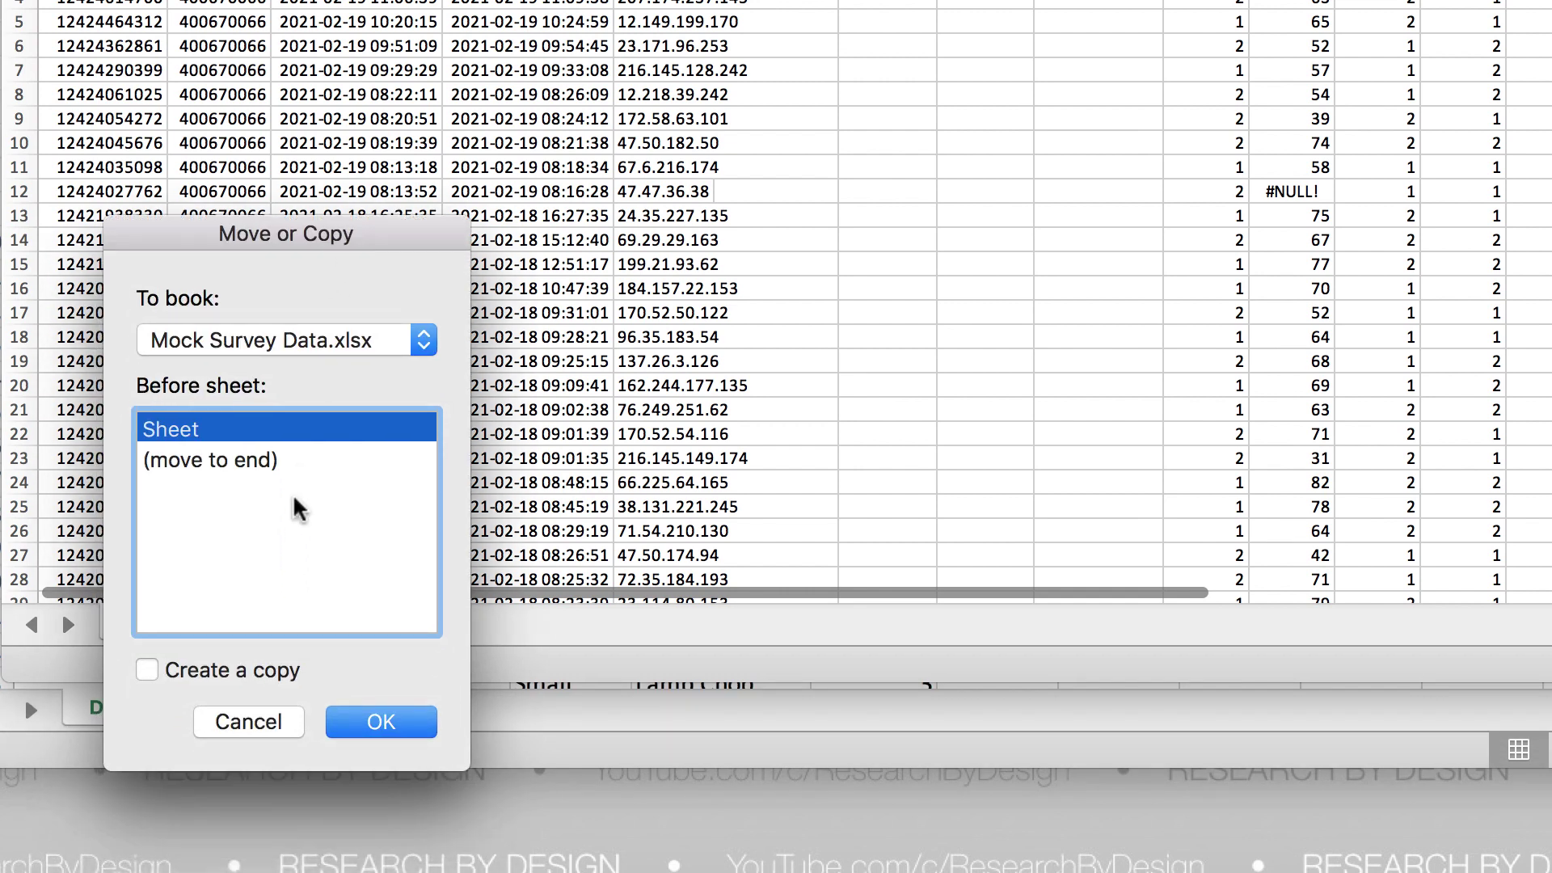
click(293, 467)
click(220, 671)
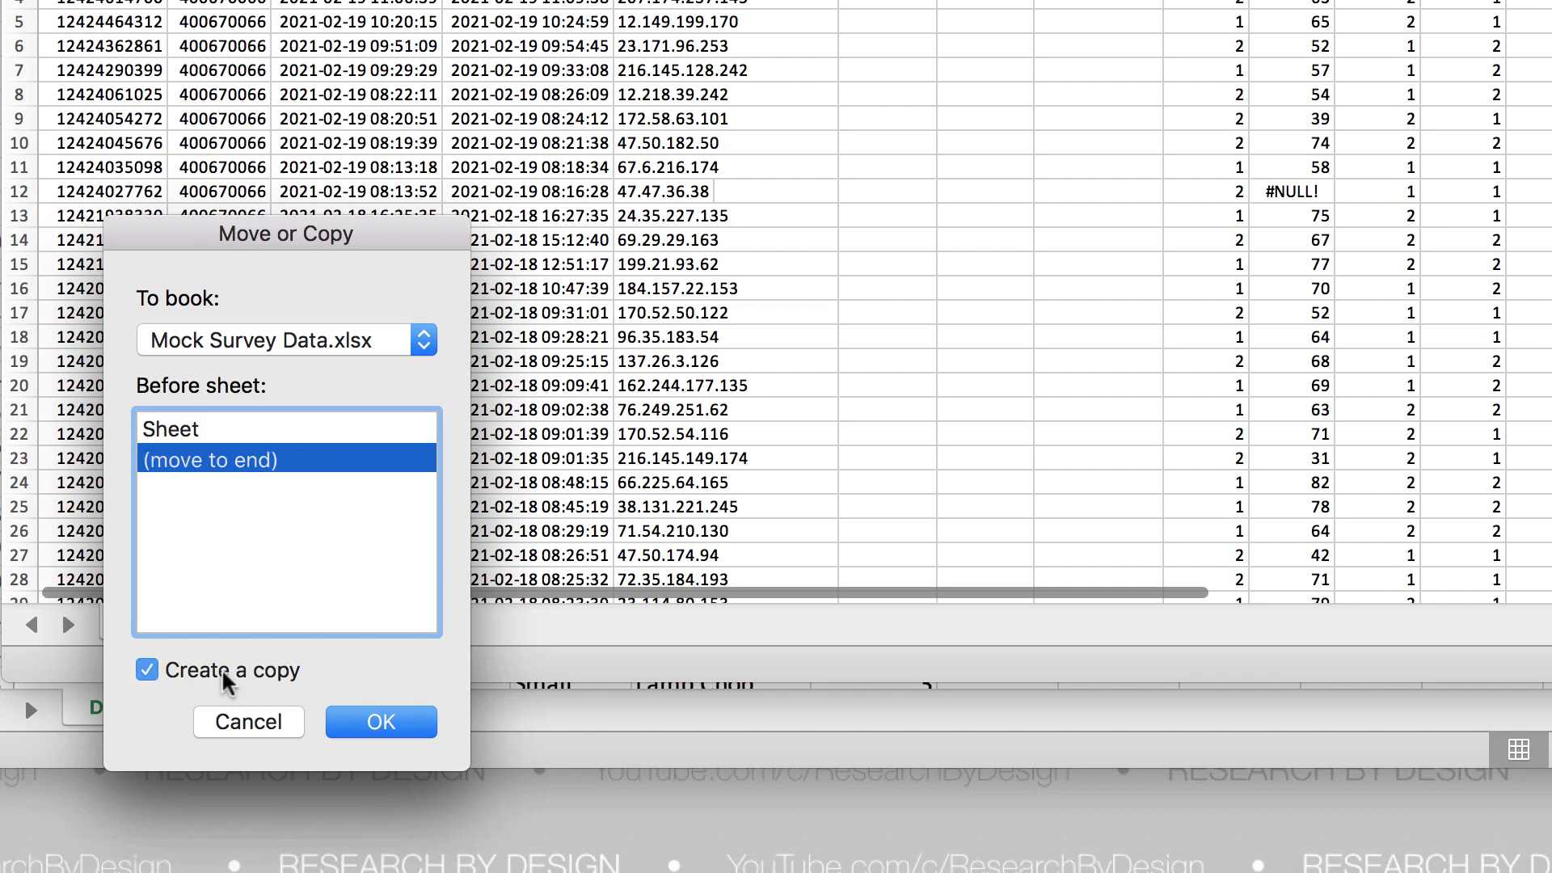
click(379, 723)
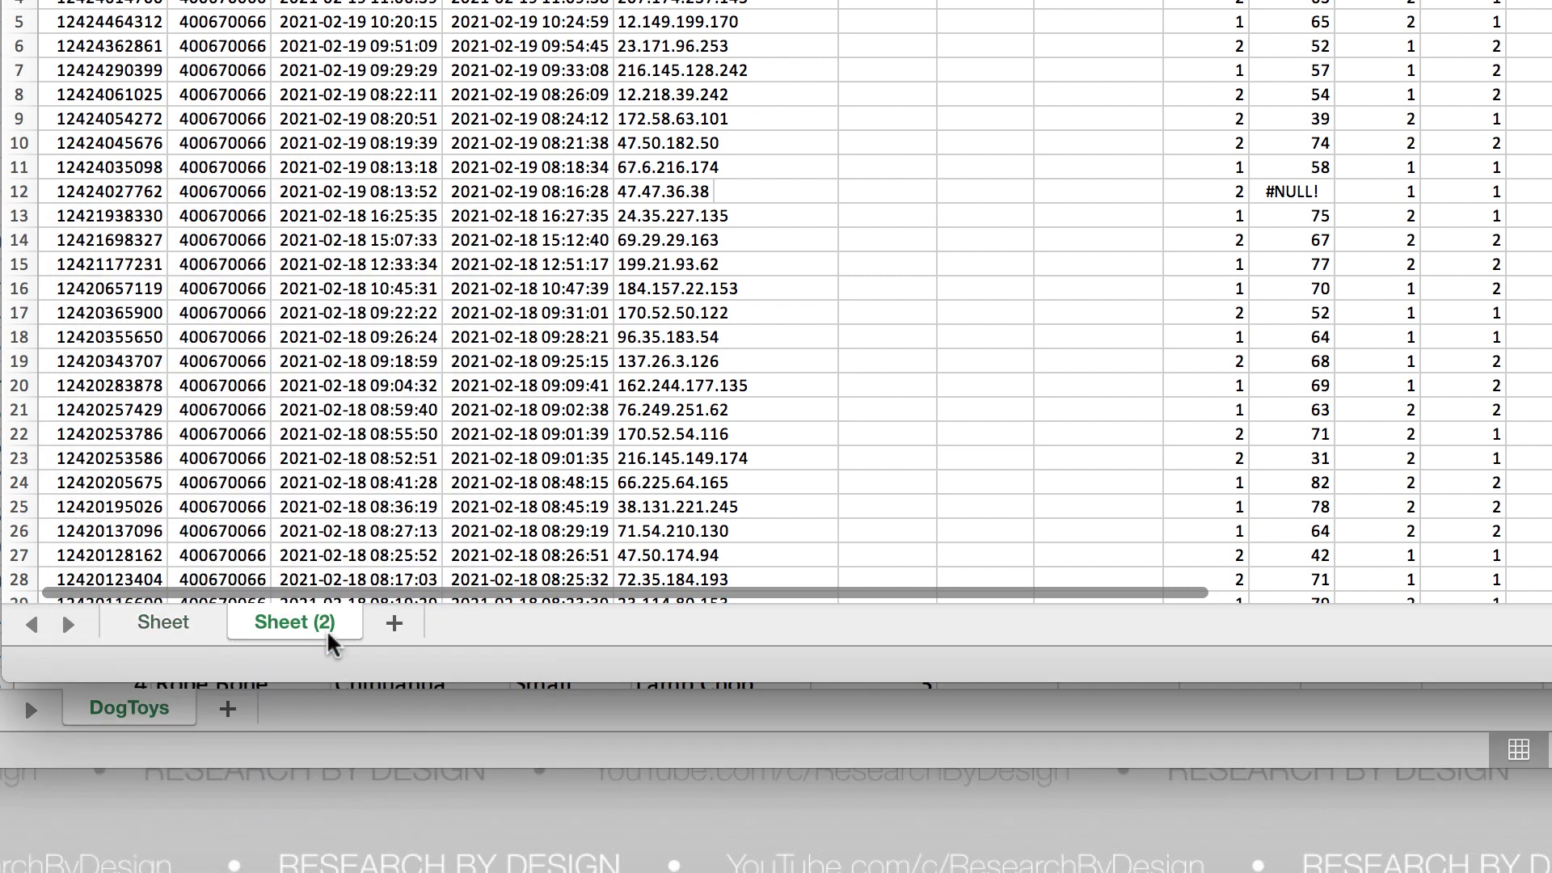
Return to the original worksheet and delete row 2, which holds the secondary header text
click(178, 634)
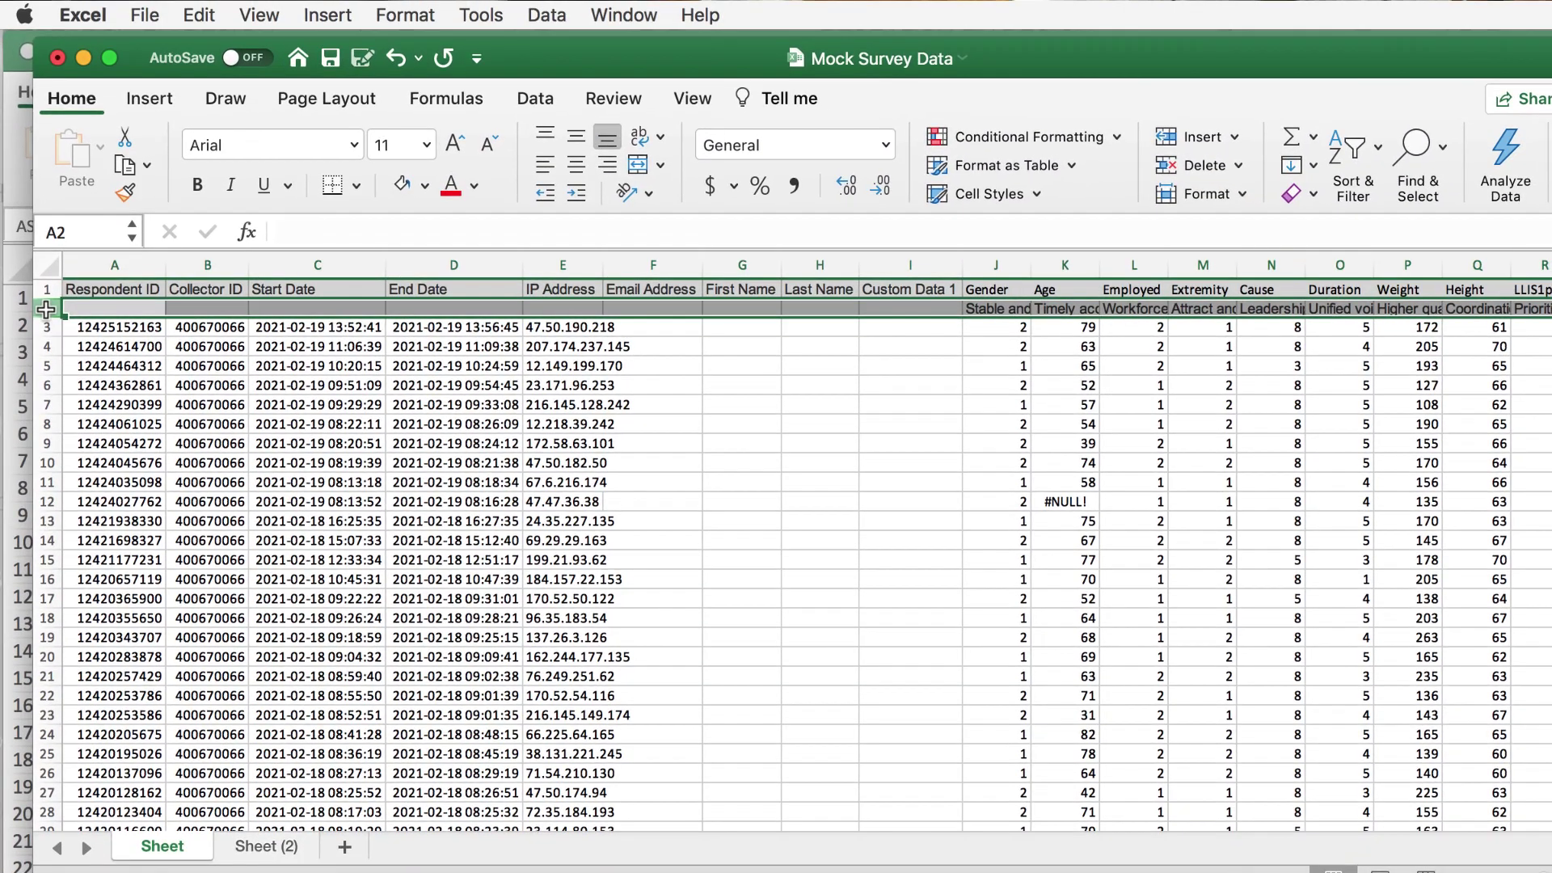
click(198, 14)
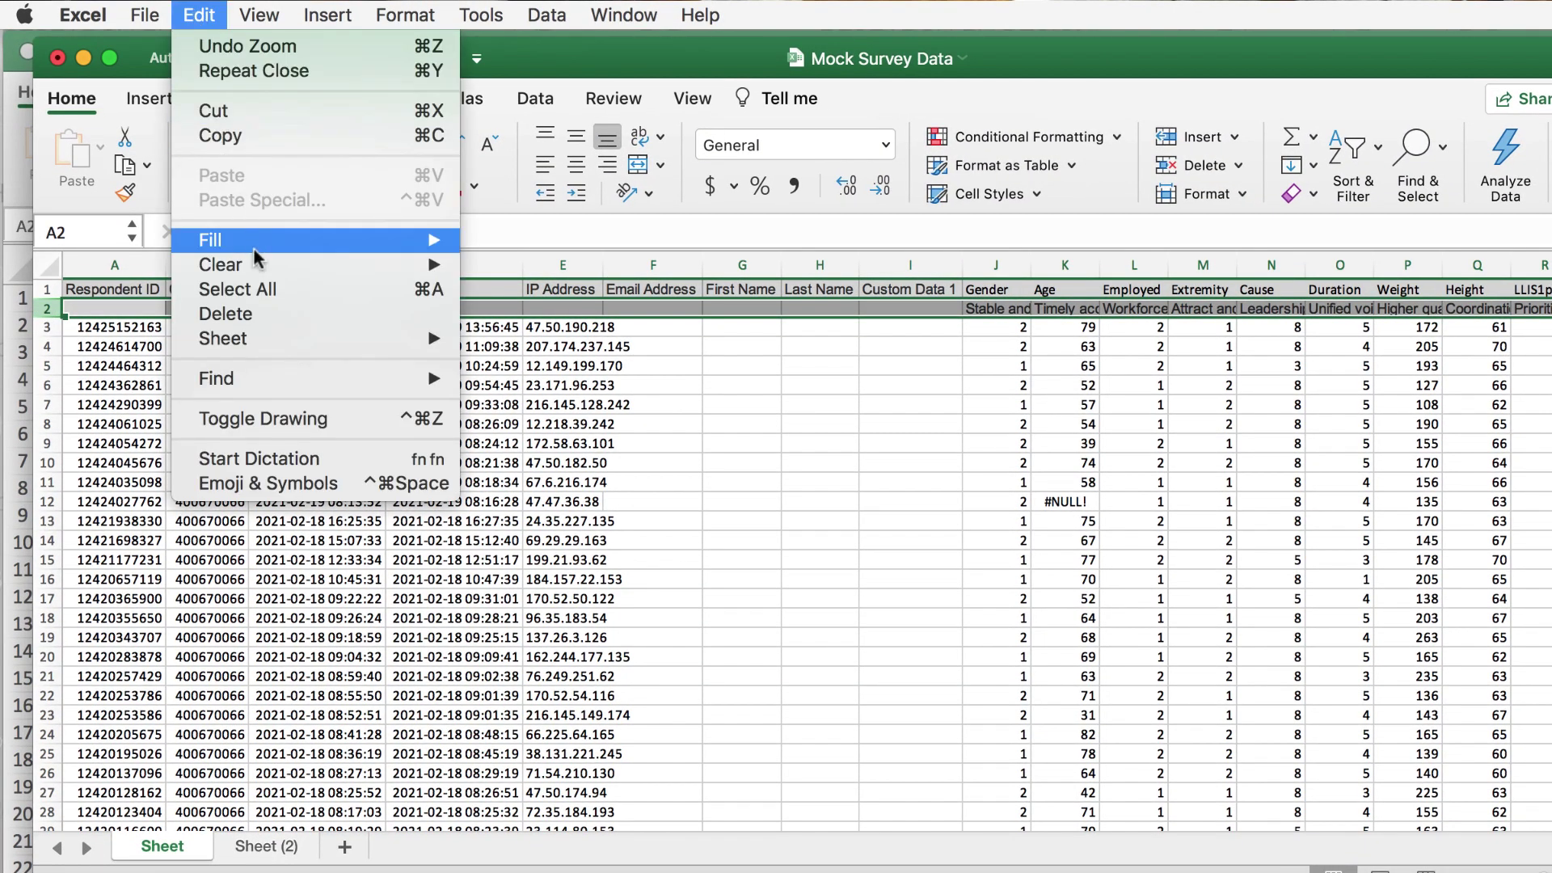
click(275, 315)
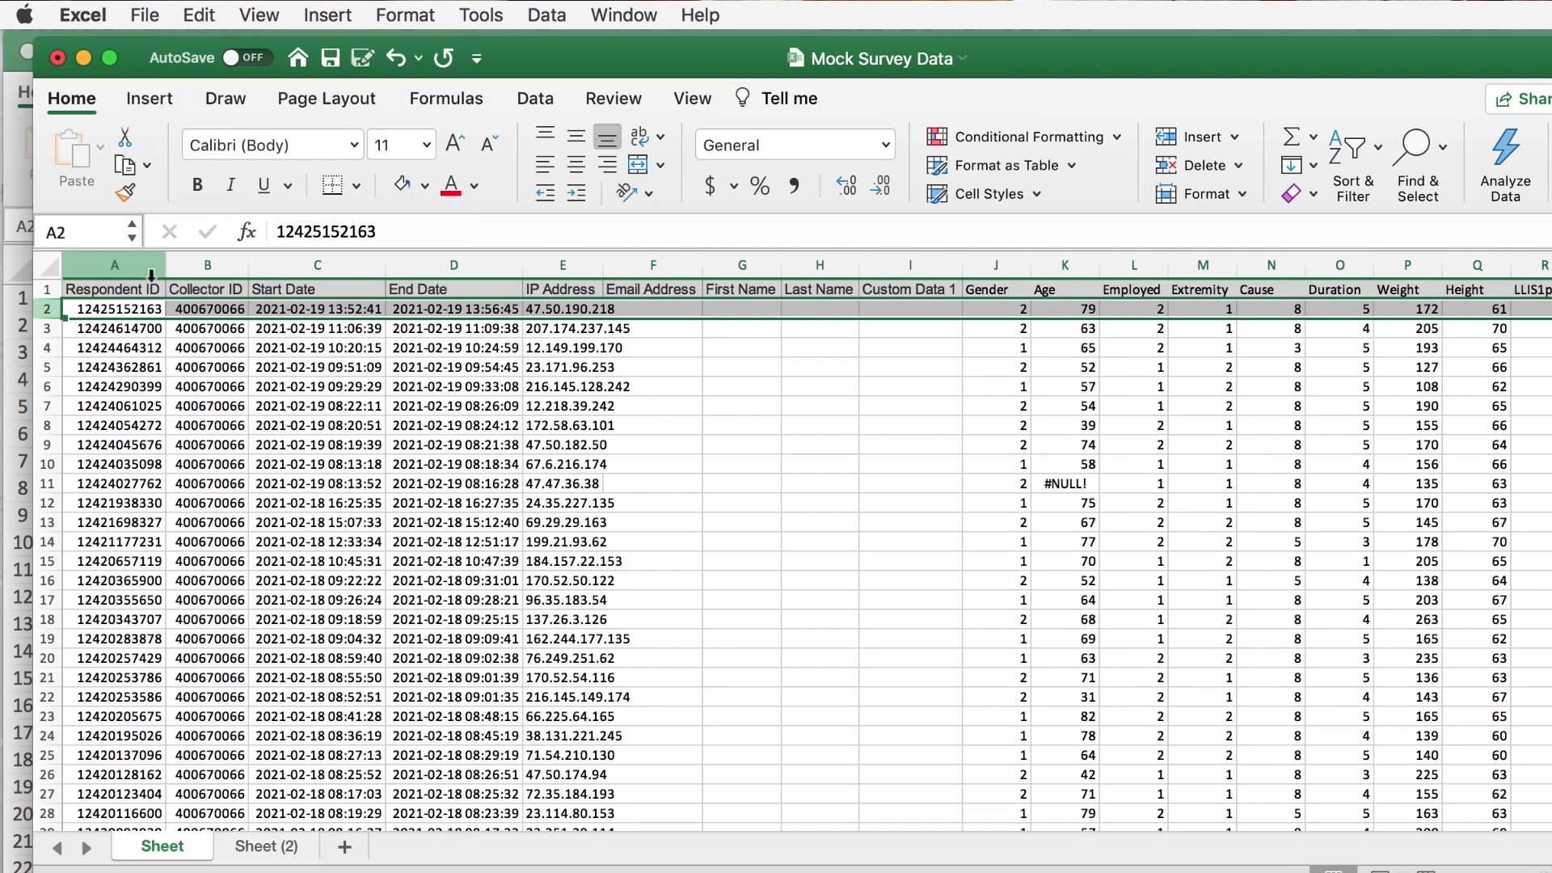
Delete columns A to I, from Respondent ID through Custom Data 1, on the original worksheet
drag(124, 266, 913, 265)
click(199, 15)
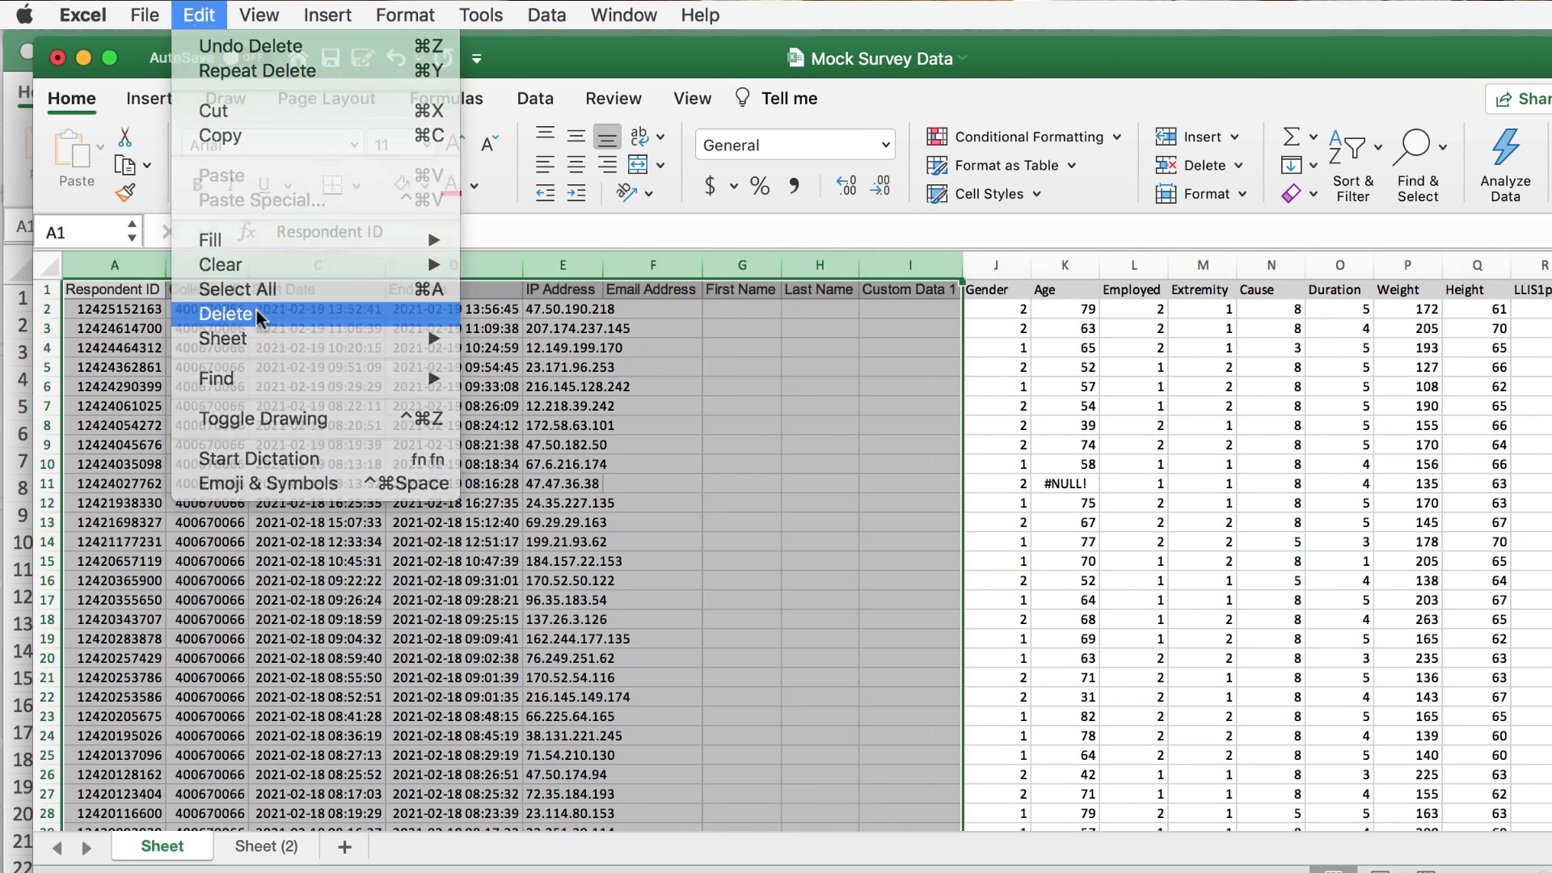
click(260, 314)
click(162, 353)
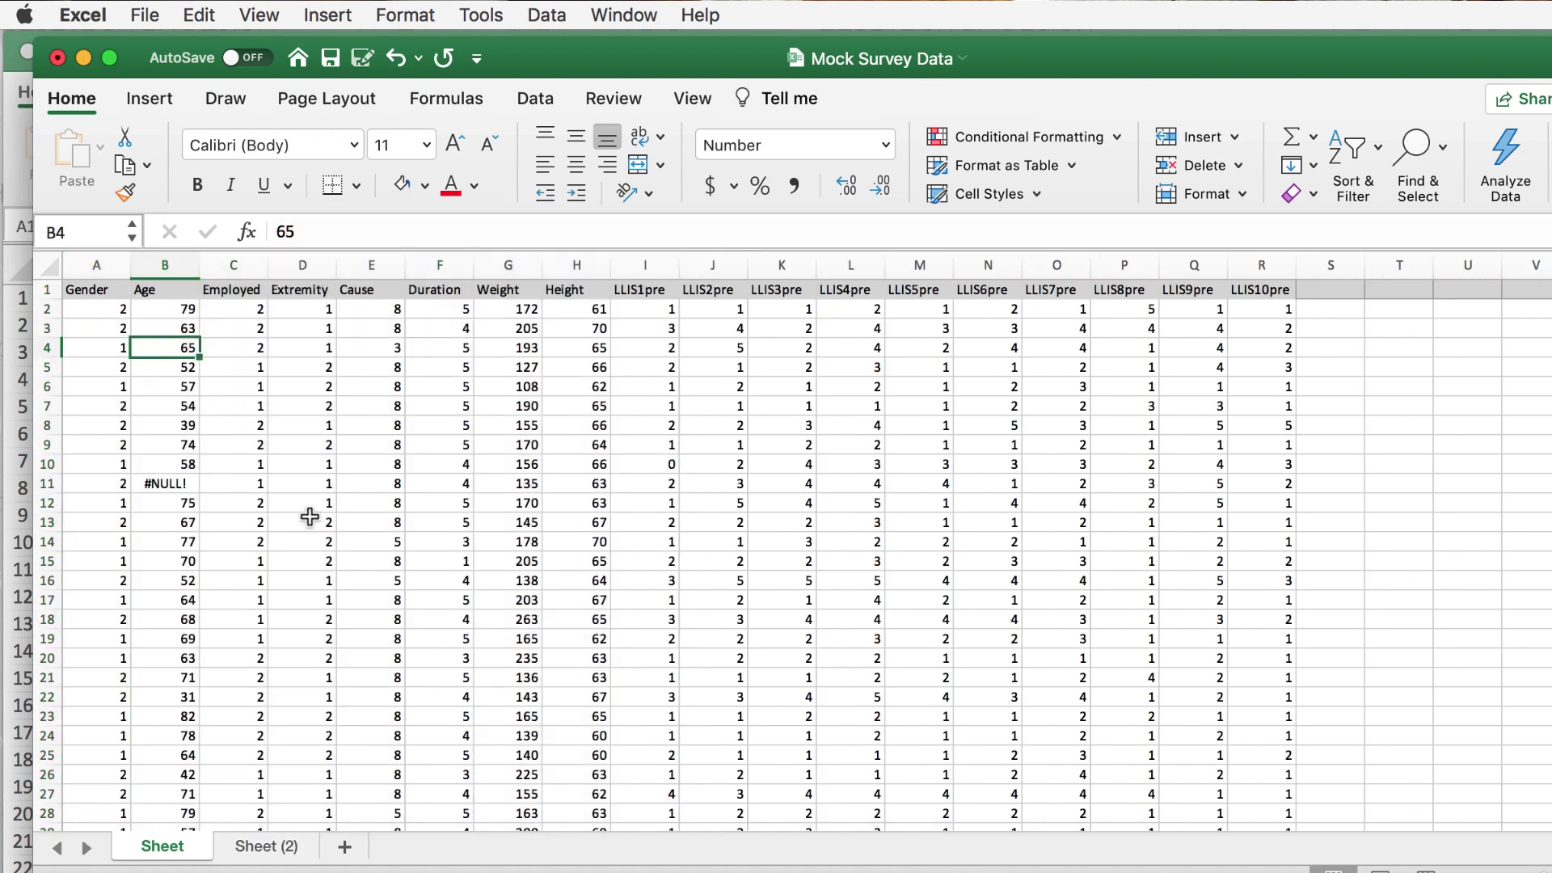
Close the Mock Survey Data workbook with its changes saved, close the DogToys workbook and quit Excel
click(58, 58)
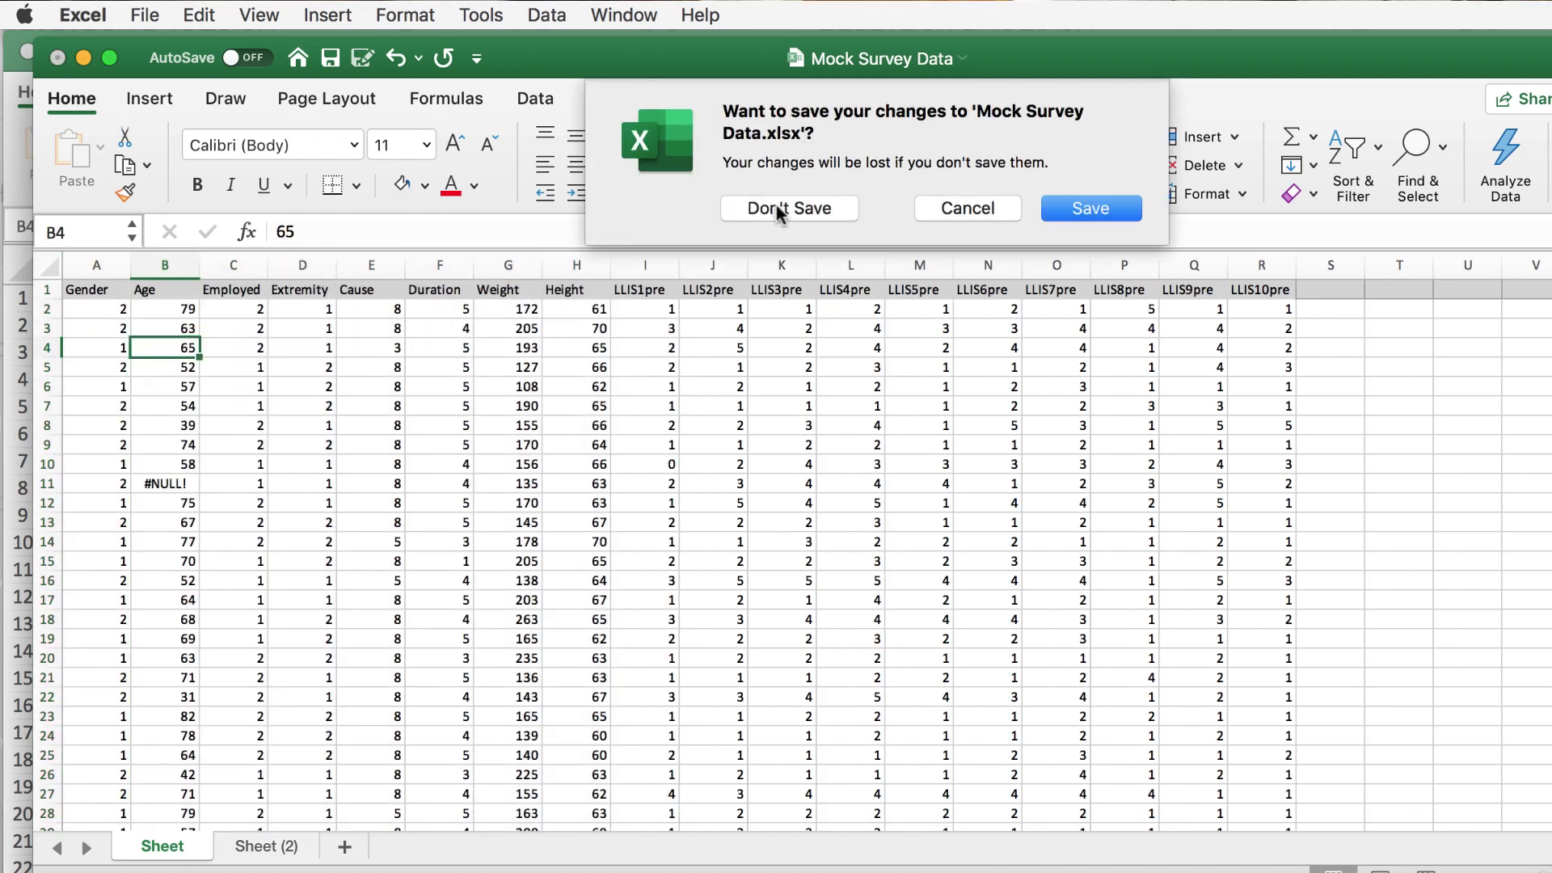
click(1091, 208)
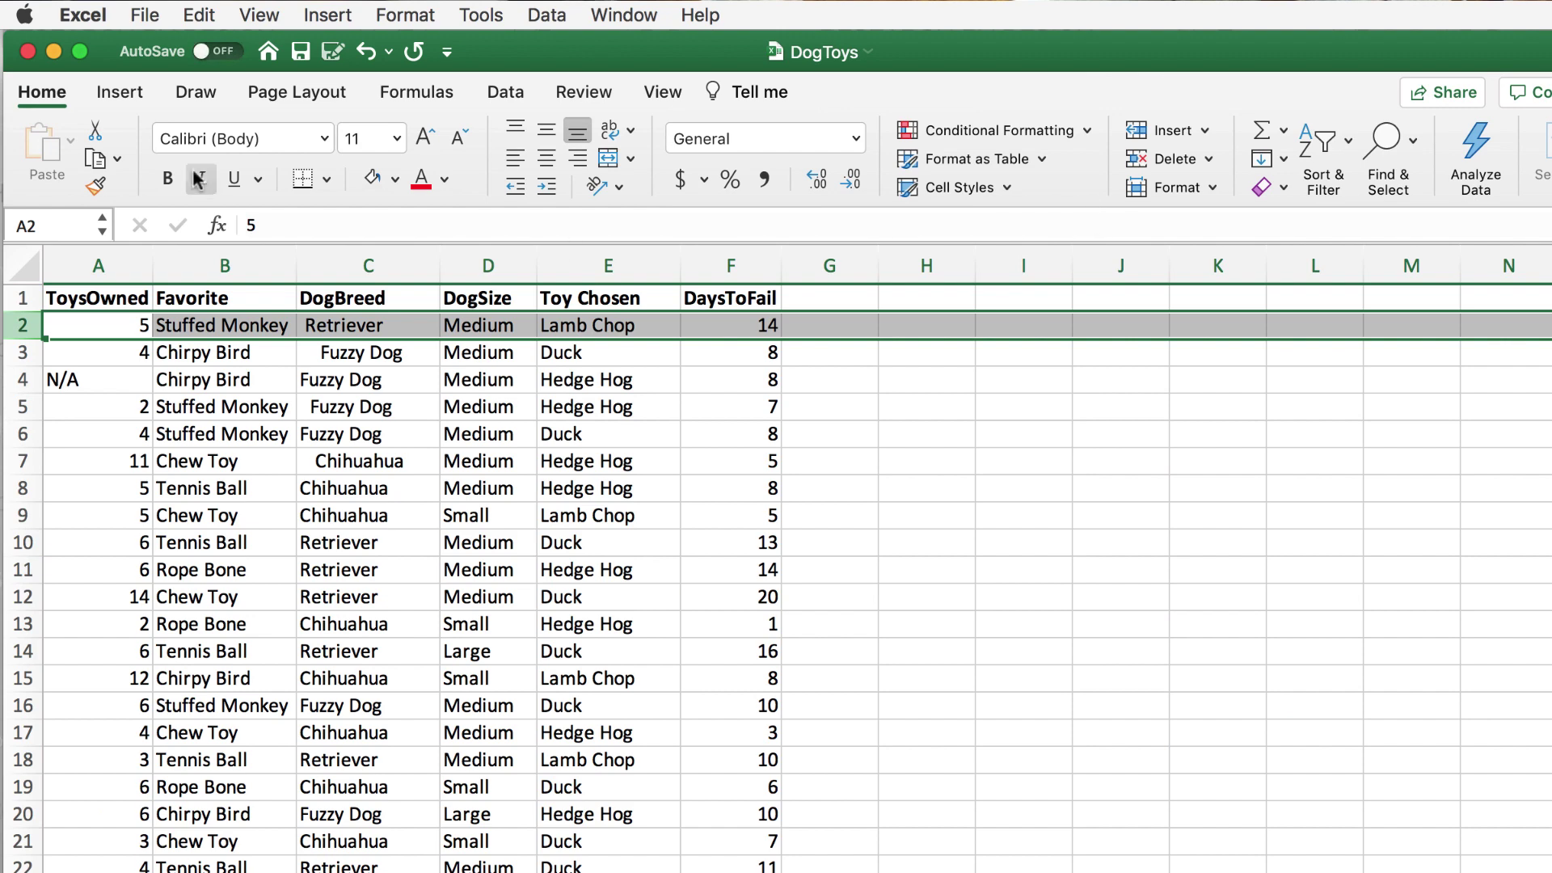
click(27, 51)
key(super+q)
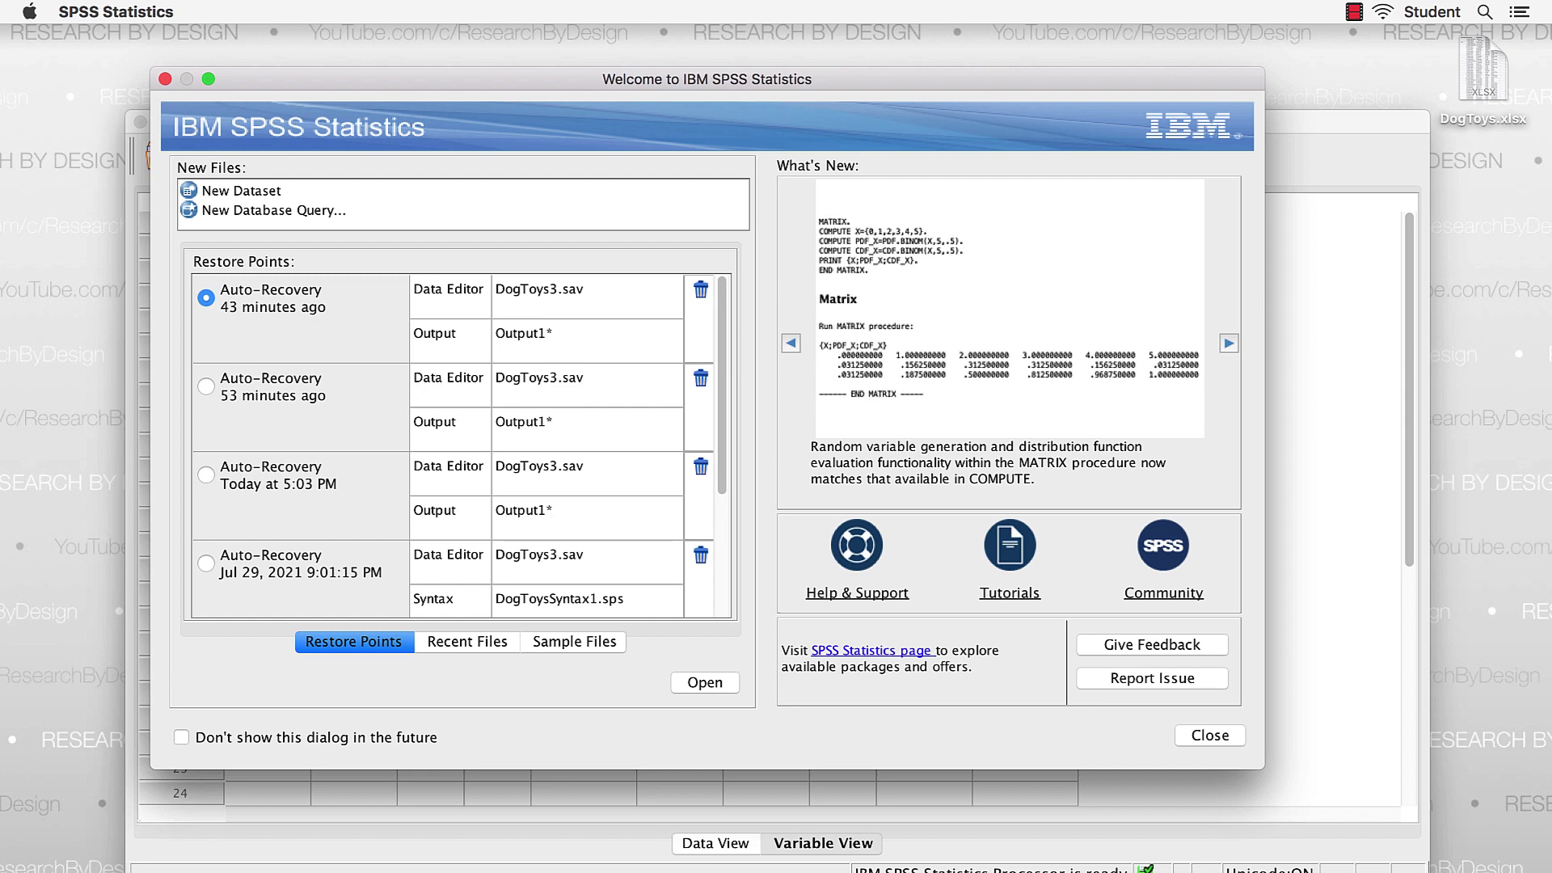
In SPSS Statistics, dismiss the welcome dialog and open DogToys.xlsx from the Desktop as a data file
click(165, 77)
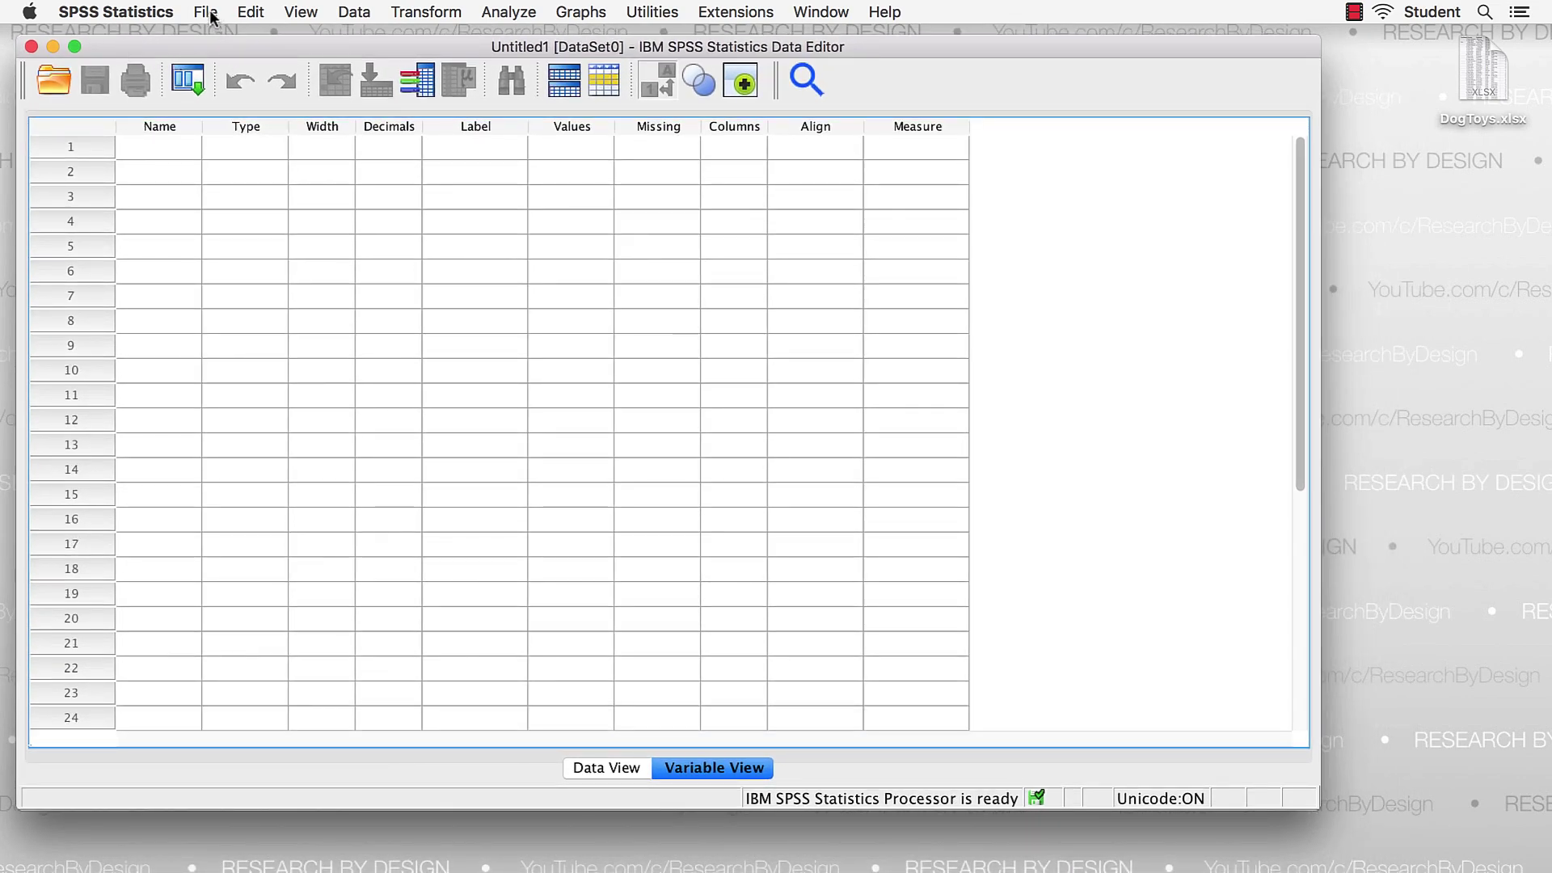
click(212, 16)
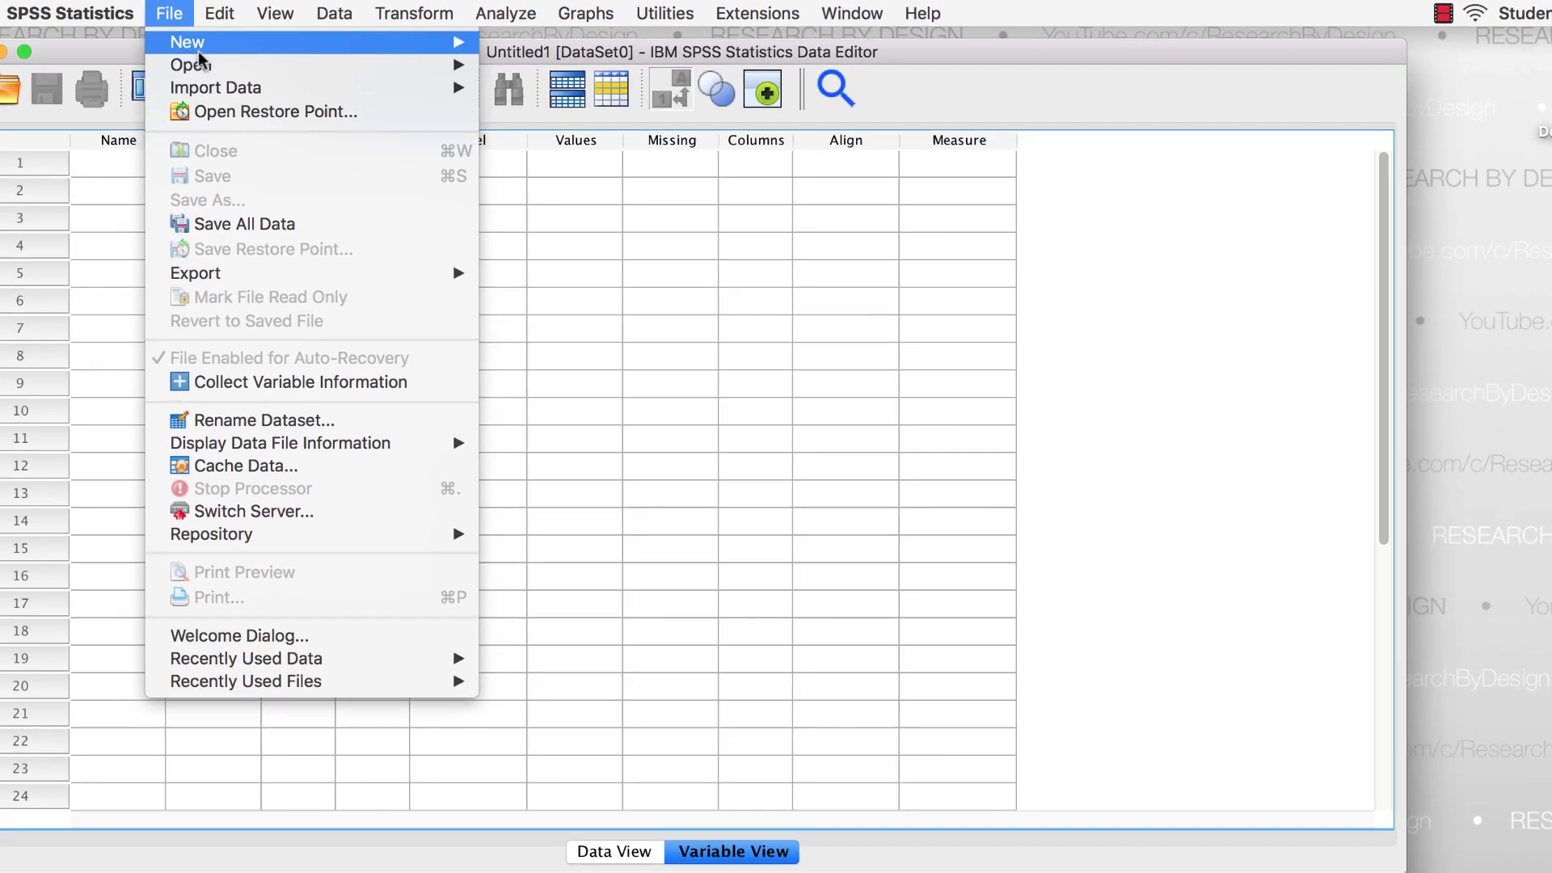
mouse_move(257, 62)
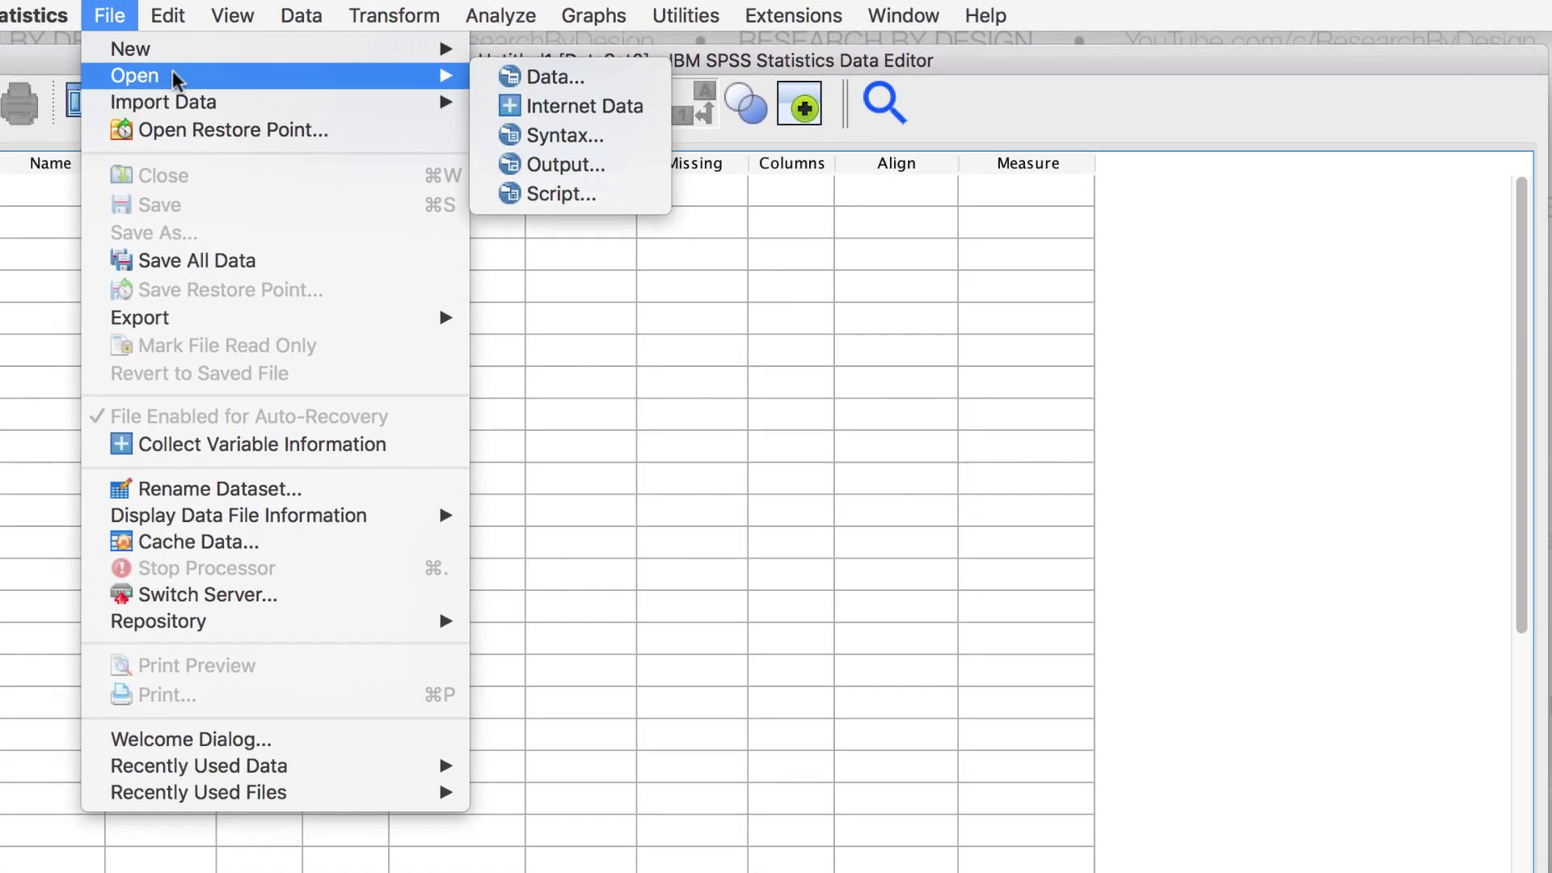
click(614, 73)
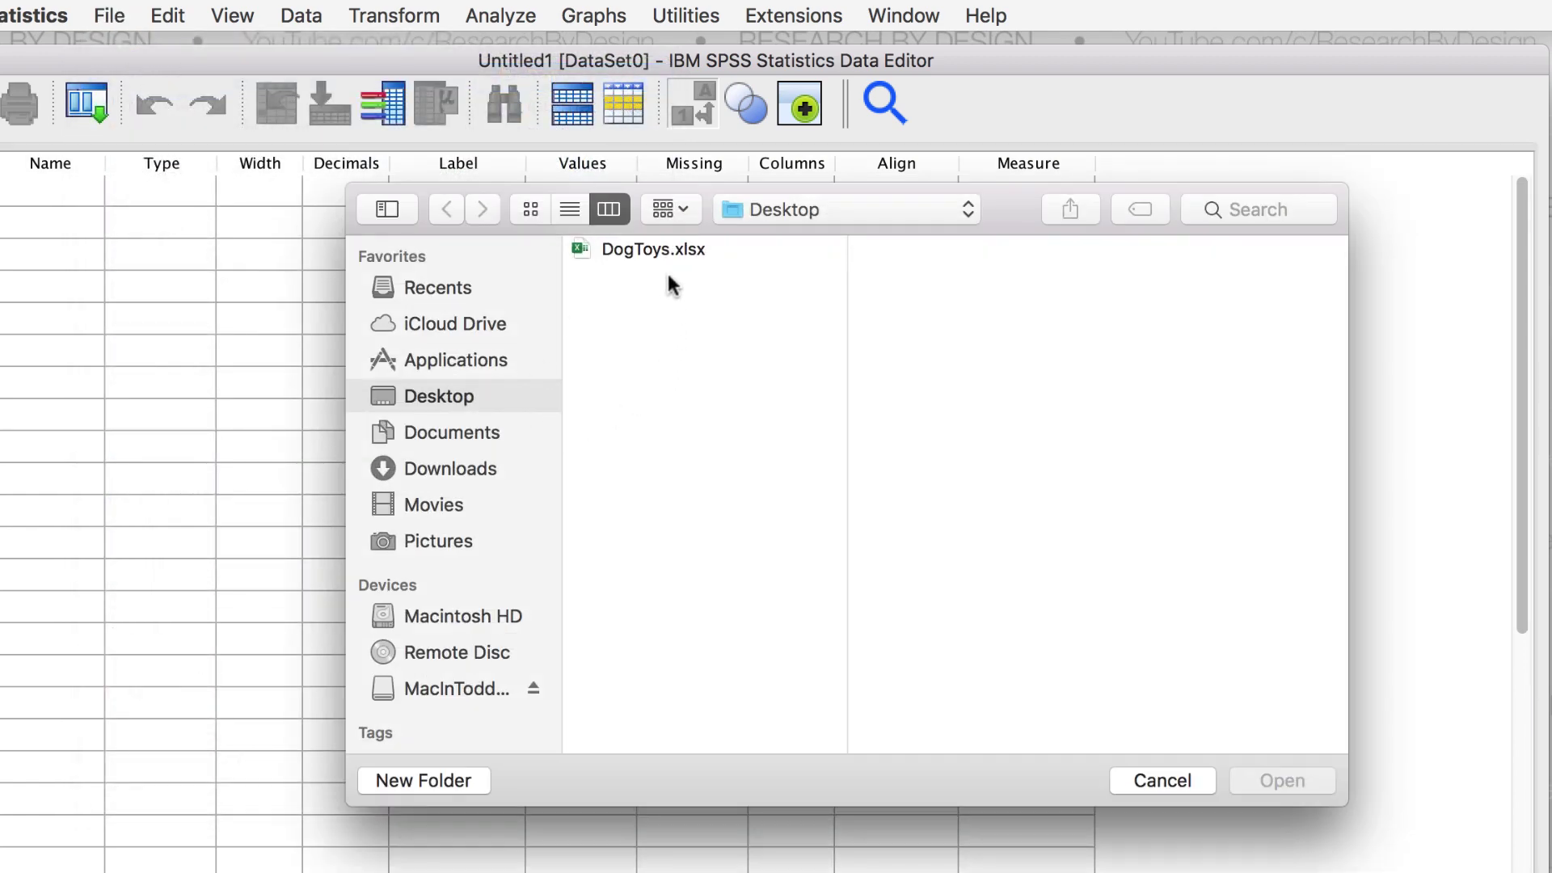
click(656, 247)
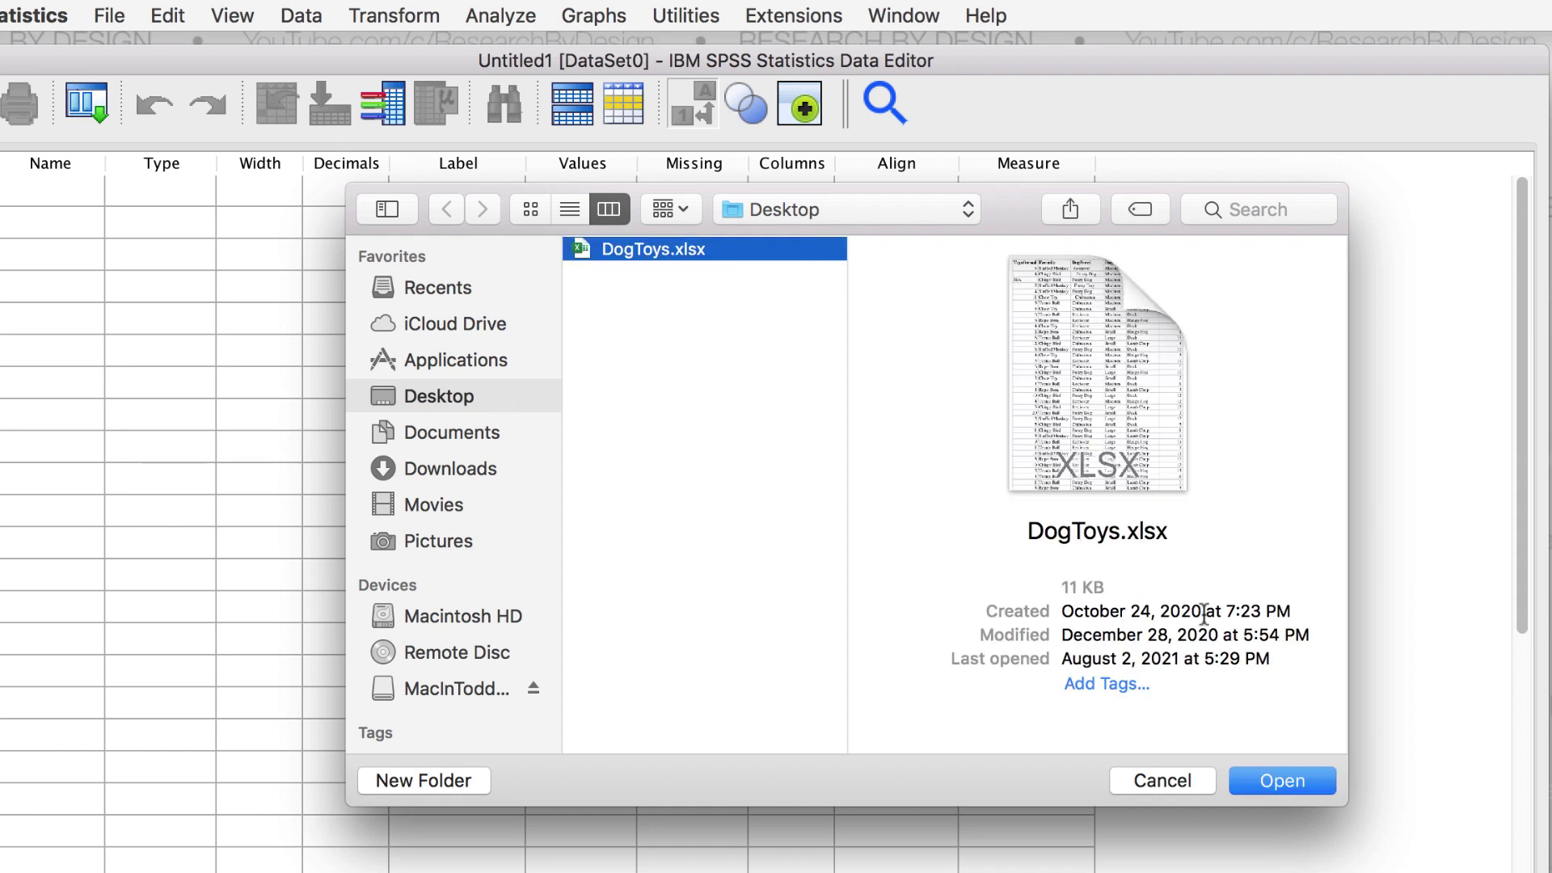
click(1319, 781)
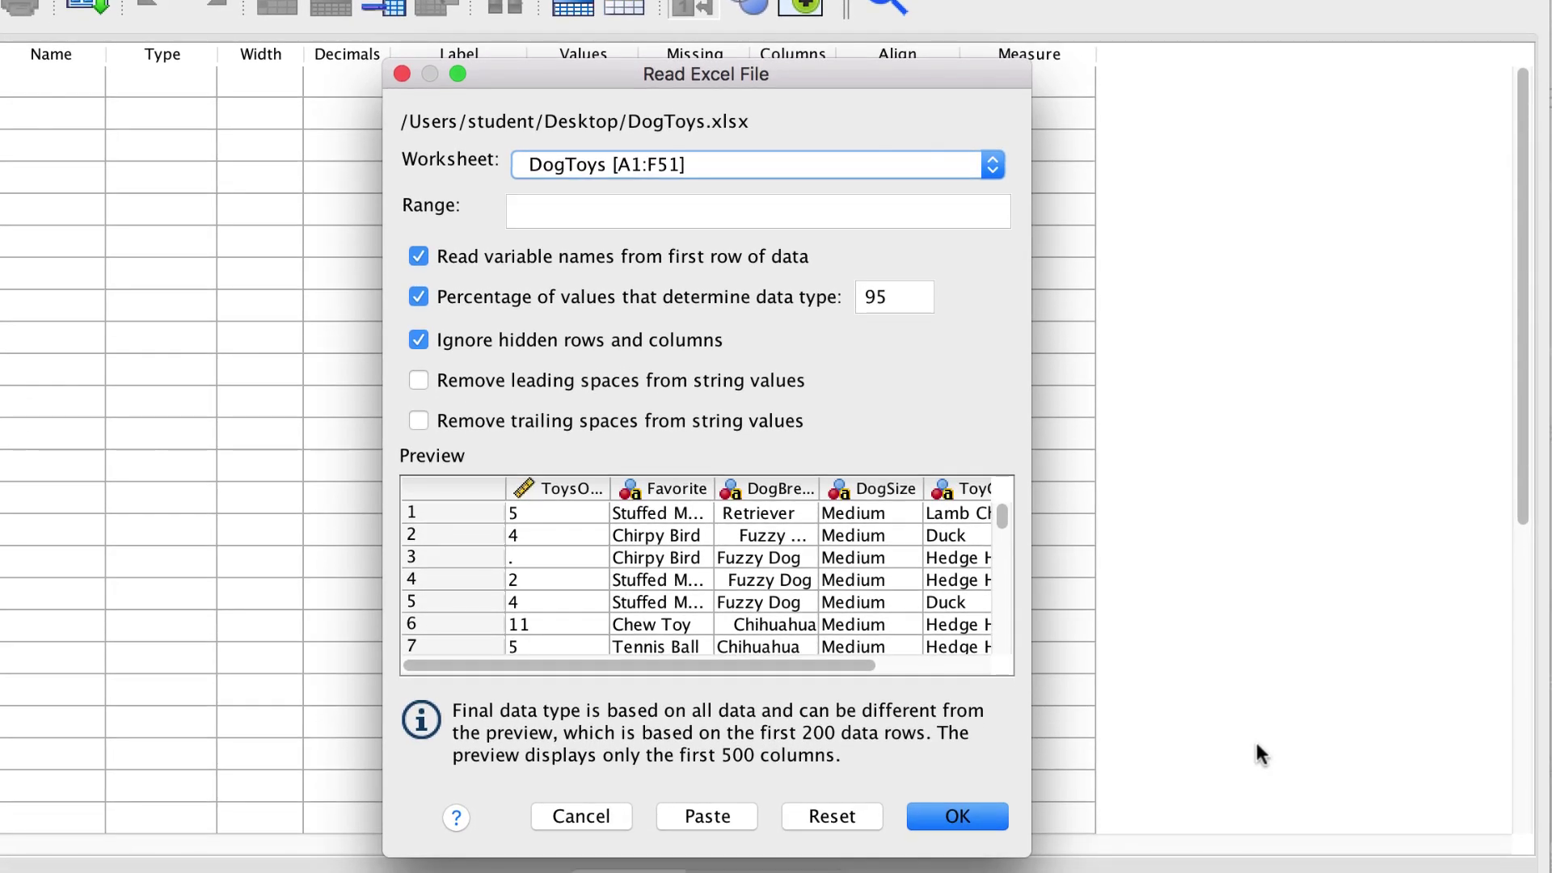
Import the DogToys worksheet with leading and trailing spaces removed from string values
drag(1039, 852, 1289, 872)
click(524, 375)
click(526, 421)
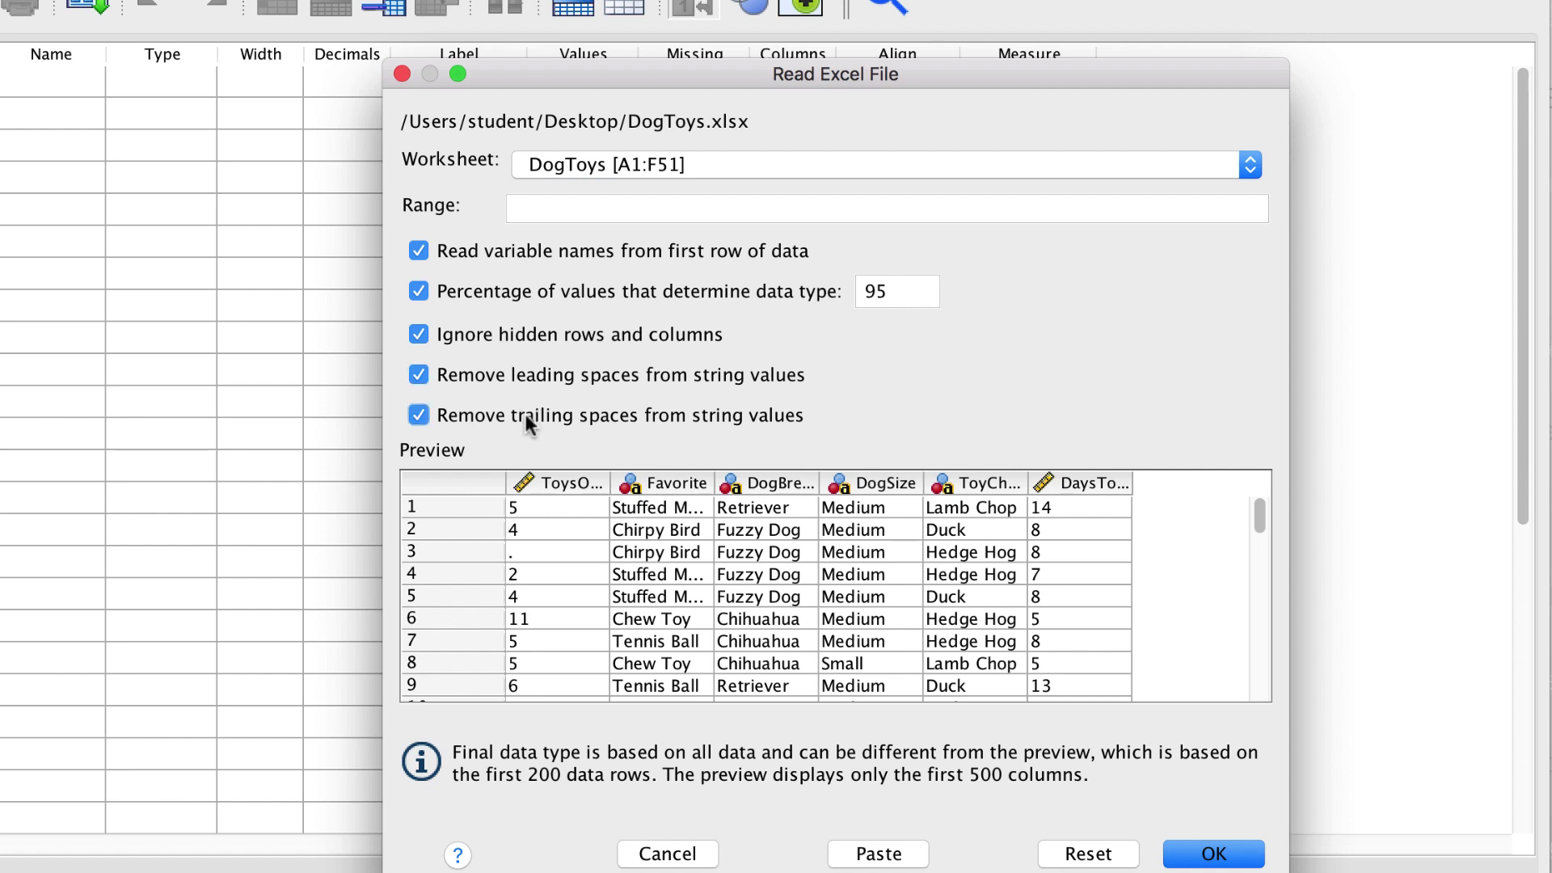
click(1242, 852)
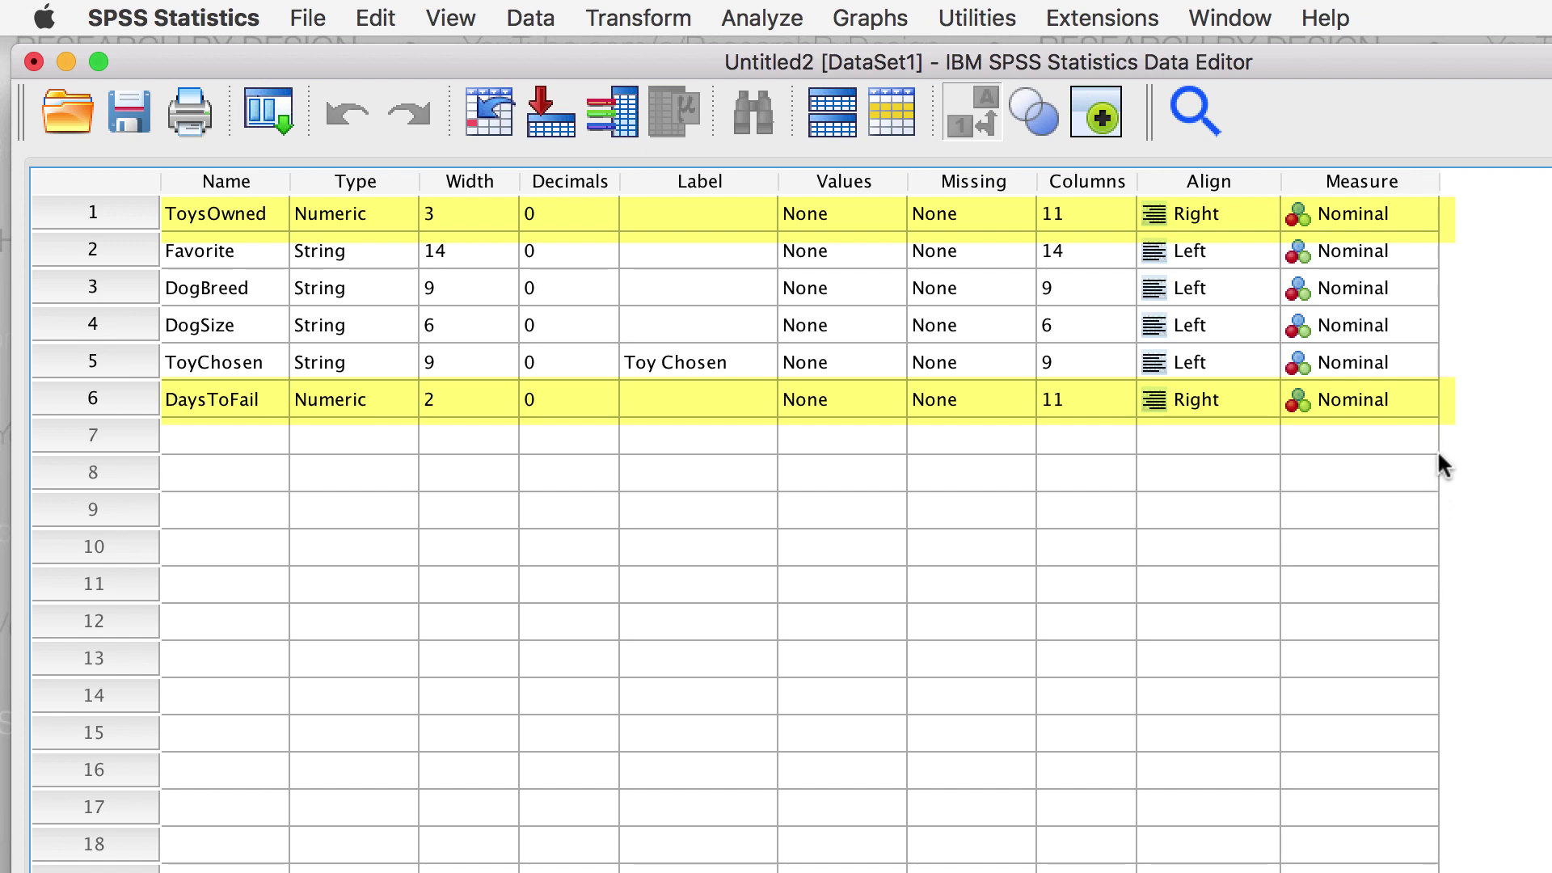
Set the measurement level of ToysOwned and DaysToFail to Scale
click(1416, 208)
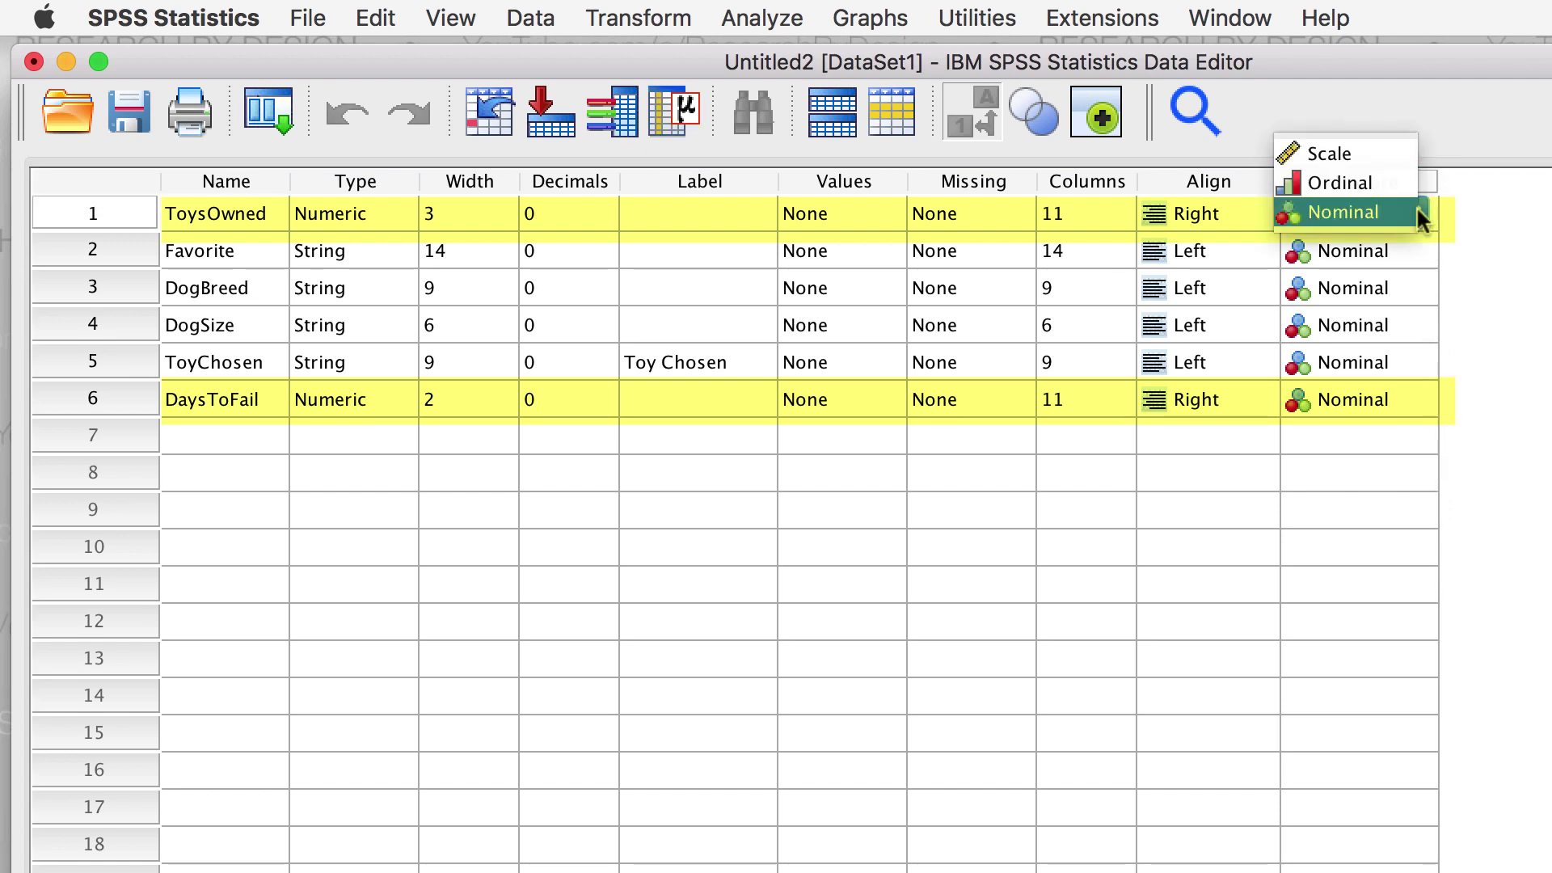
click(1384, 148)
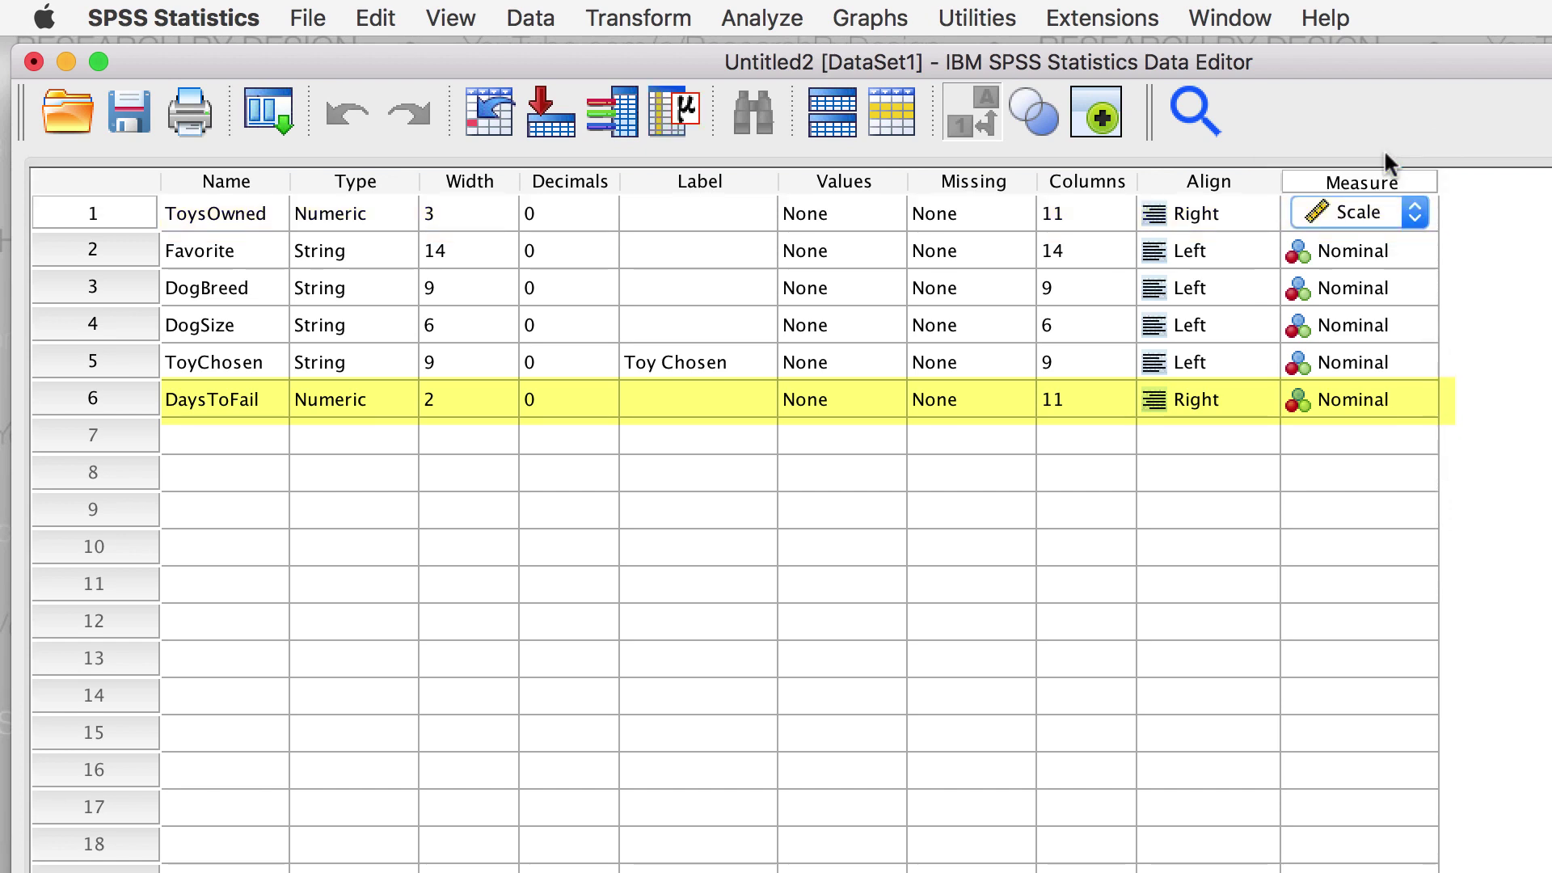
click(1419, 388)
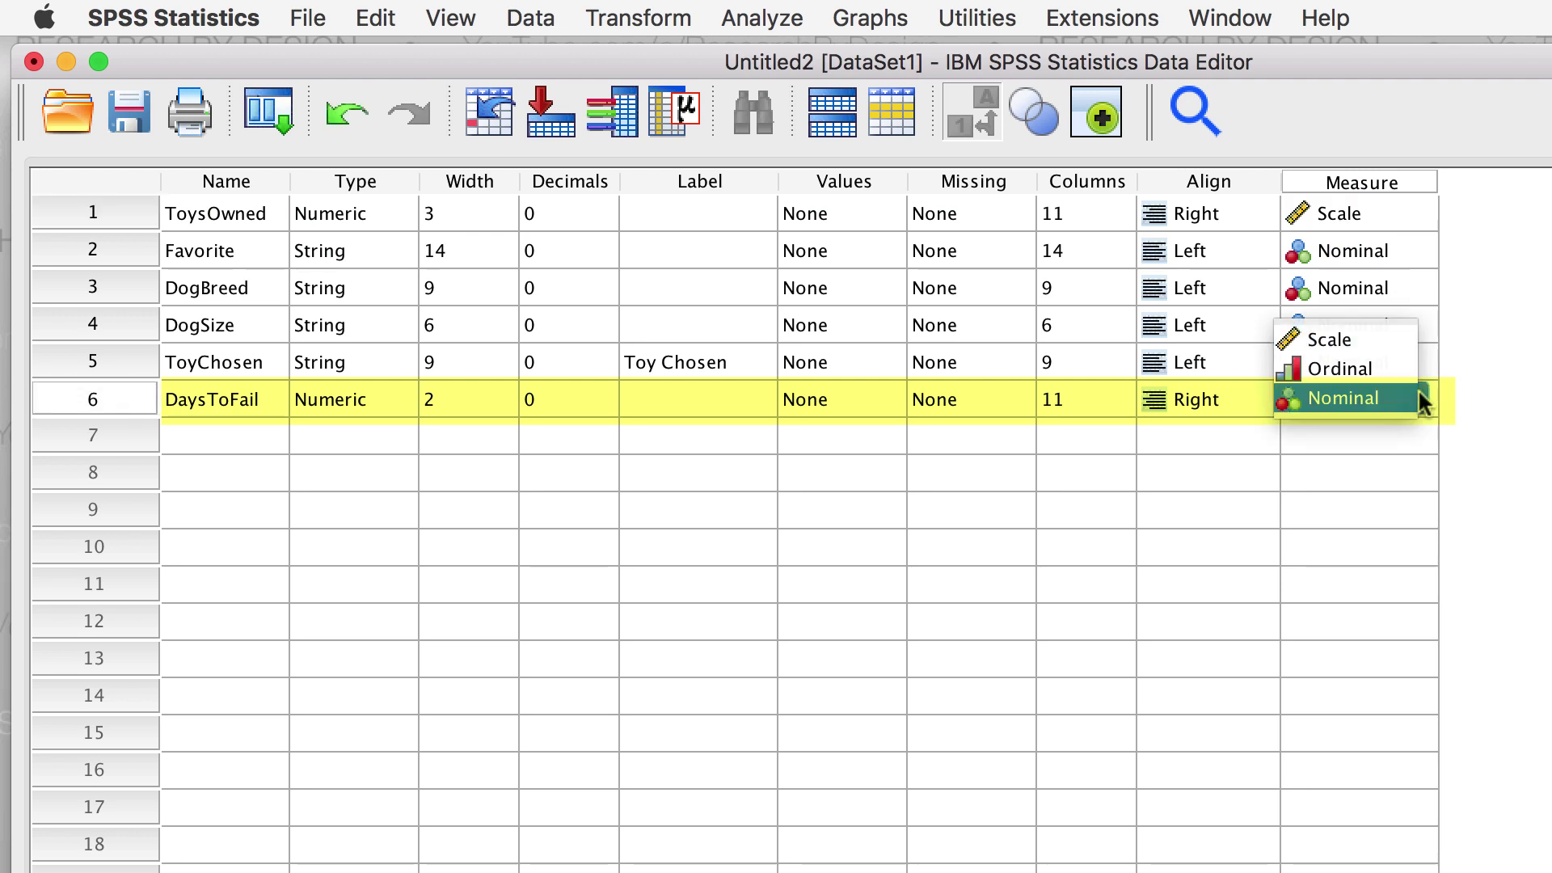
click(1391, 341)
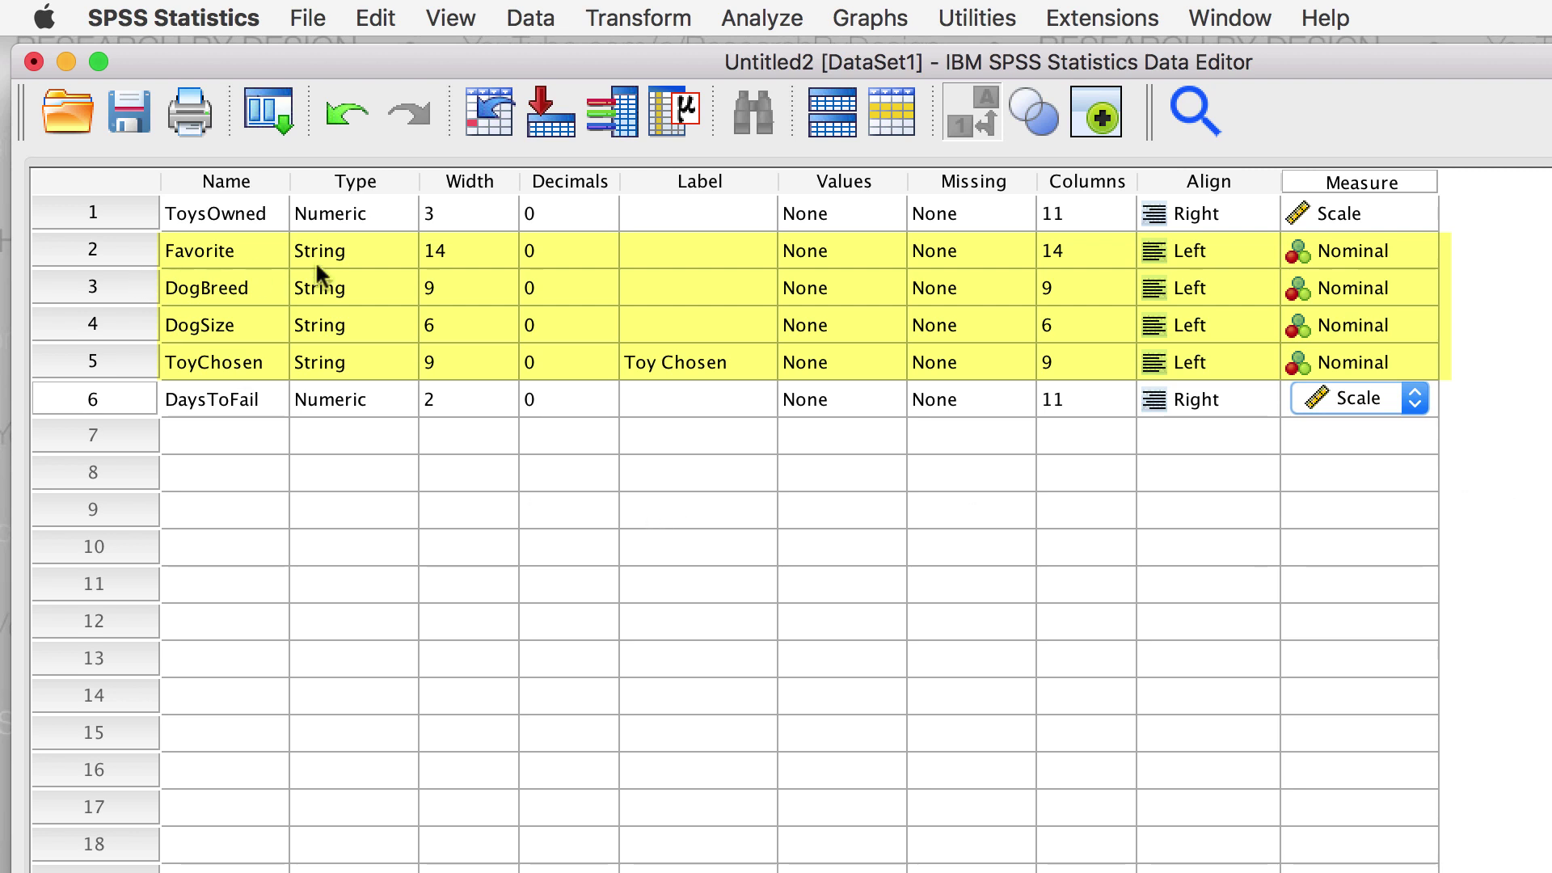
Rename the four string variables as Favorite1, DogBreed1, DogSize1 and ToyChosen1
double_click(269, 253)
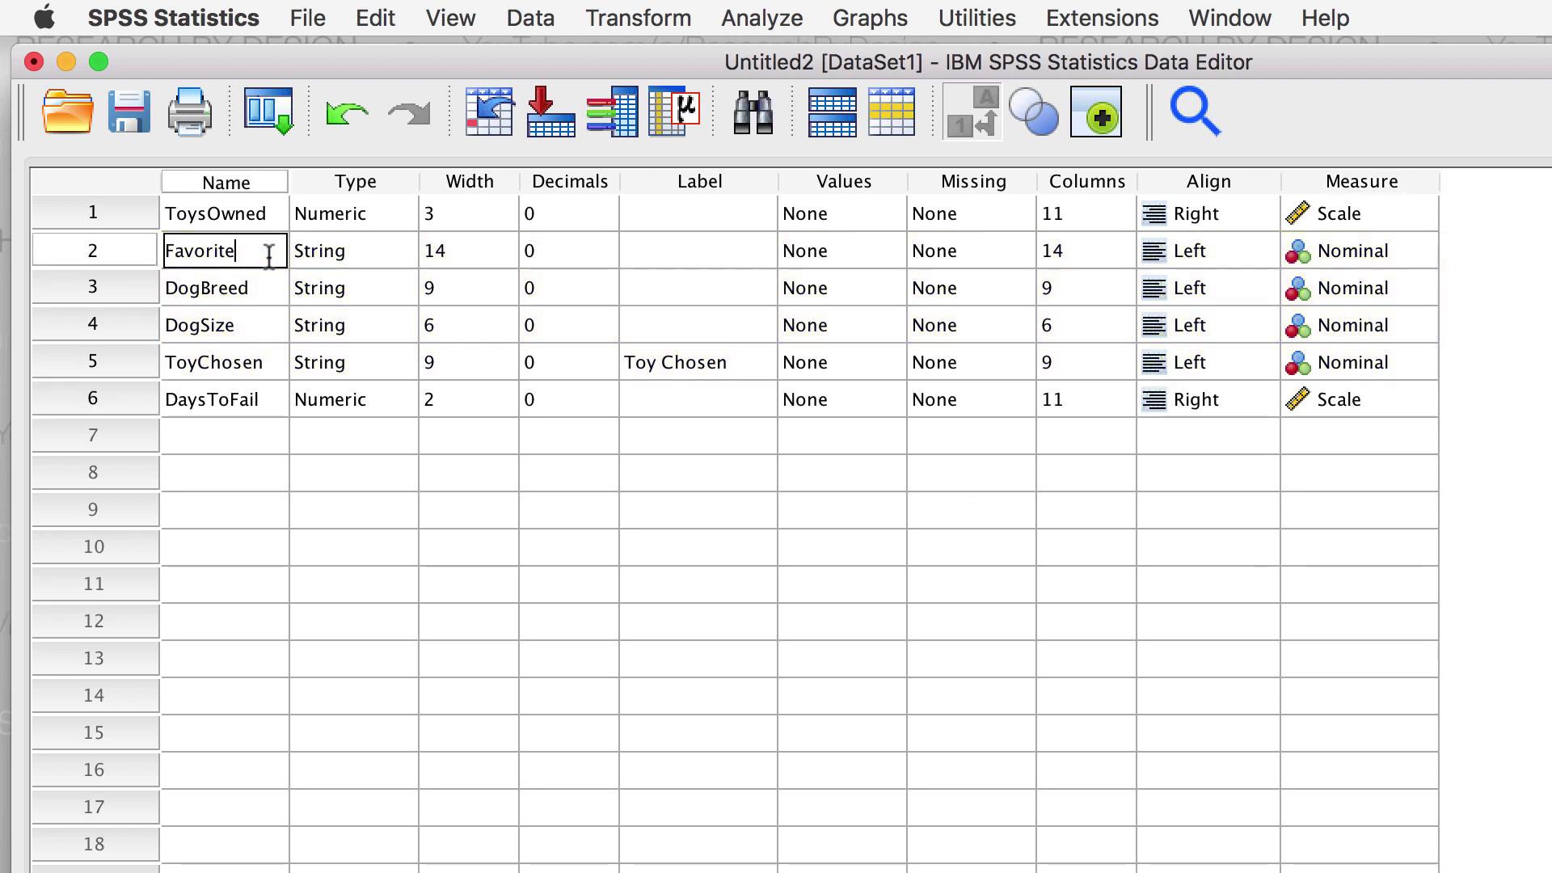
text(1)
click(269, 288)
double_click(269, 288)
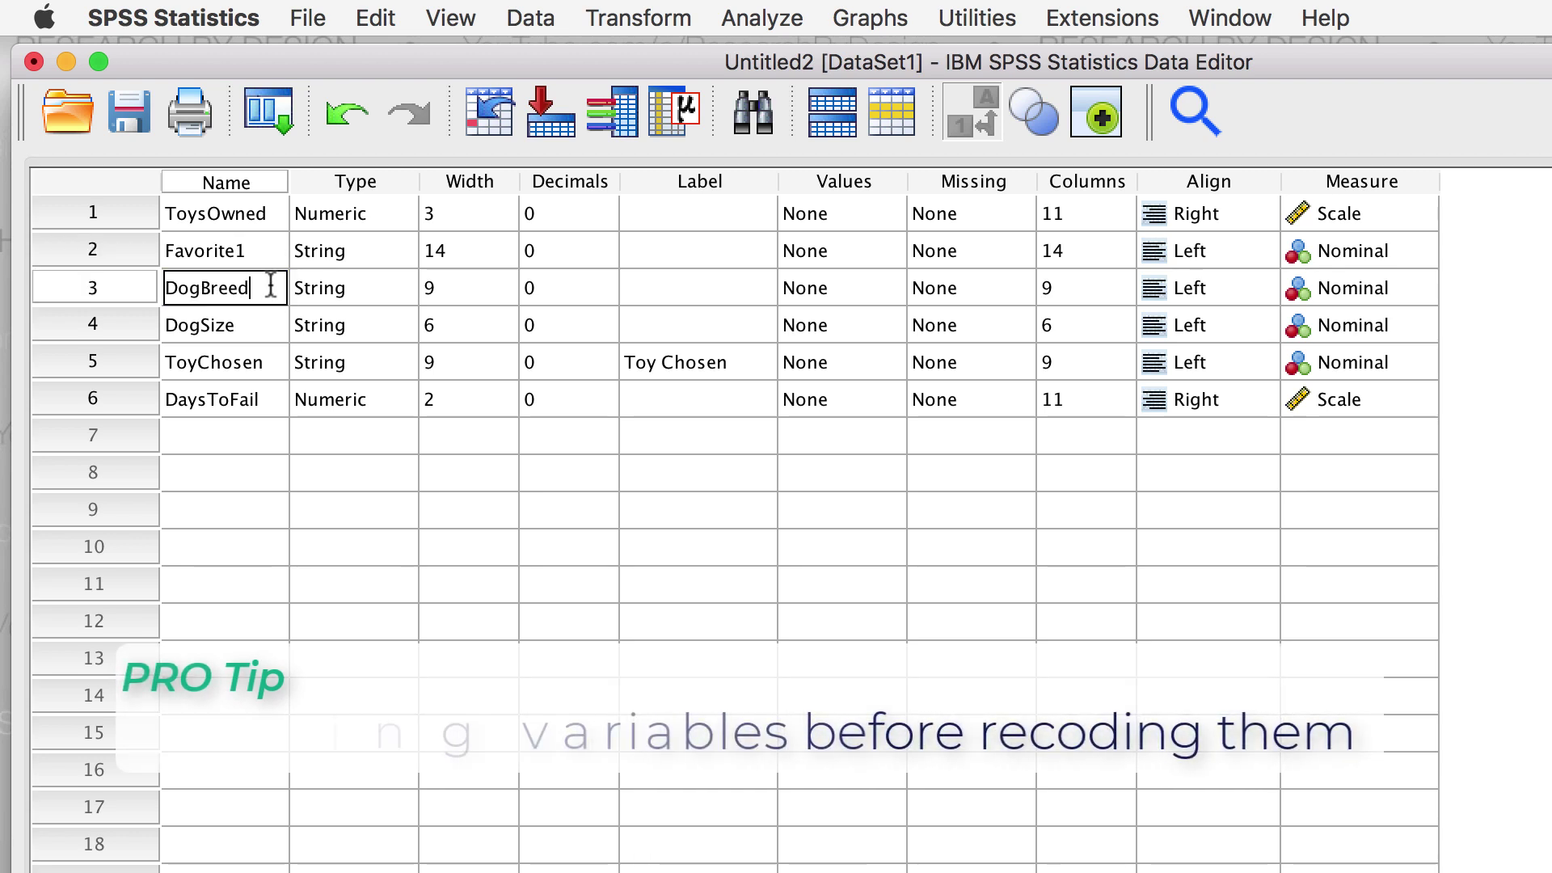
text(1)
double_click(261, 324)
text(1)
double_click(272, 359)
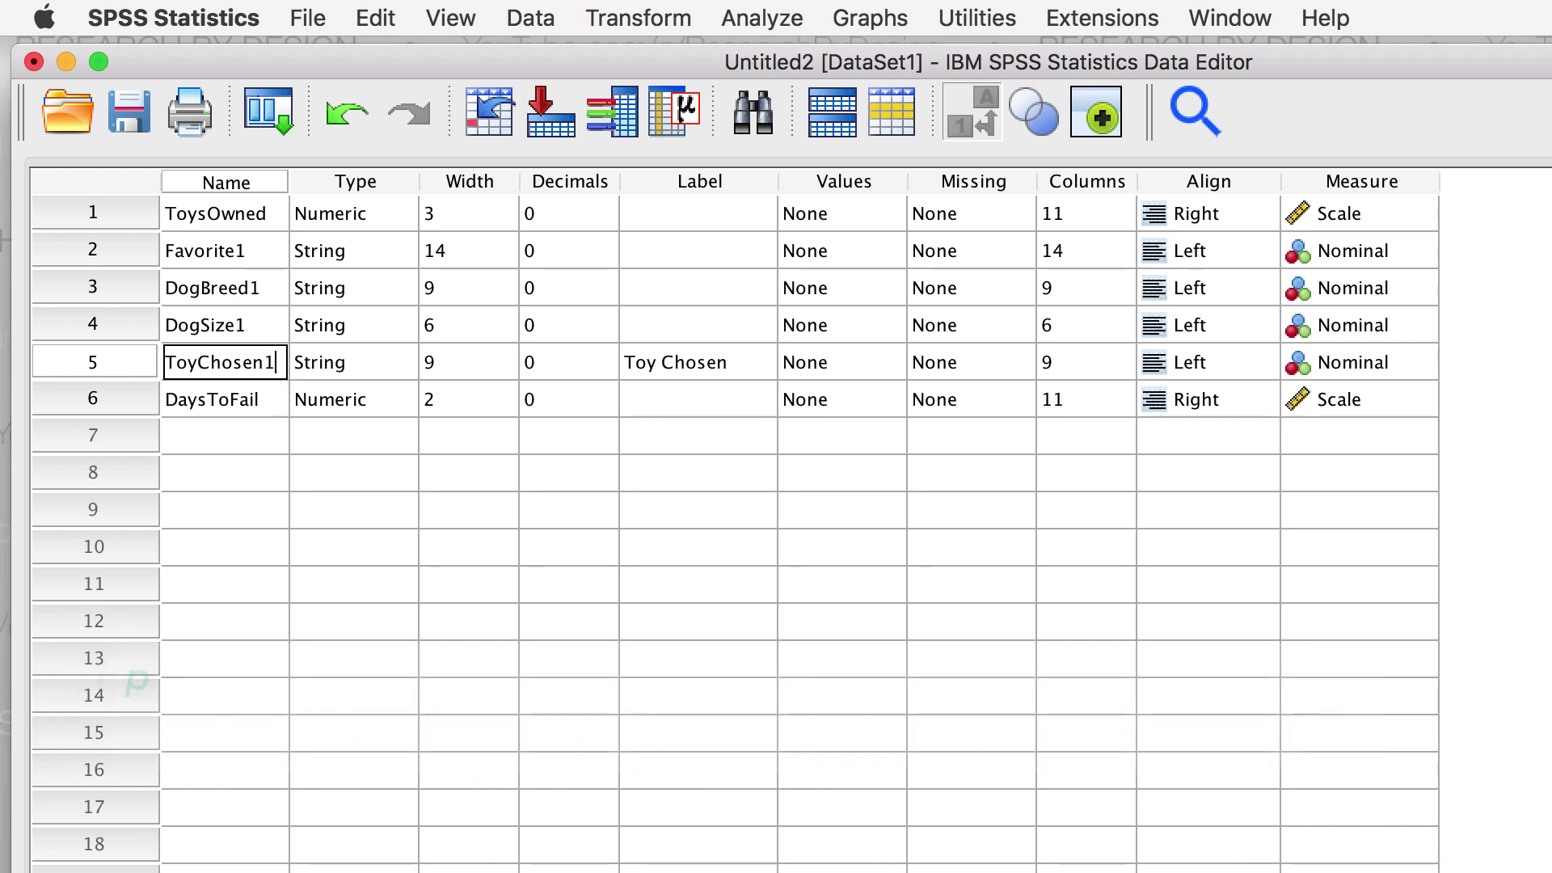
Start an Automatic Recode and add Favorite1, DogBreed1, DogSize1 and ToyChosen1 as the variables to recode
click(657, 18)
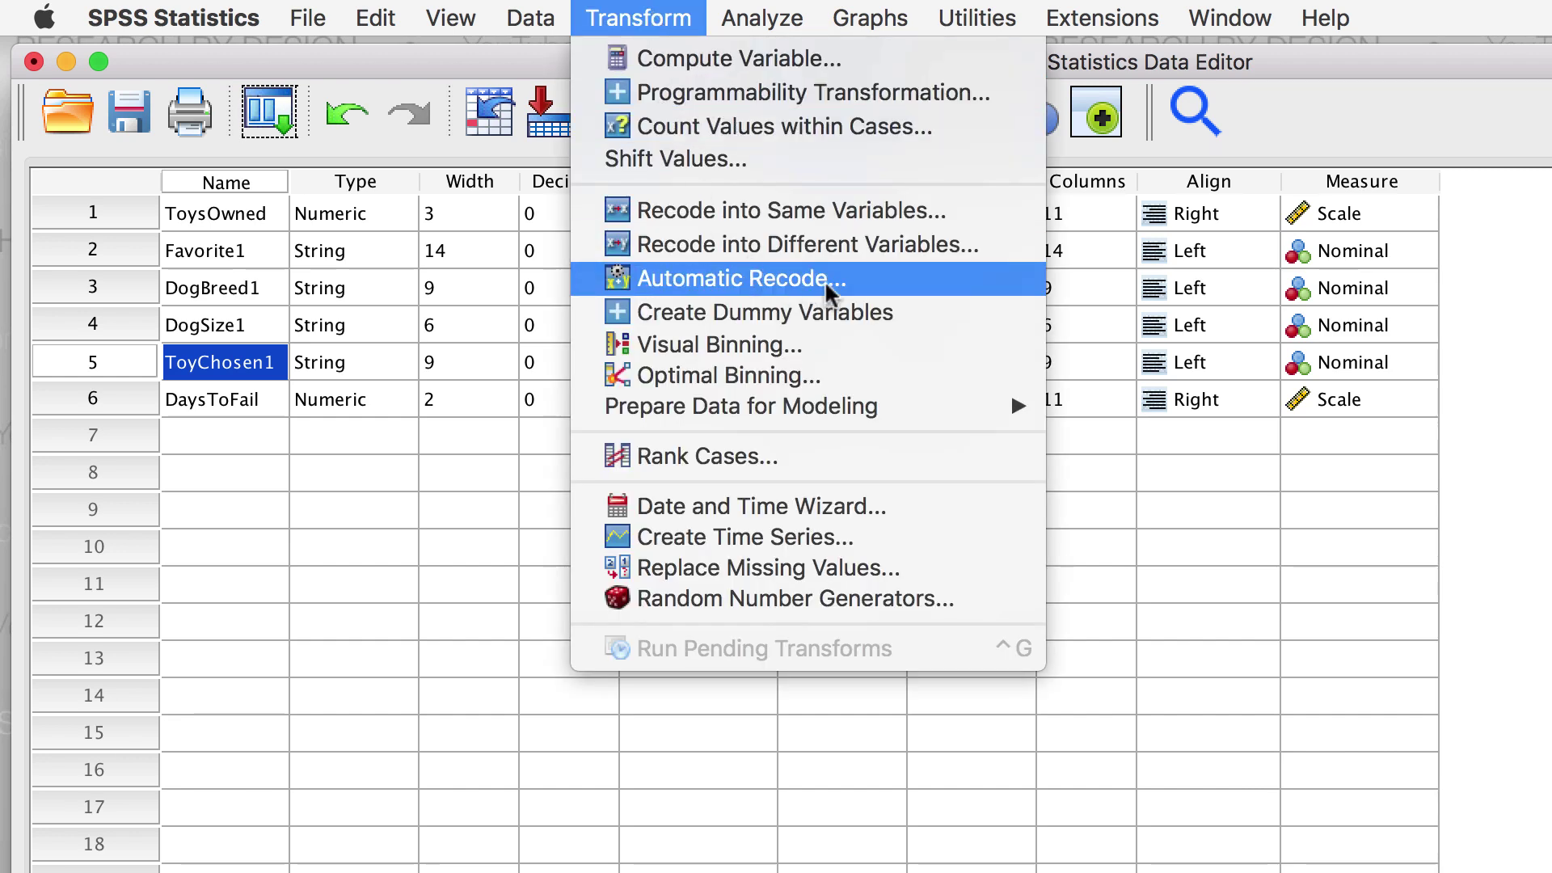
click(851, 279)
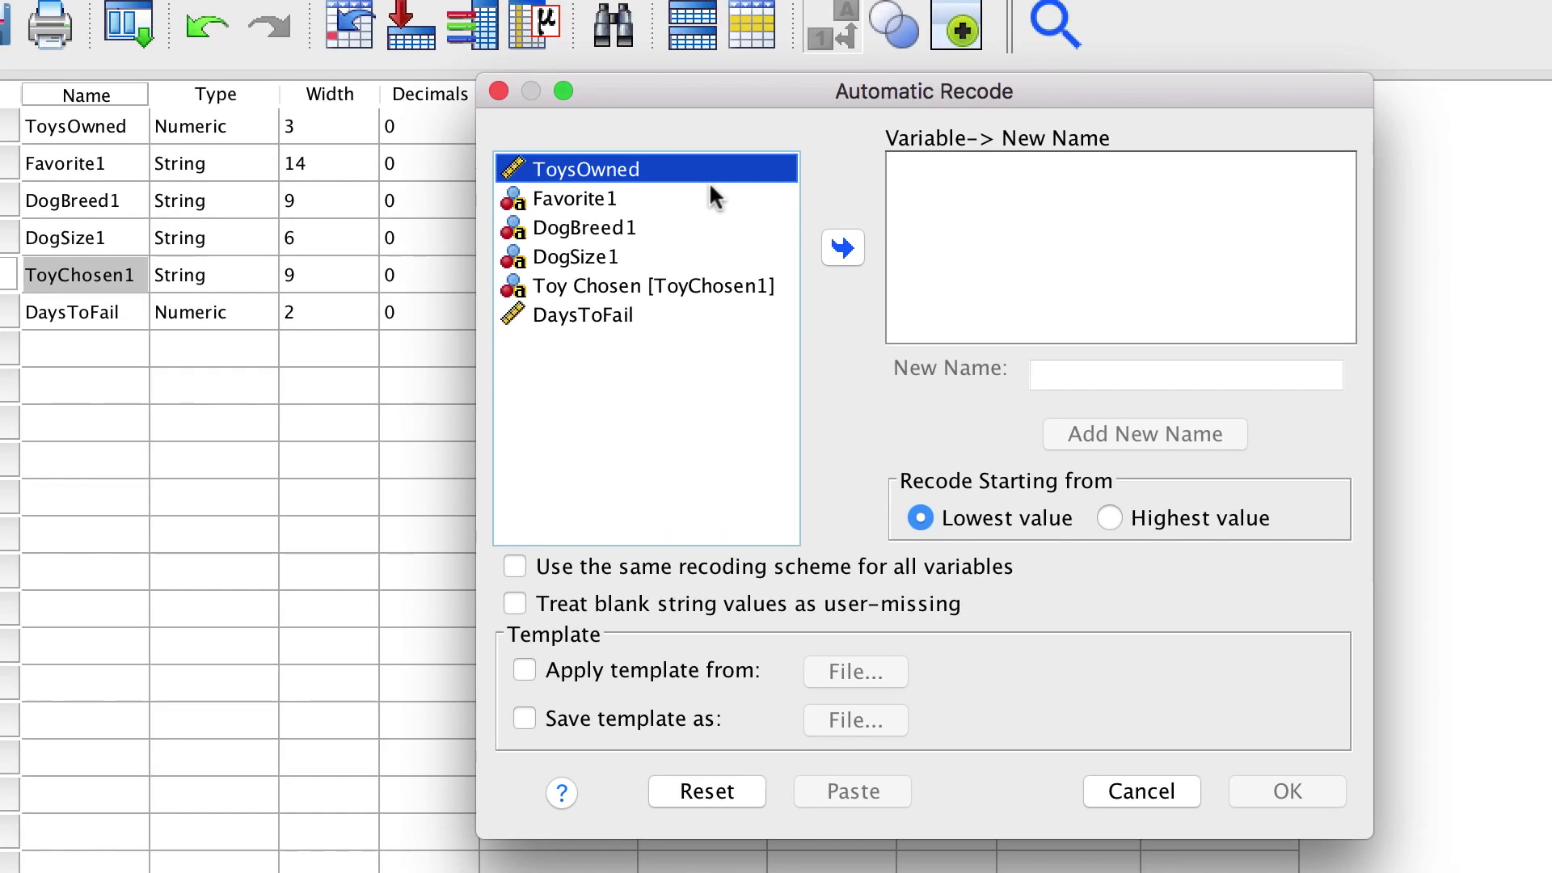
click(674, 199)
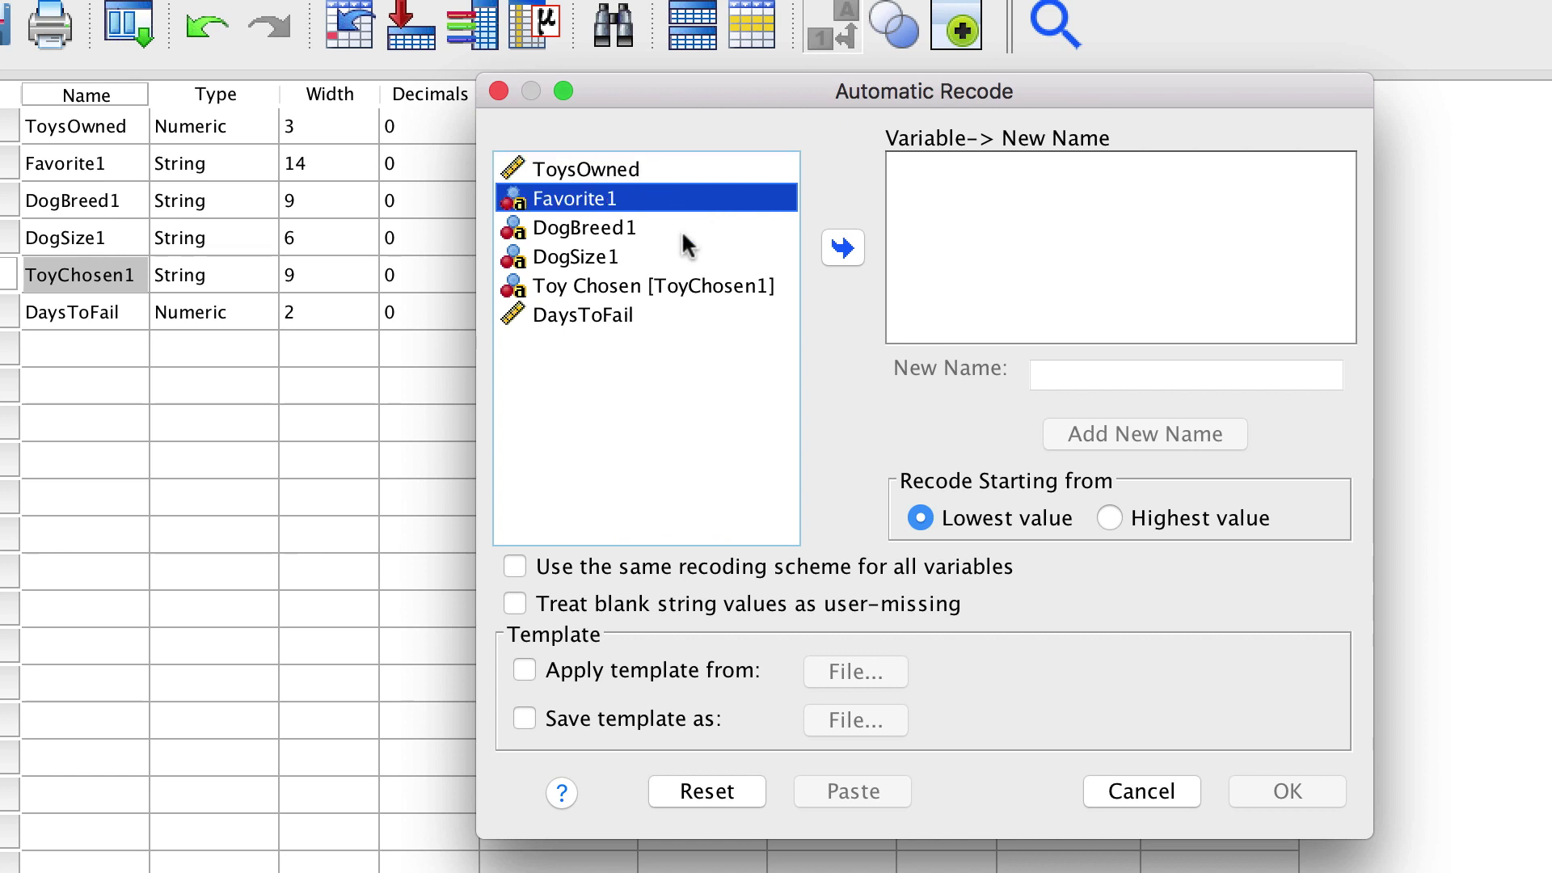
shift+click(691, 284)
click(842, 247)
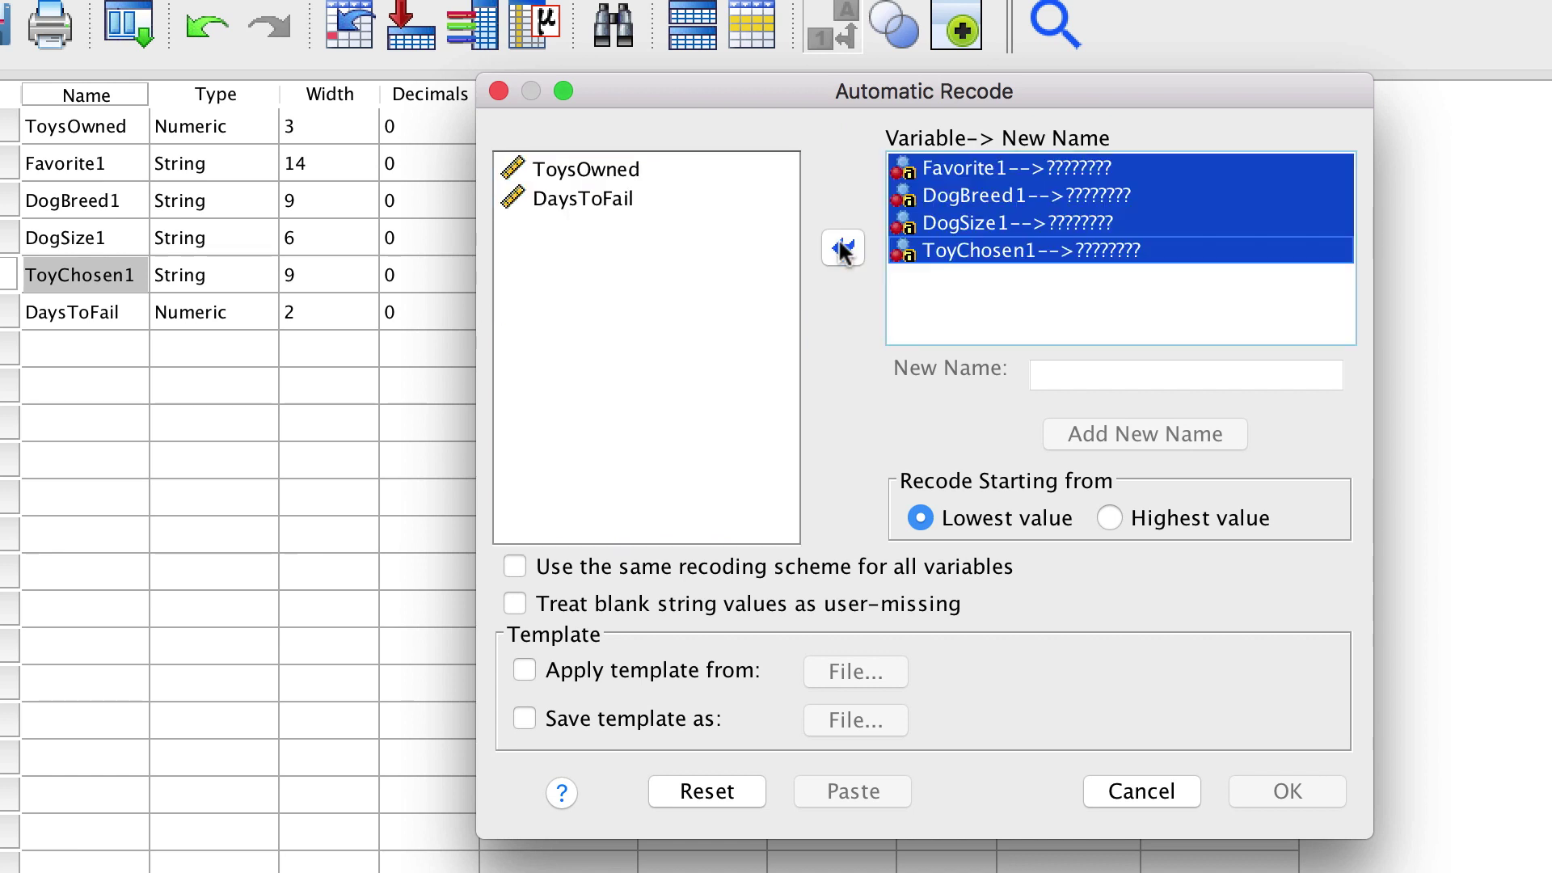
Assign the new name Favorite to Favorite1 and DogBreed to DogBreed1 in the recode
click(991, 166)
click(1066, 373)
text(Favorite)
click(1093, 436)
click(1051, 196)
click(1073, 370)
text(Dog)
click(1114, 430)
Assign the new name DogSize to DogSize1 and ToyChosen to ToyChosen1 in the recode
click(1092, 224)
click(1094, 380)
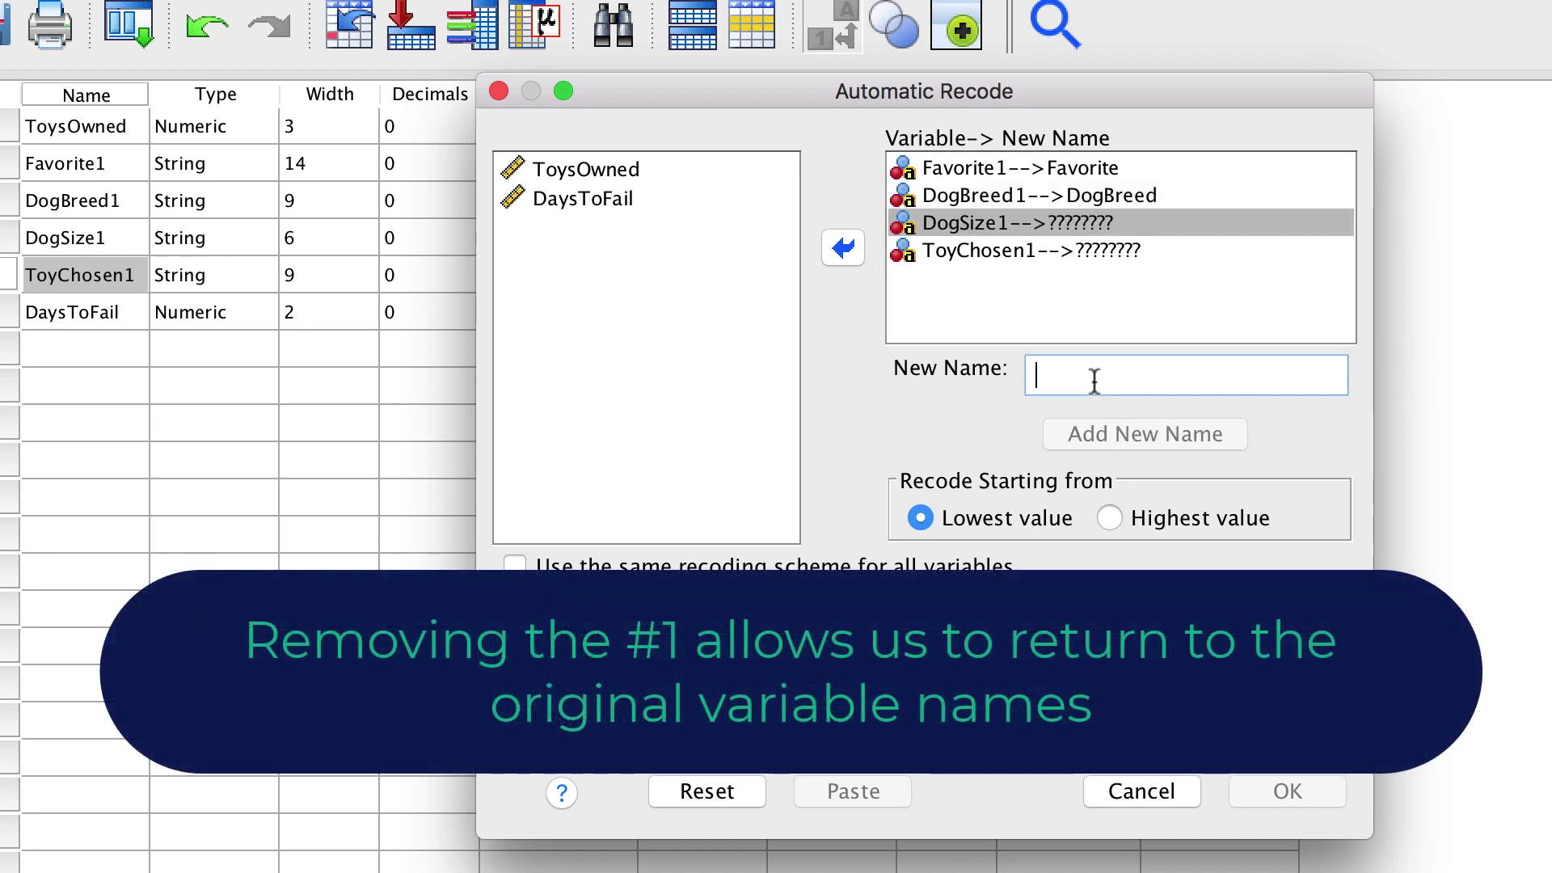
text(DogSize)
click(1108, 430)
click(1058, 252)
click(1076, 374)
text(T)
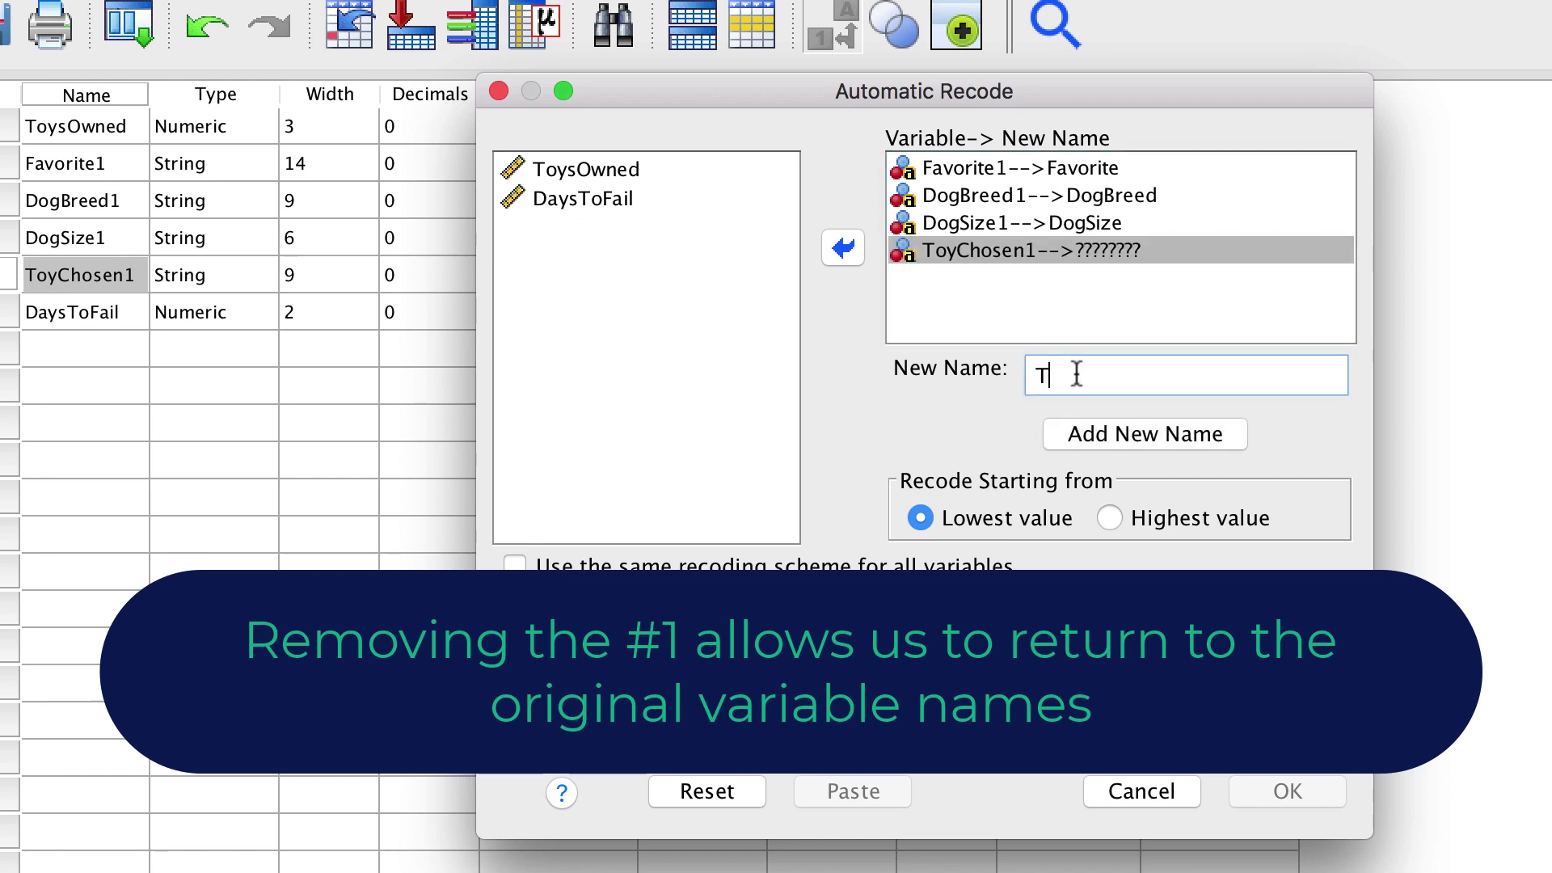
text(oyChosen)
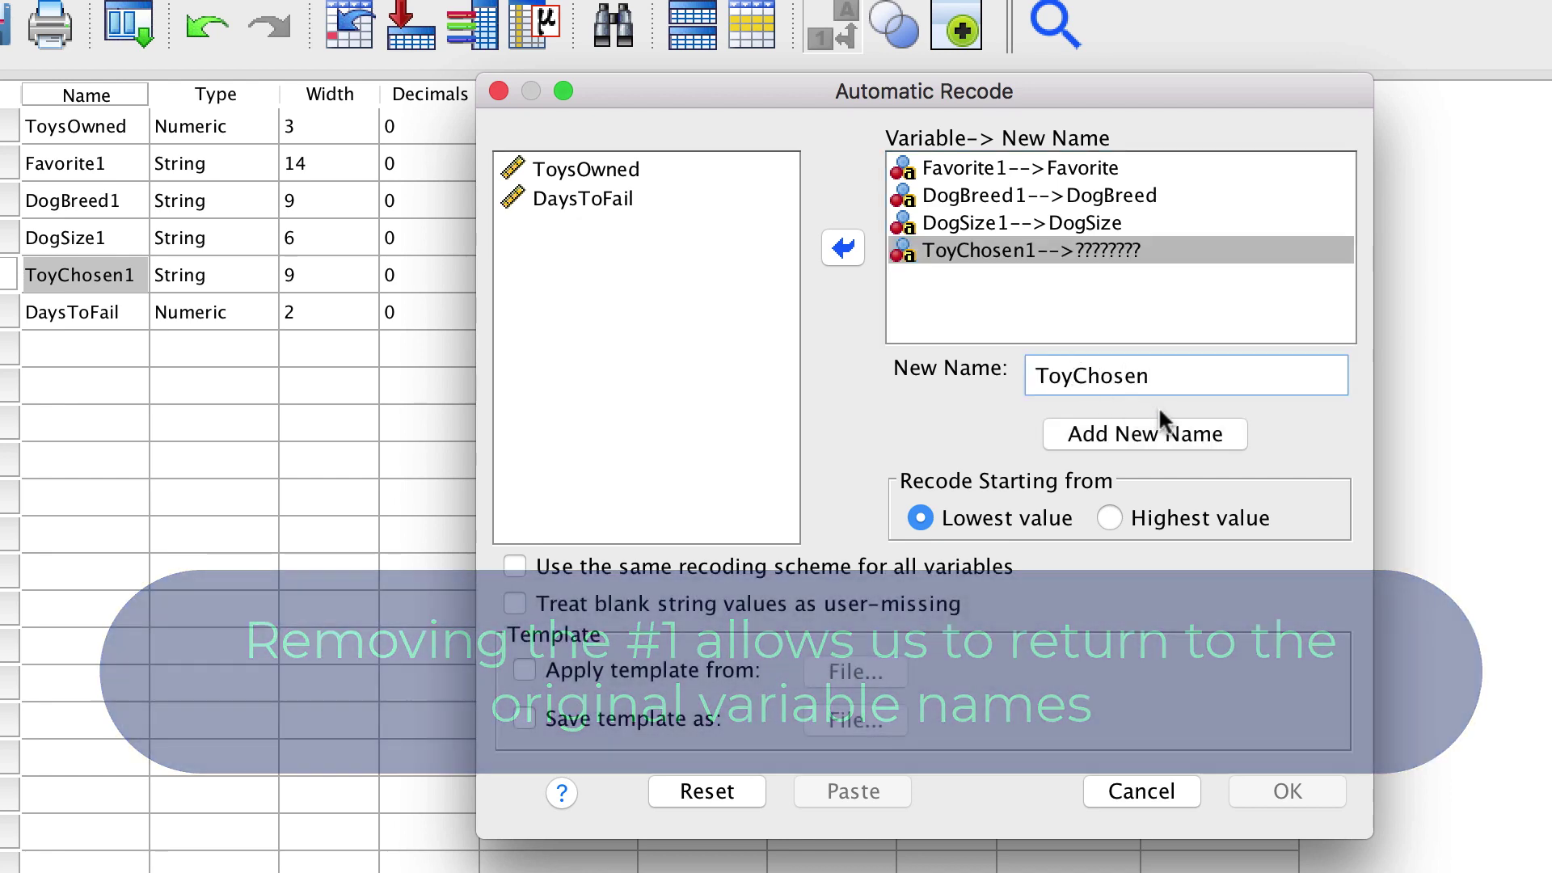
click(1185, 435)
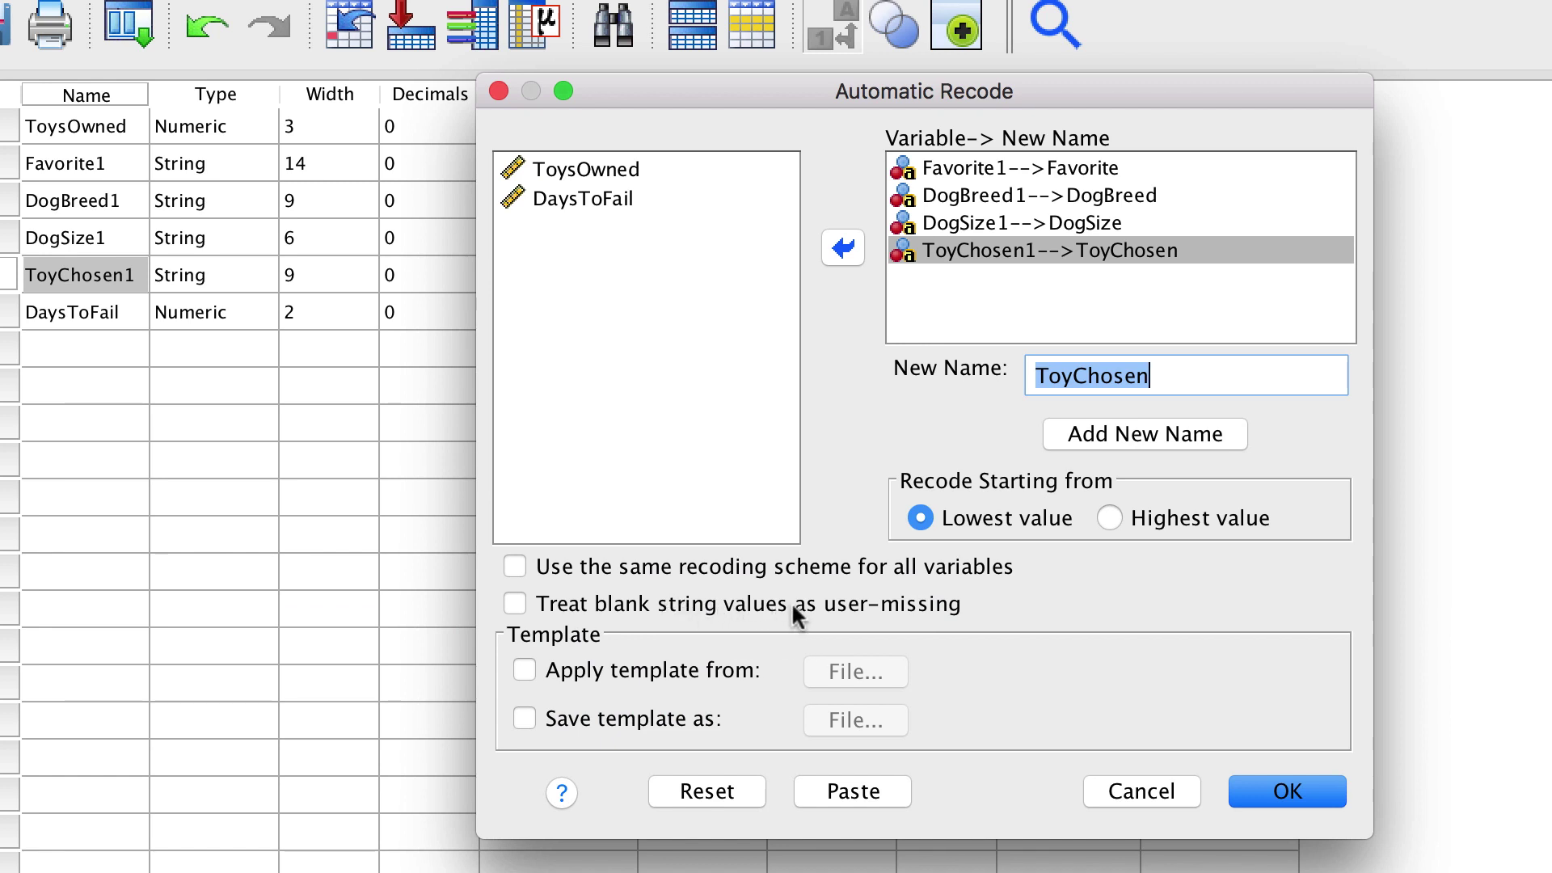
Treat blank string values as user-missing, run the automatic recode and return to the Data Editor
click(705, 601)
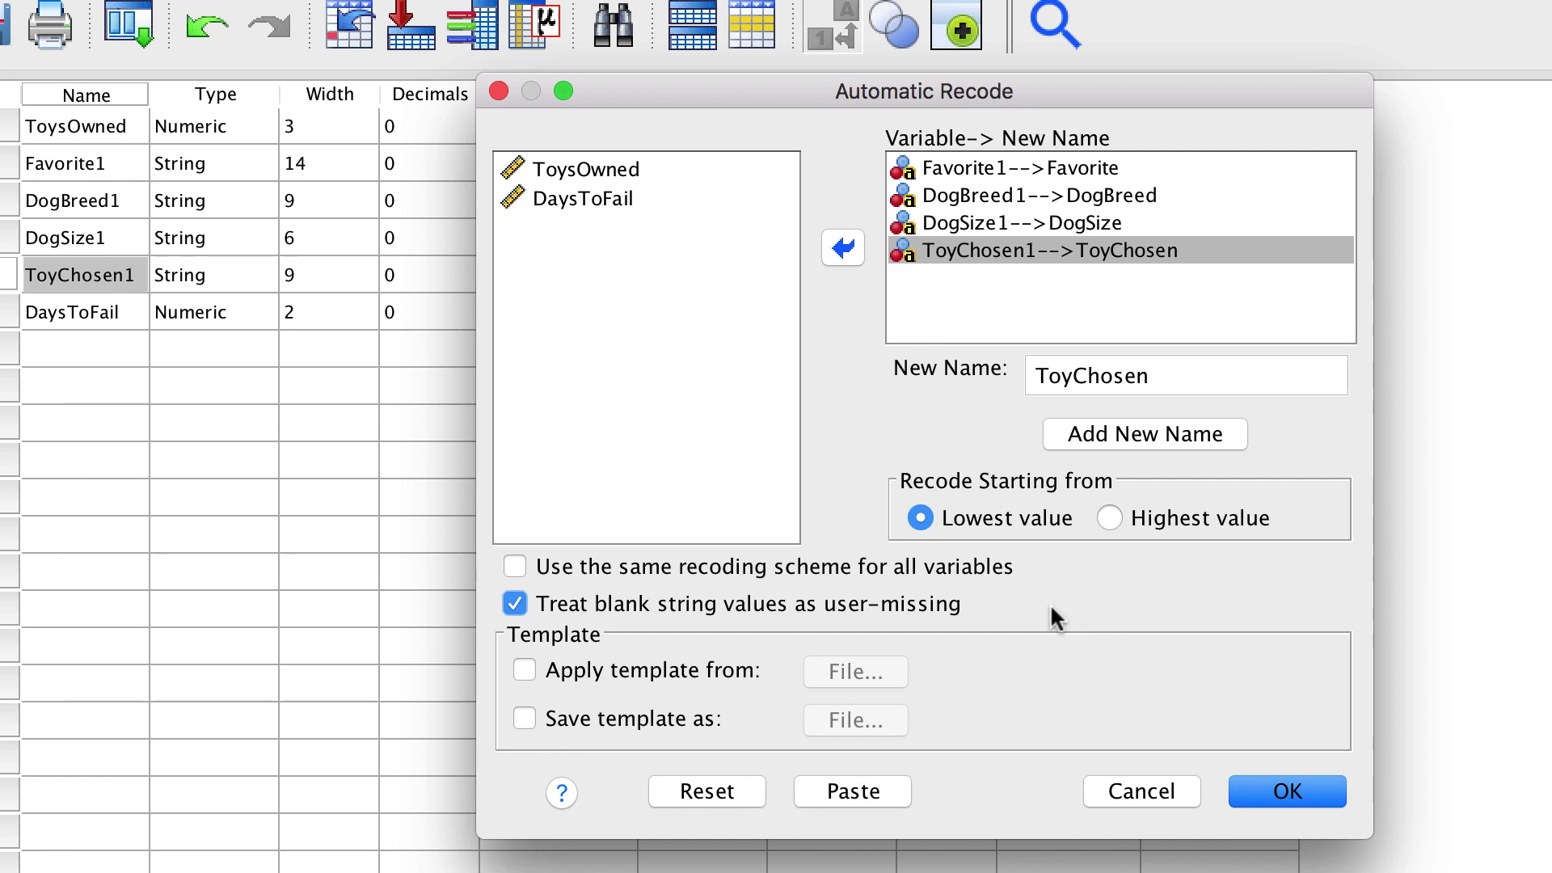
click(1252, 794)
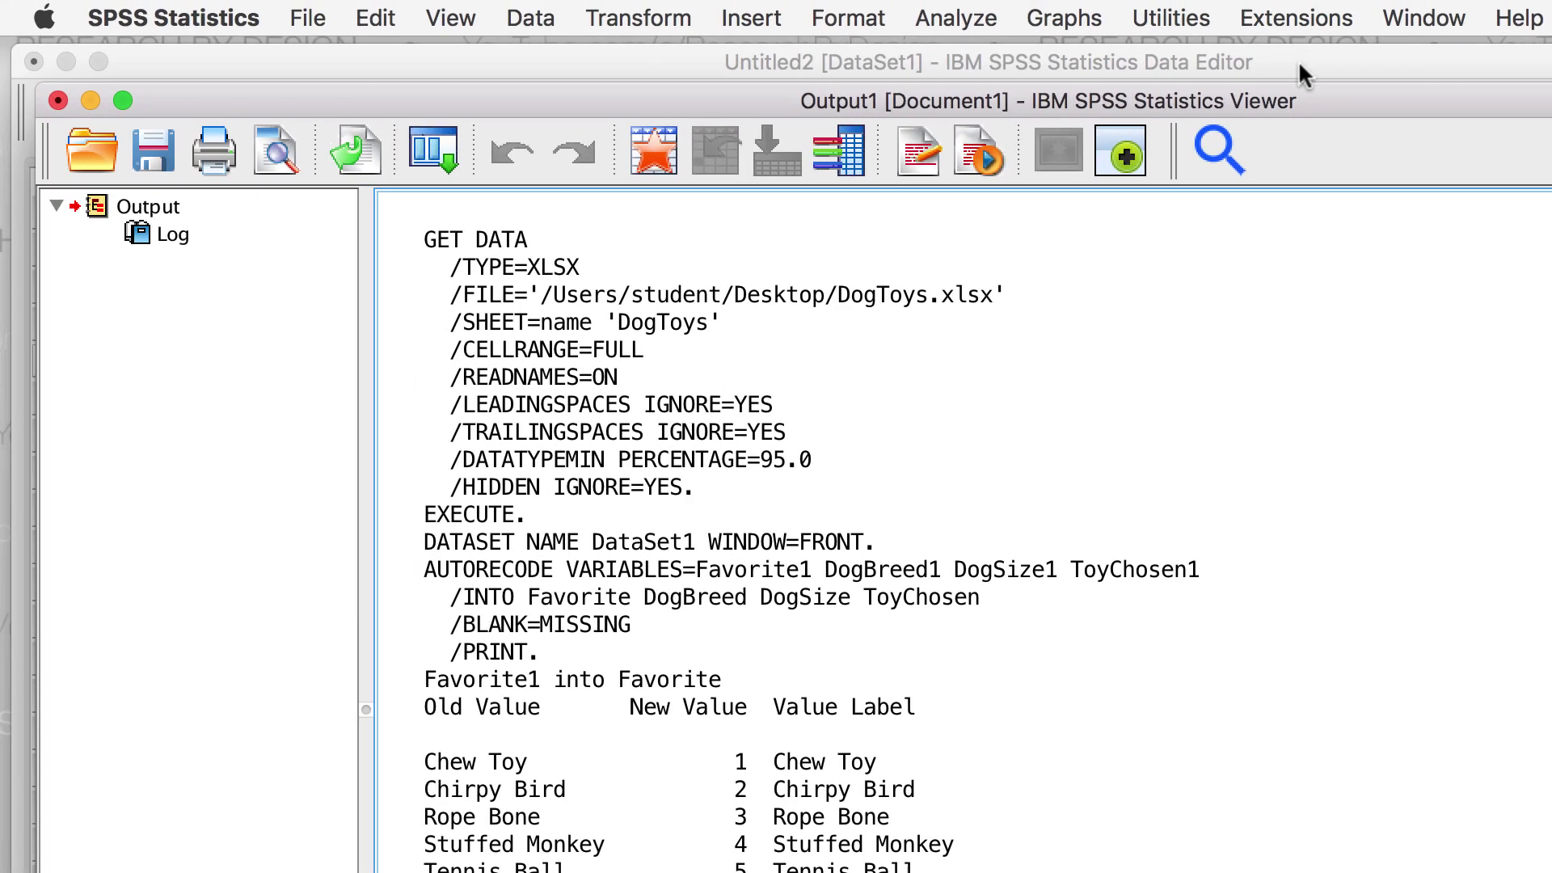
click(1300, 66)
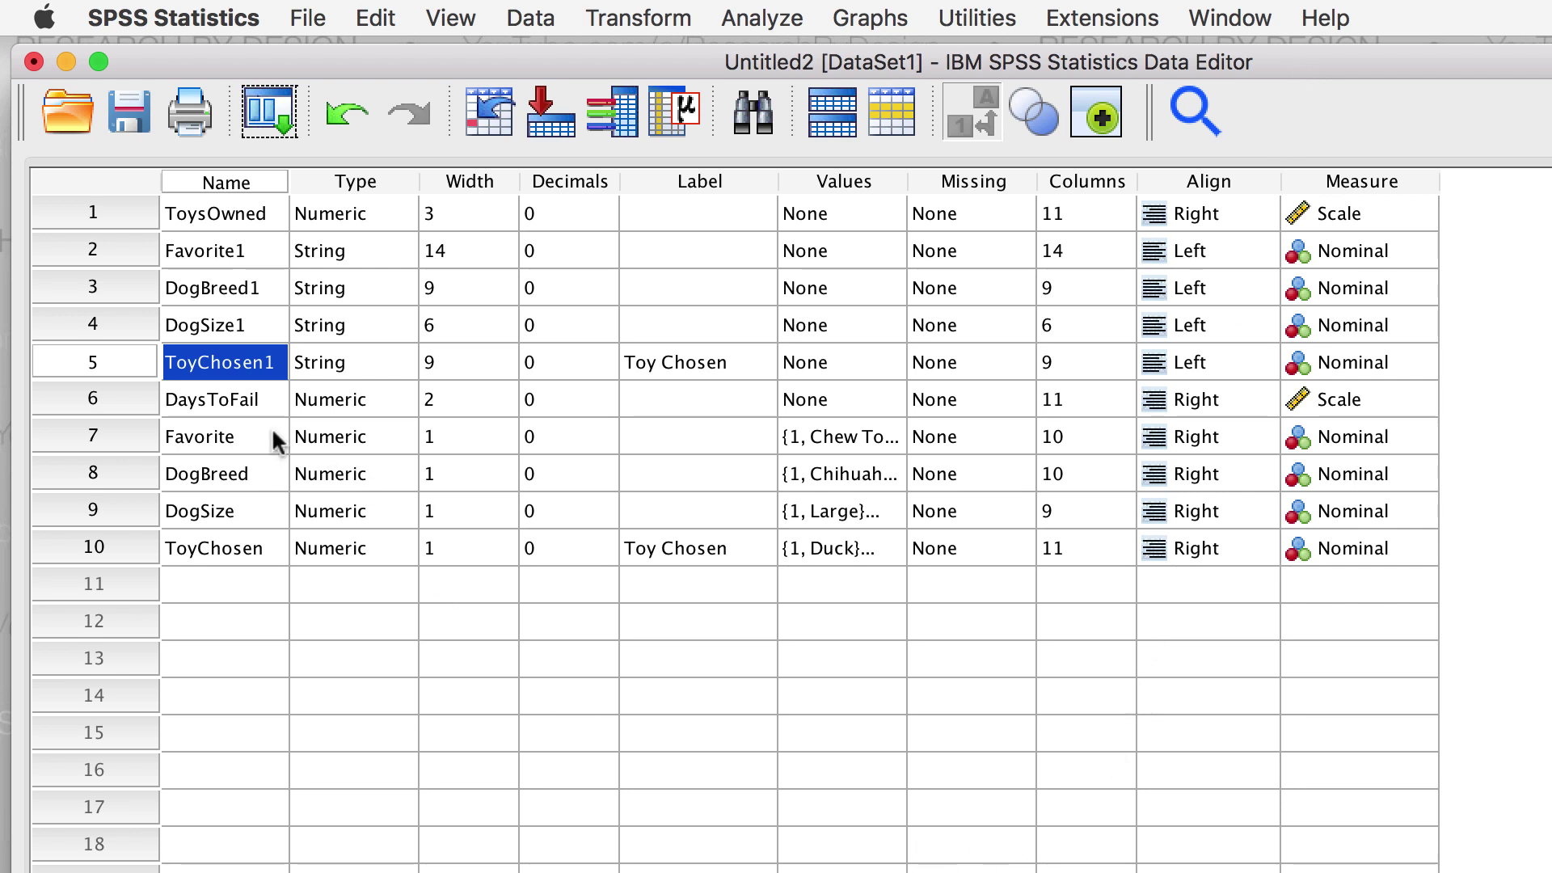
Delete the original string variables Favorite1, DogBreed1, DogSize1 and ToyChosen1
click(132, 258)
shift+click(132, 363)
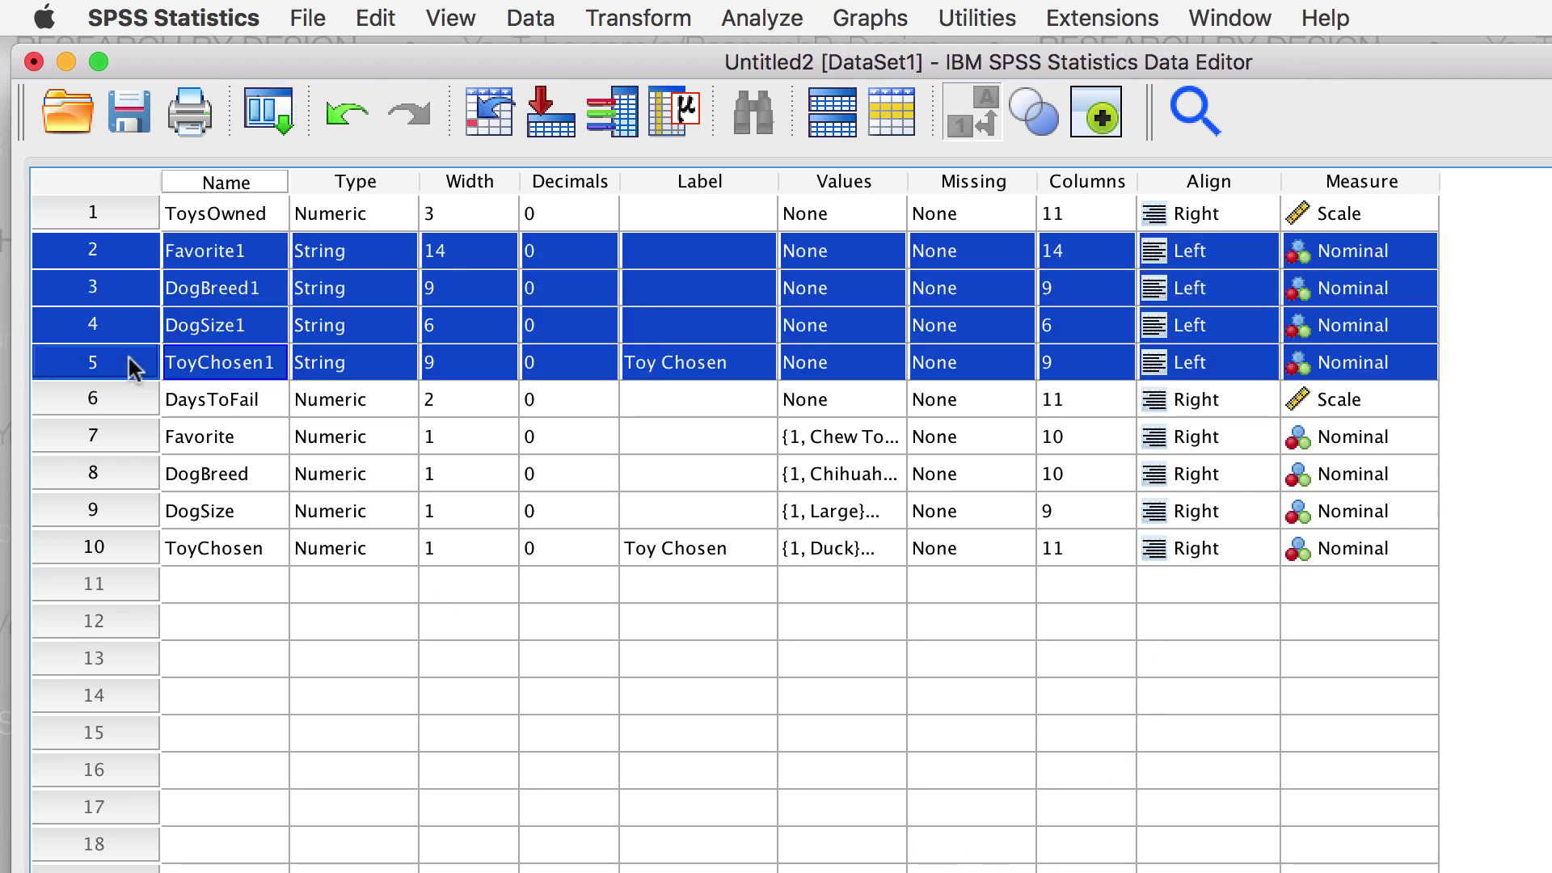
click(374, 15)
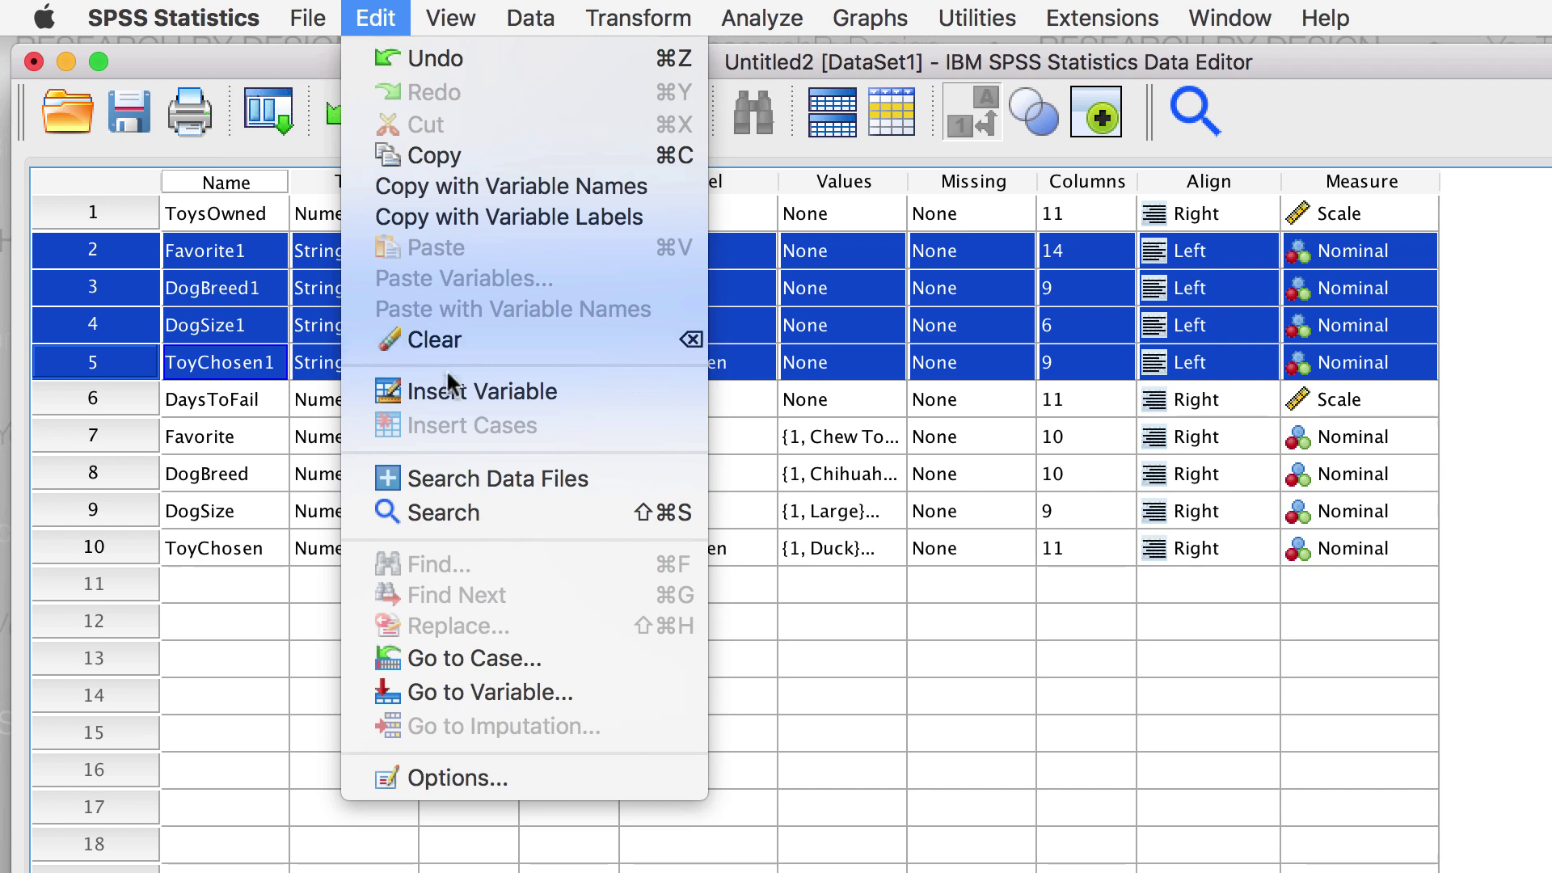
click(447, 338)
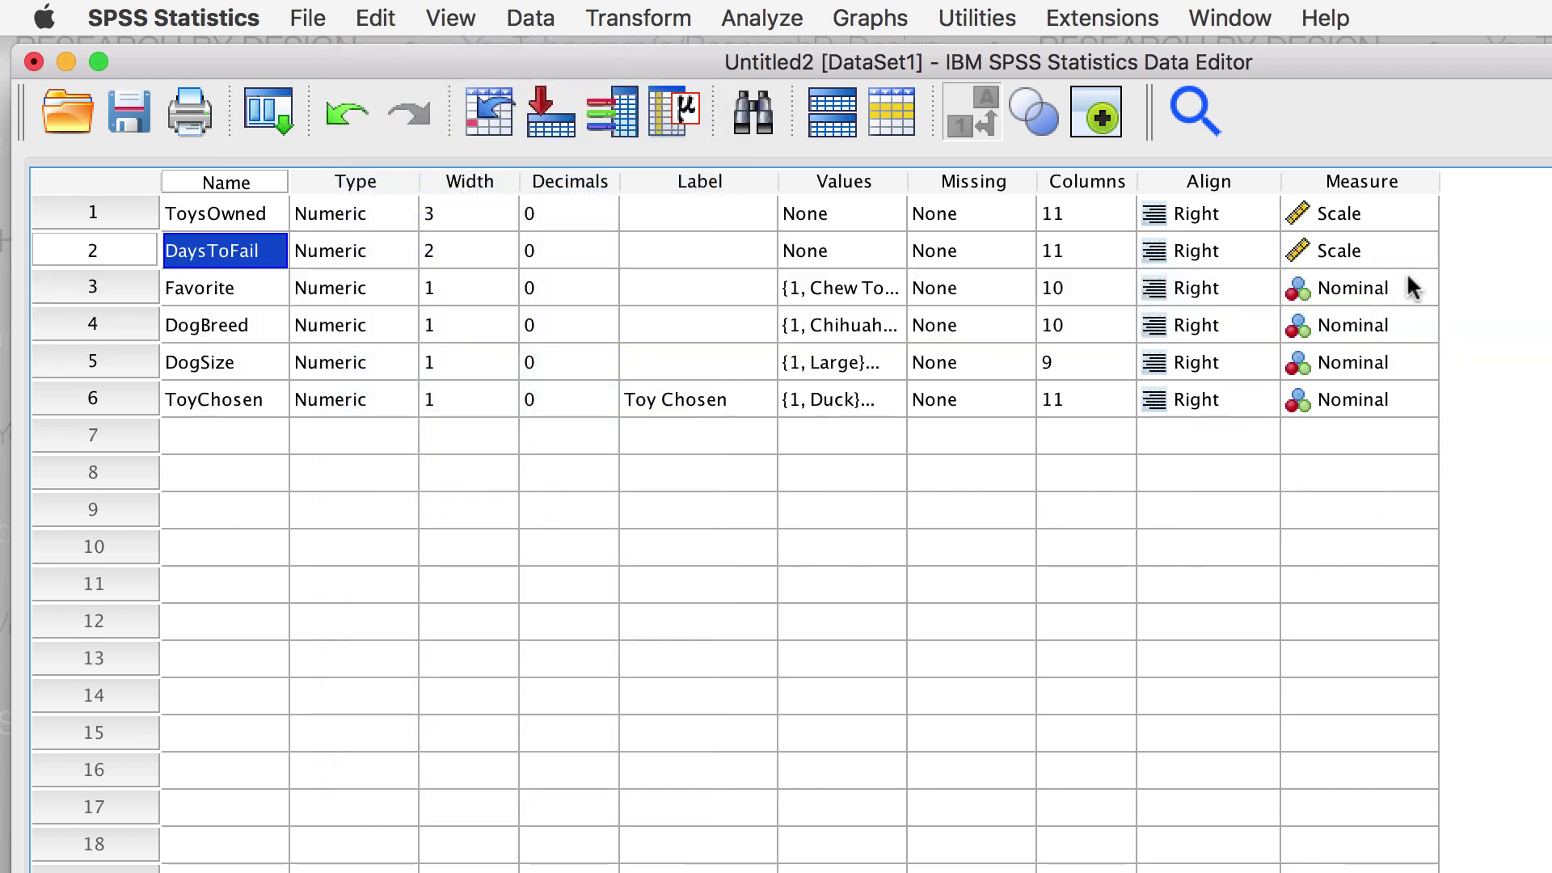
Set the measurement level of DogSize to Ordinal
click(1416, 364)
click(1392, 330)
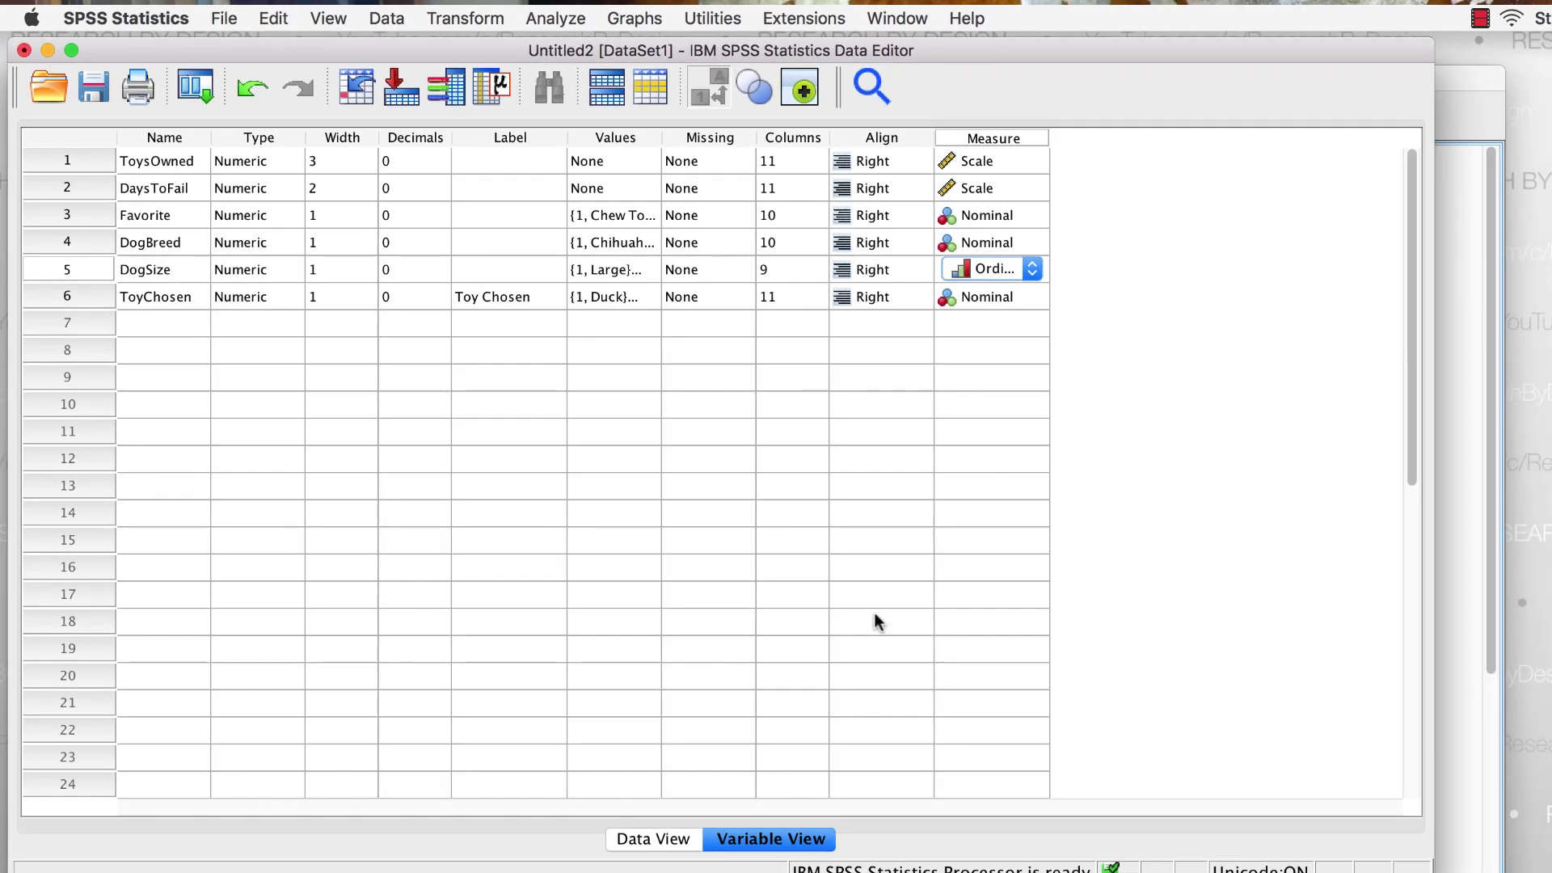
Fill in the missing ToysOwned value for case 3 in the data with 3
click(678, 839)
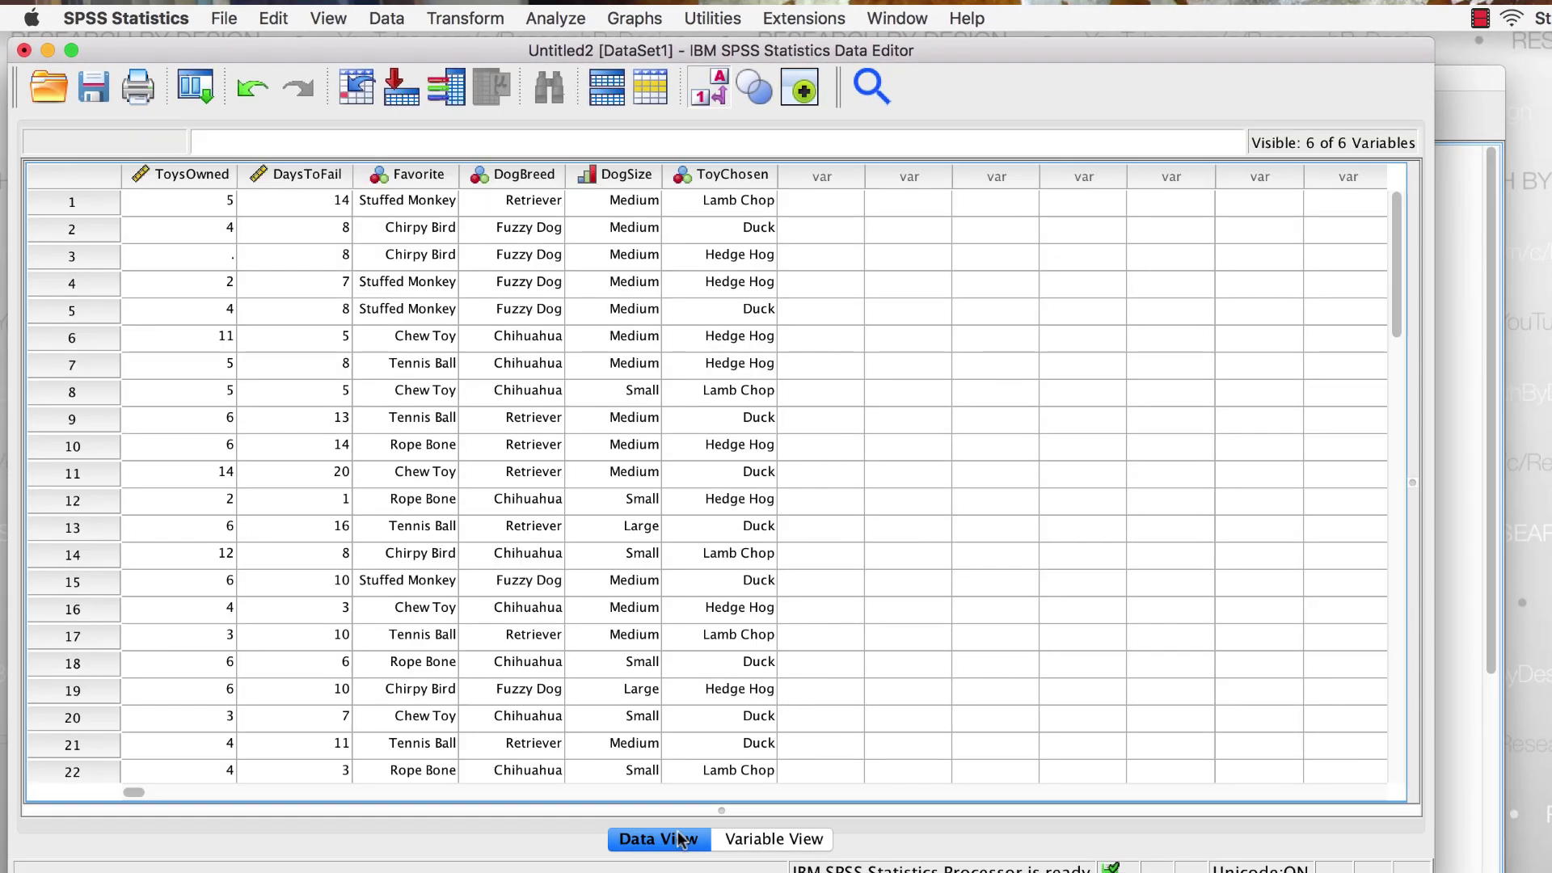
click(174, 257)
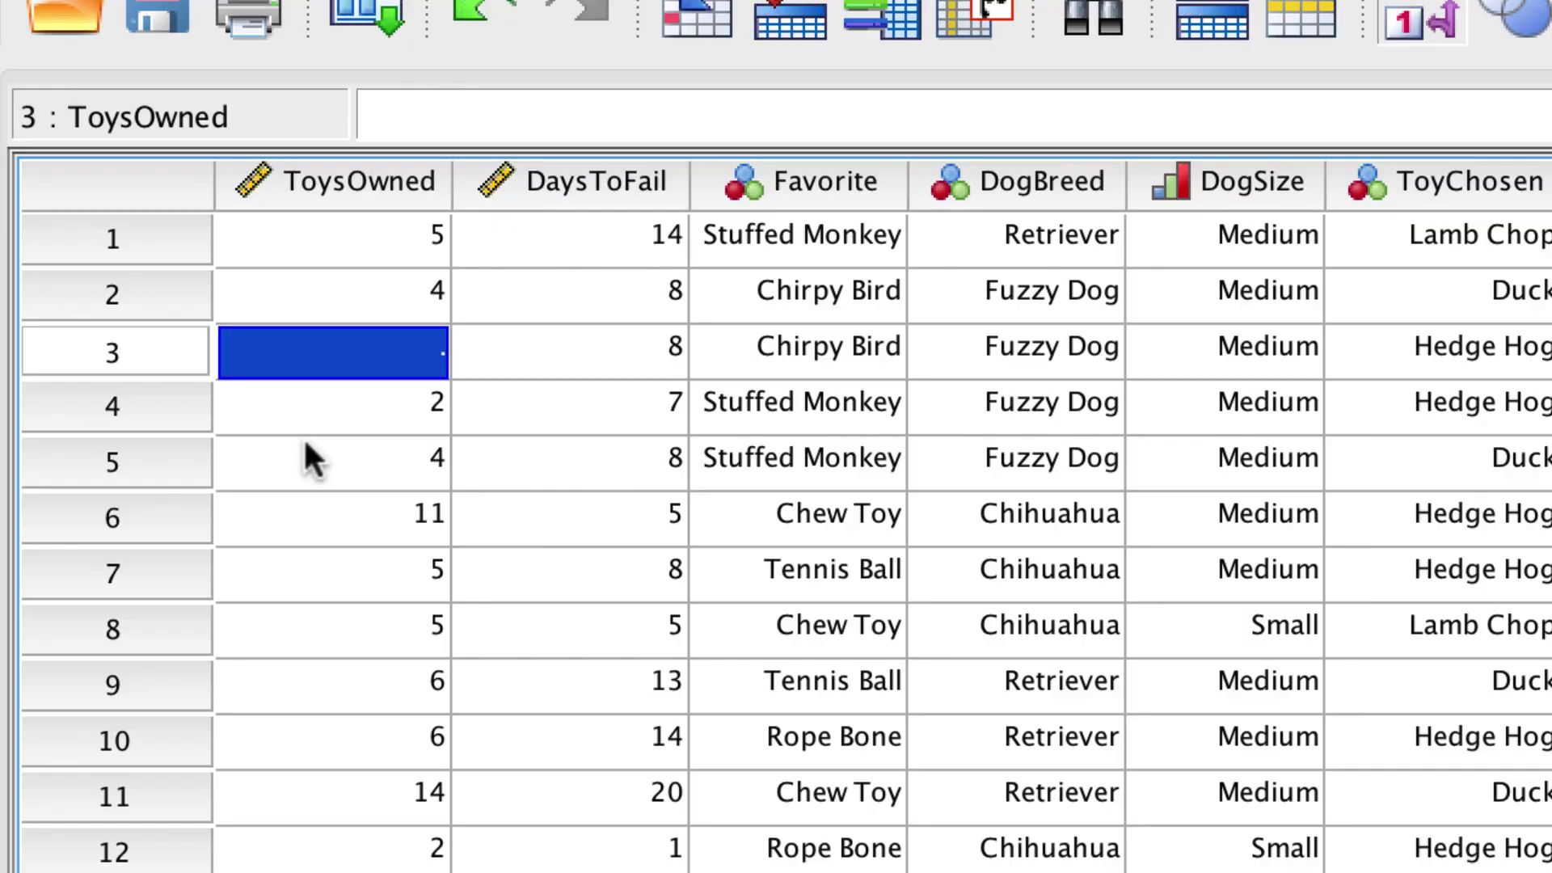
text(3)
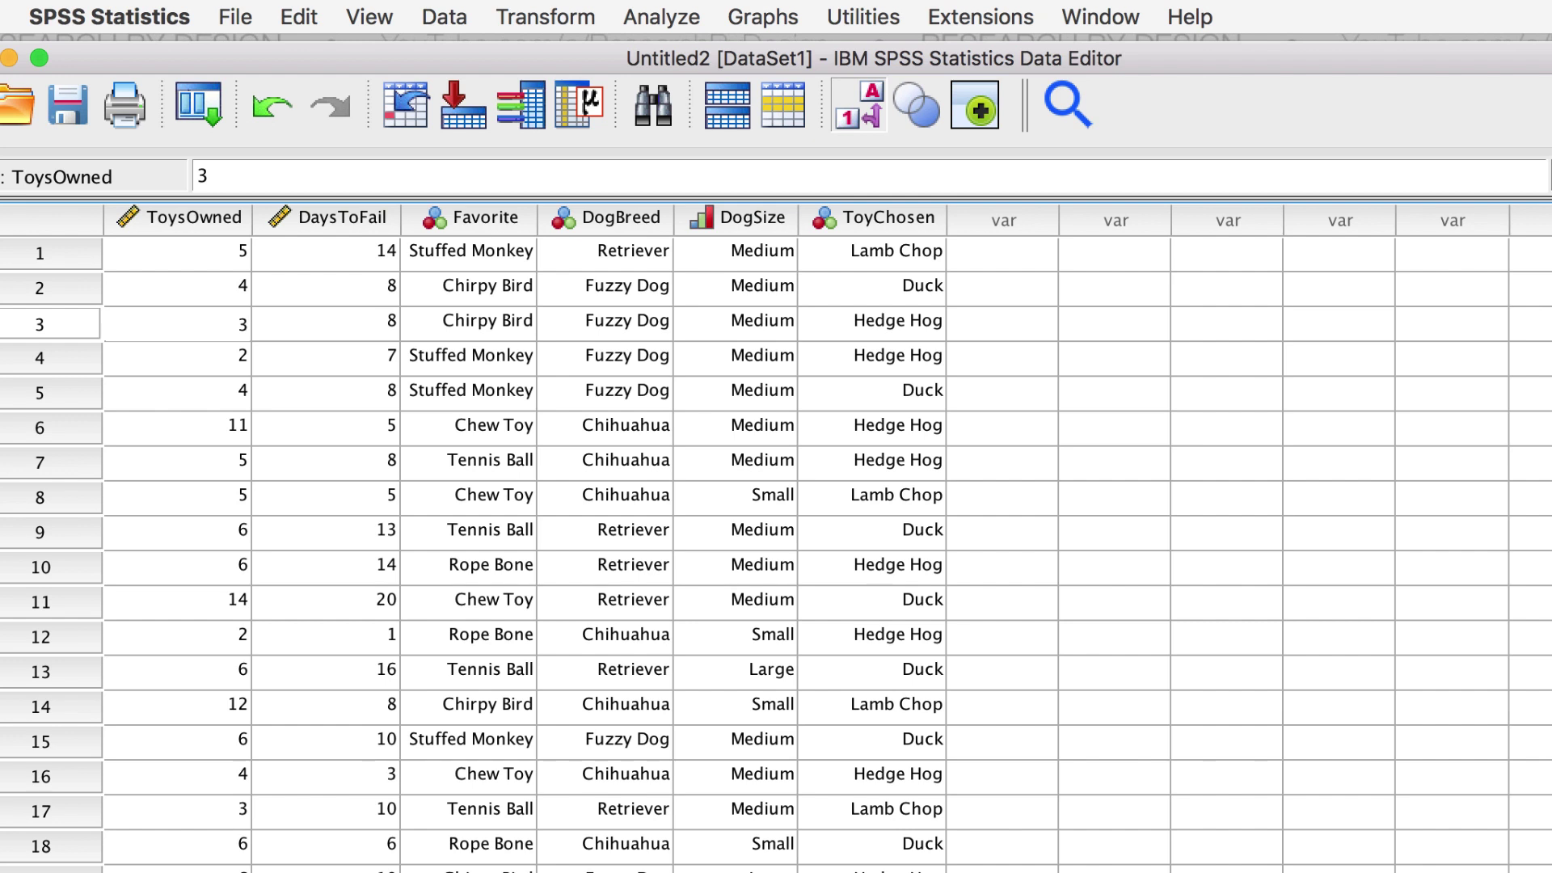
Start computing a new numeric variable Dog with the label Unique Identification Number
click(565, 16)
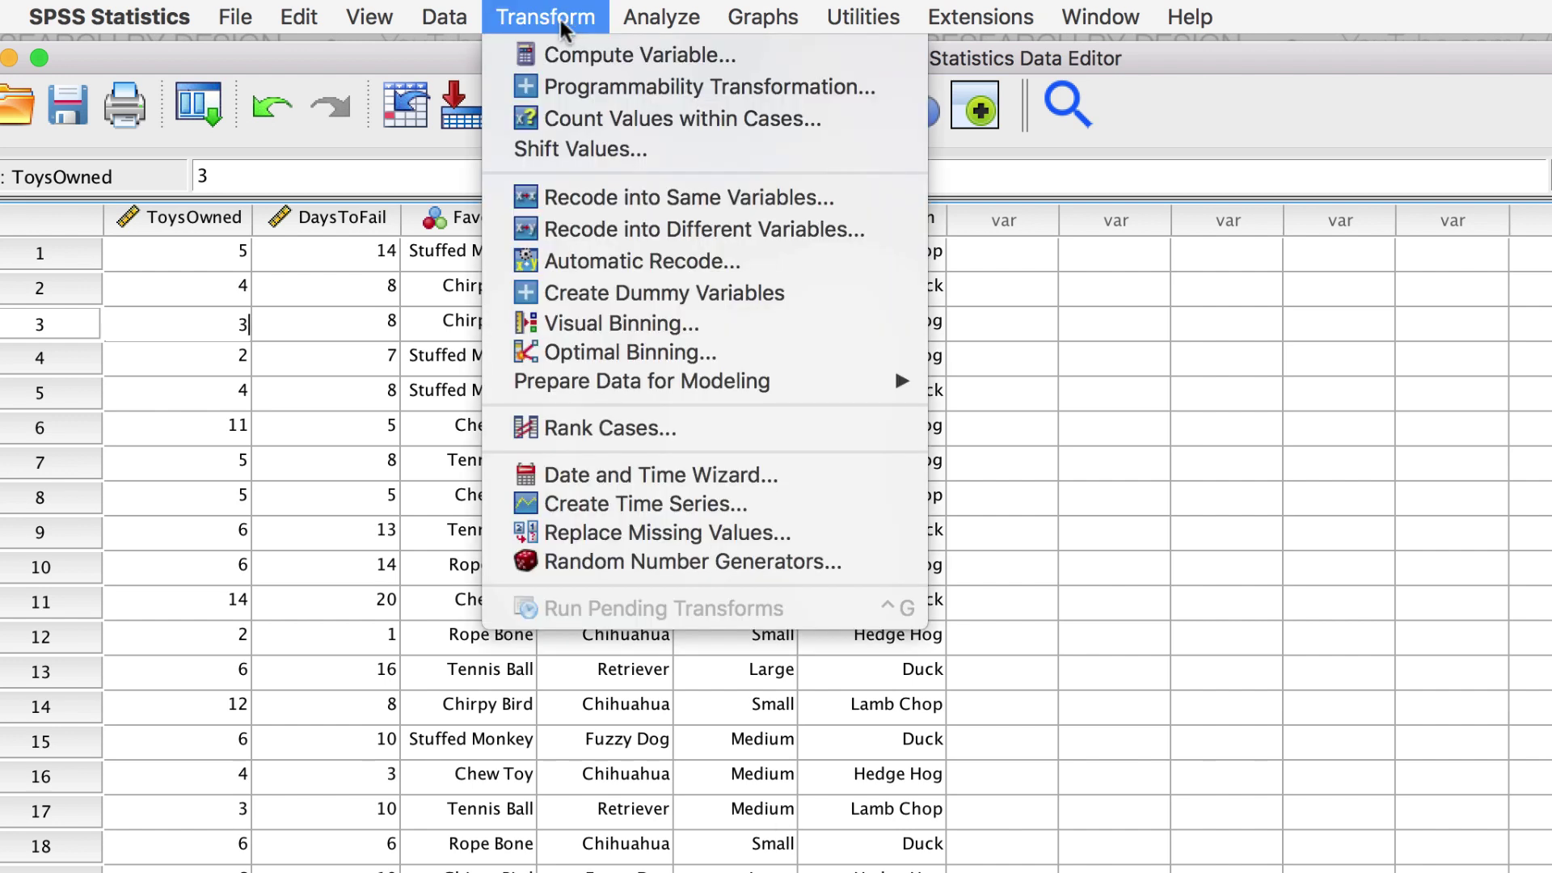
click(785, 55)
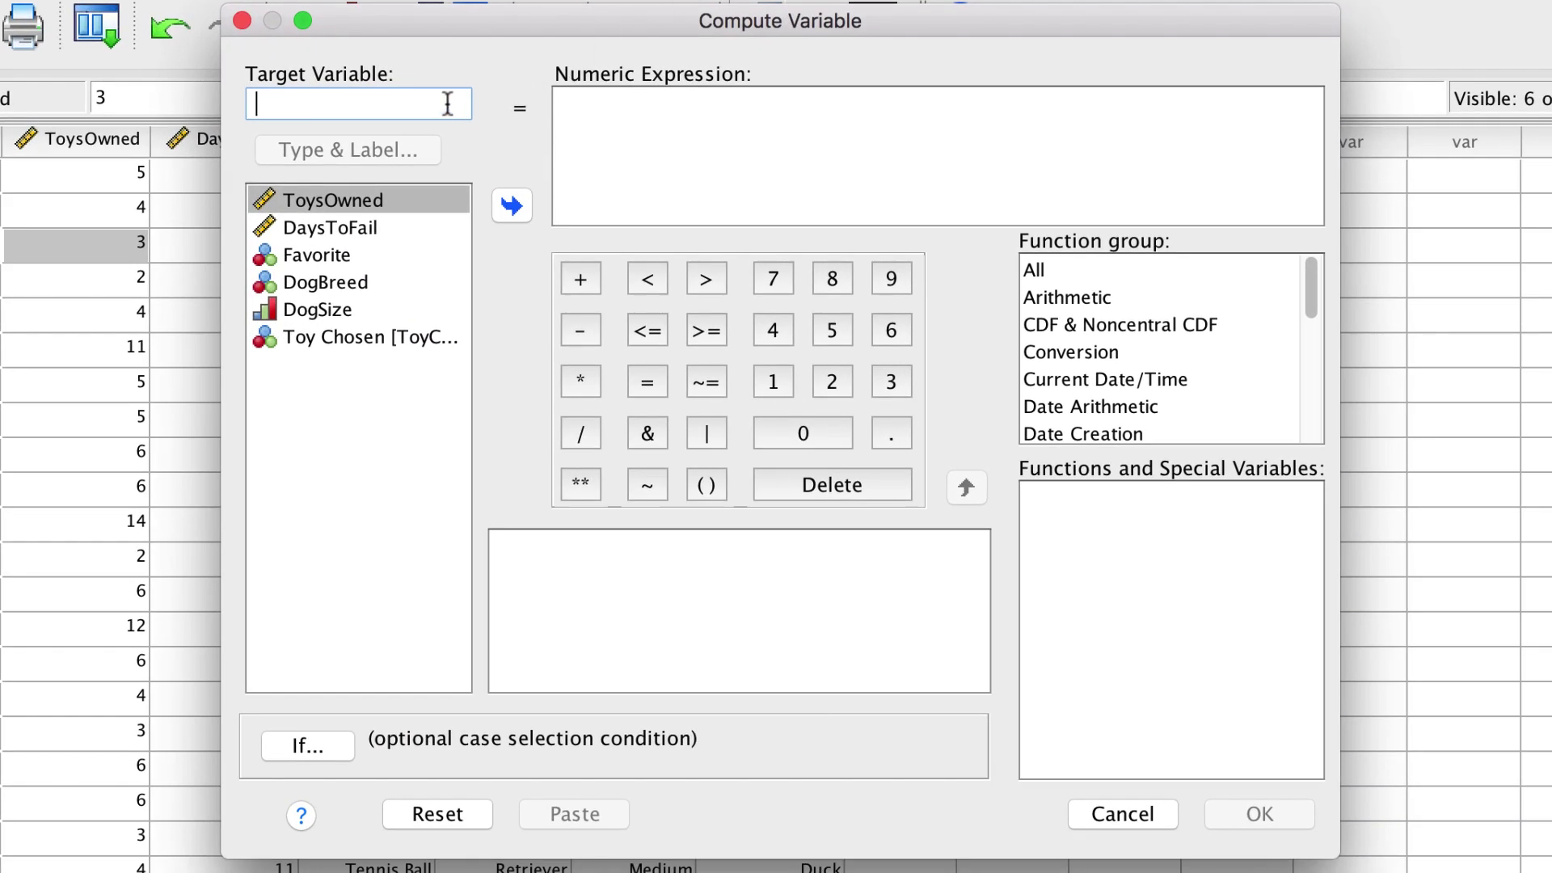
text(Dog)
click(438, 153)
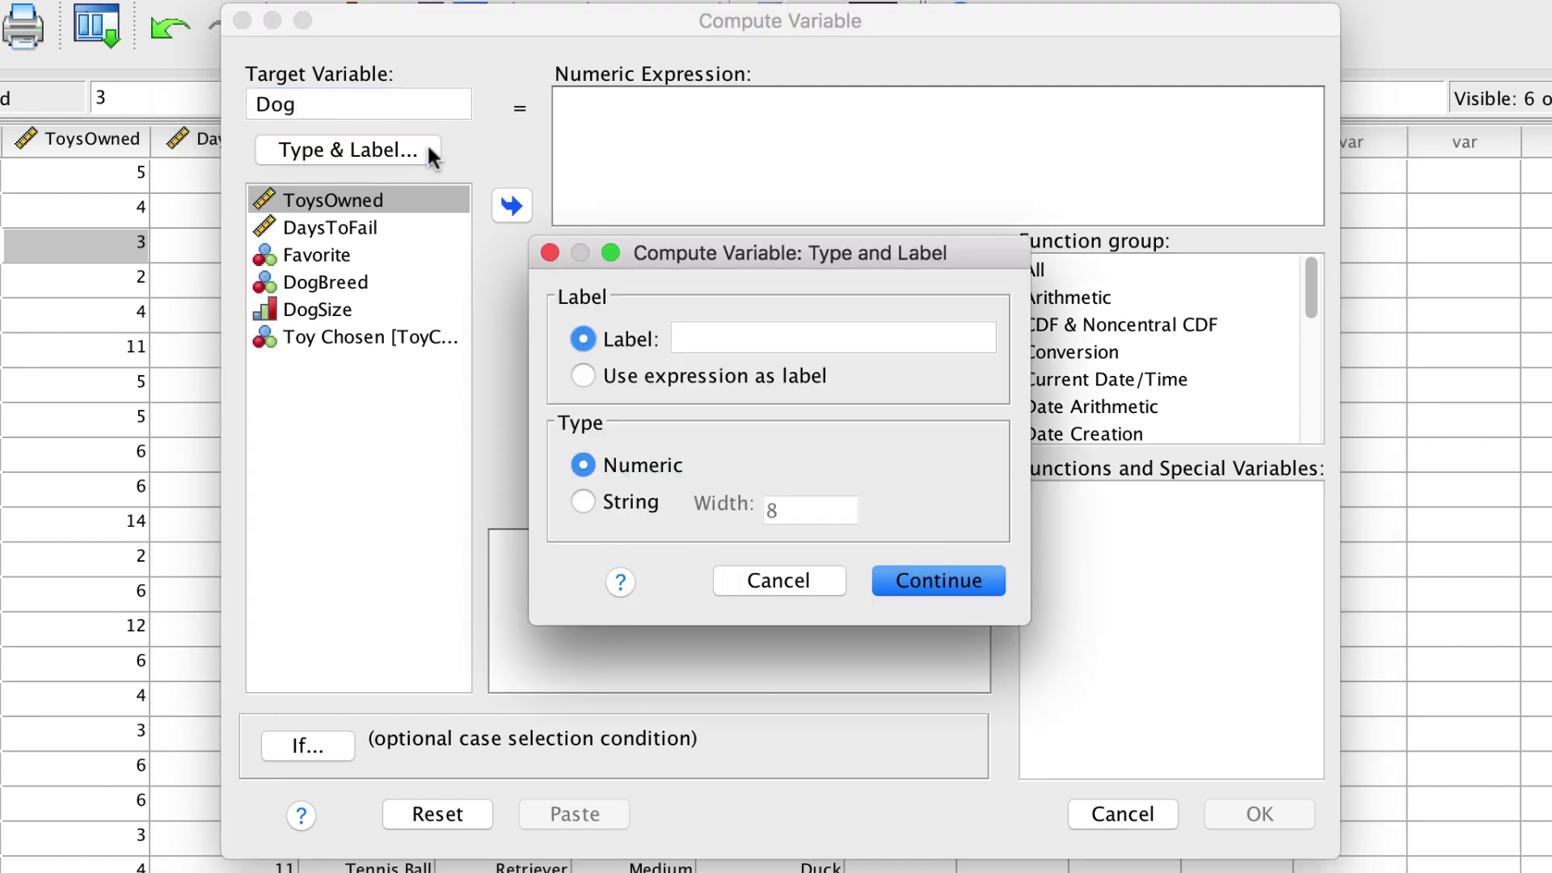
click(686, 339)
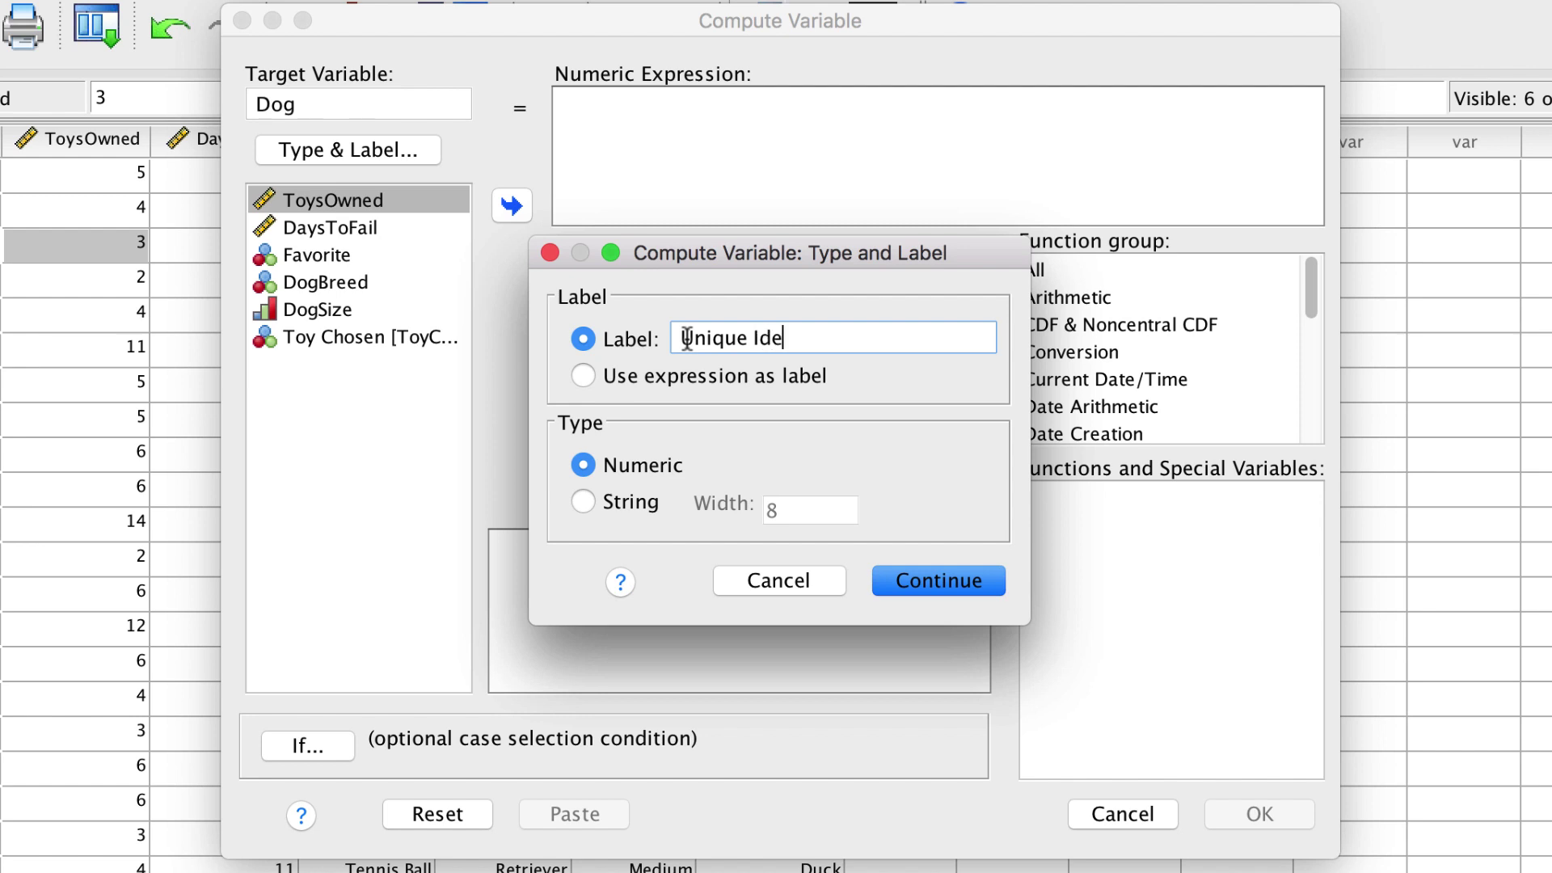
text(Unique Identification Number)
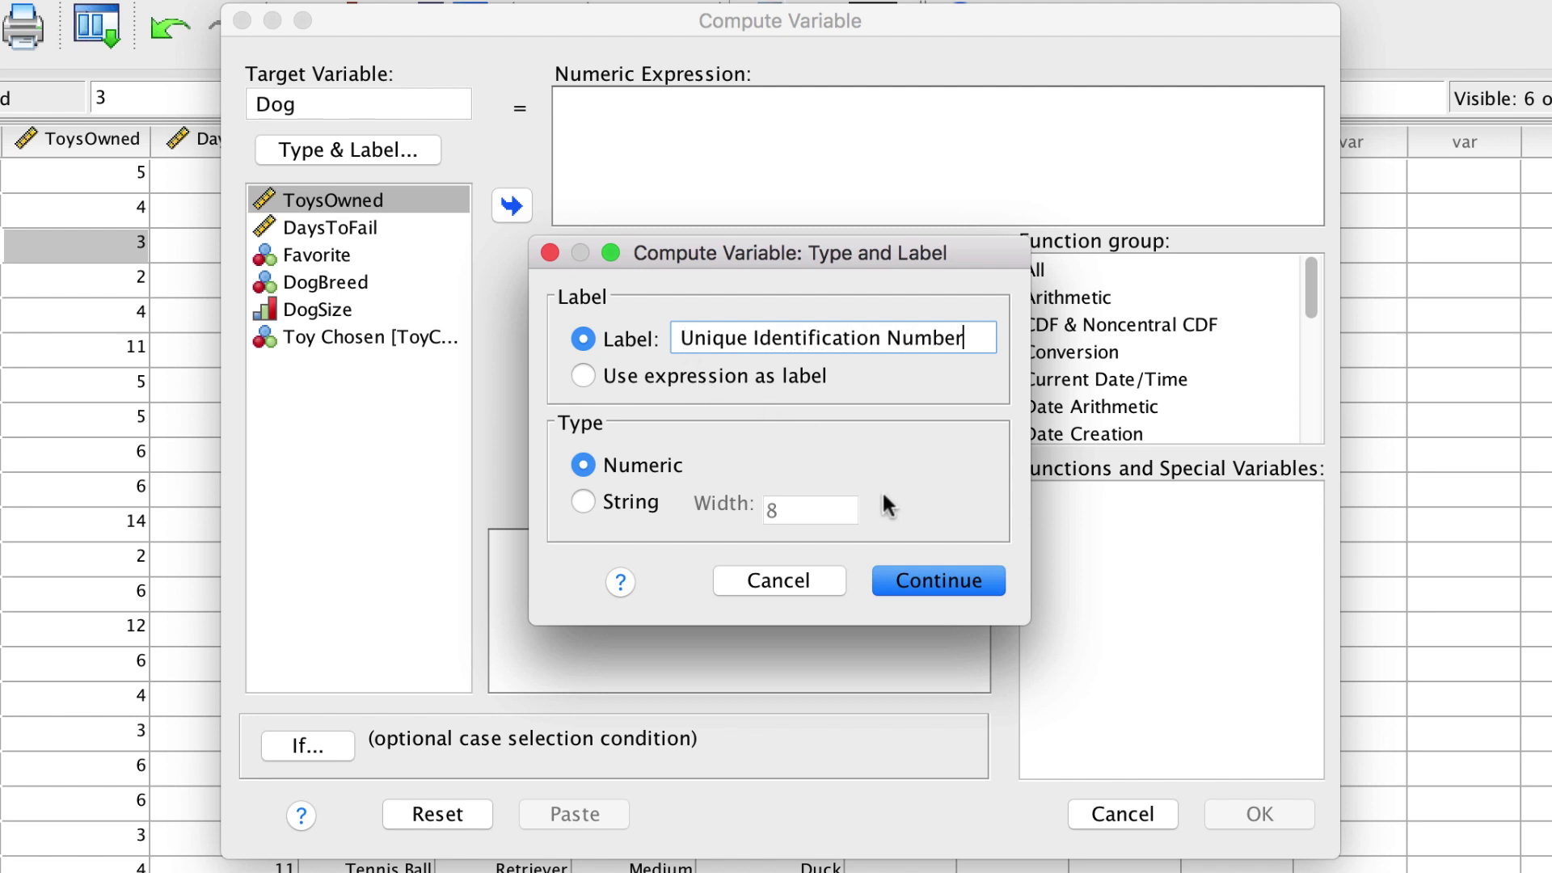
click(972, 580)
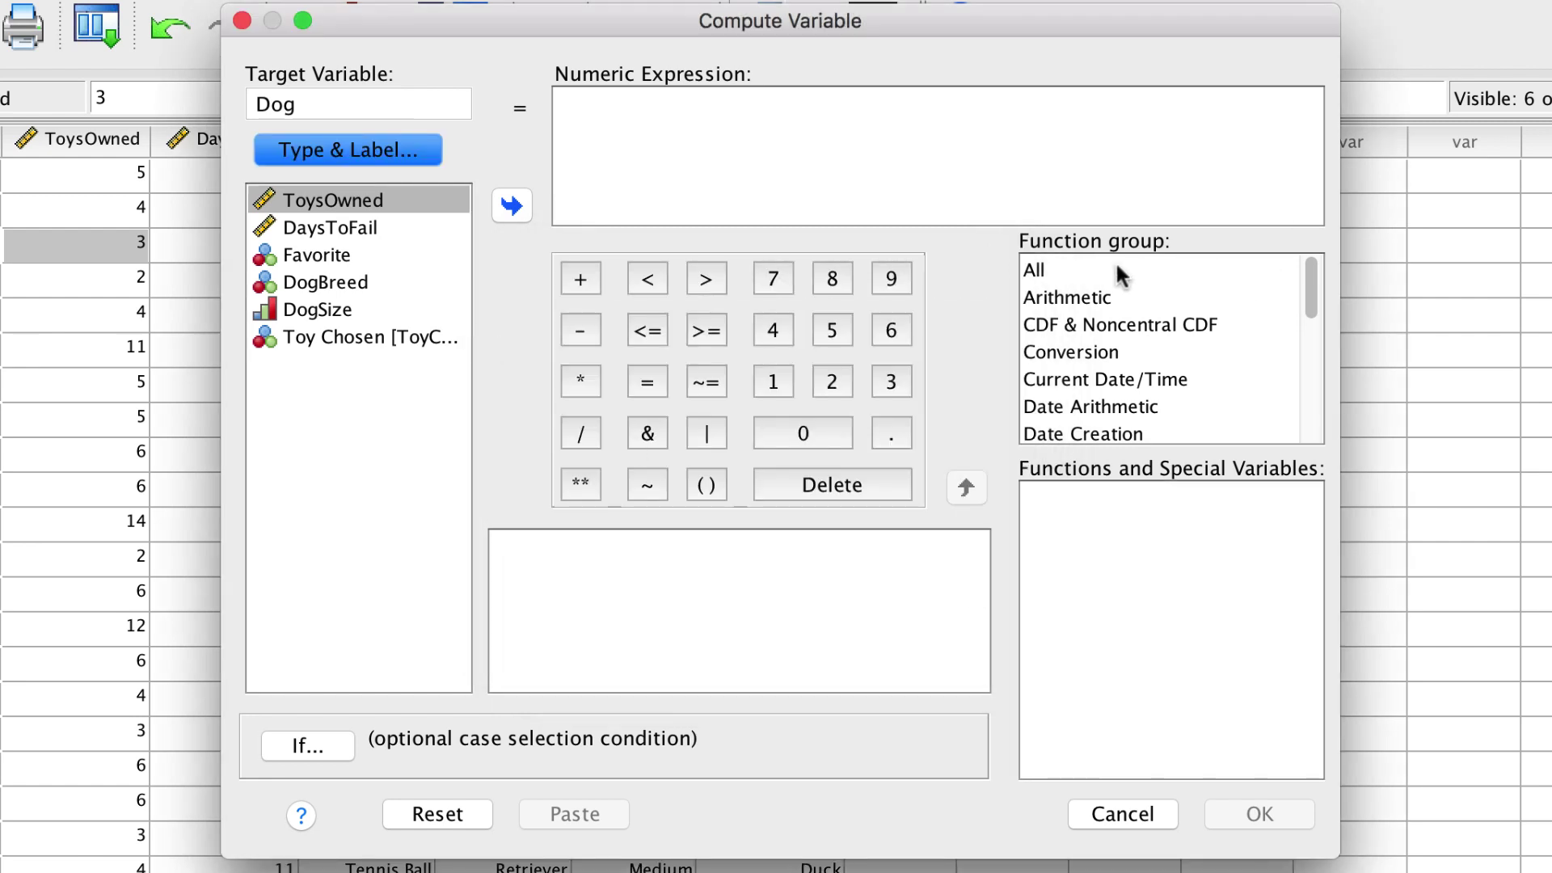
Build the numeric expression for Dog from the special variable $CASENUM and 100, and compute it
click(1065, 267)
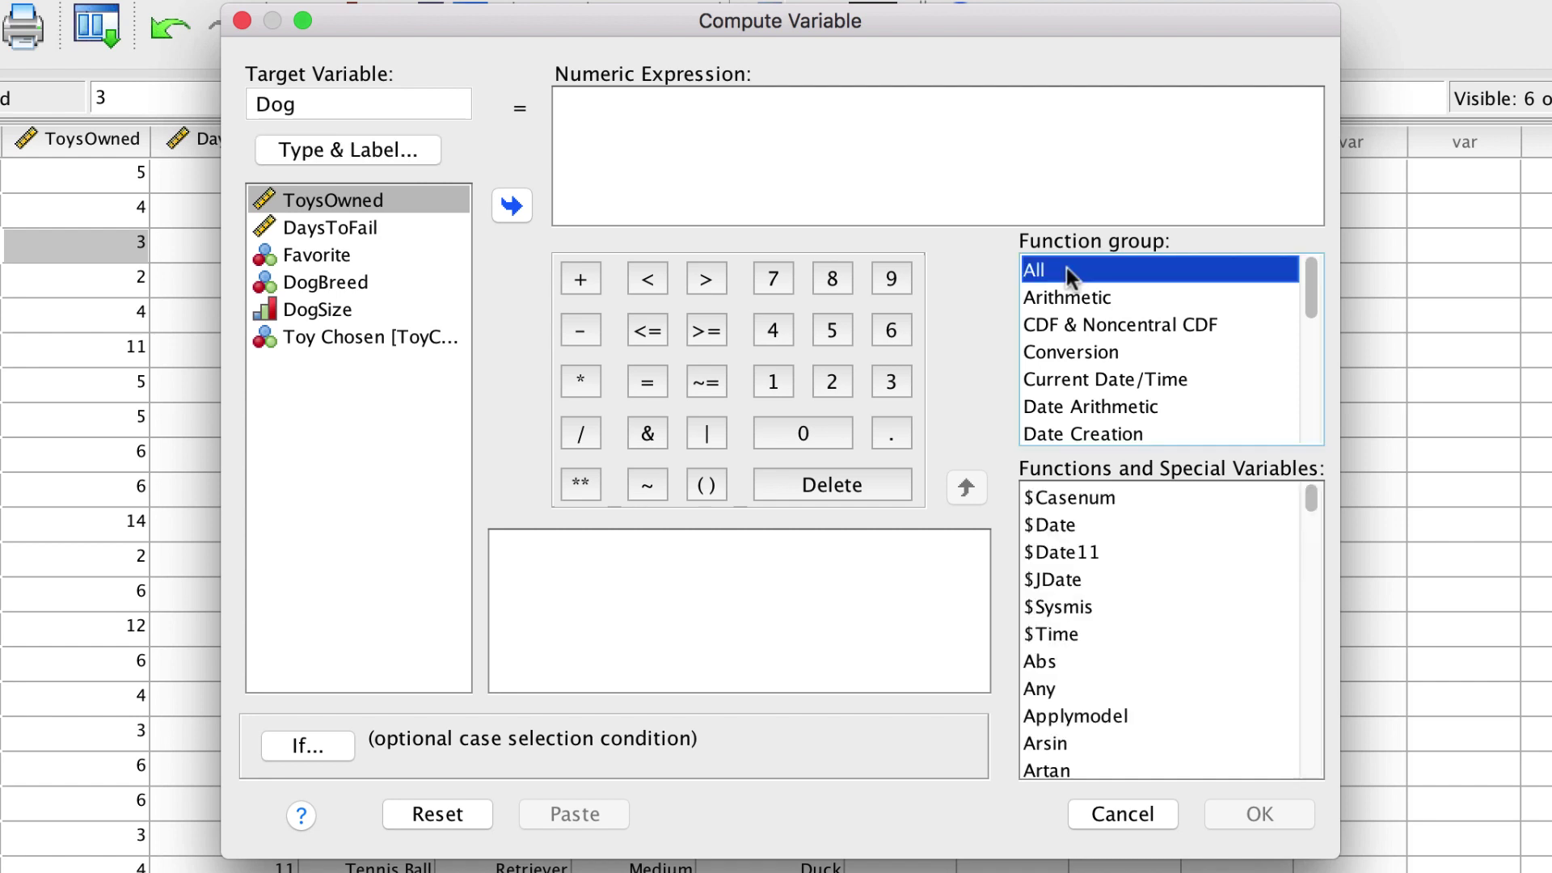
click(1144, 498)
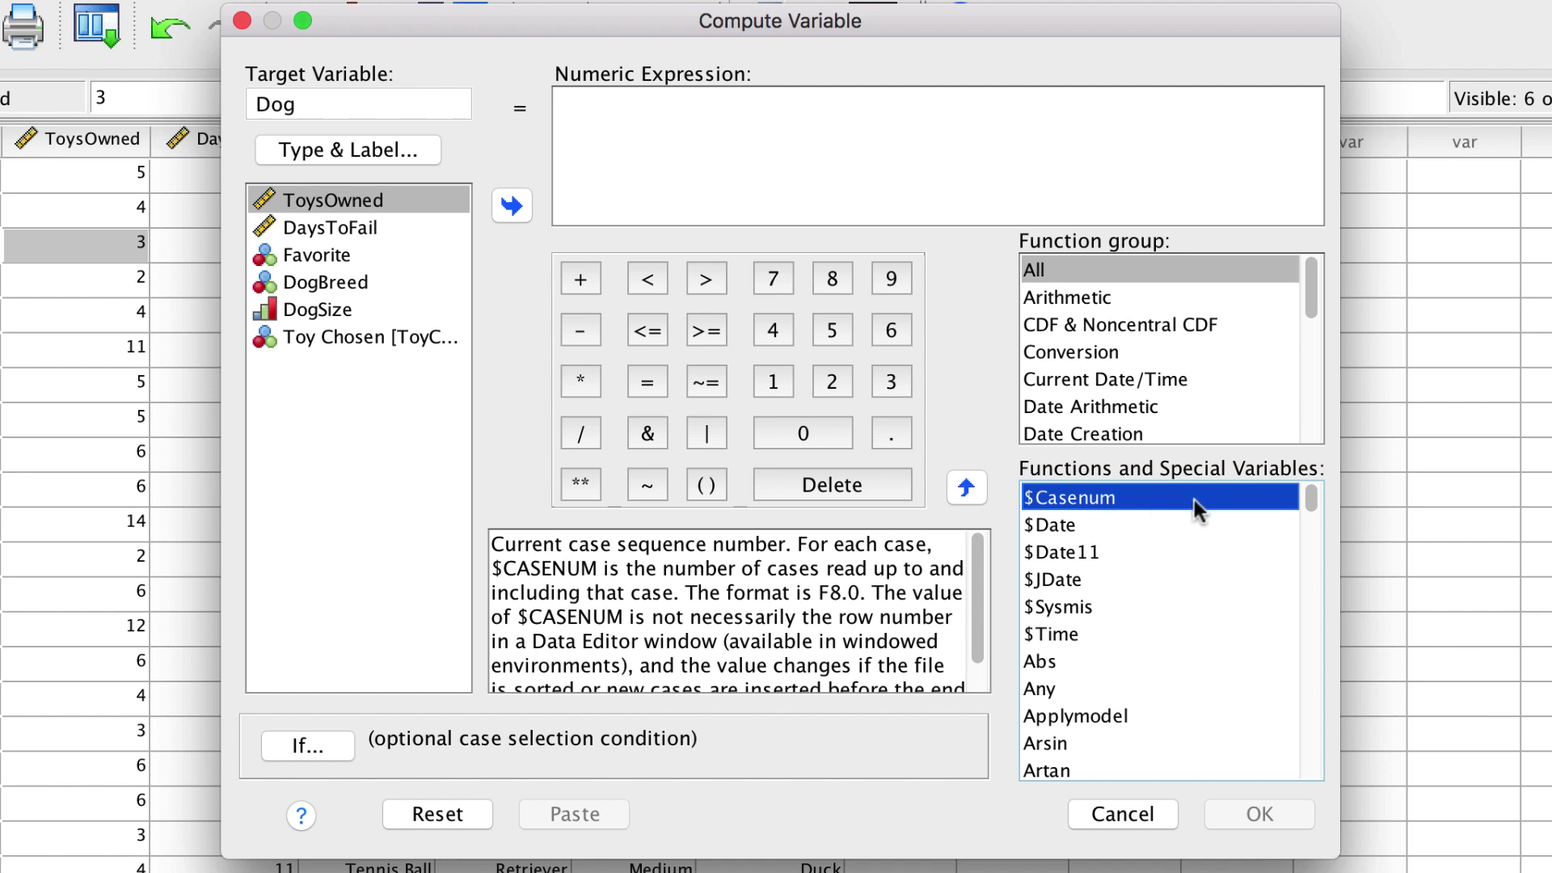
drag(1224, 495, 652, 121)
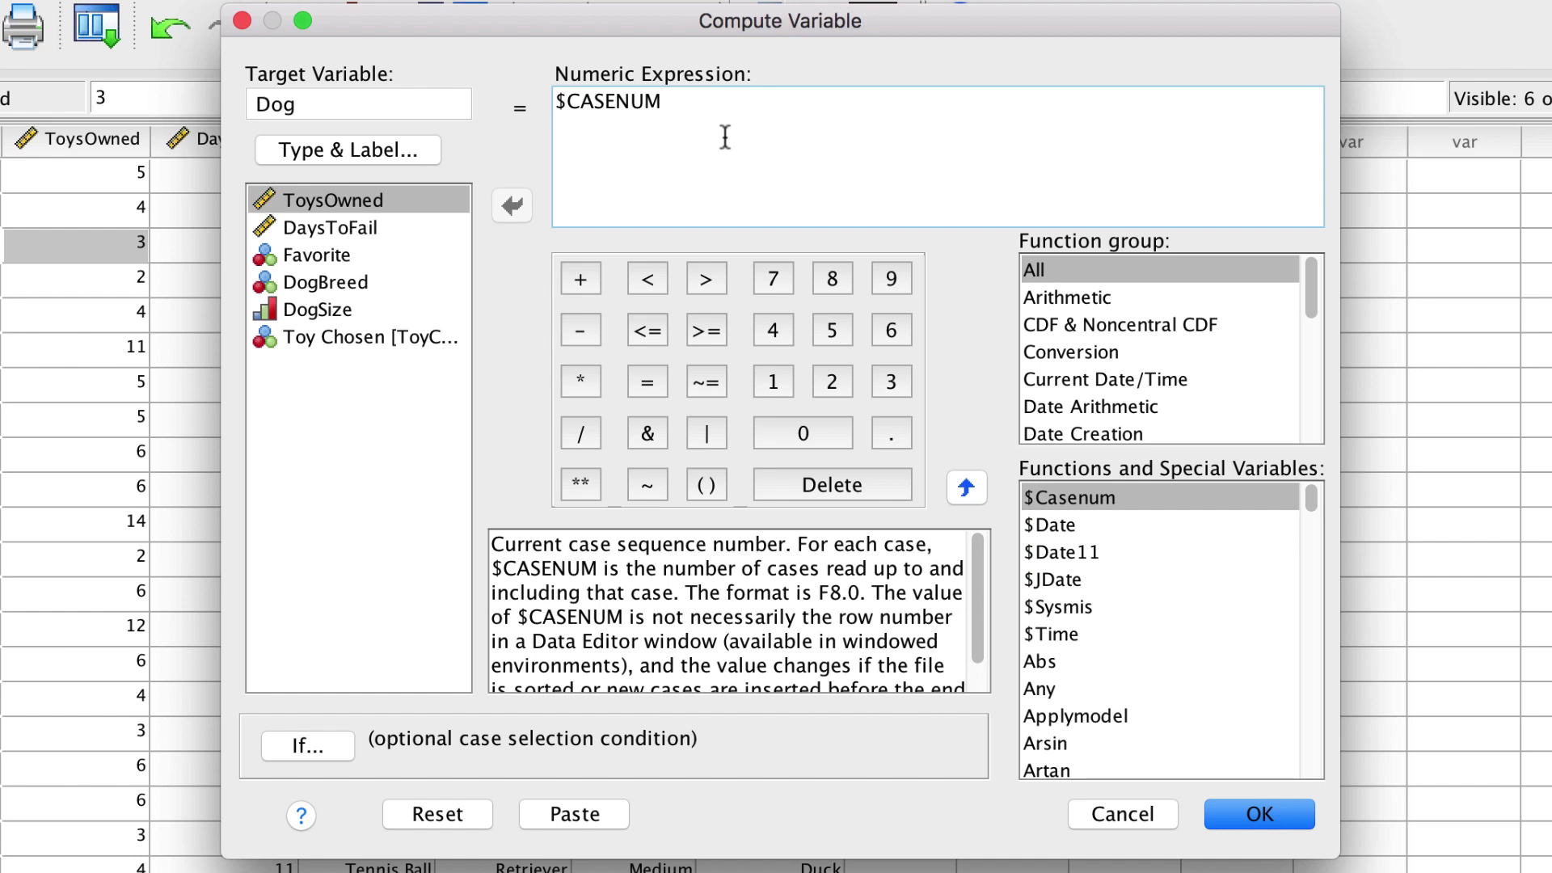
text(100)
click(1255, 816)
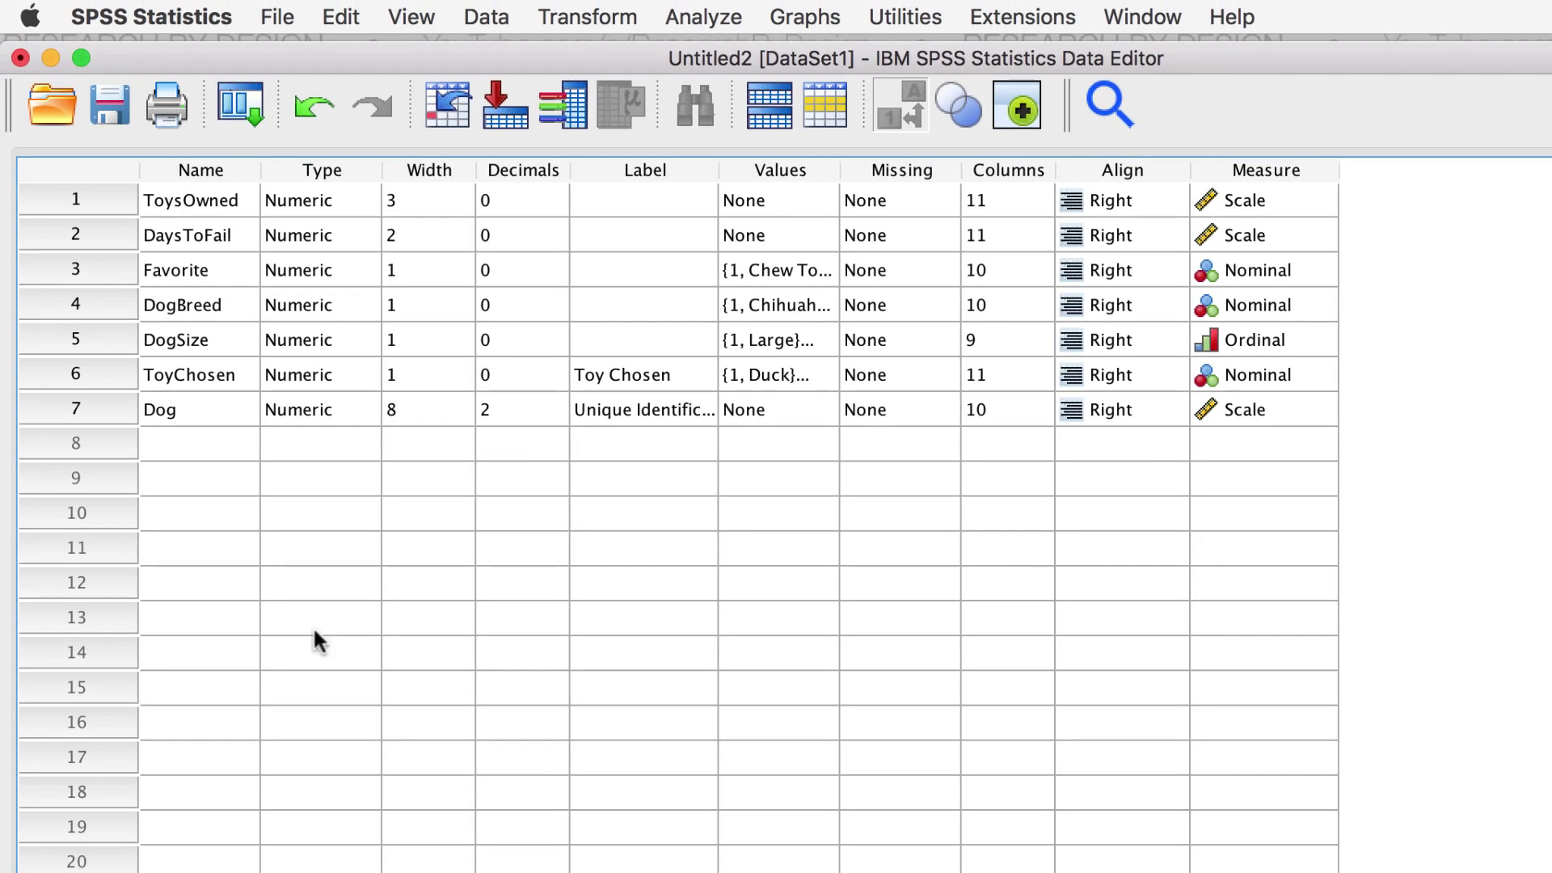
Move the Dog variable to the first row and set its measurement level to Nominal
click(114, 409)
drag(80, 412, 50, 210)
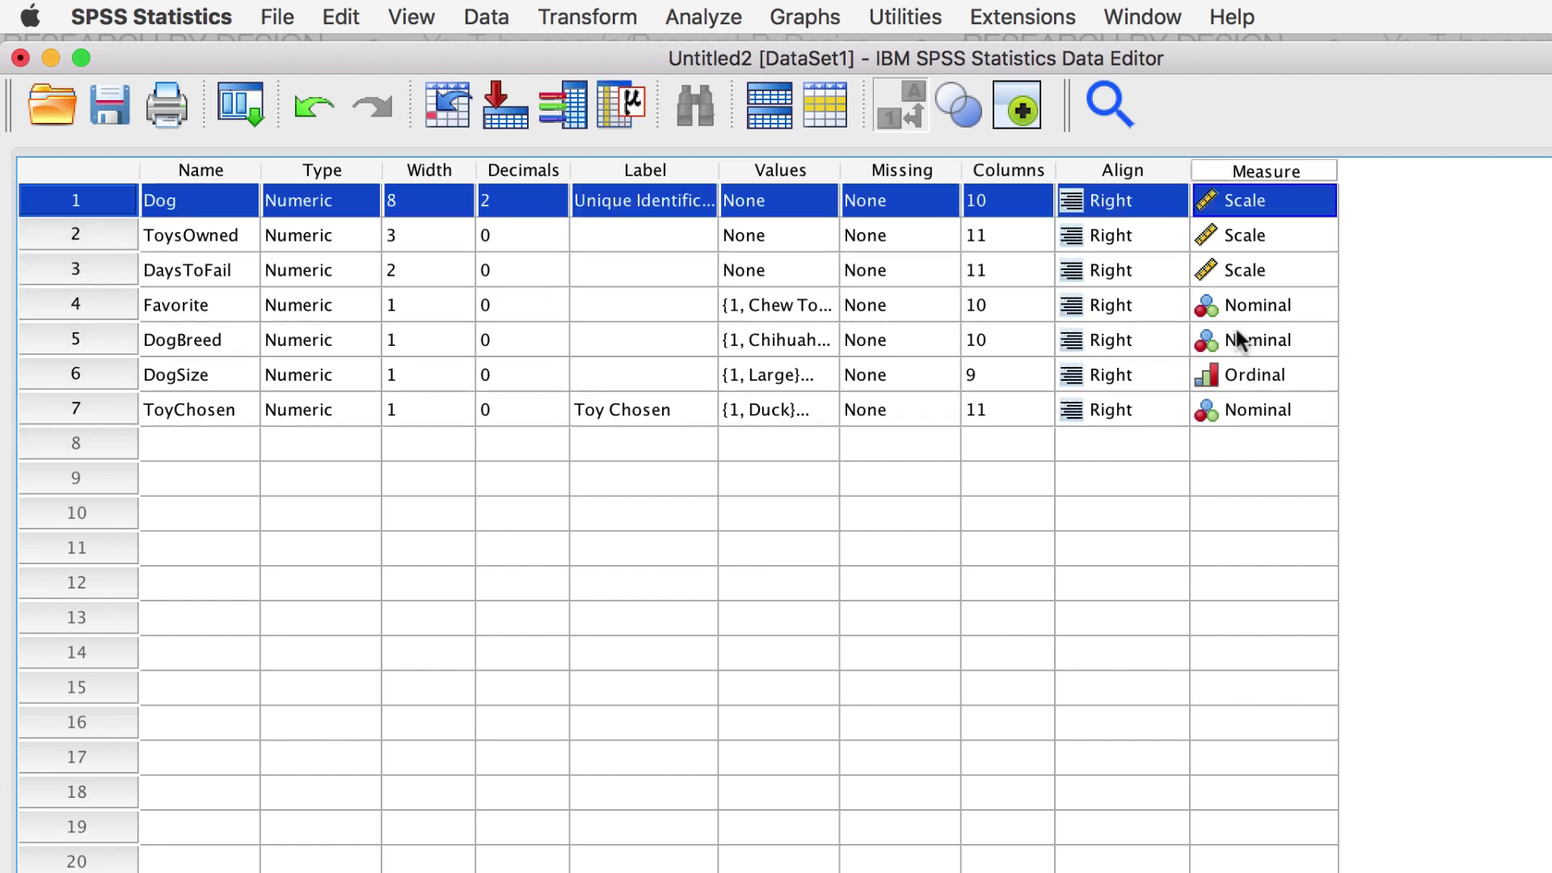
click(1316, 201)
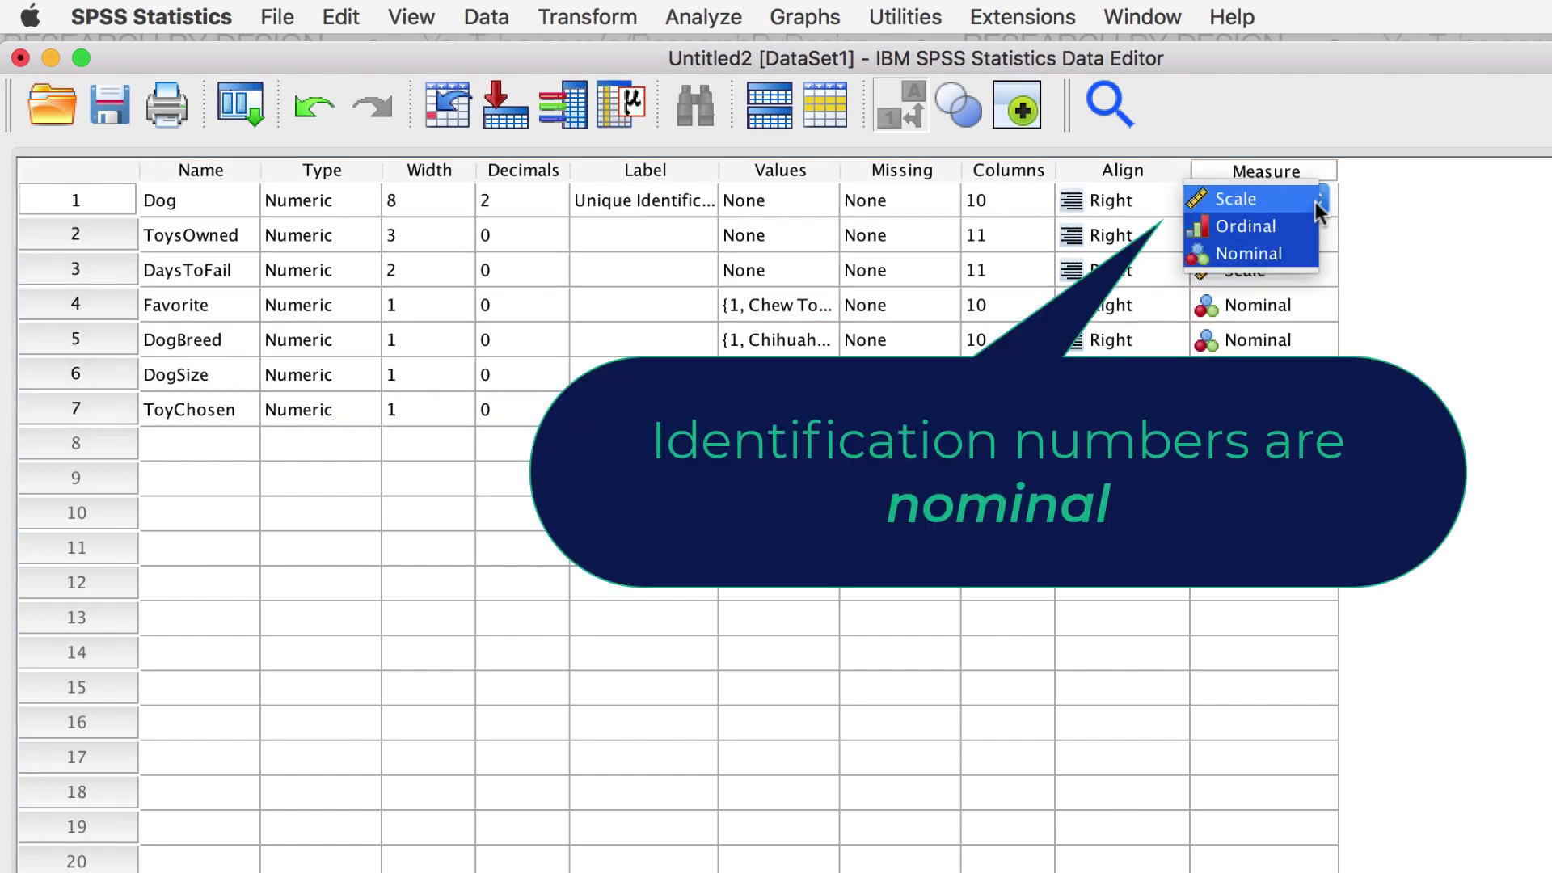
click(1285, 256)
Widen the Label column and label ToysOwned "Number of Toys Owned", DaysToFail "Days until gift toy chewed up" and Favorite "Favorite dog toy"
click(695, 171)
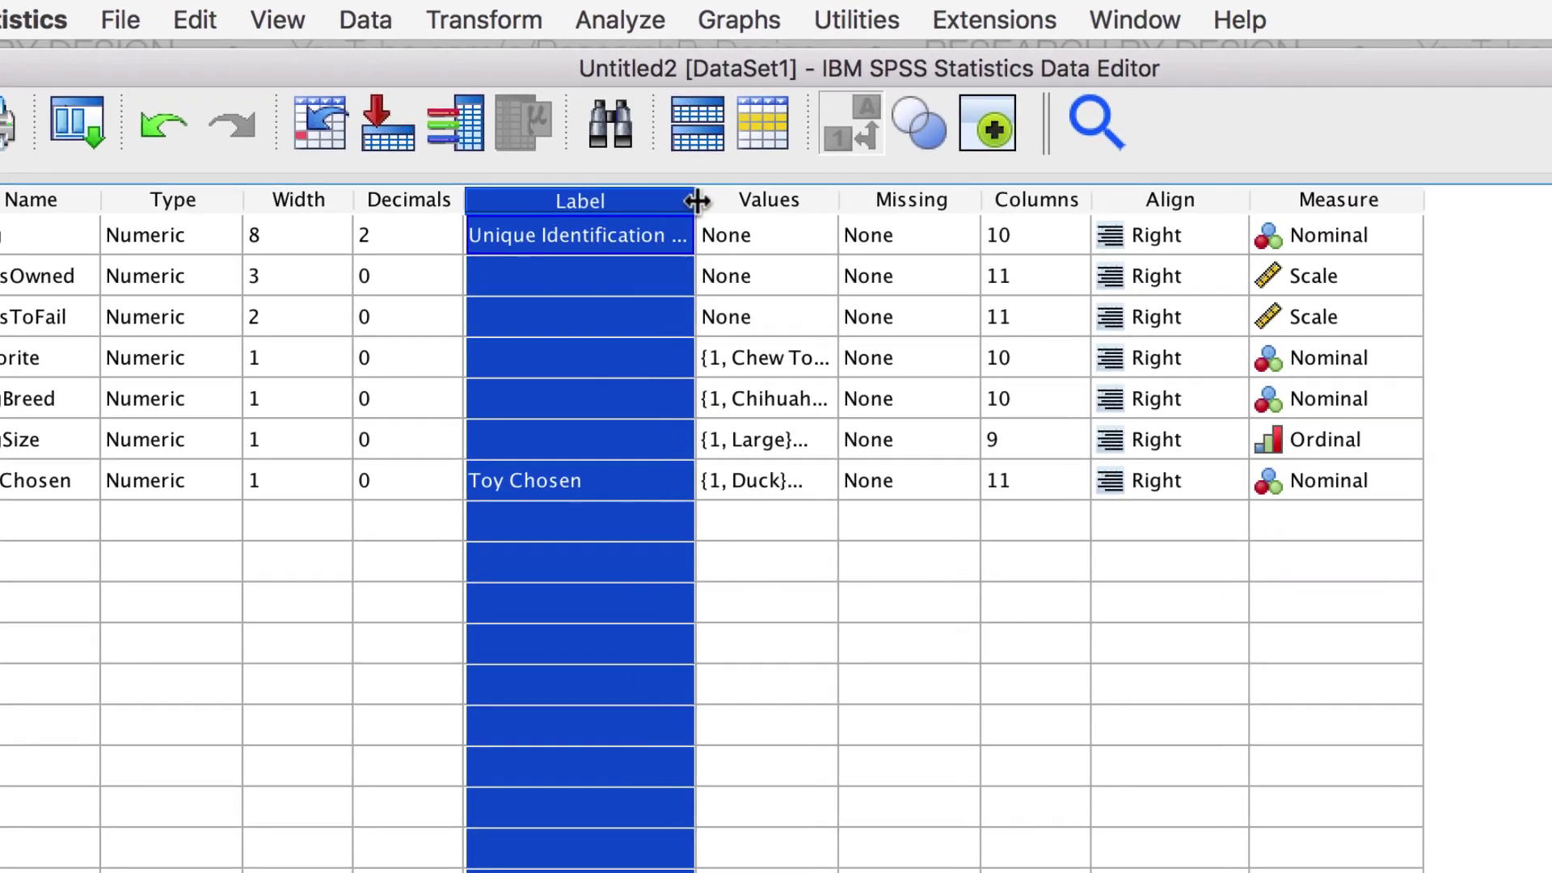
click(693, 278)
text(Number of Toys Owned)
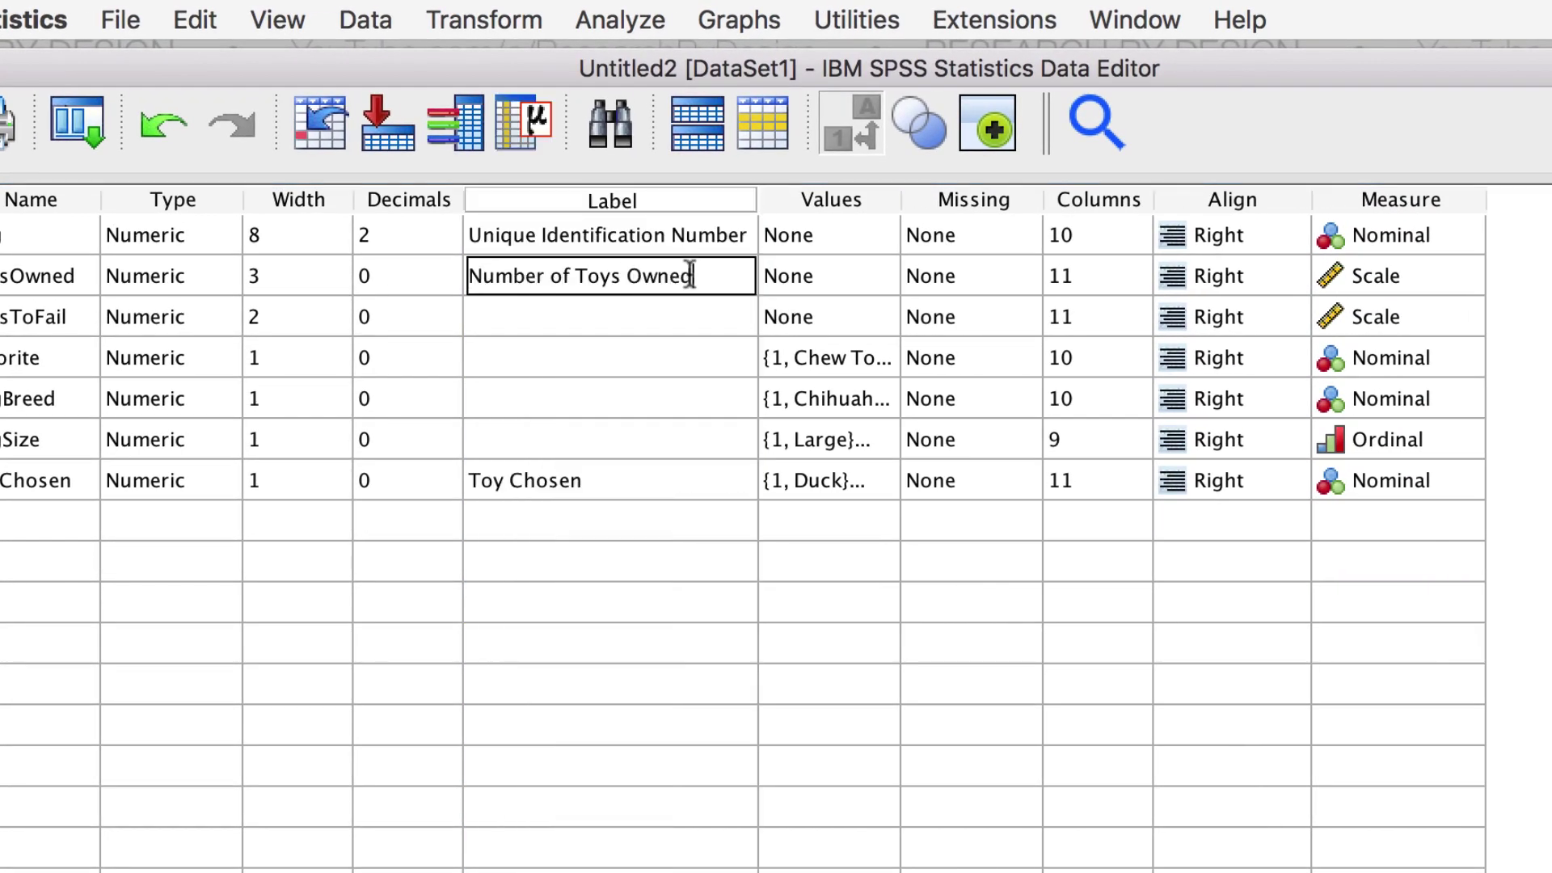
click(691, 317)
text(Days until gift toy chewed up)
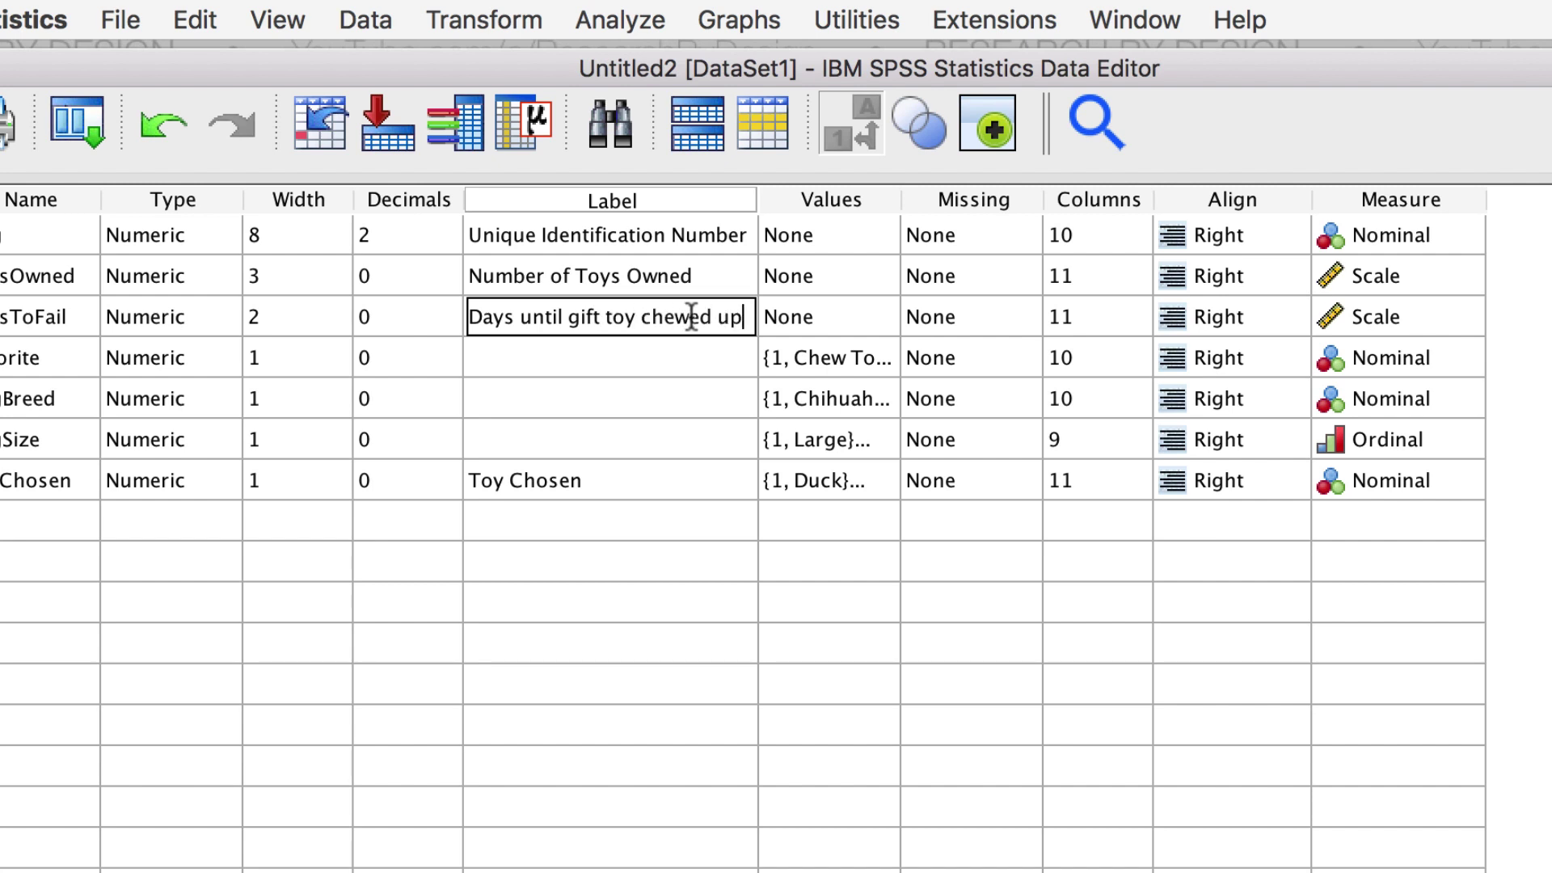
click(668, 348)
text(Favorite dog)
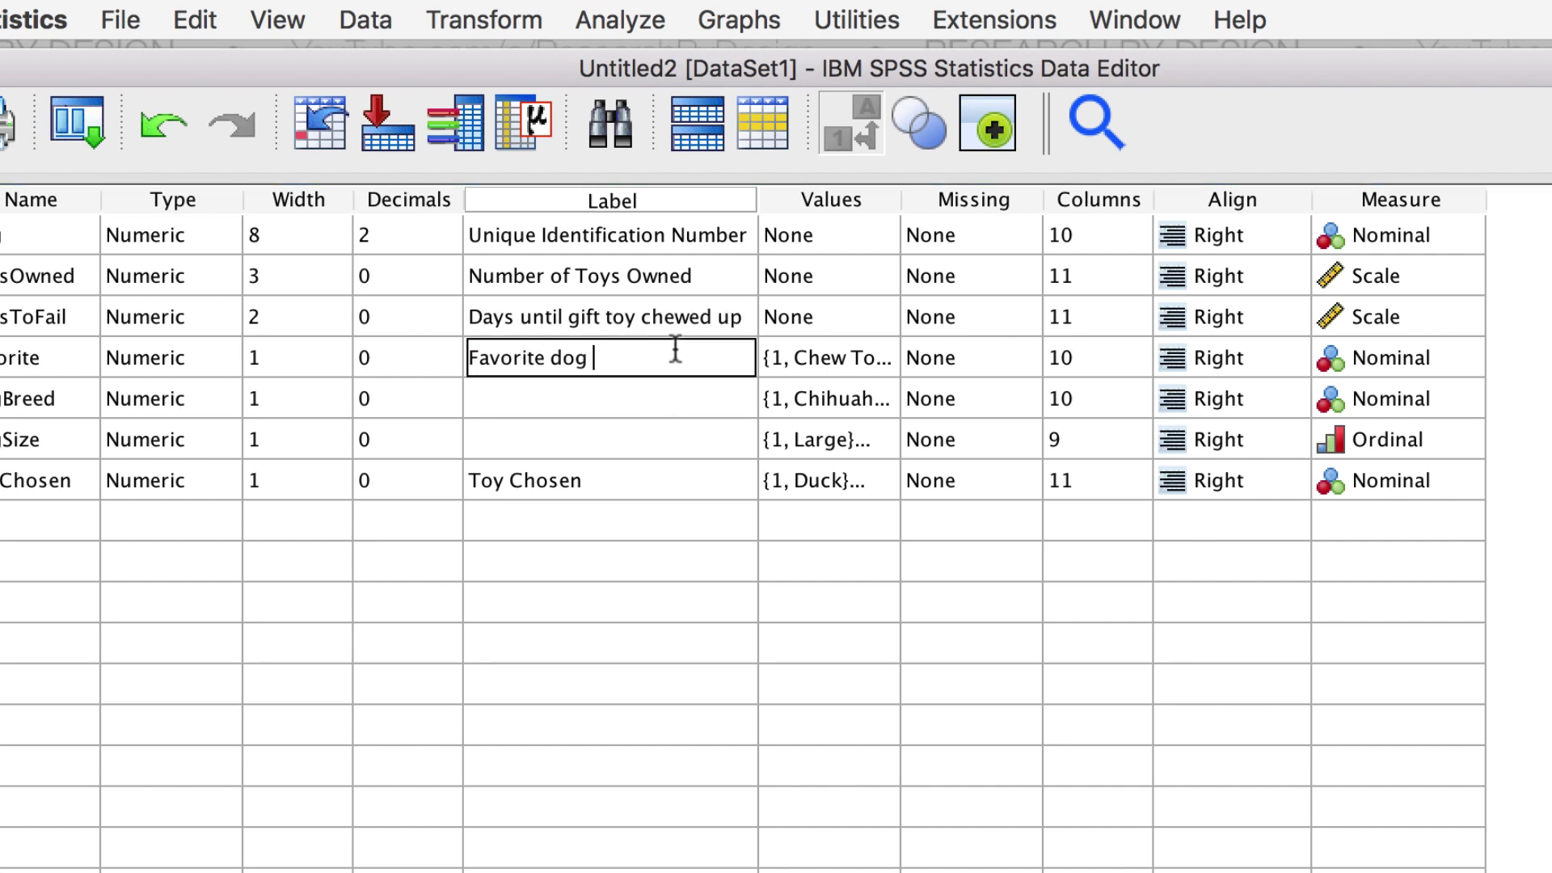
Label DogBreed "Breed of Dog" and DogSize "Size of dog", and extend the ToyChosen label to "Toy Chosen as a gift"
click(675, 399)
text(Breed of Dog)
click(676, 446)
text(Size of dog)
click(658, 490)
text(as a gift)
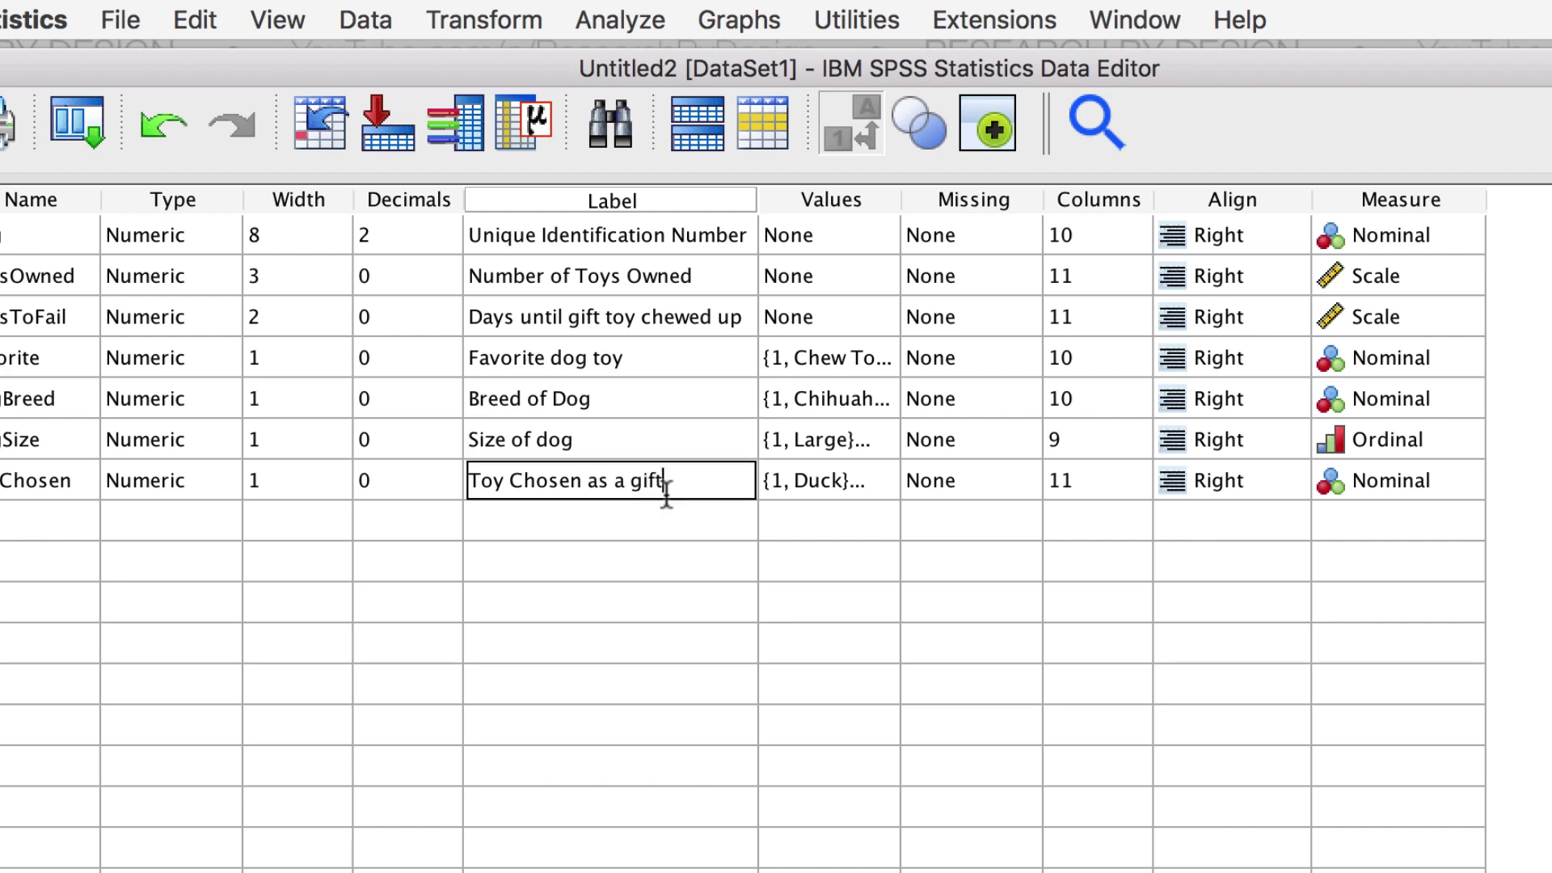
click(679, 521)
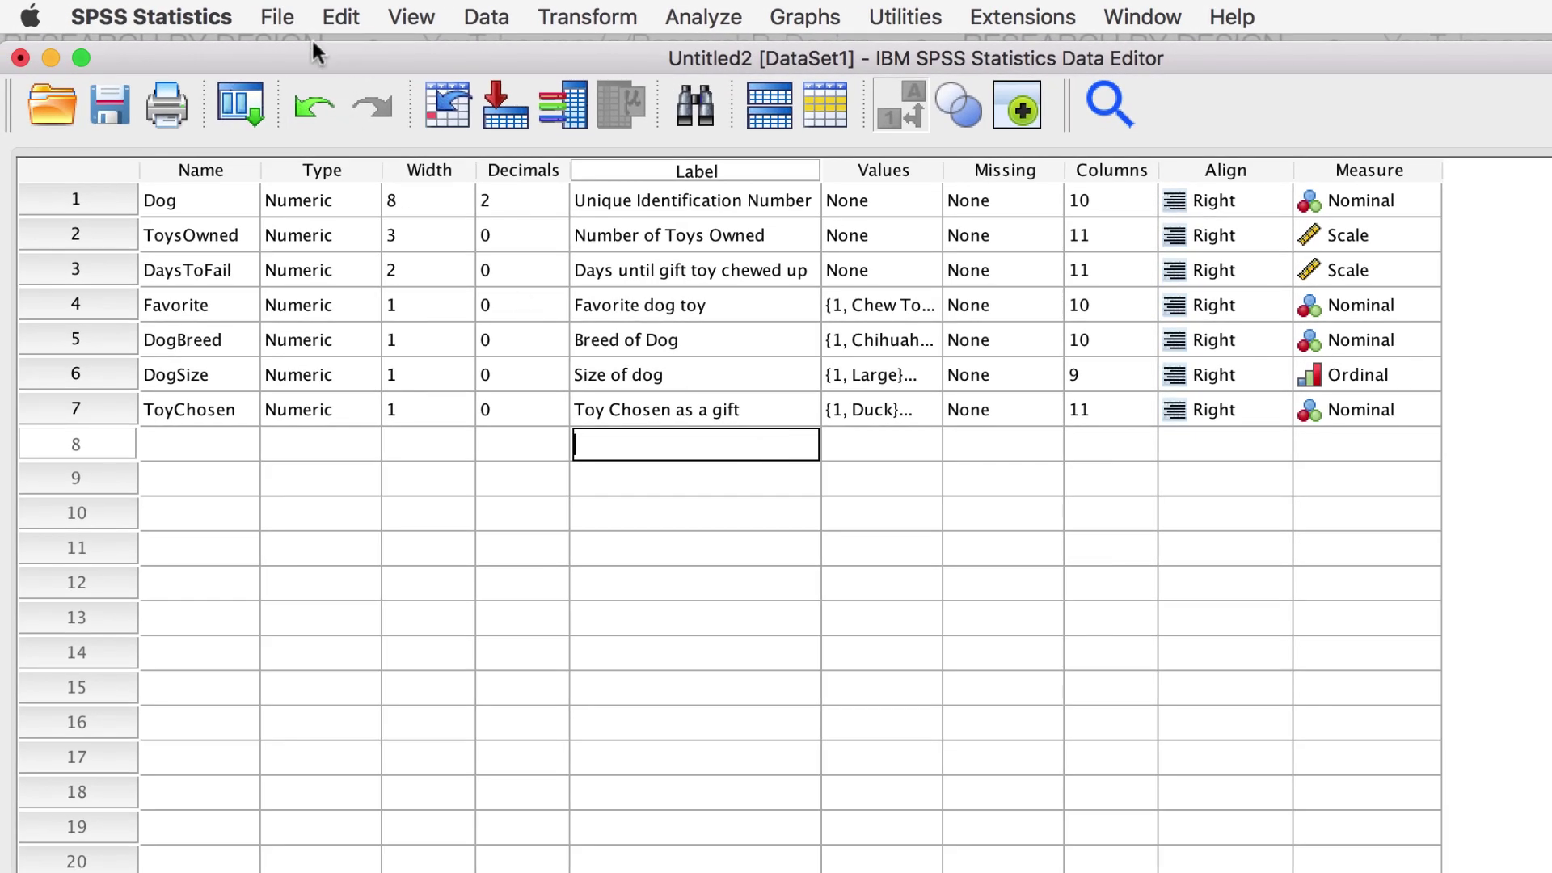
Save the dataset to the Desktop under the name DogToys
click(287, 16)
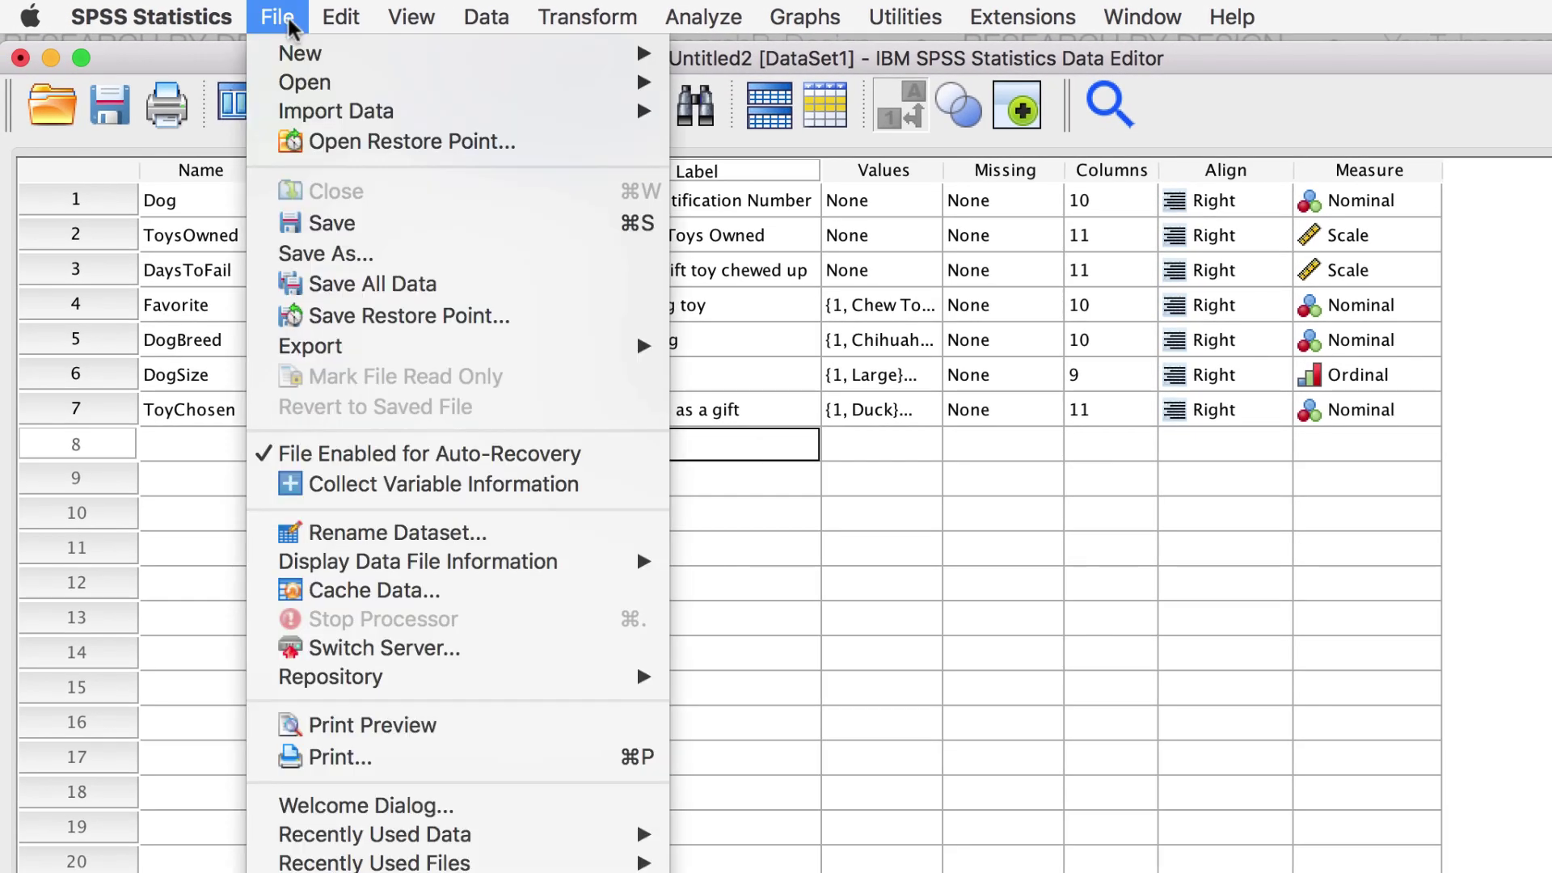
click(355, 222)
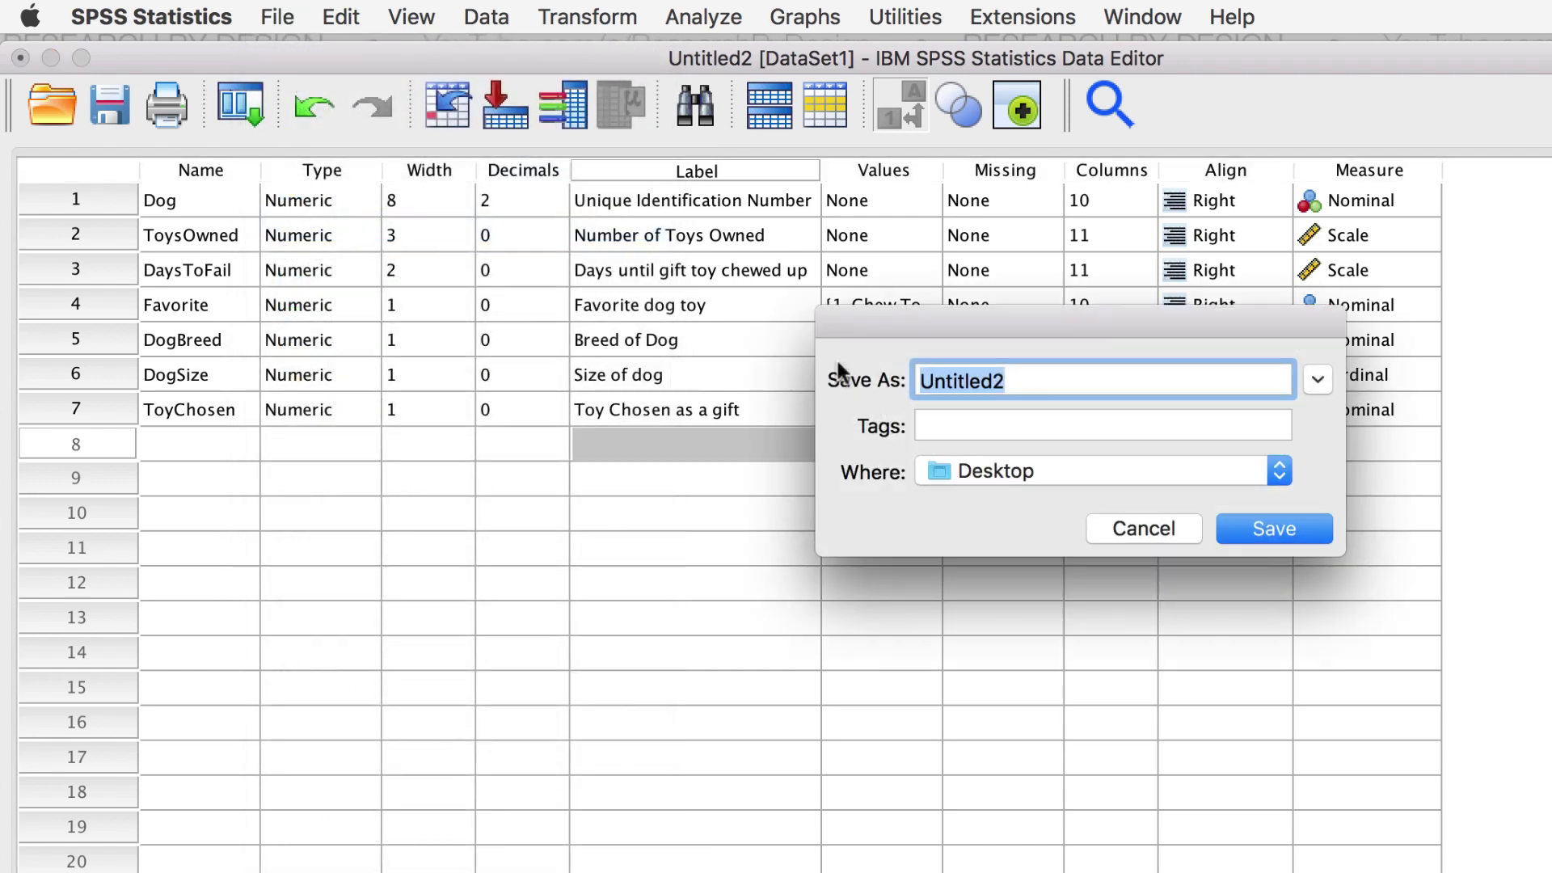
text(DogToys)
click(1260, 530)
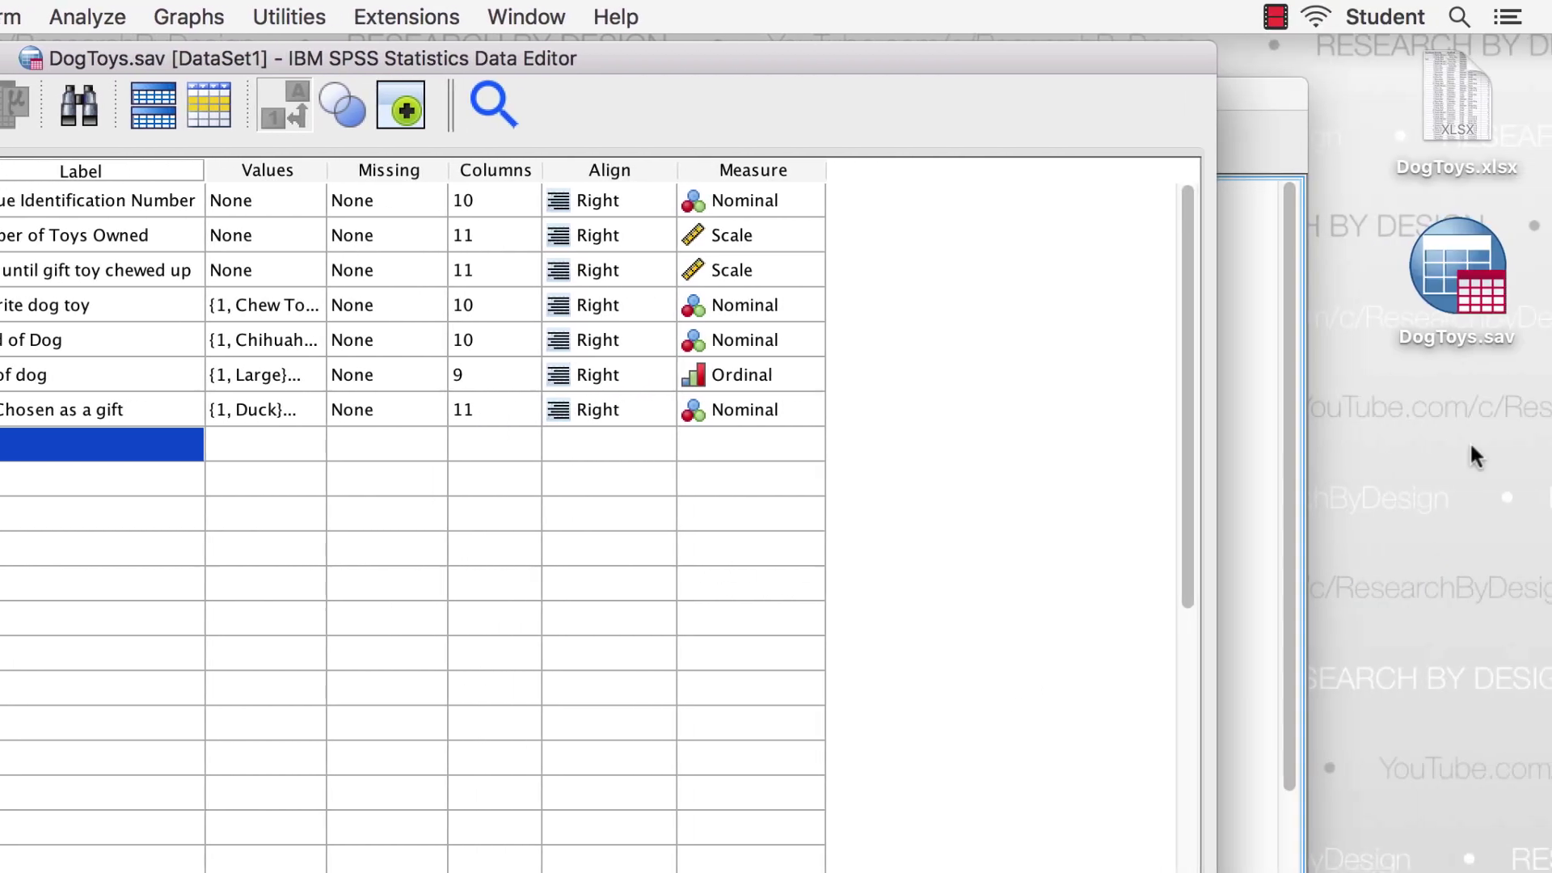
Start a Descriptives analysis with Number of Toys Owned and Days until gift toy chewed up as its variables
click(1479, 279)
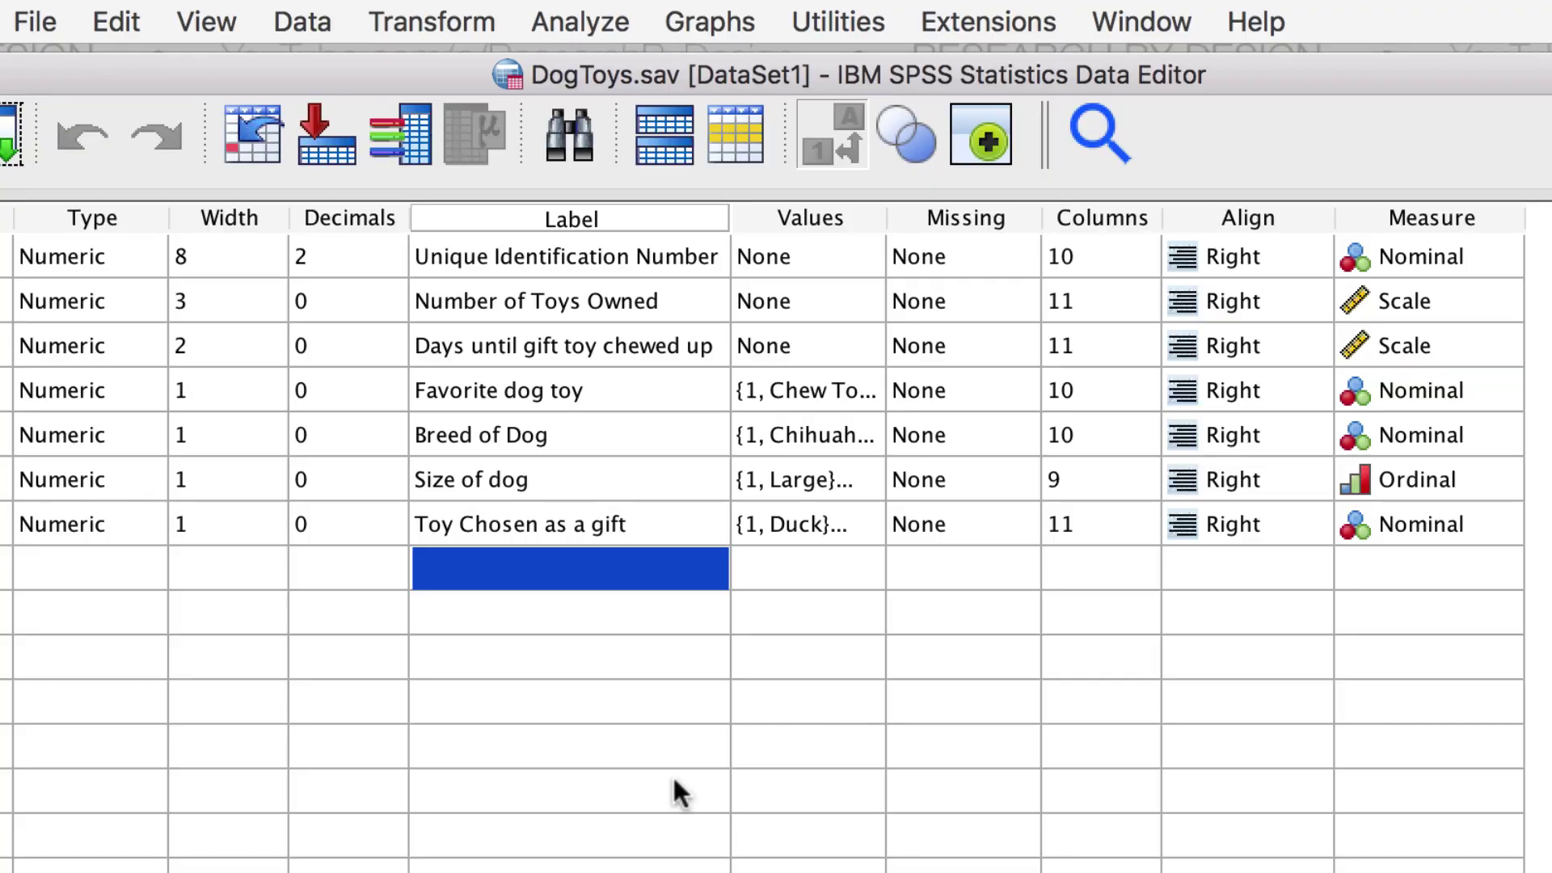
click(600, 21)
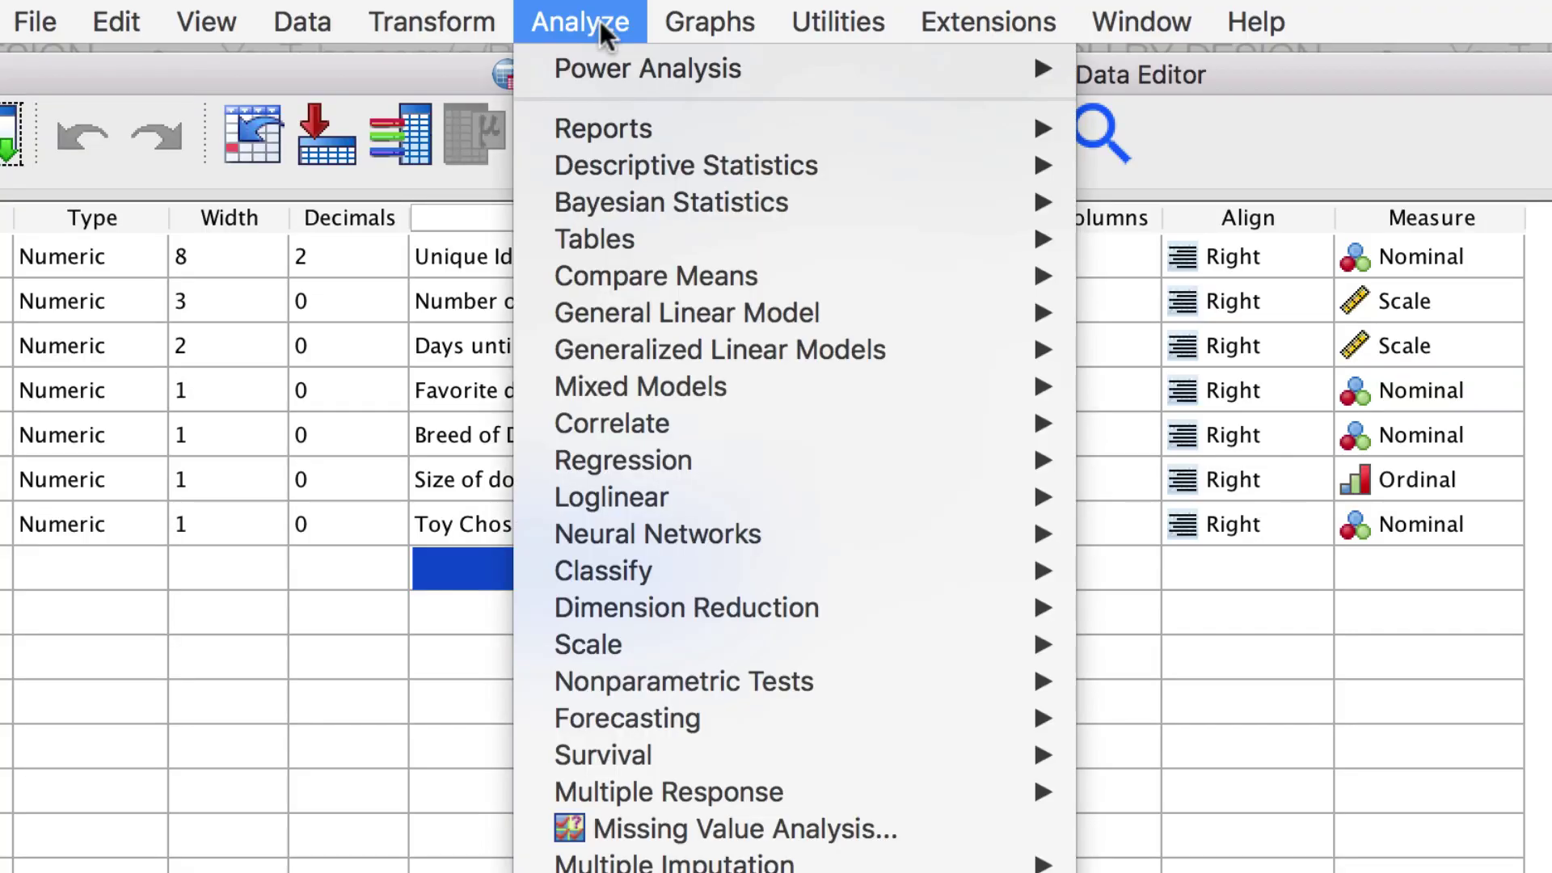
mouse_move(711, 153)
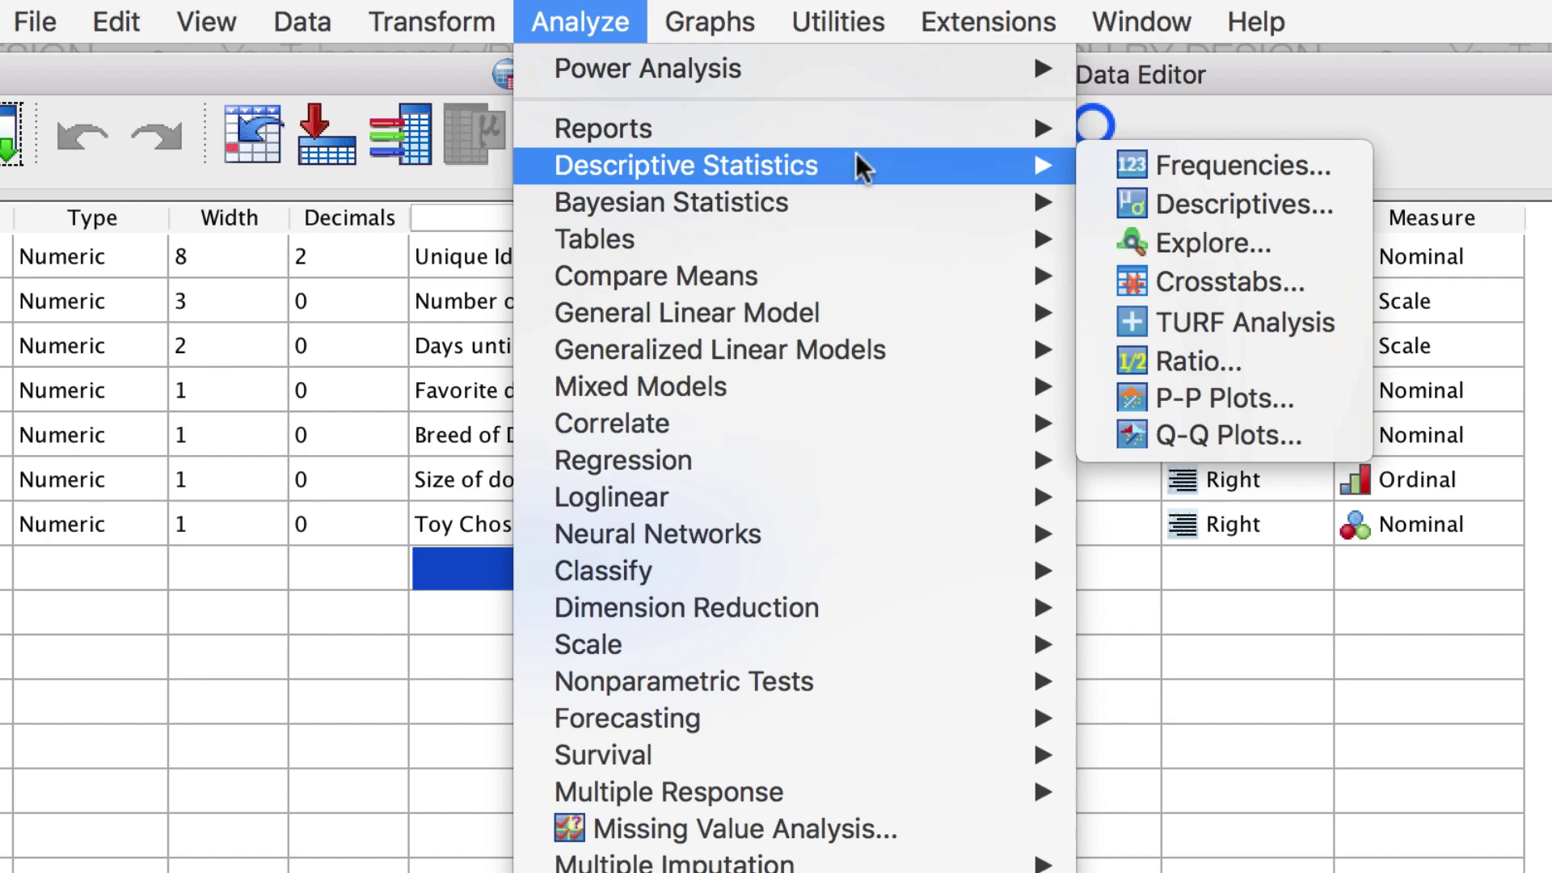
click(1293, 200)
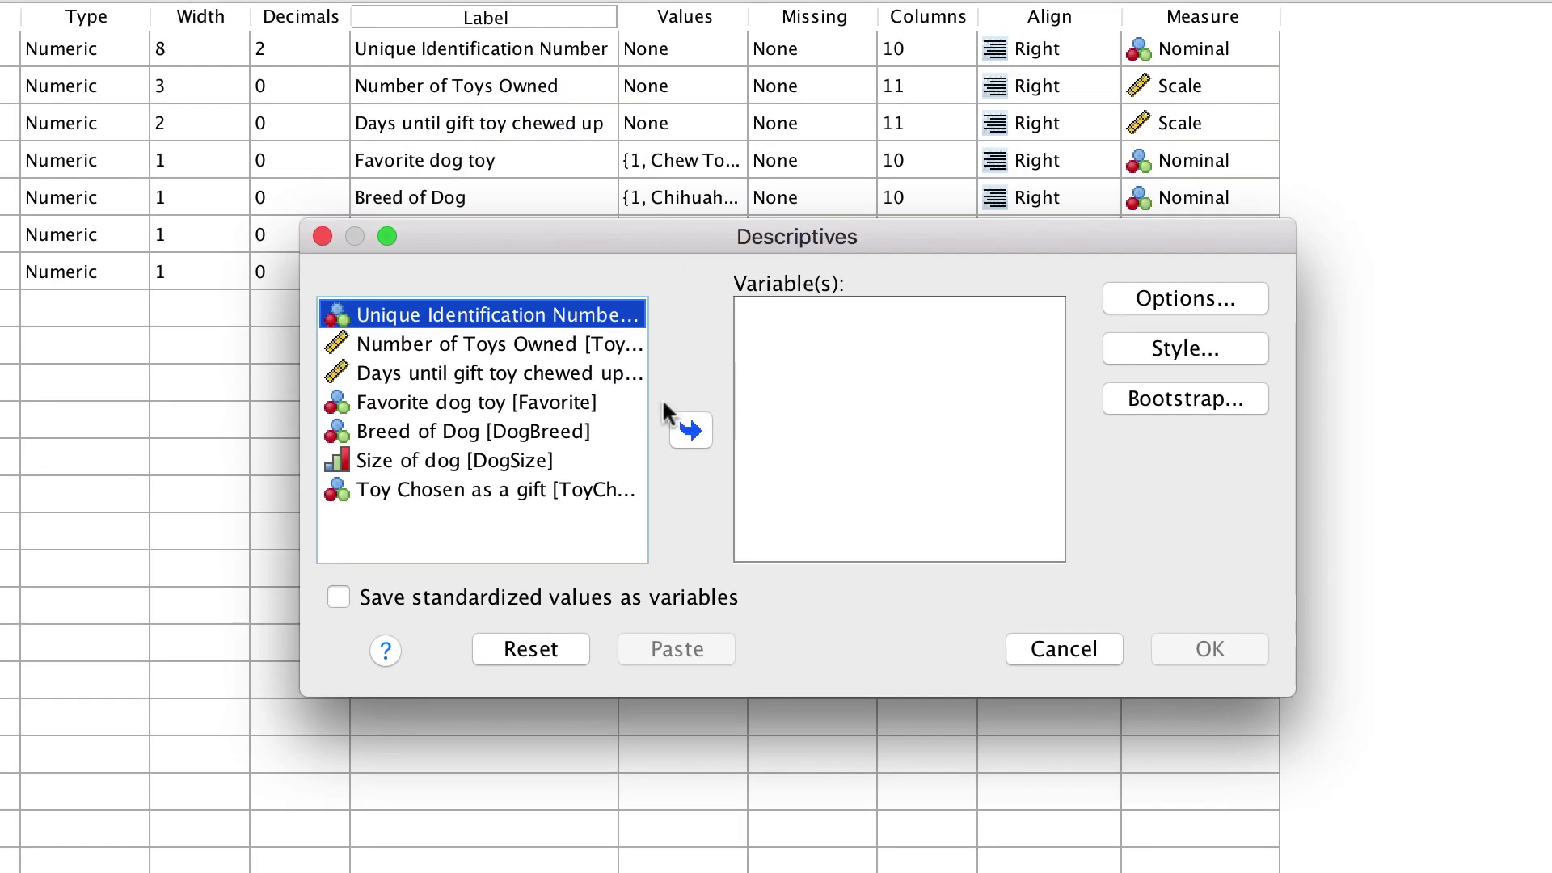
click(565, 344)
click(691, 430)
click(546, 344)
click(691, 430)
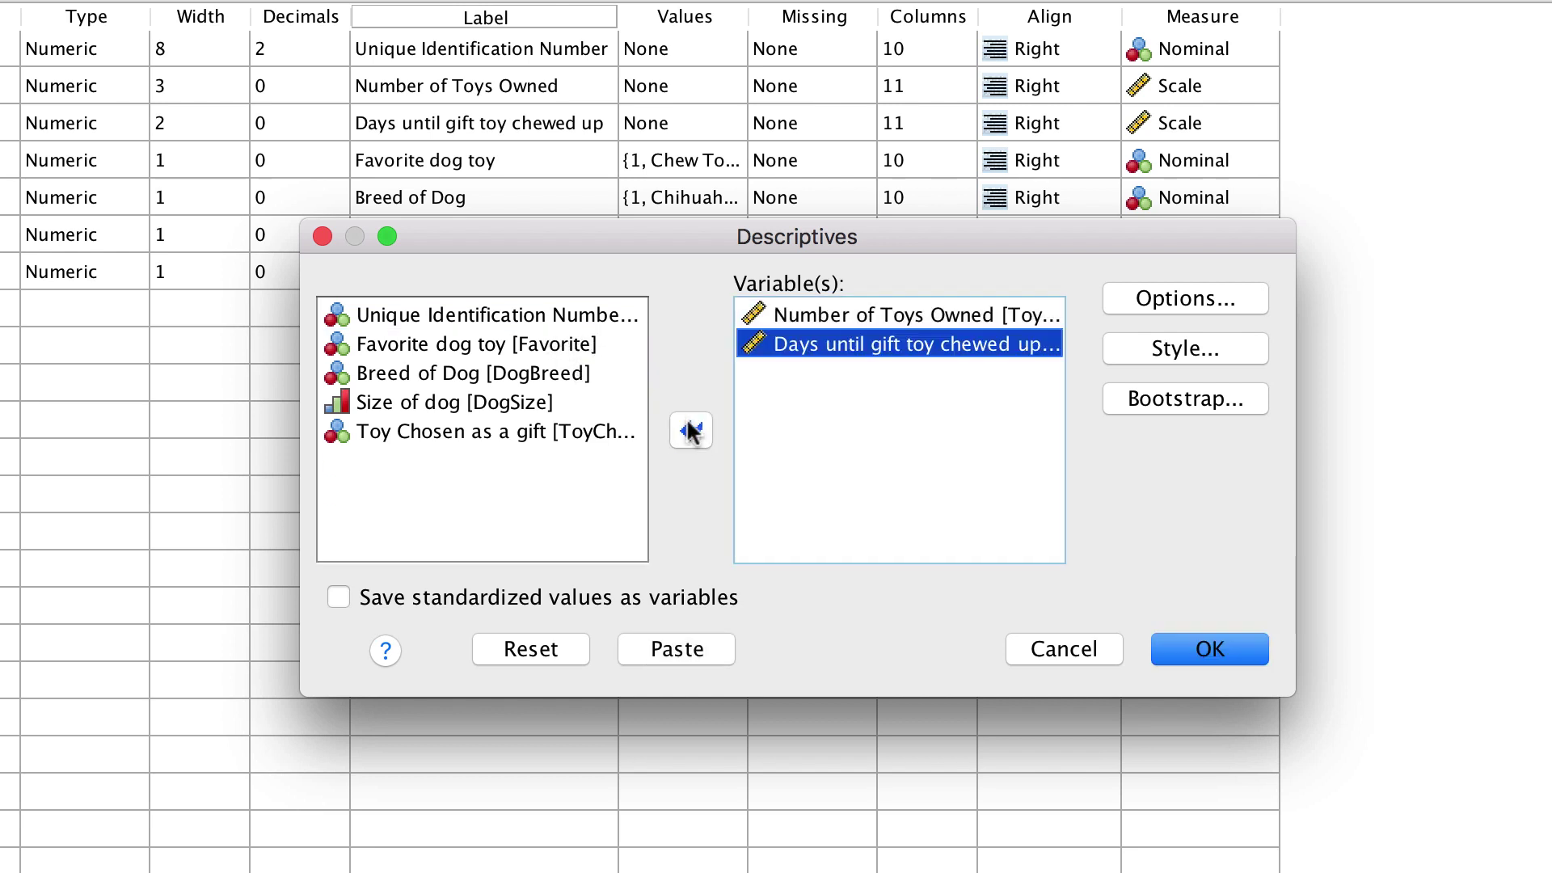
Exclude Minimum and Maximum from the Descriptives statistics and paste the command as syntax
click(1196, 303)
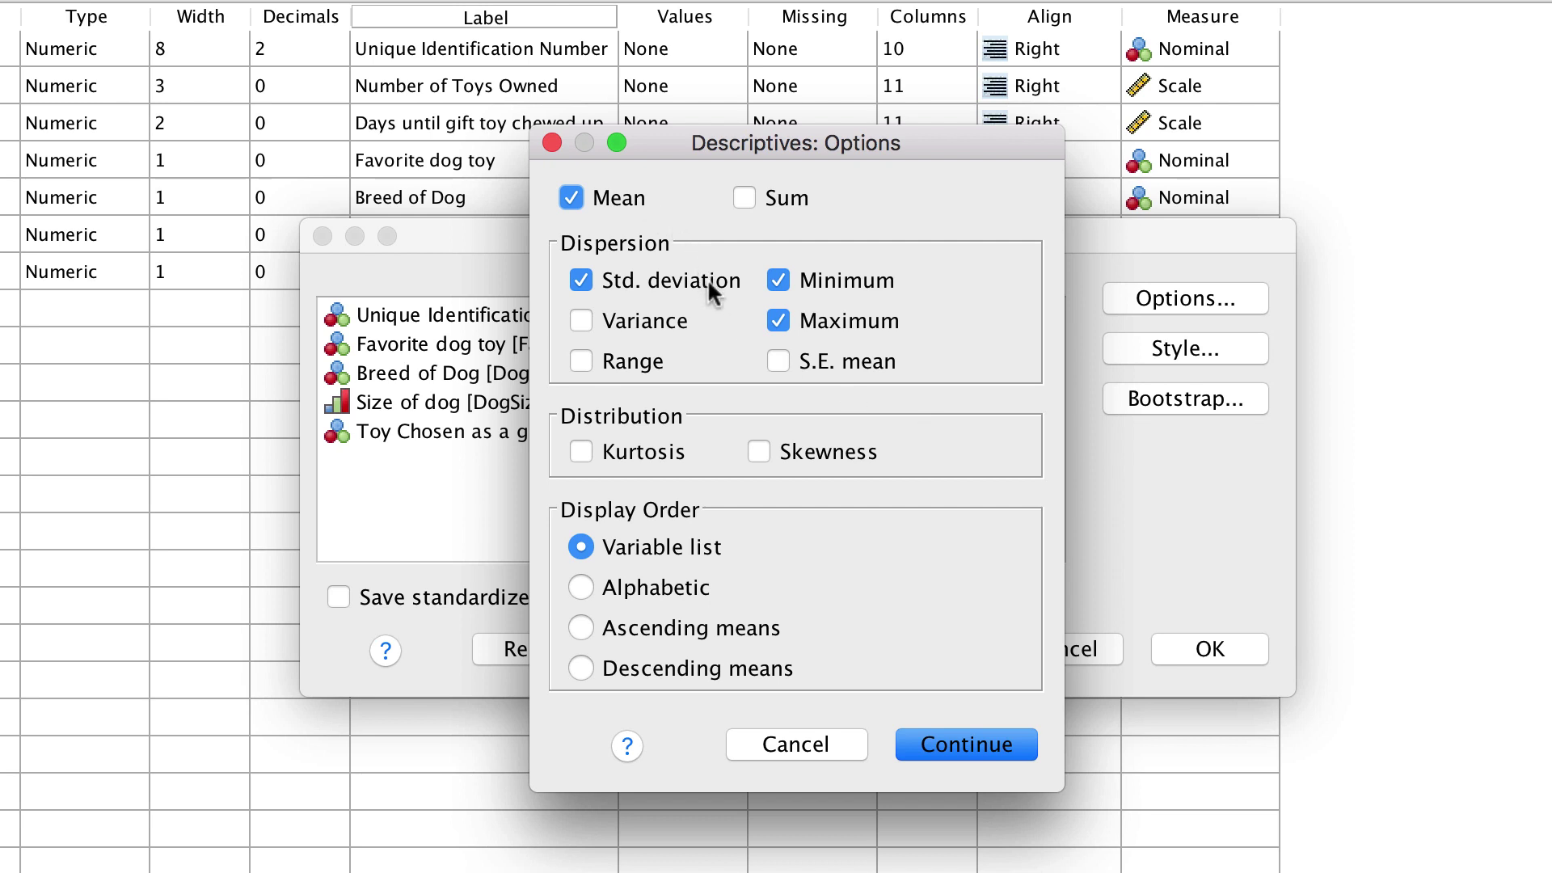
click(817, 280)
click(823, 321)
click(981, 744)
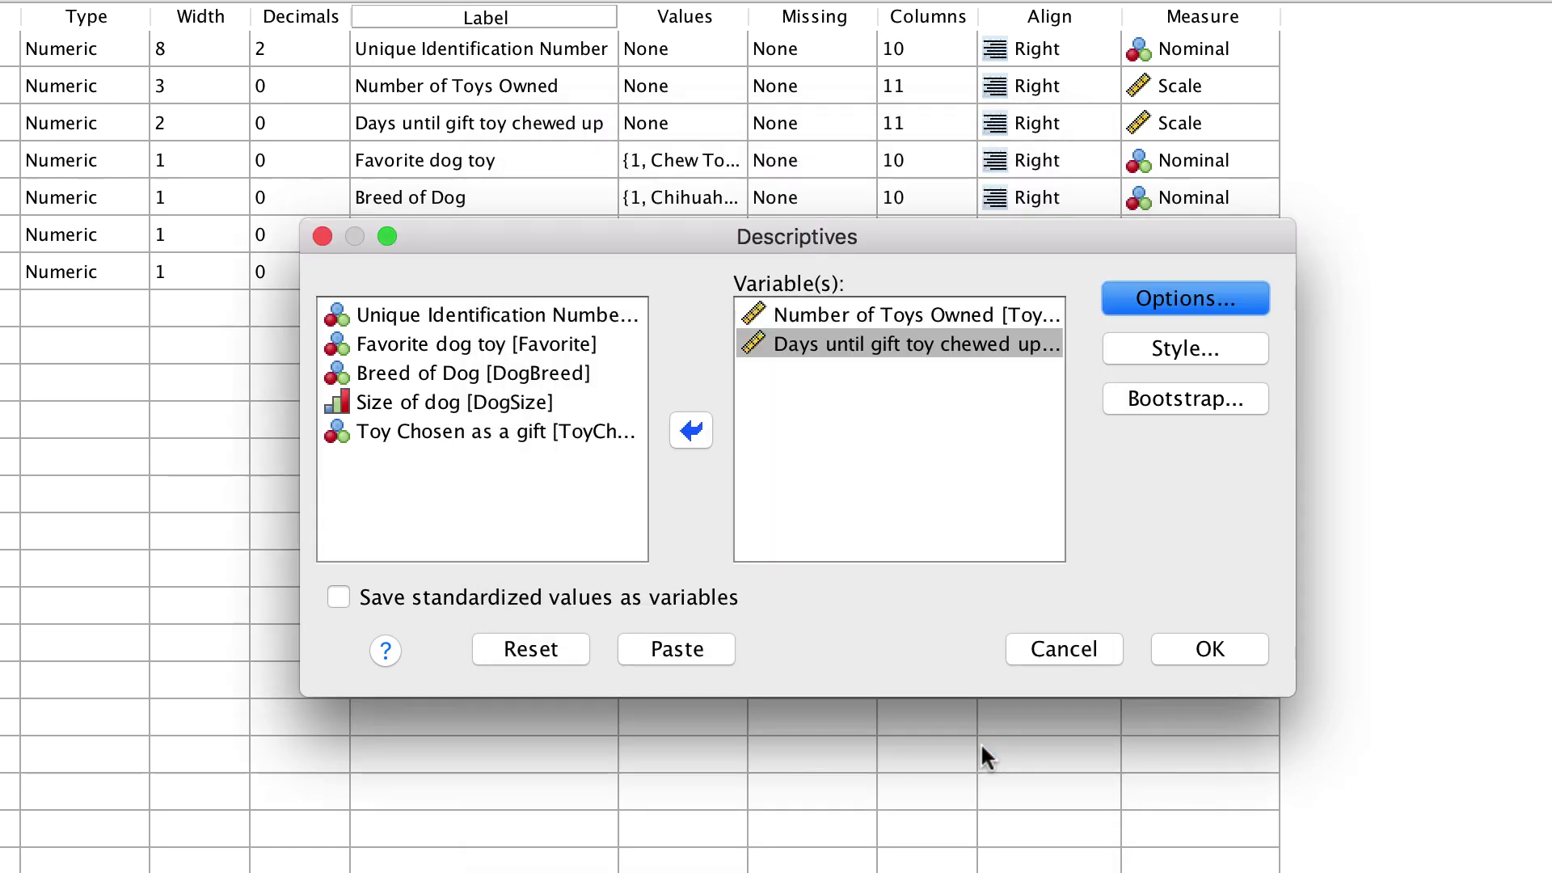
click(672, 645)
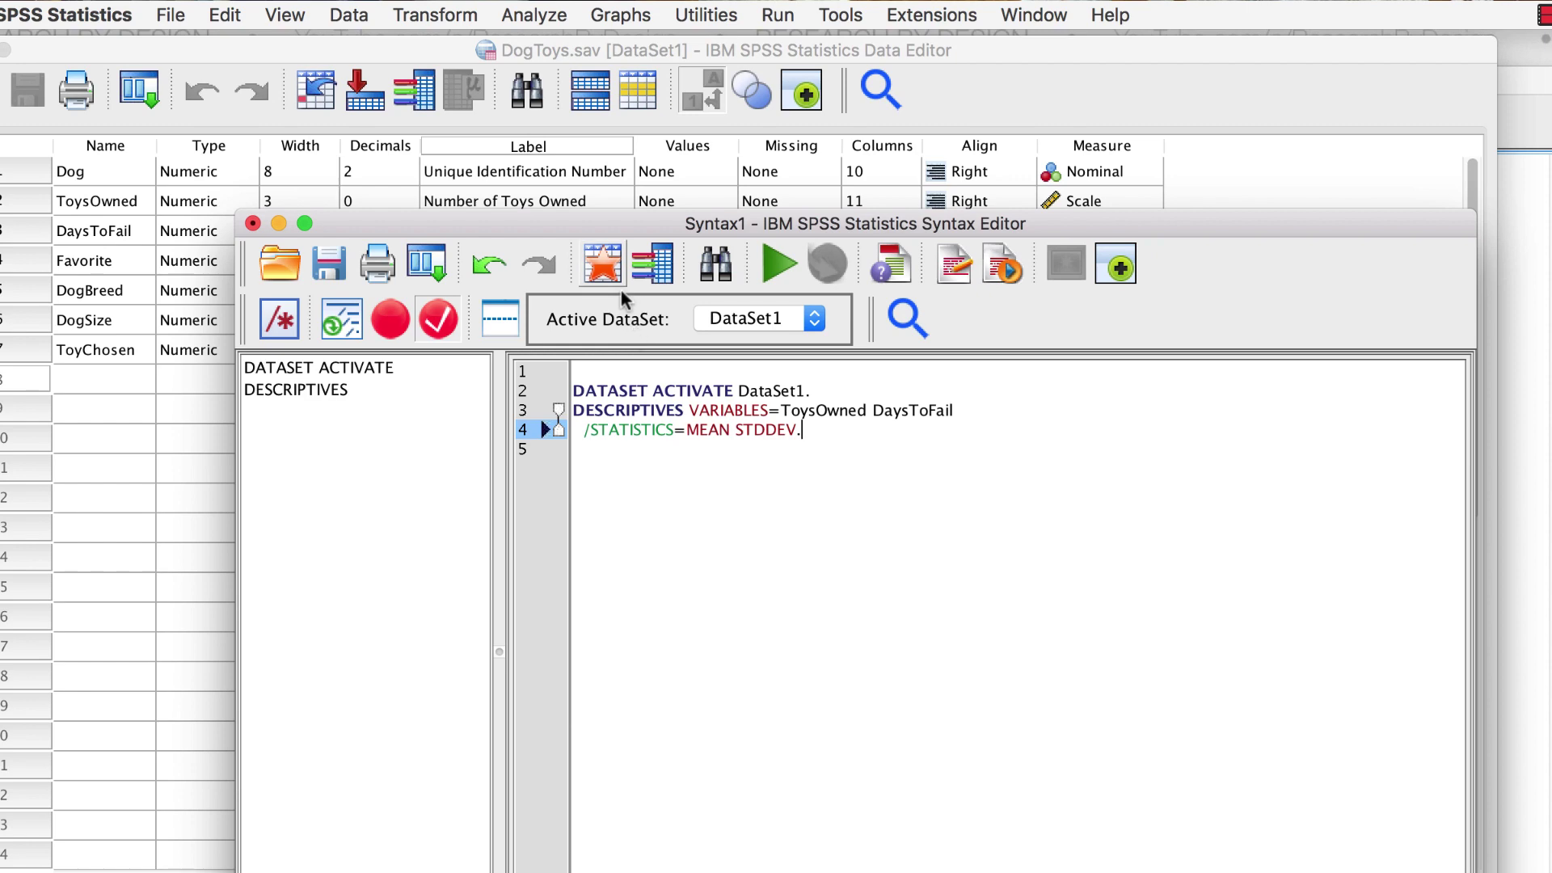
Paste Frequencies syntax for Favorite, DogBreed, DogSize and ToyChosen, with APA style tables enabled
drag(598, 224, 459, 157)
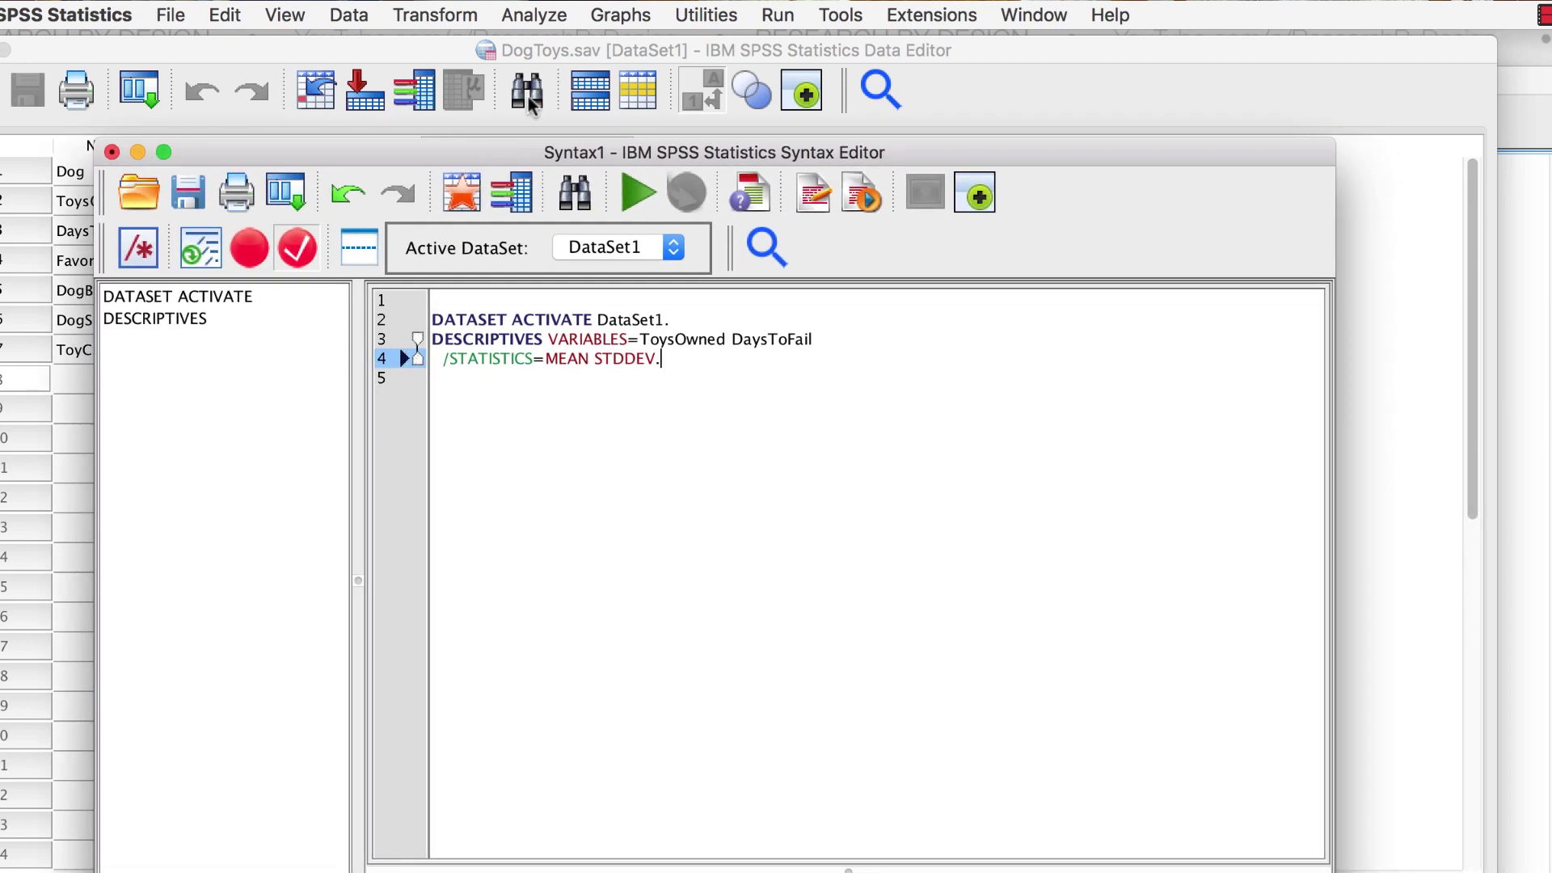
click(548, 17)
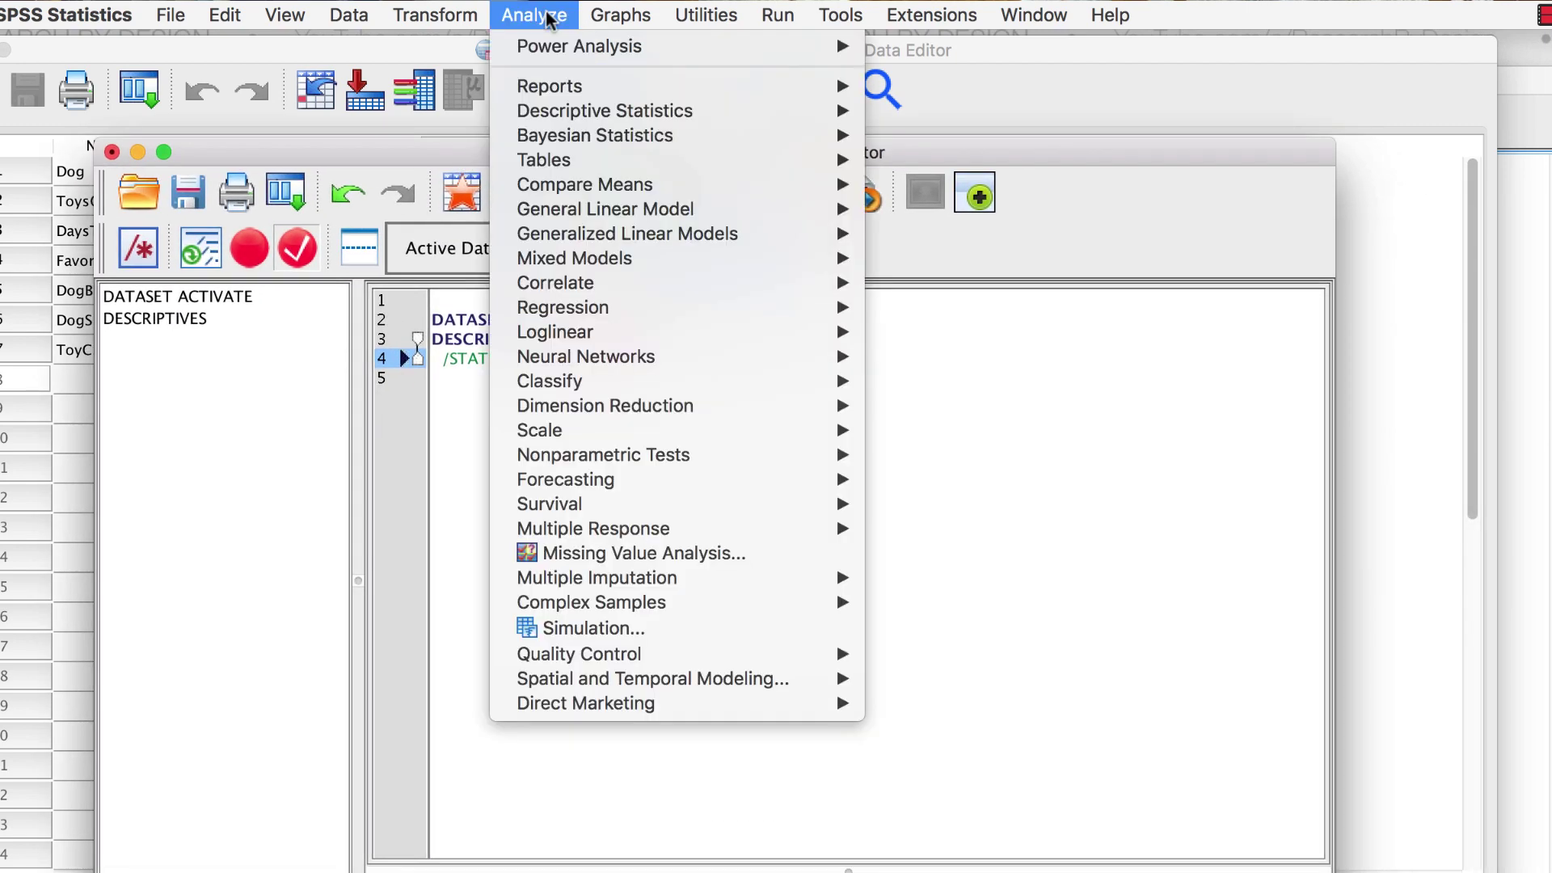
mouse_move(687, 114)
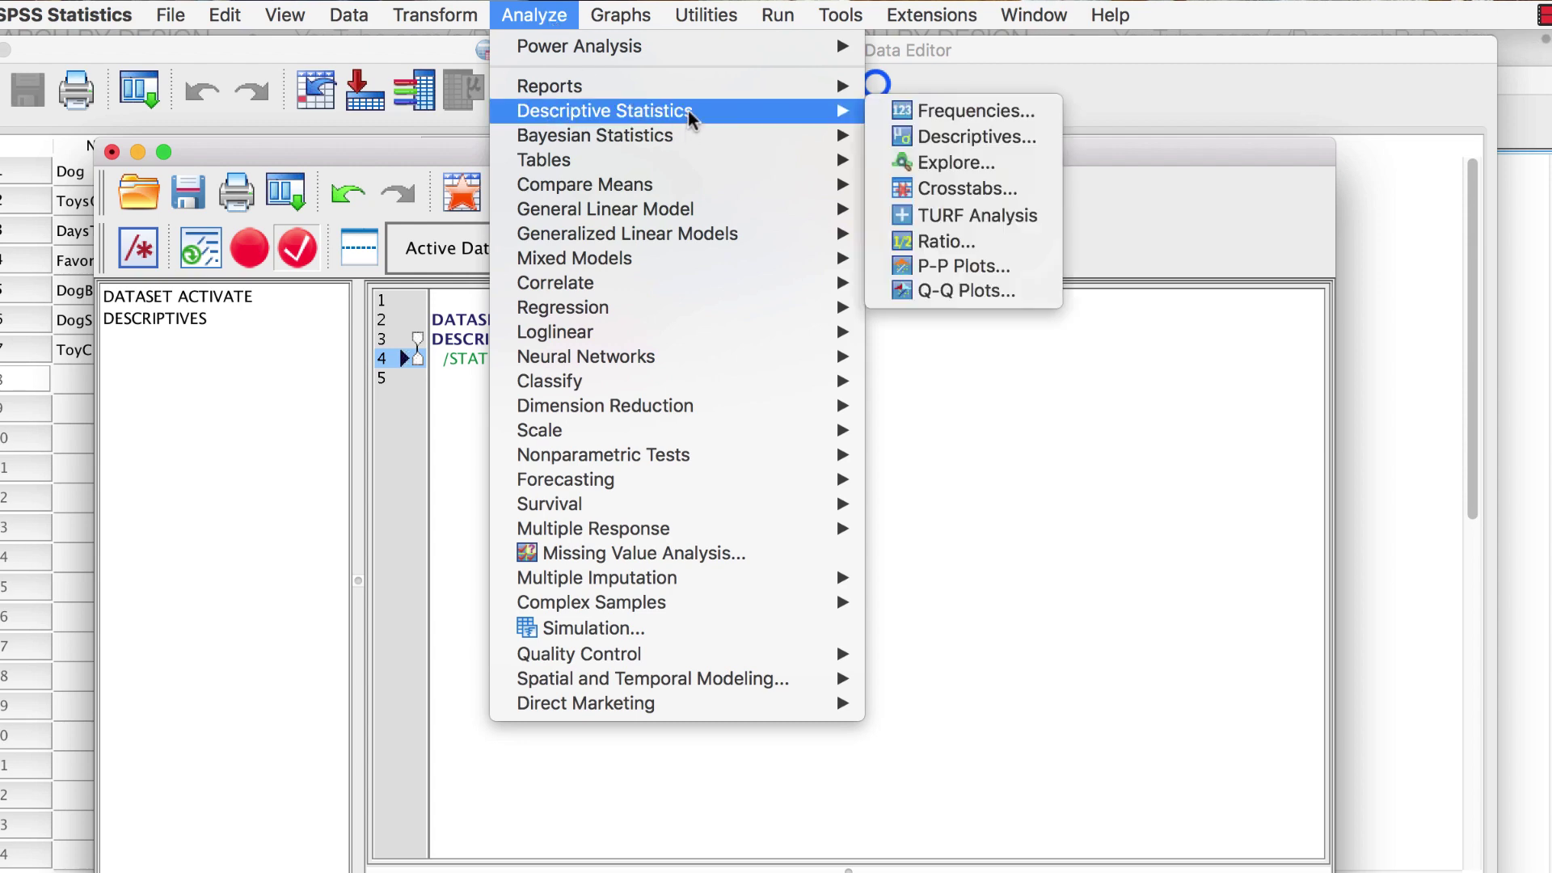
click(958, 111)
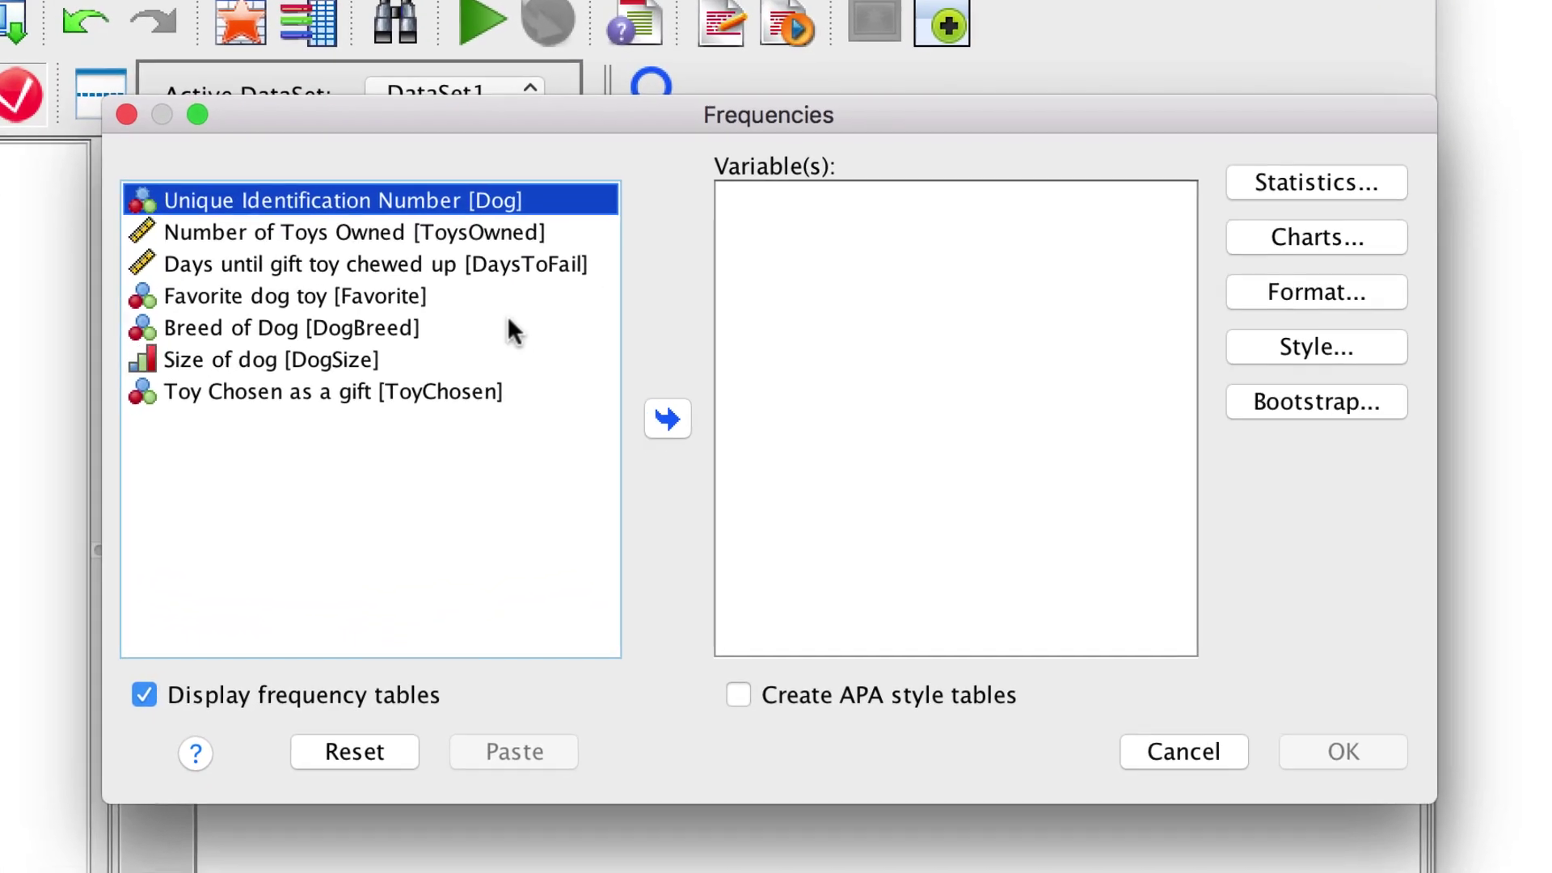
click(636, 394)
shift+click(487, 392)
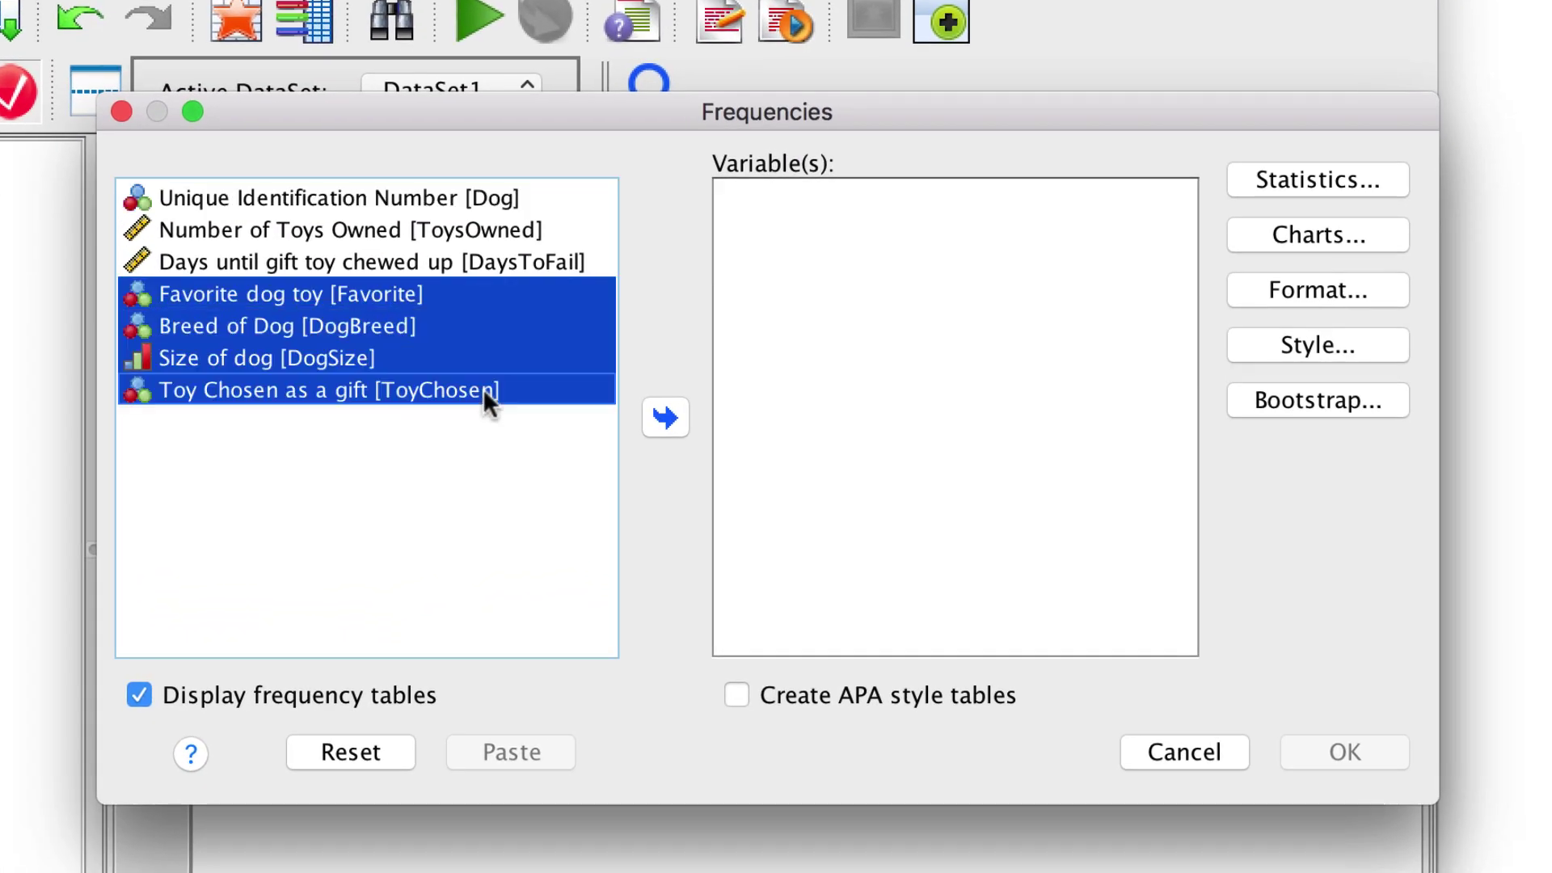
click(664, 418)
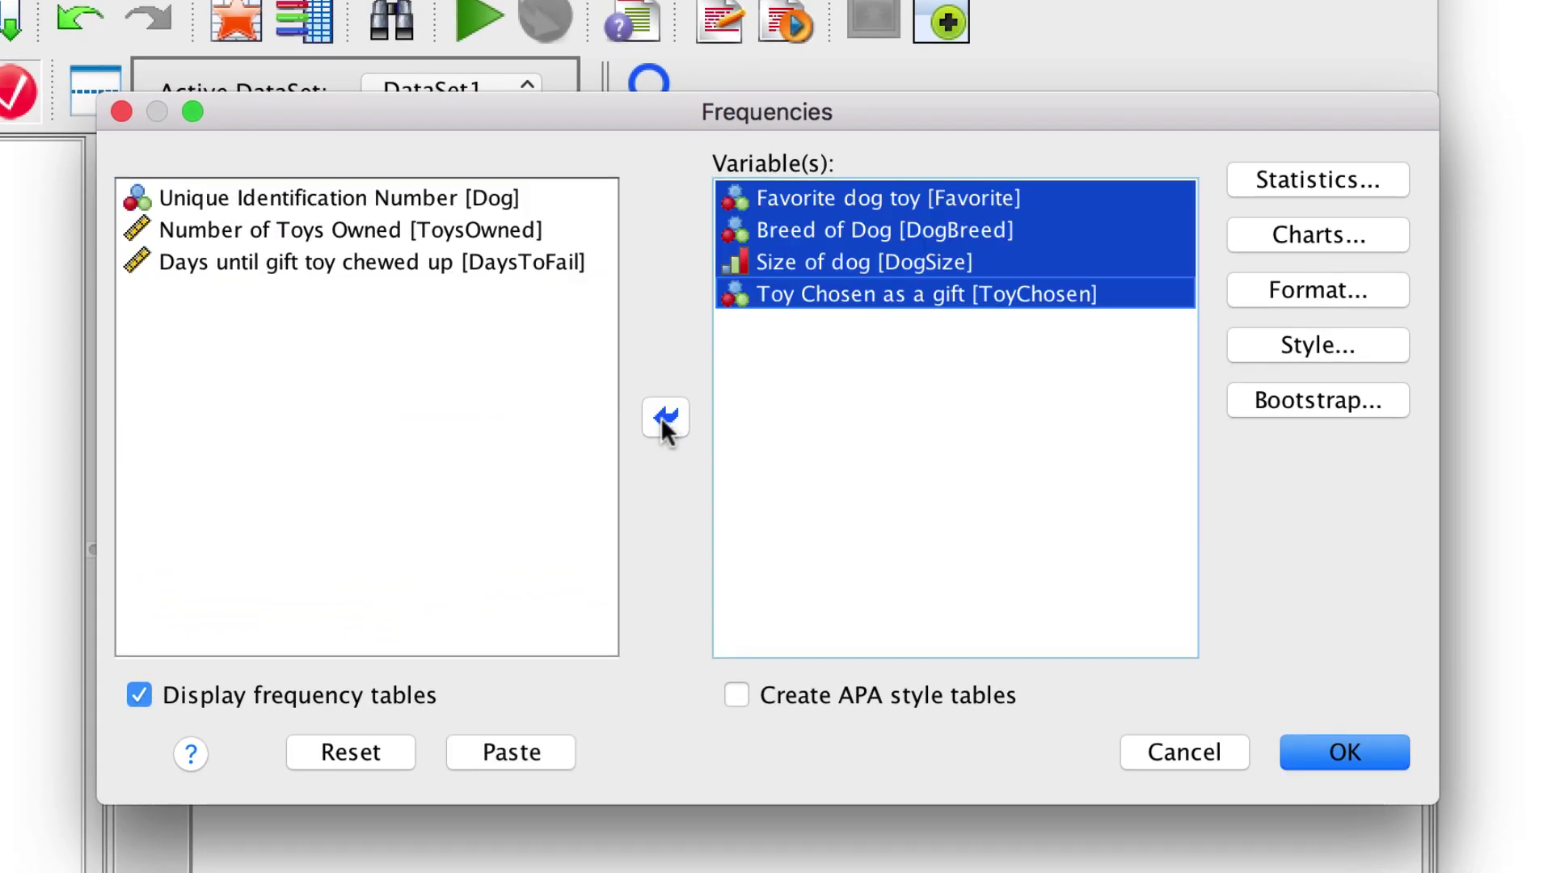
click(924, 695)
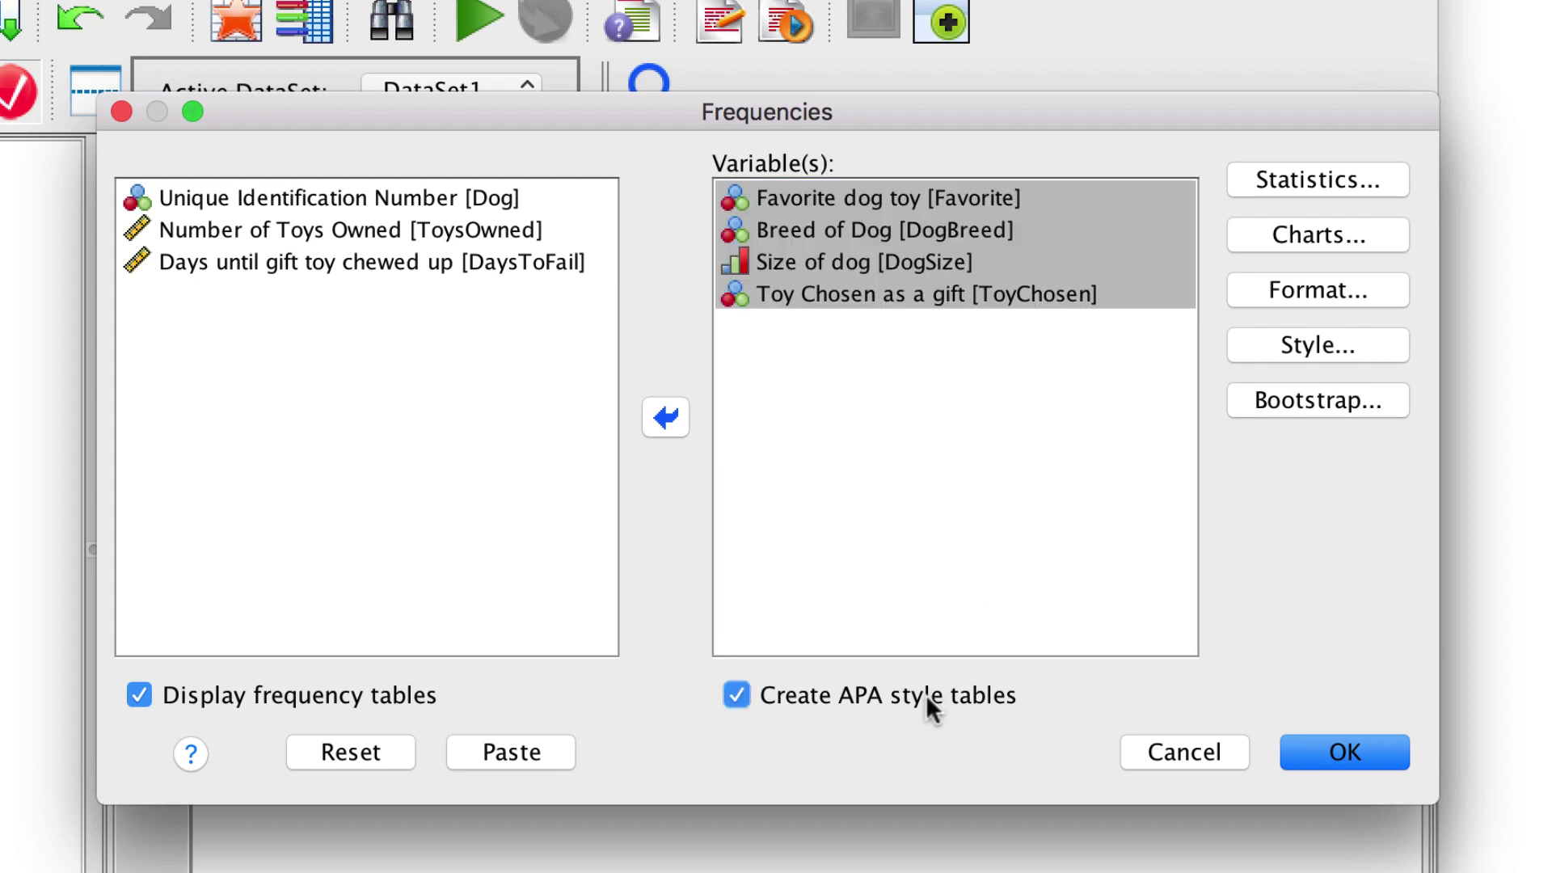
click(560, 760)
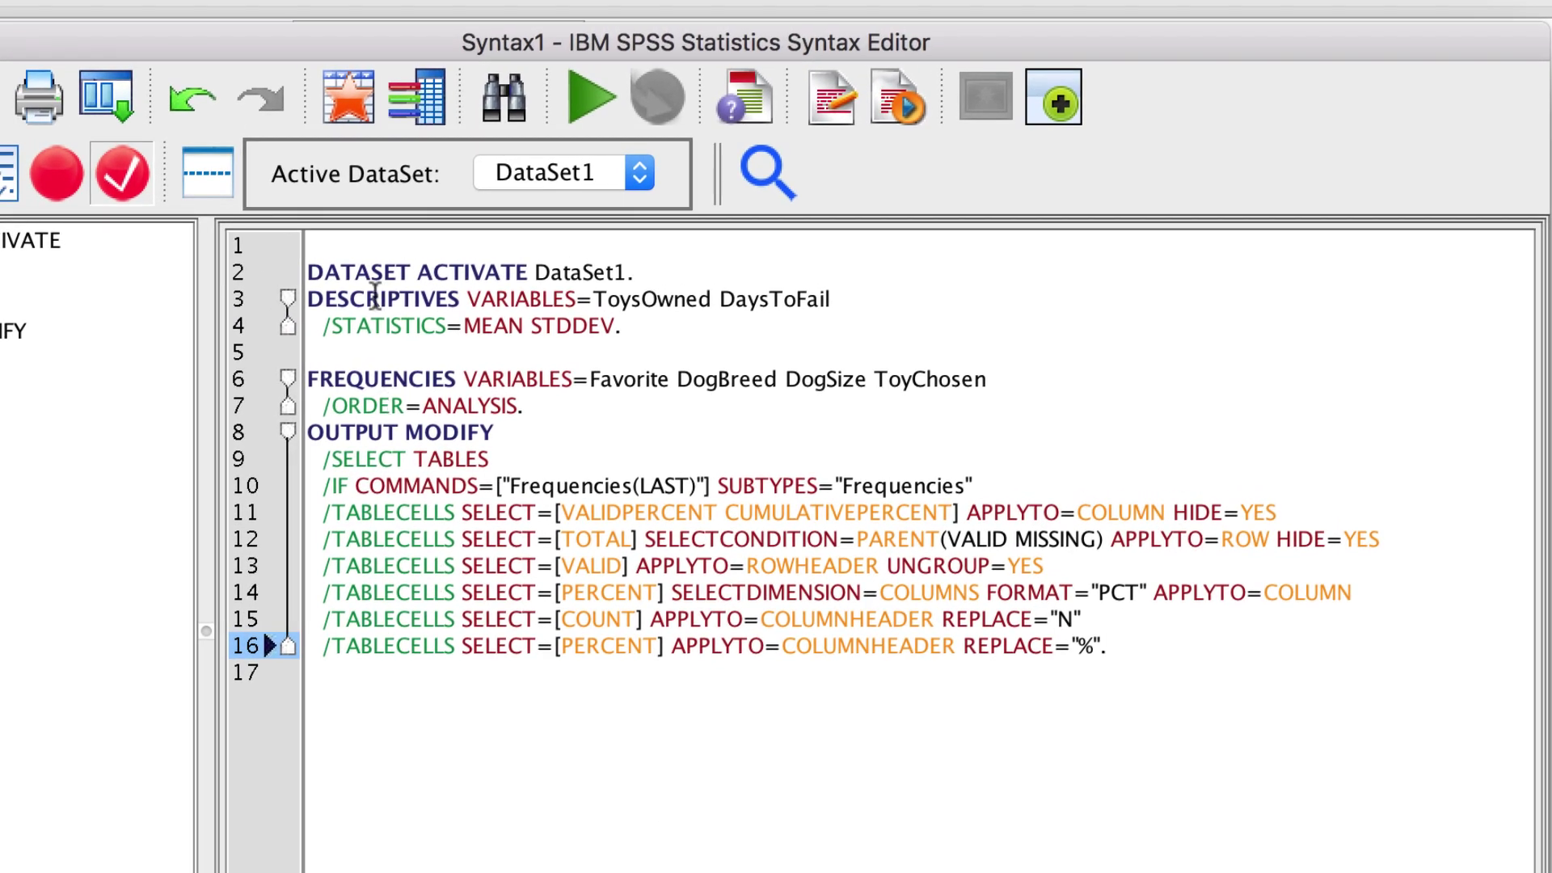
Run the Descriptives and Frequencies syntax together and review the resulting output tables
drag(345, 273, 483, 619)
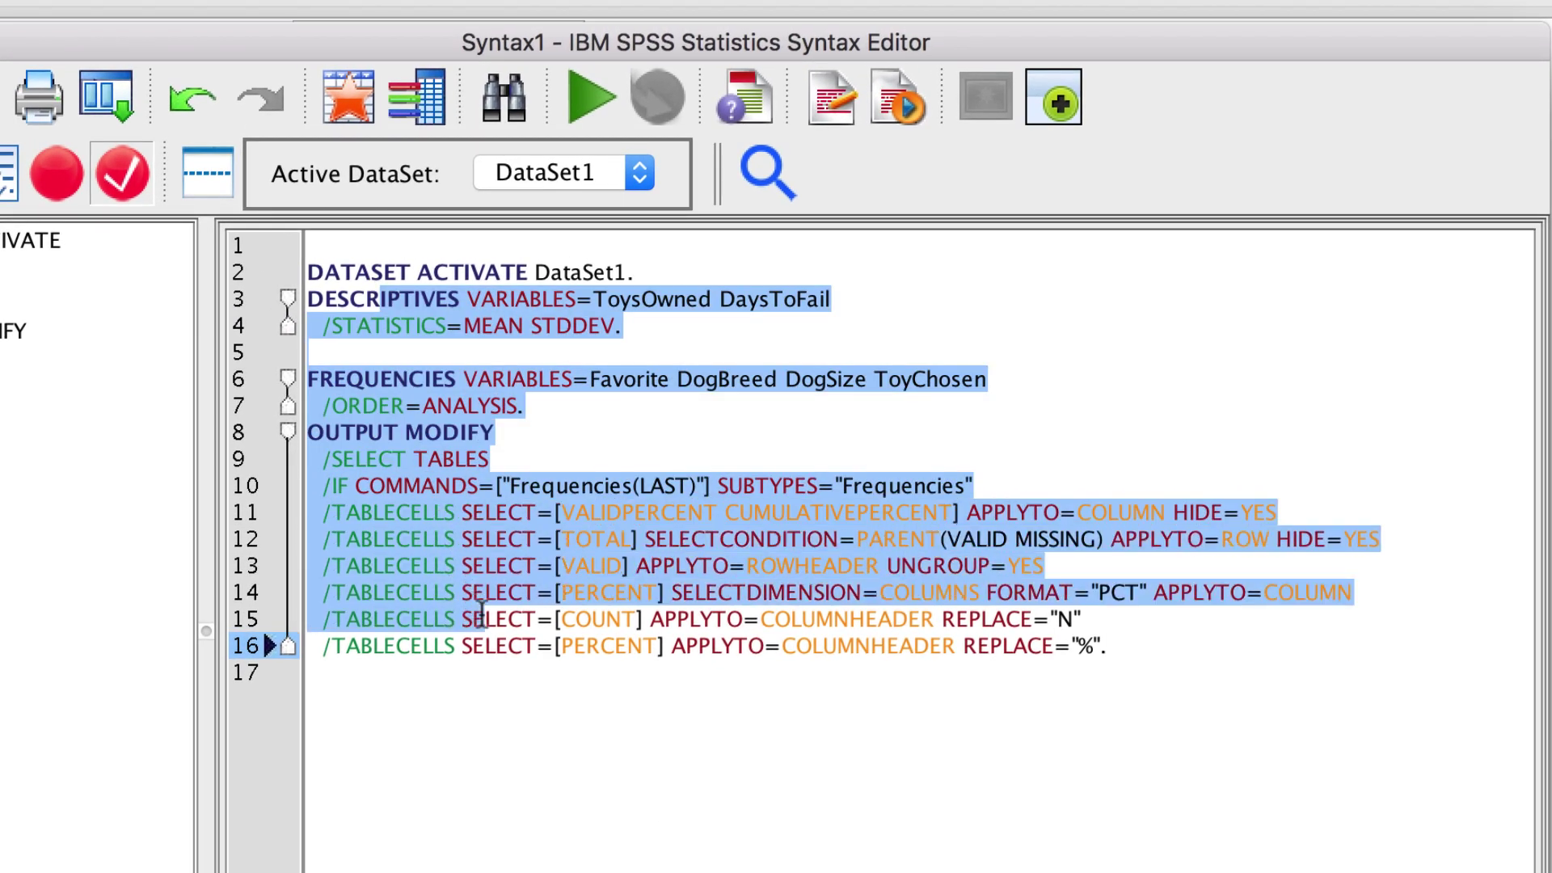
click(592, 87)
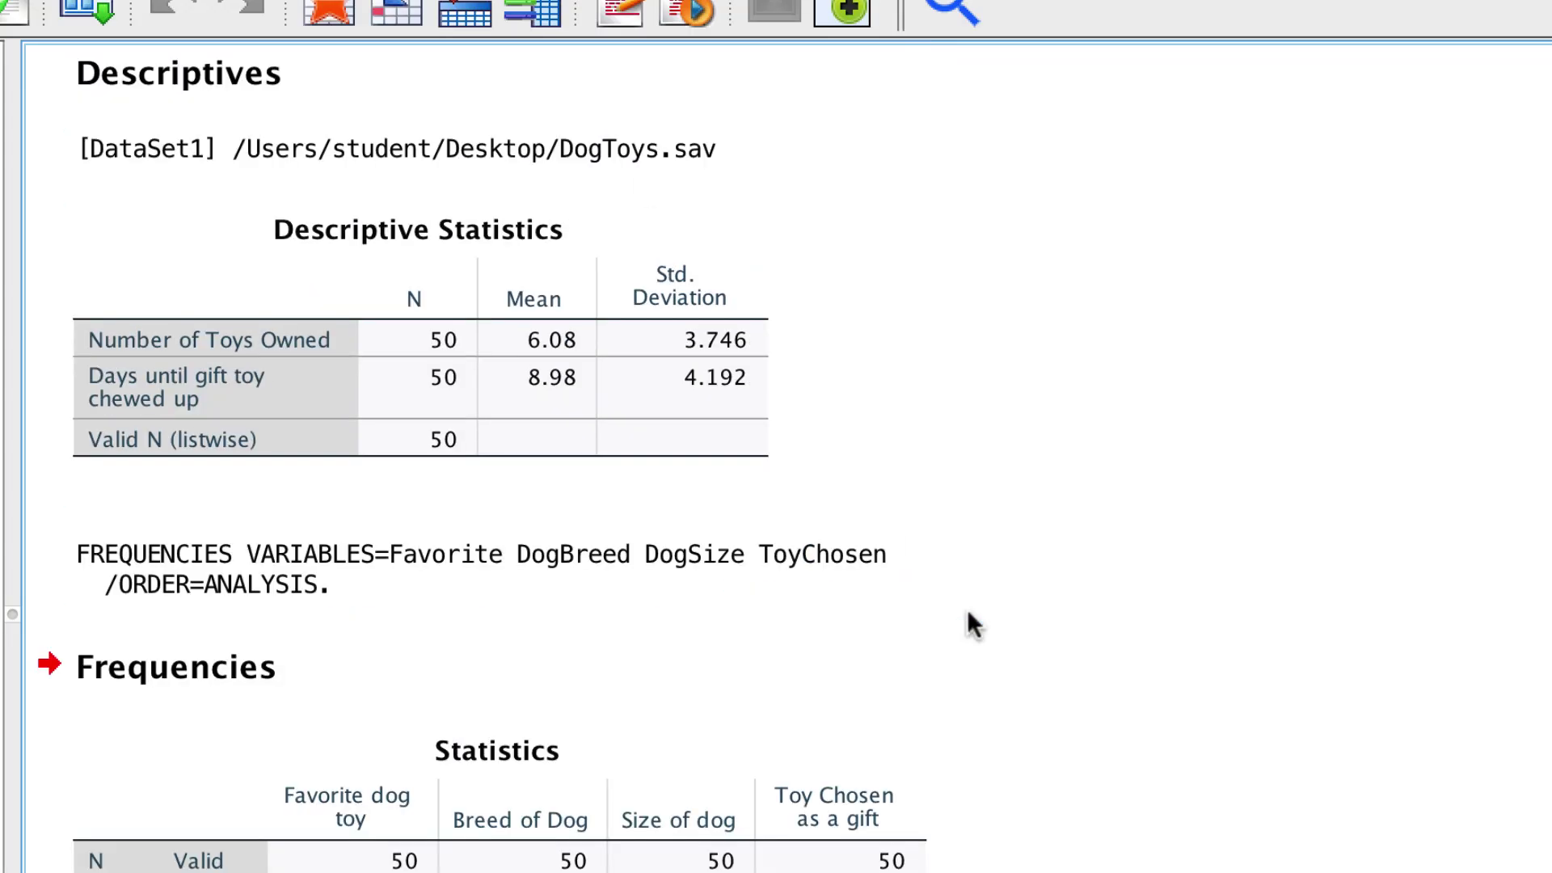
scroll(966, 608, down, 10)
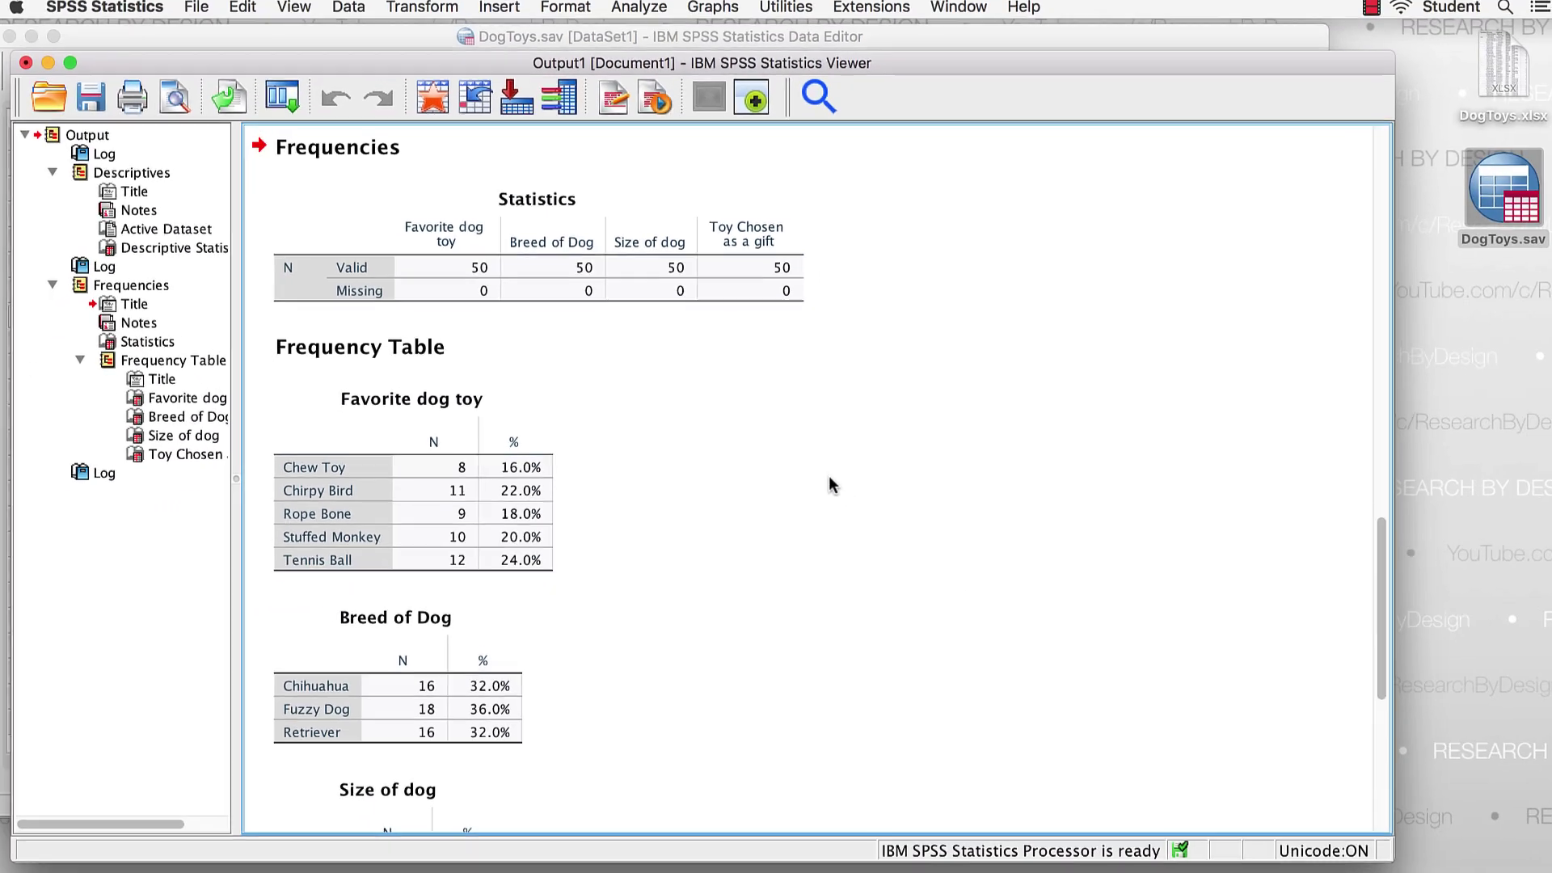
scroll(824, 473, down, 5)
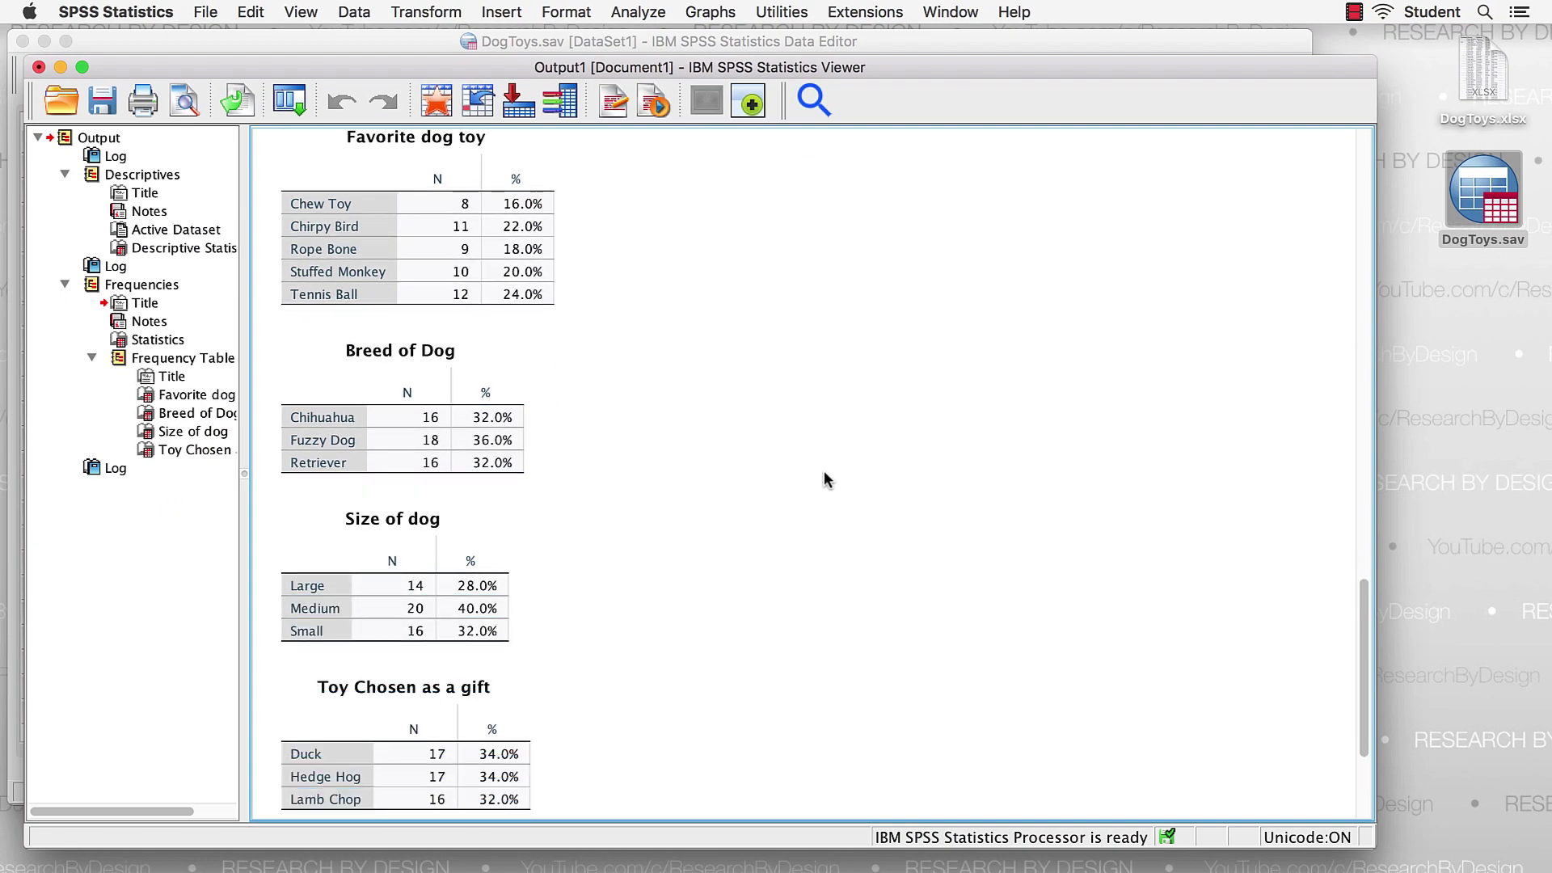
Return to the syntax window and save the syntax to the Desktop as DogToysSyntax
key(ctrl+Up)
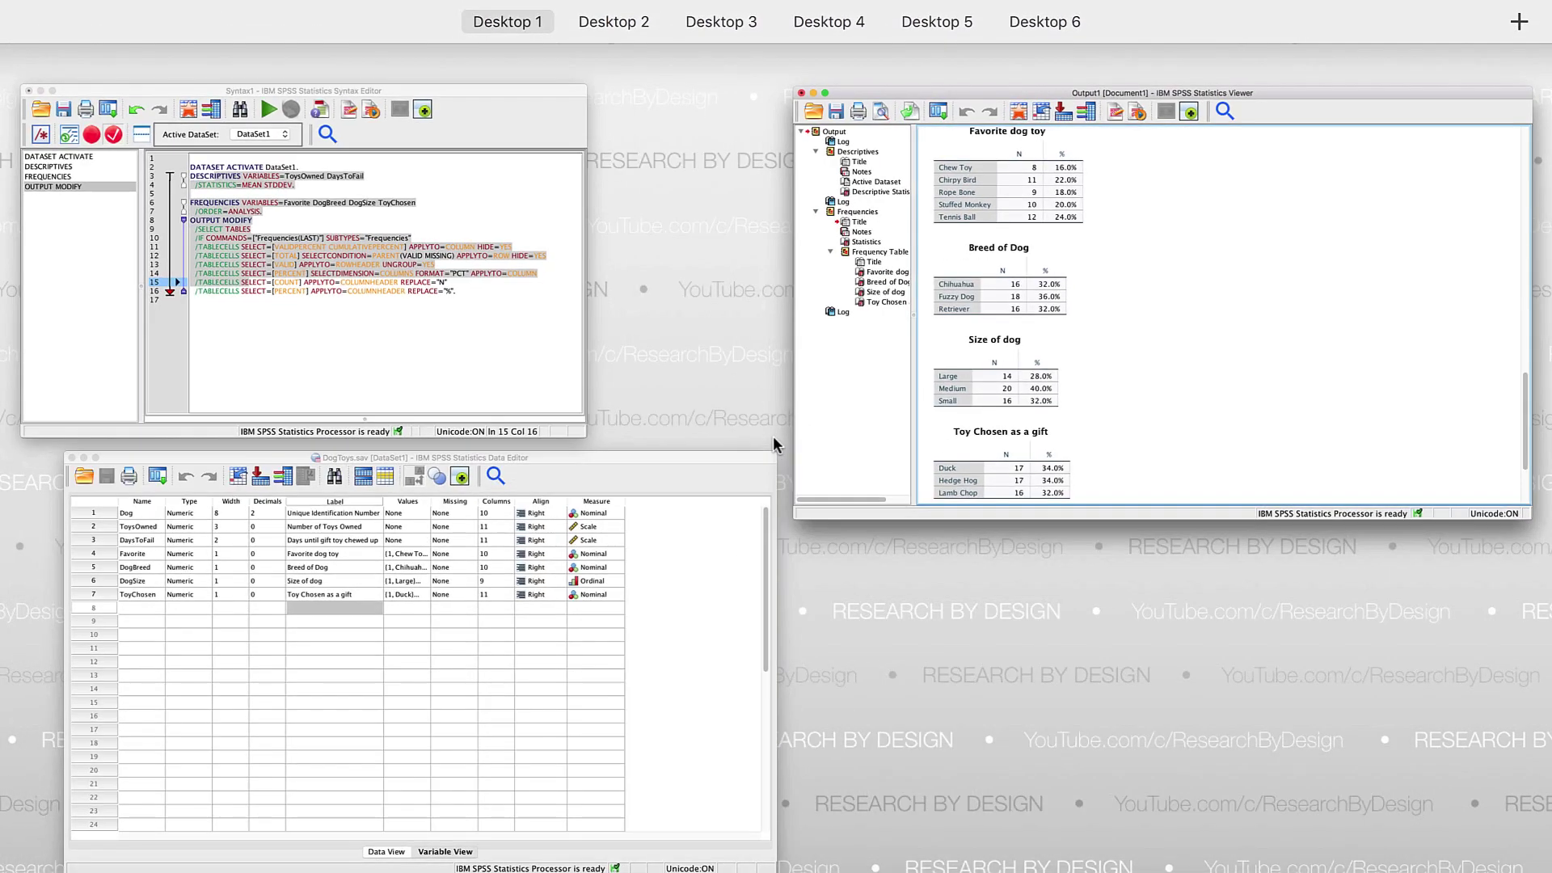
click(458, 394)
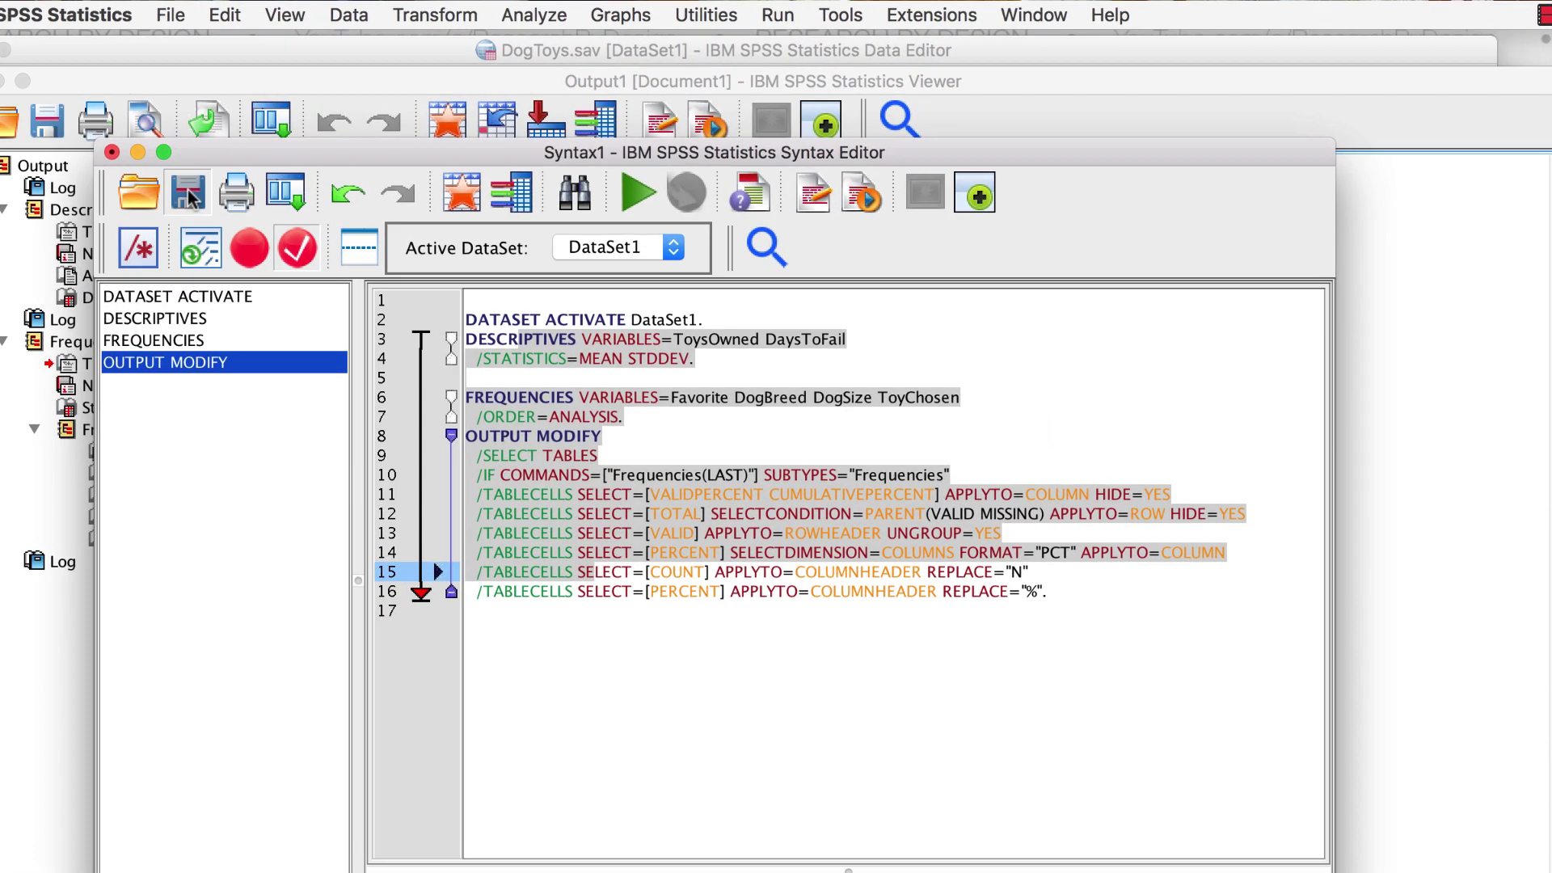
click(197, 185)
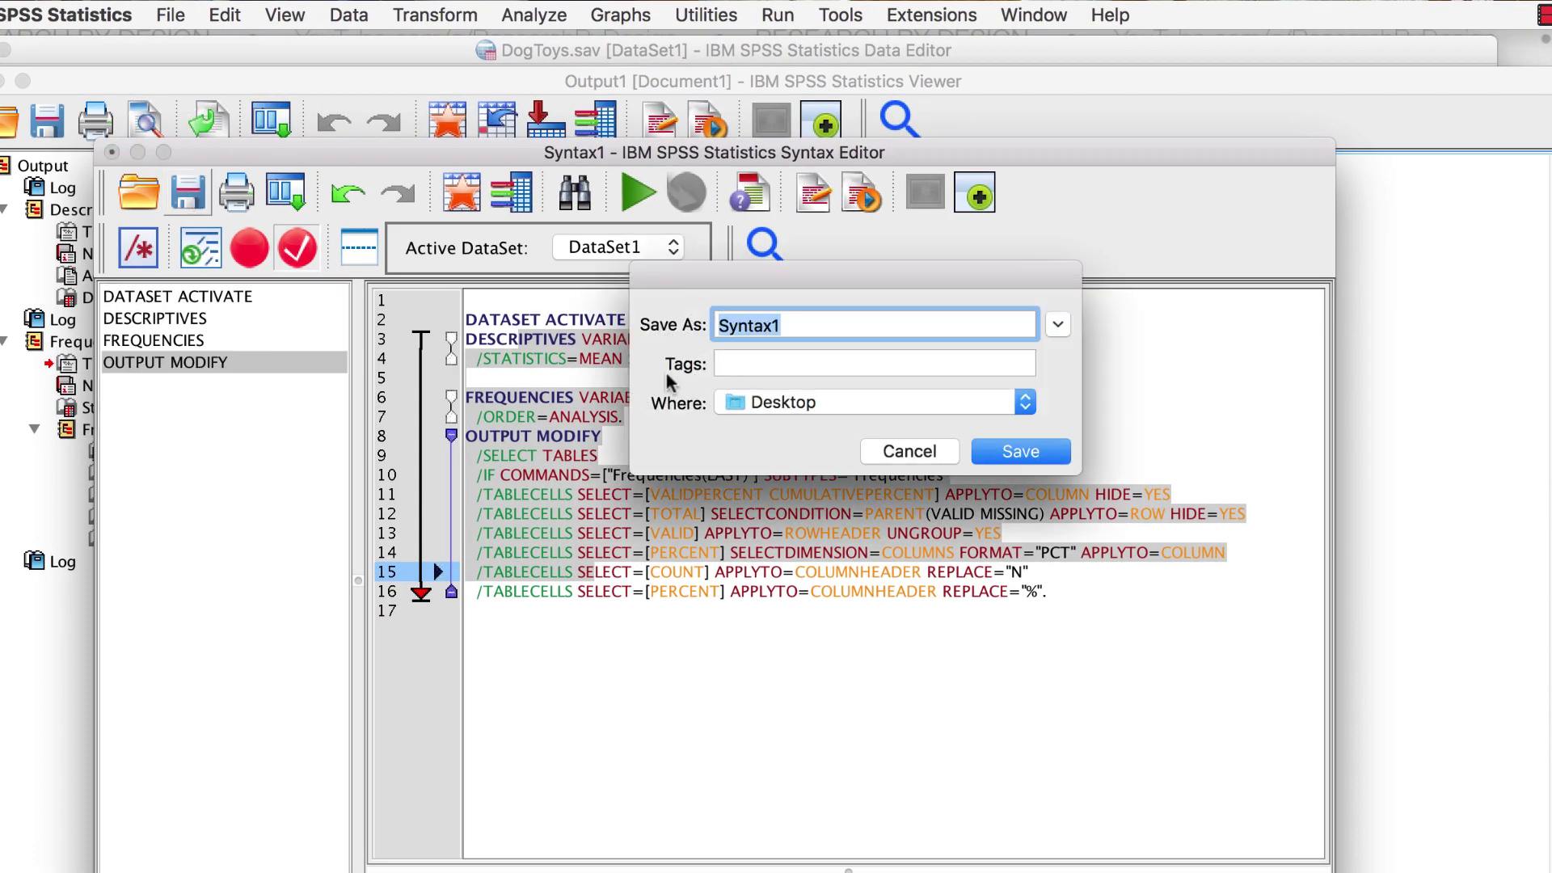
click(783, 320)
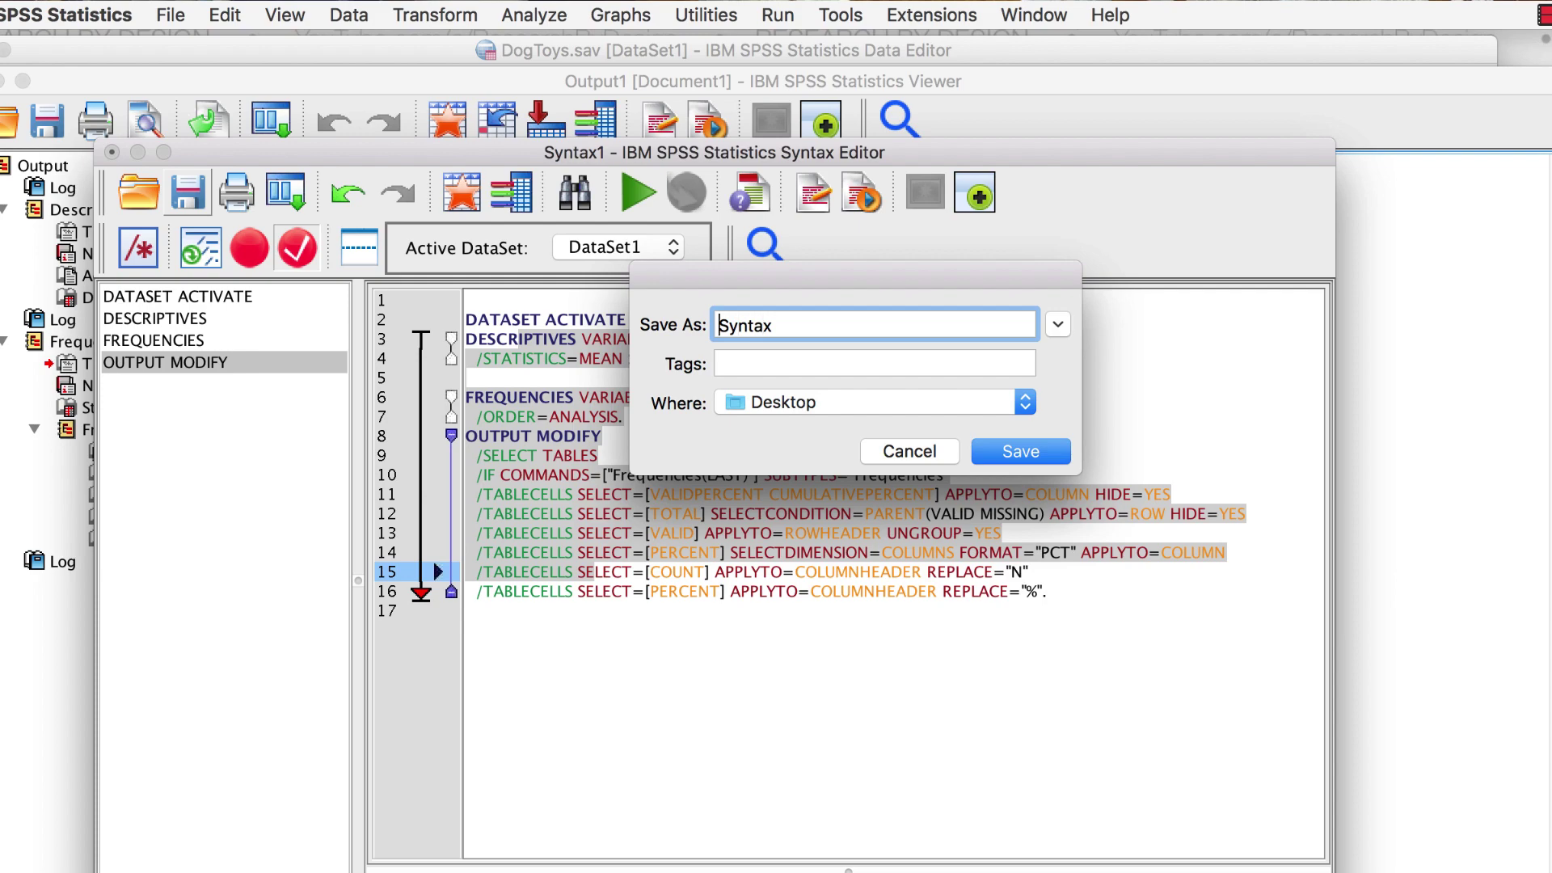
text(DogToys)
click(1021, 450)
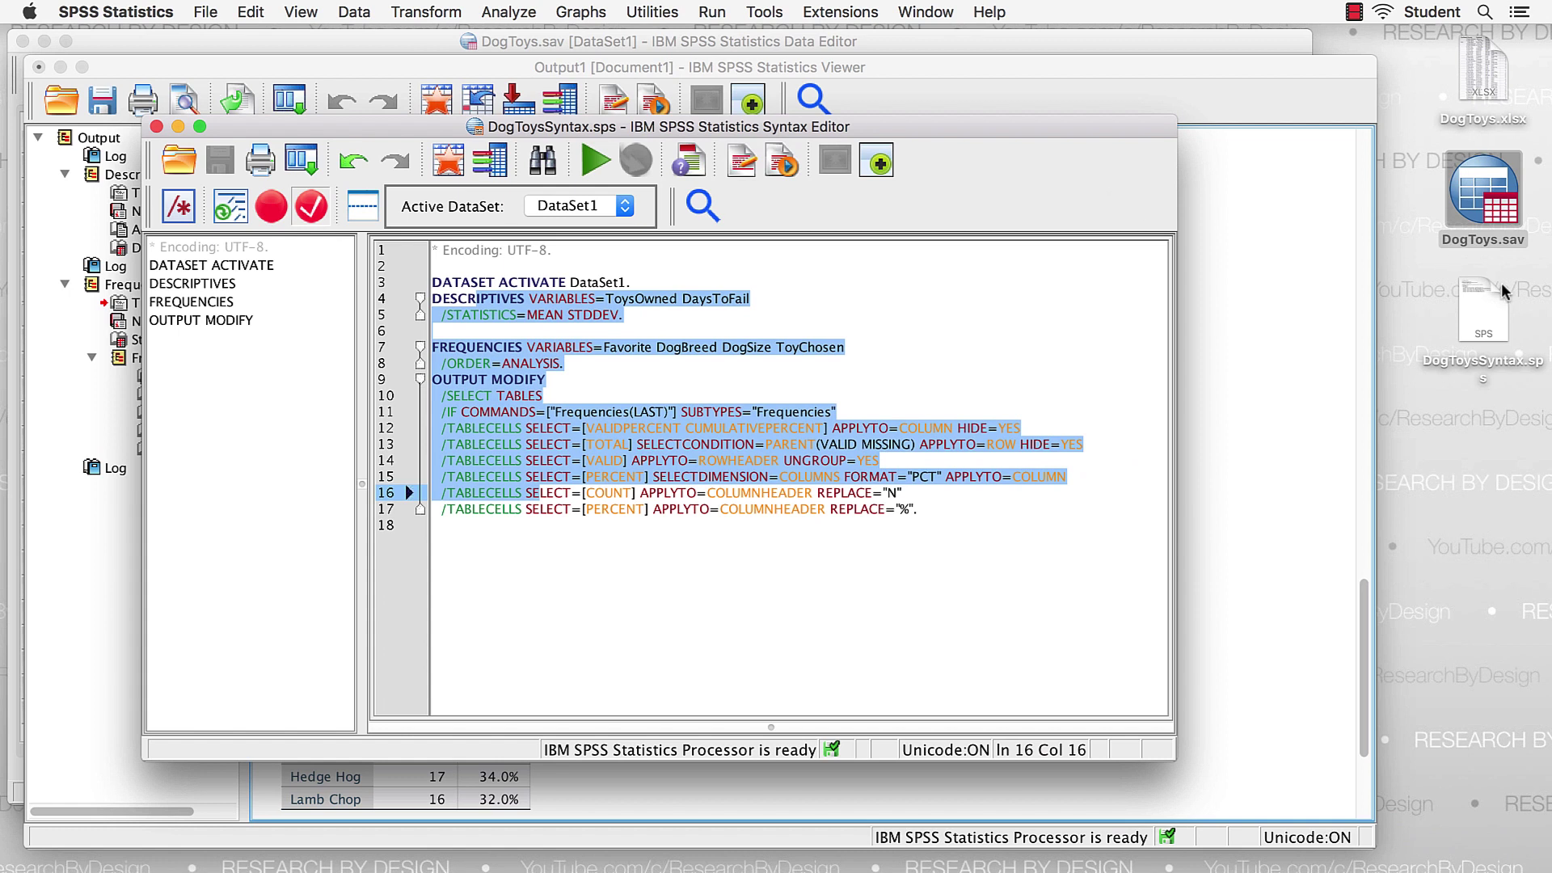
click(1487, 303)
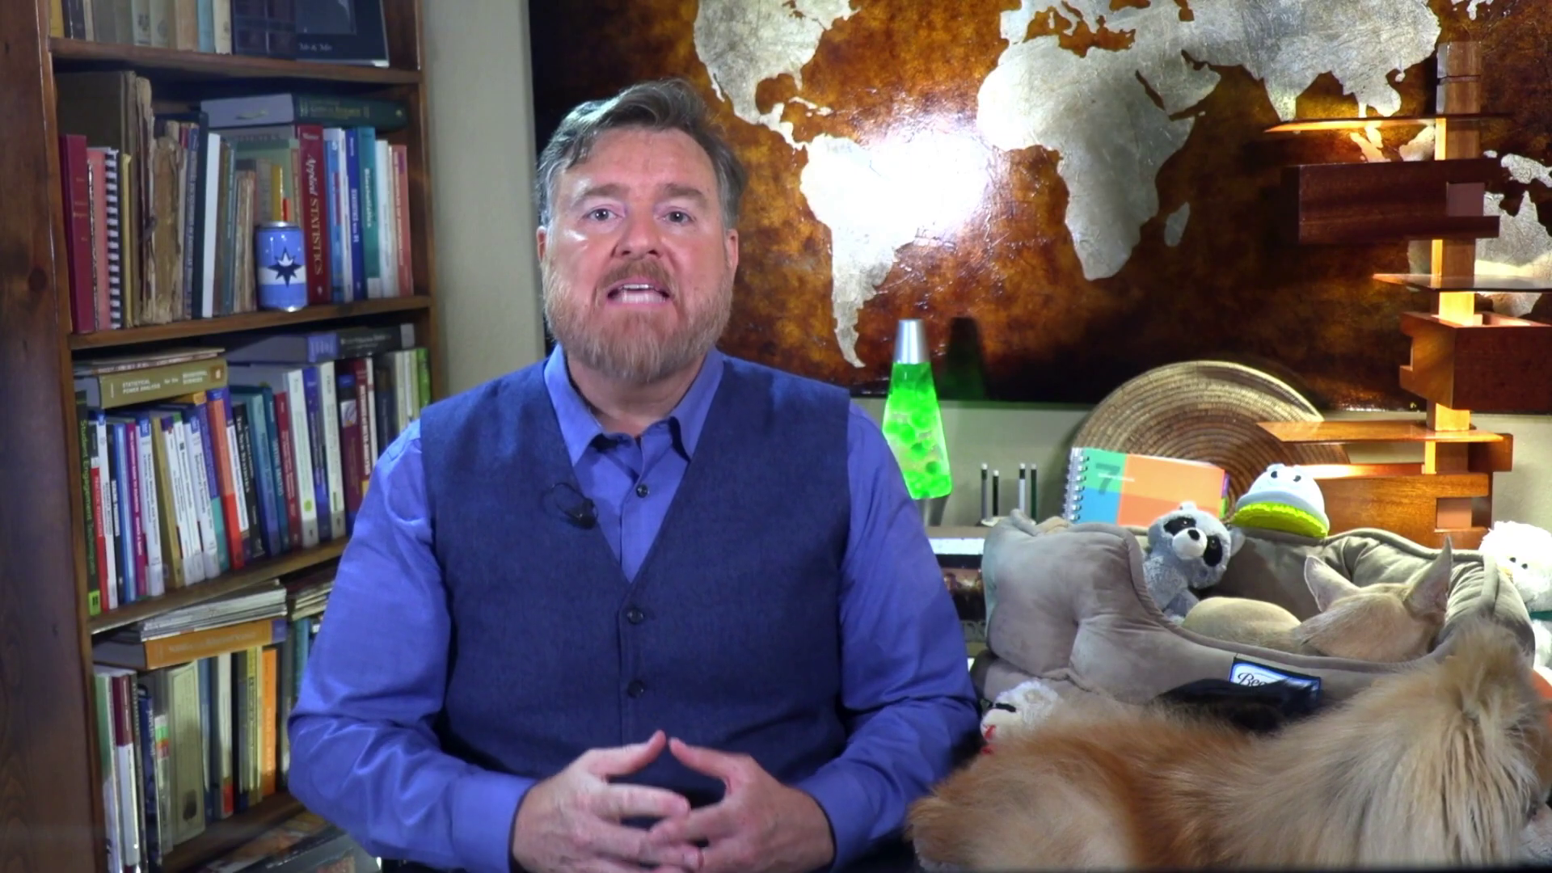
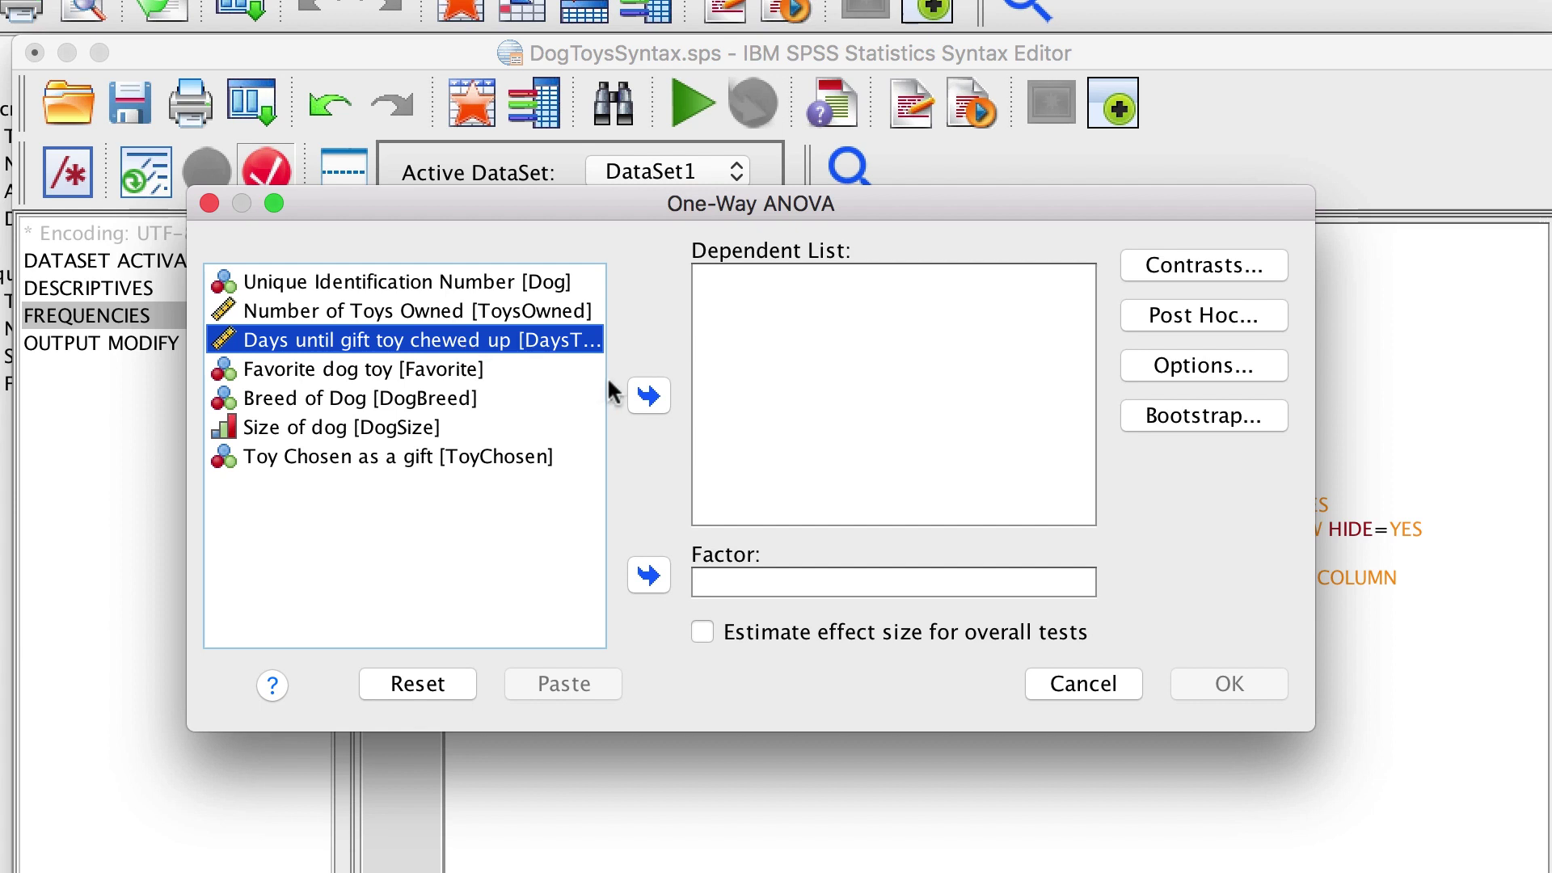
Assign Days until gift toy chewed up as the One-Way ANOVA dependent variable and Breed of Dog as the factor
click(649, 397)
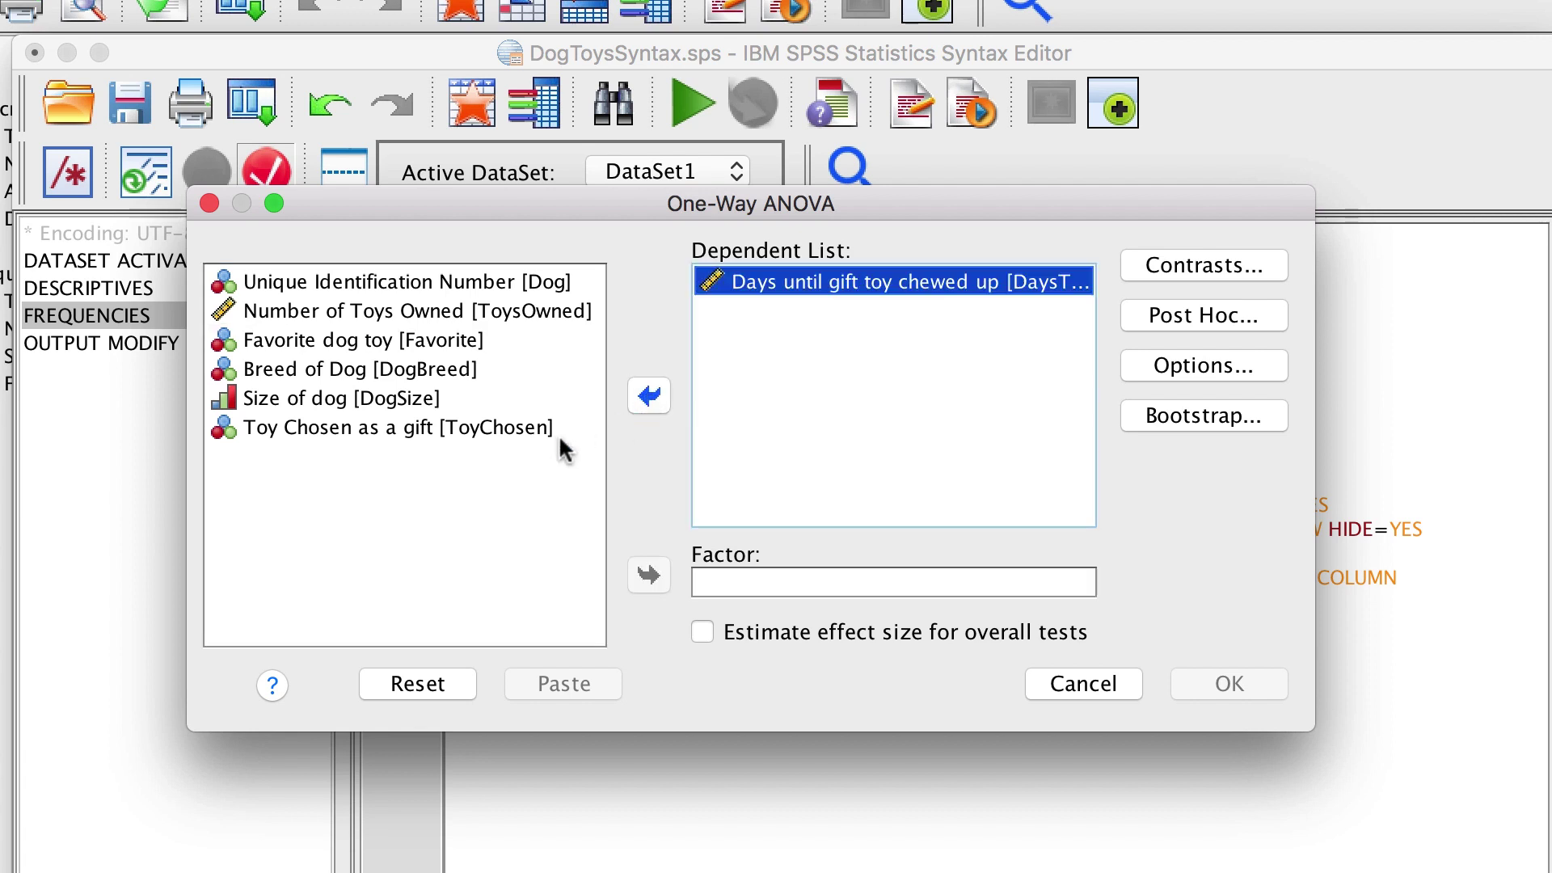
click(482, 380)
click(649, 575)
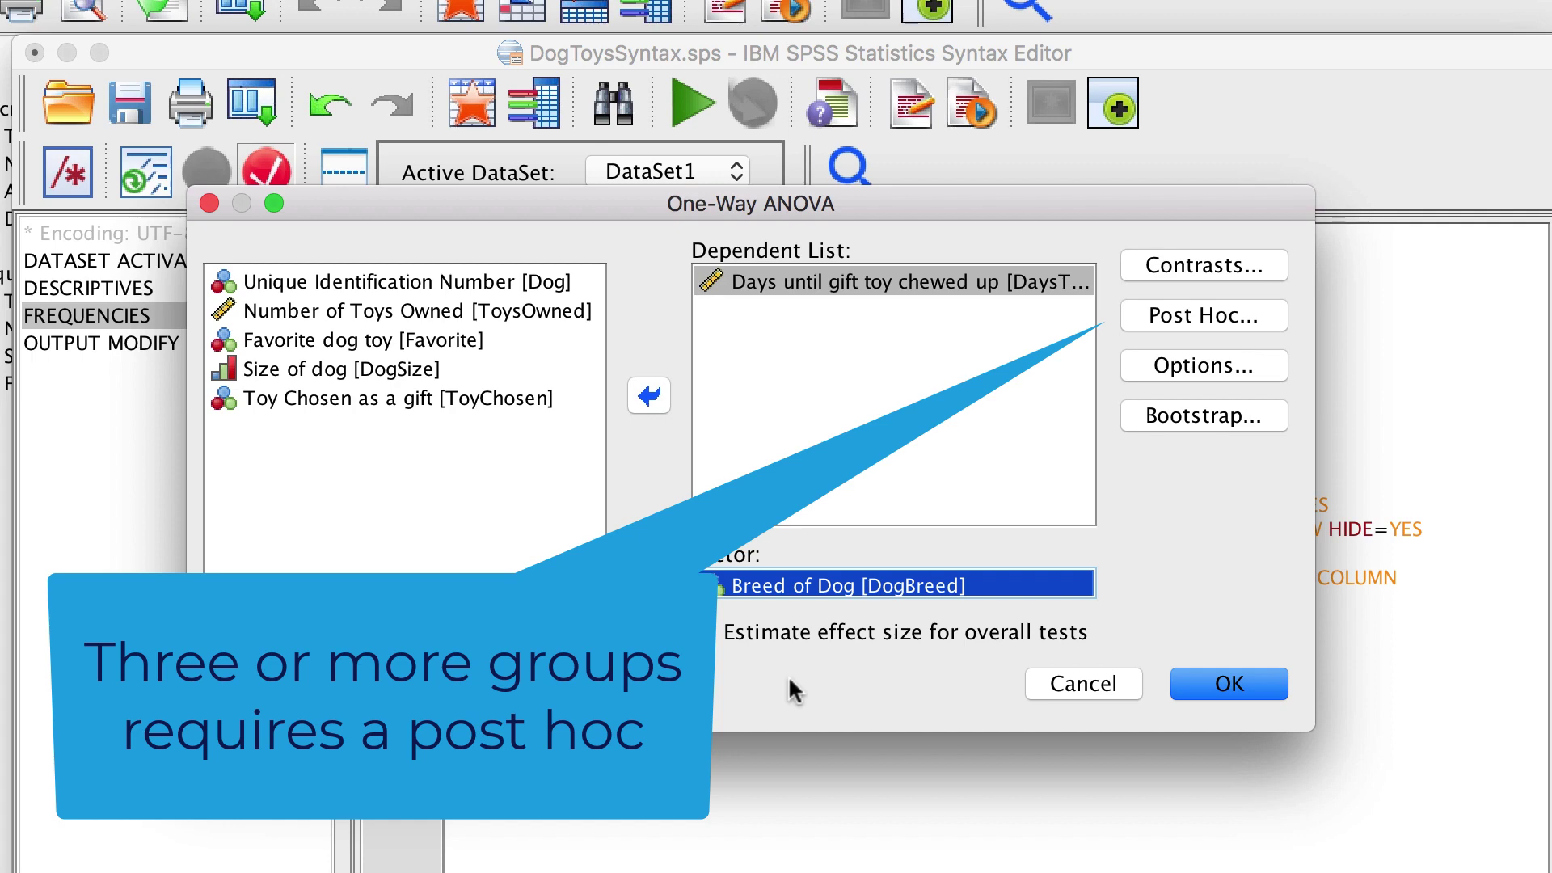
Add the Tukey post hoc comparison to the One-Way ANOVA
click(1180, 315)
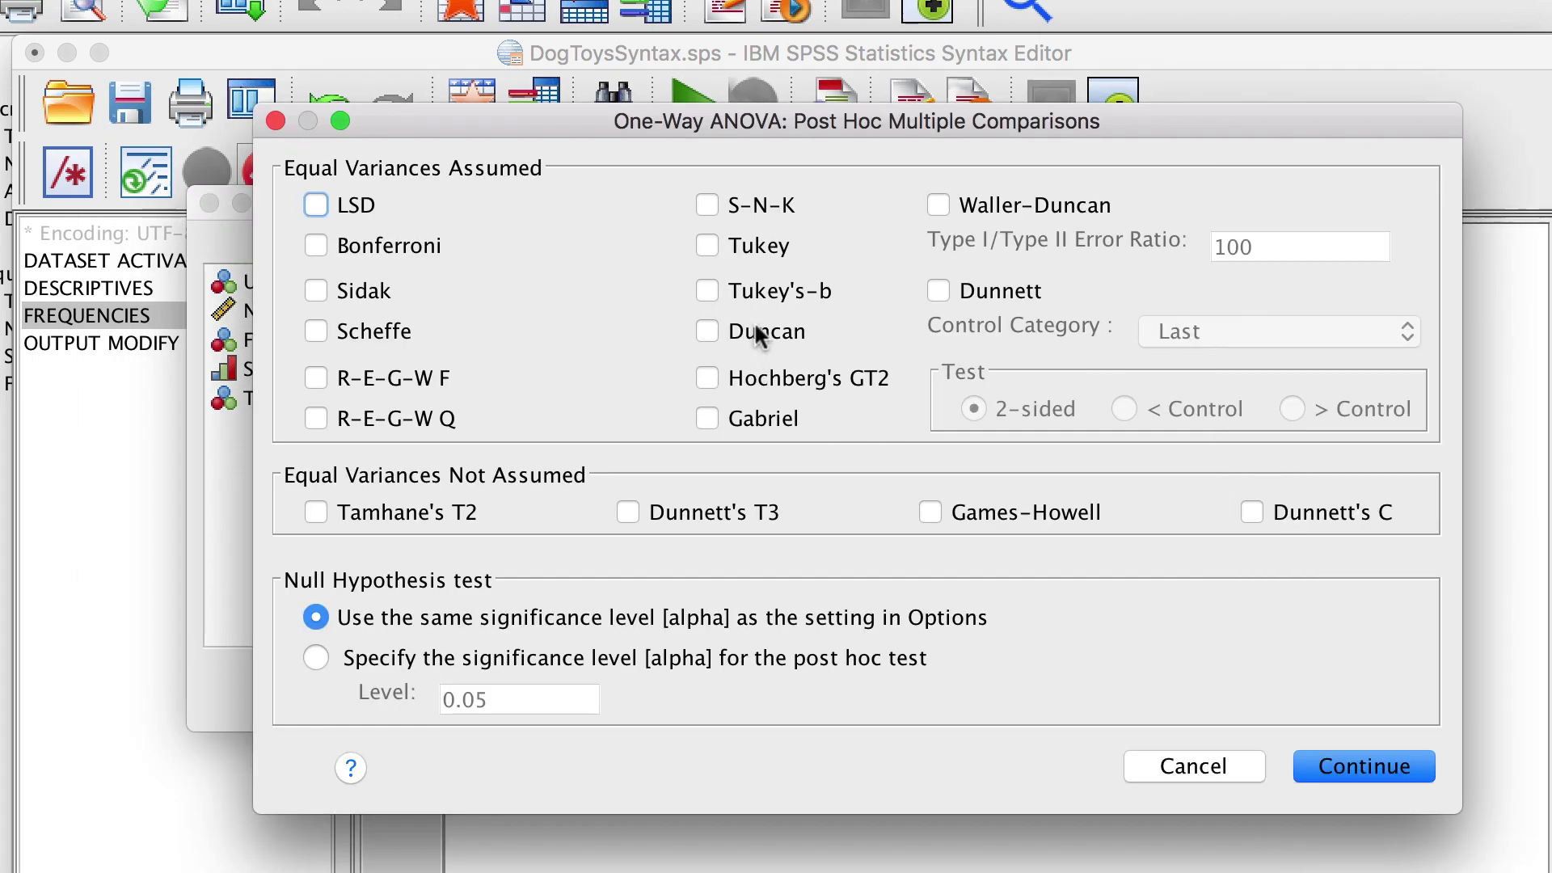
click(762, 249)
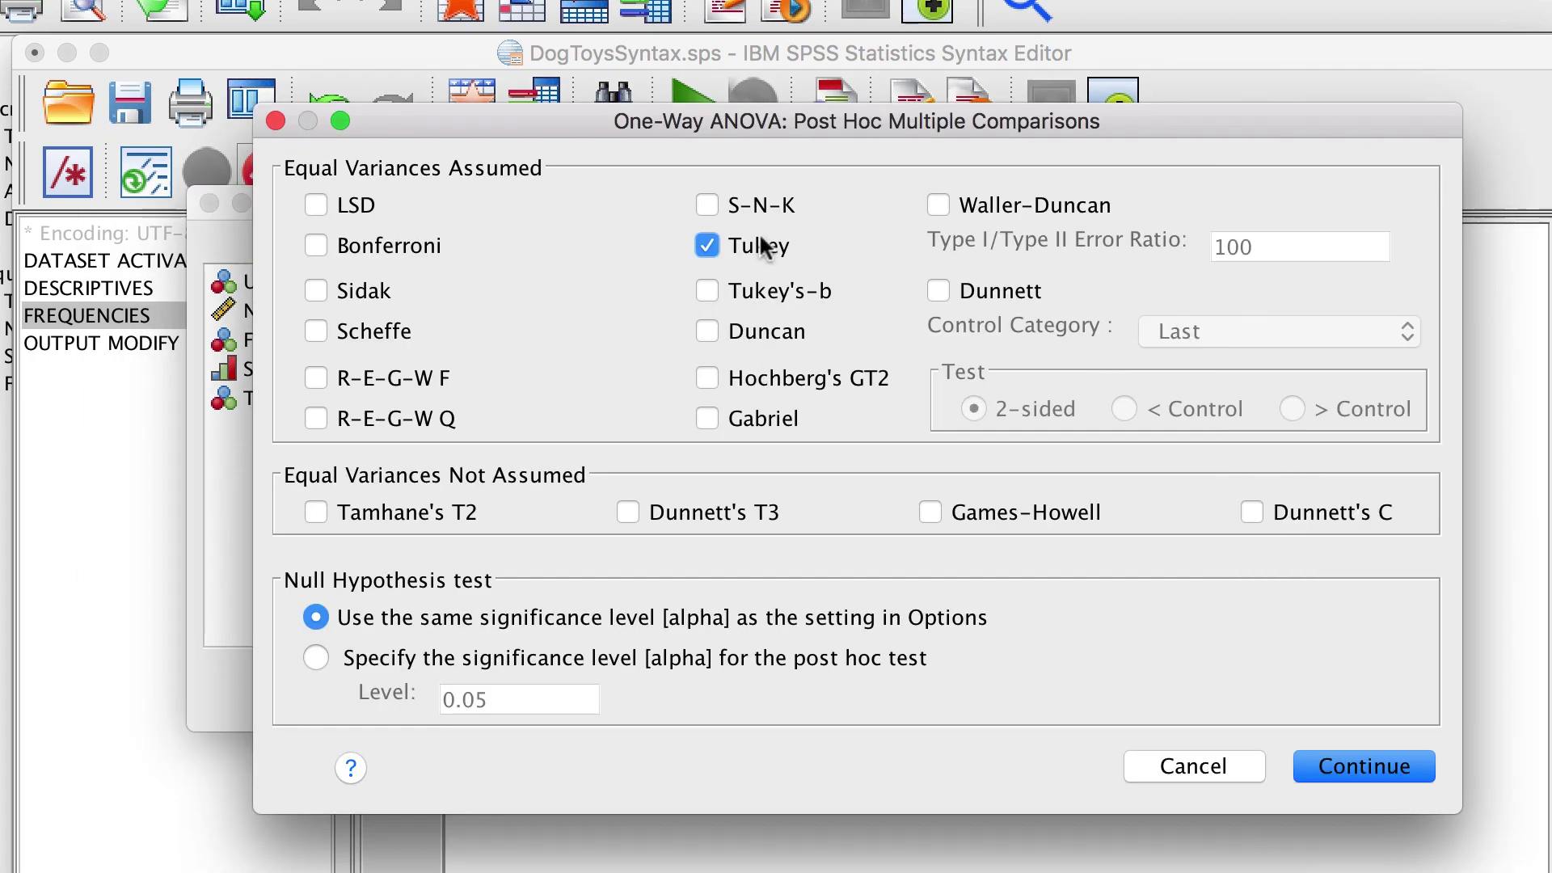
click(1375, 770)
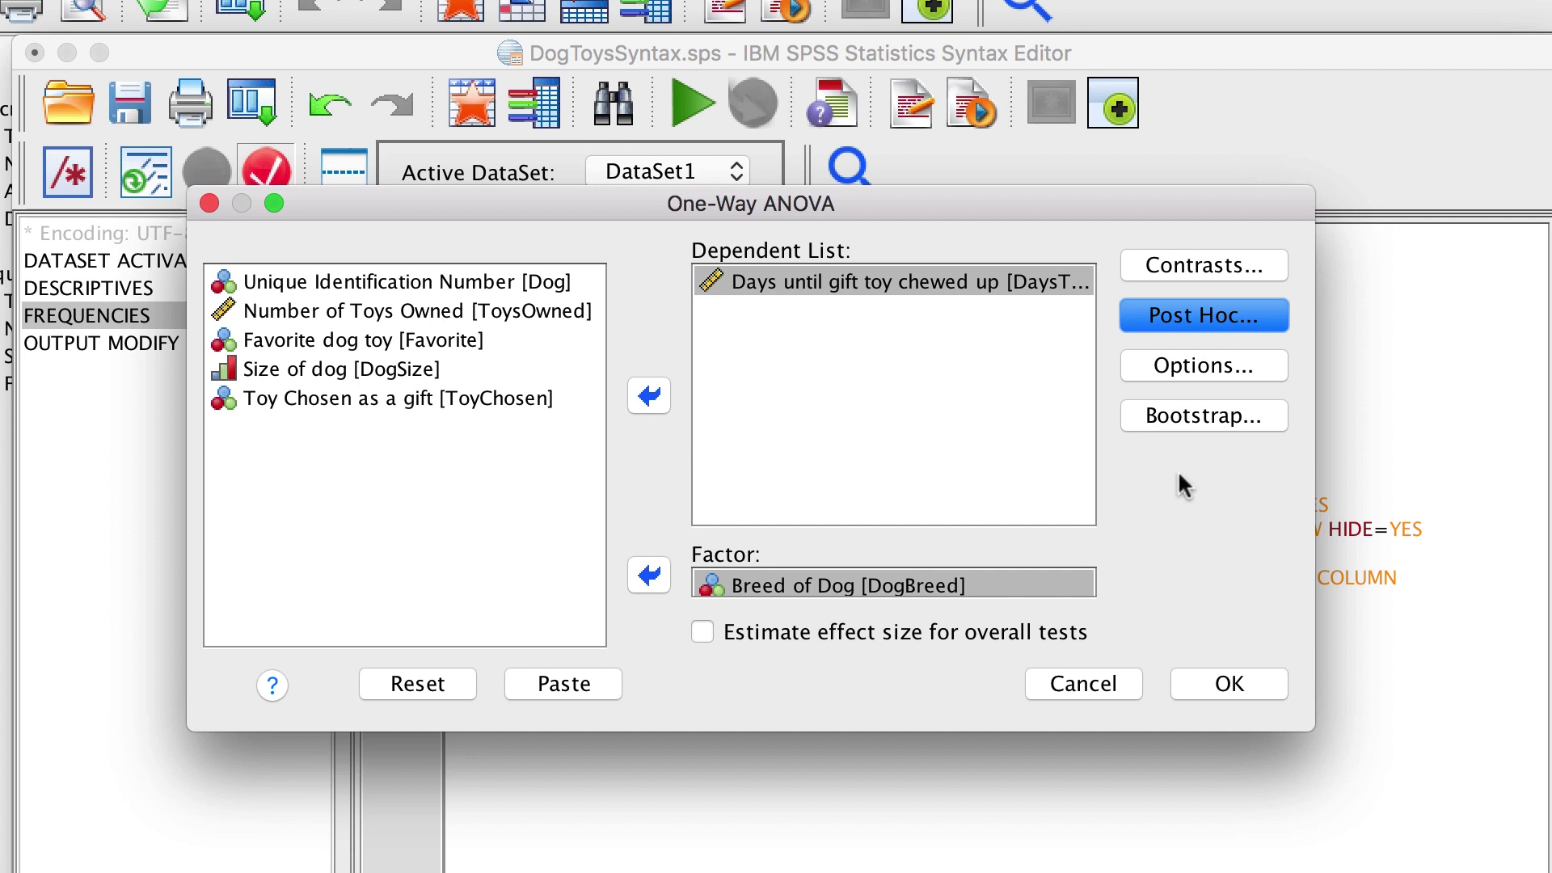
Include Descriptive statistics and the Homogeneity of variance test in the One-Way ANOVA options
click(1161, 371)
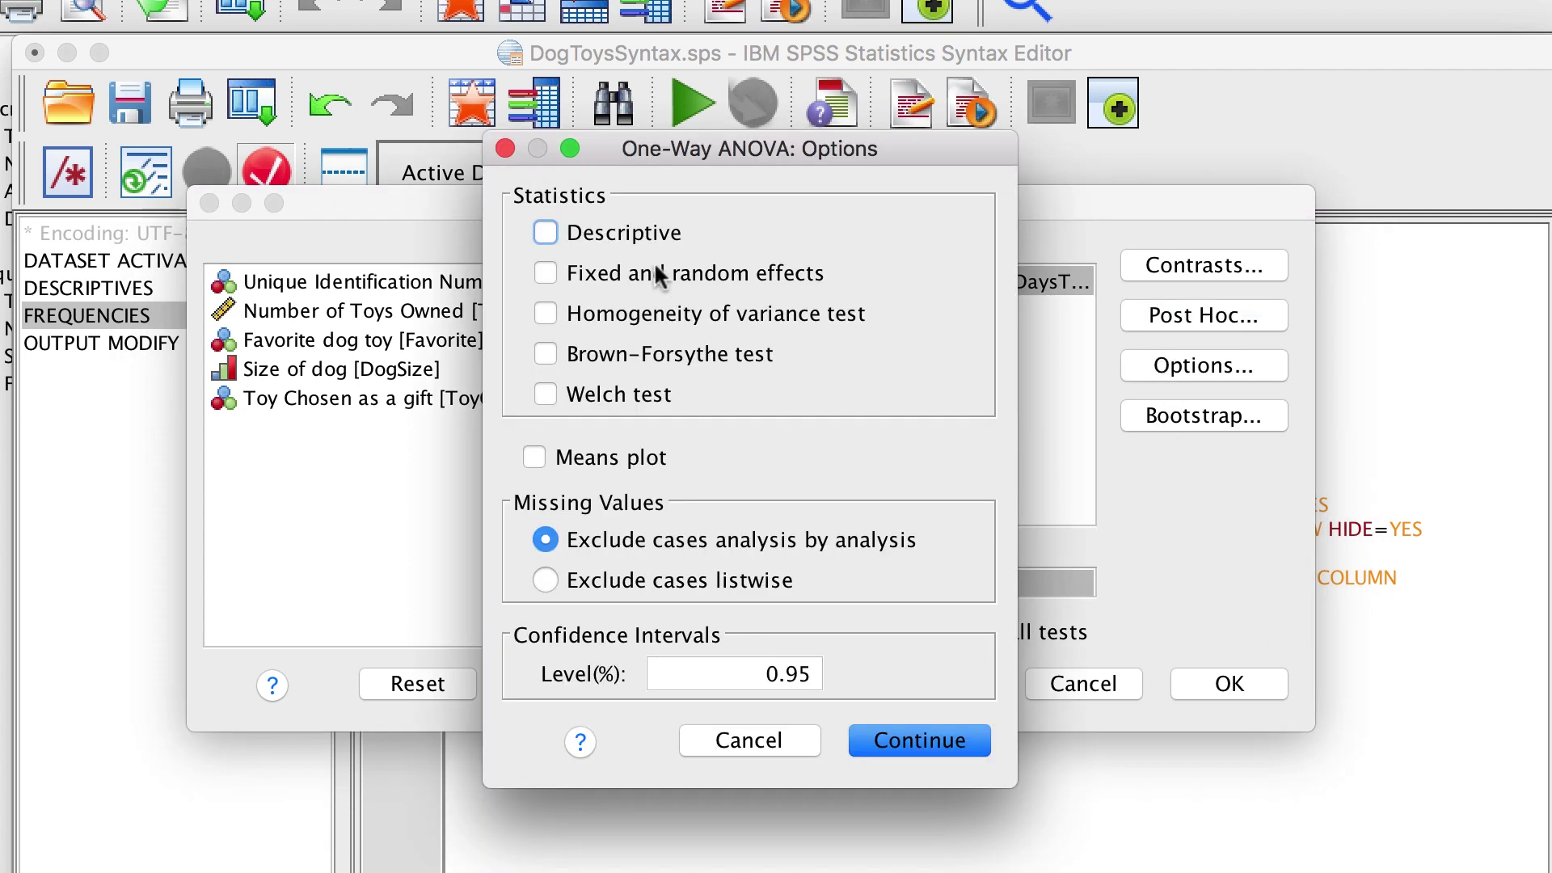
click(647, 231)
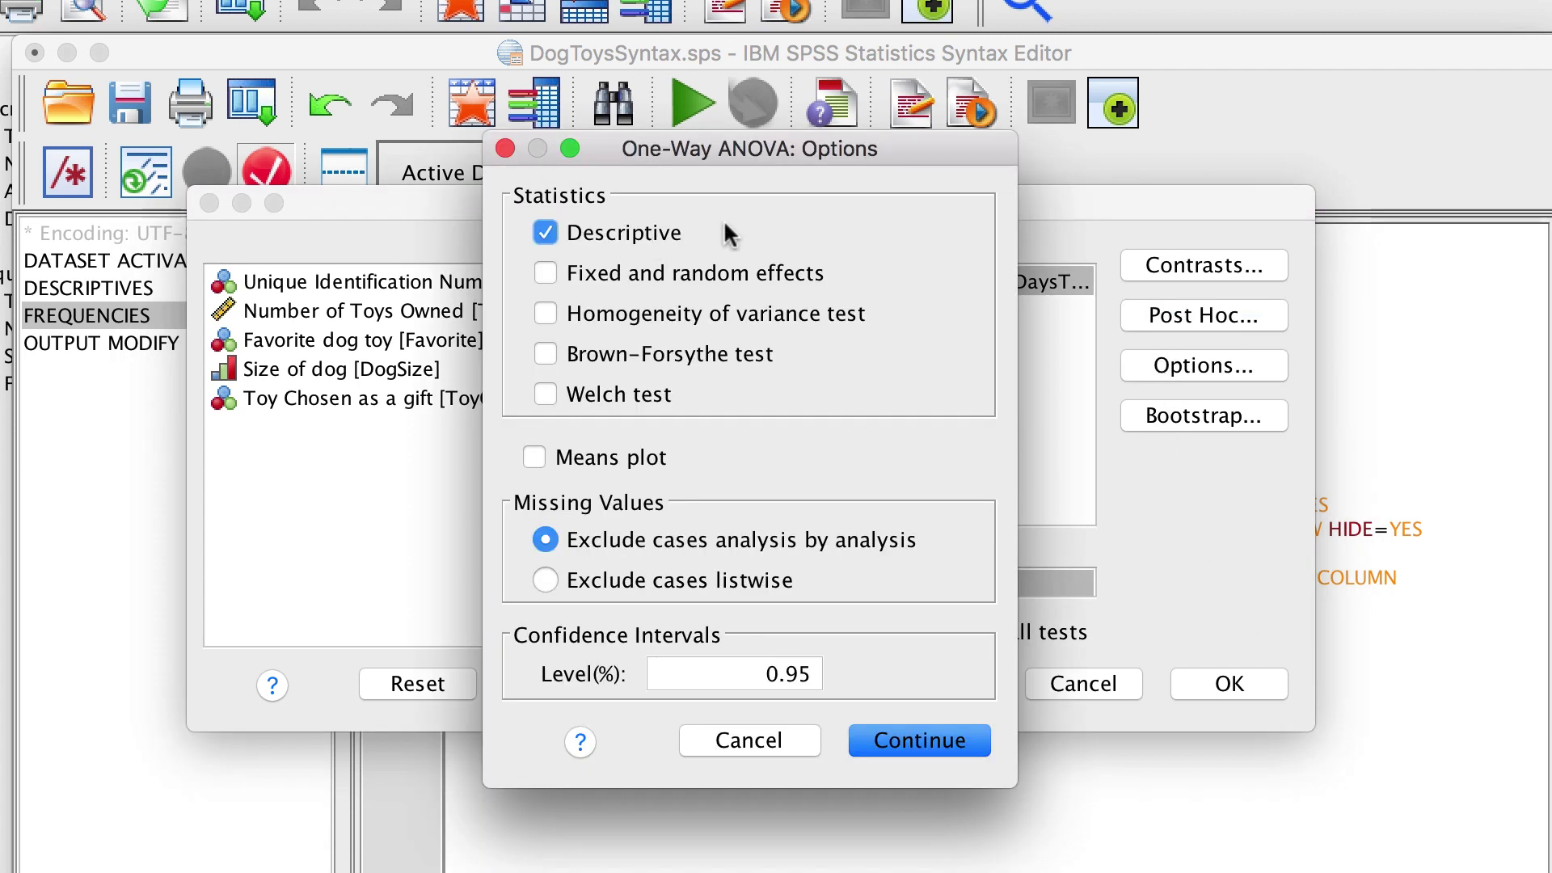
click(769, 308)
click(952, 737)
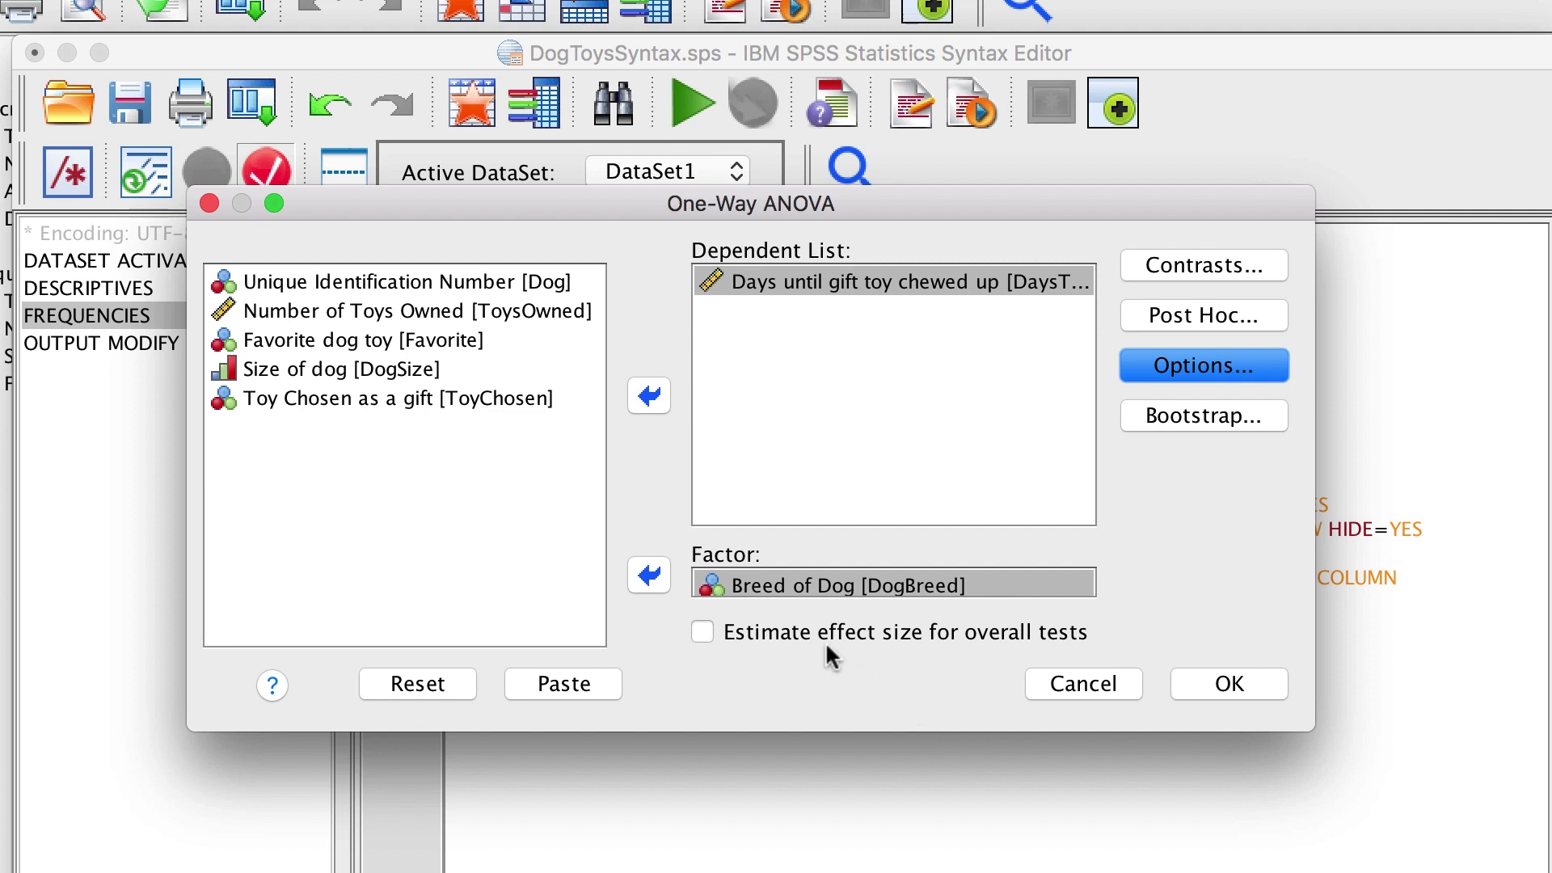
Enable effect size estimation for the overall tests and run the One-Way ANOVA
click(799, 639)
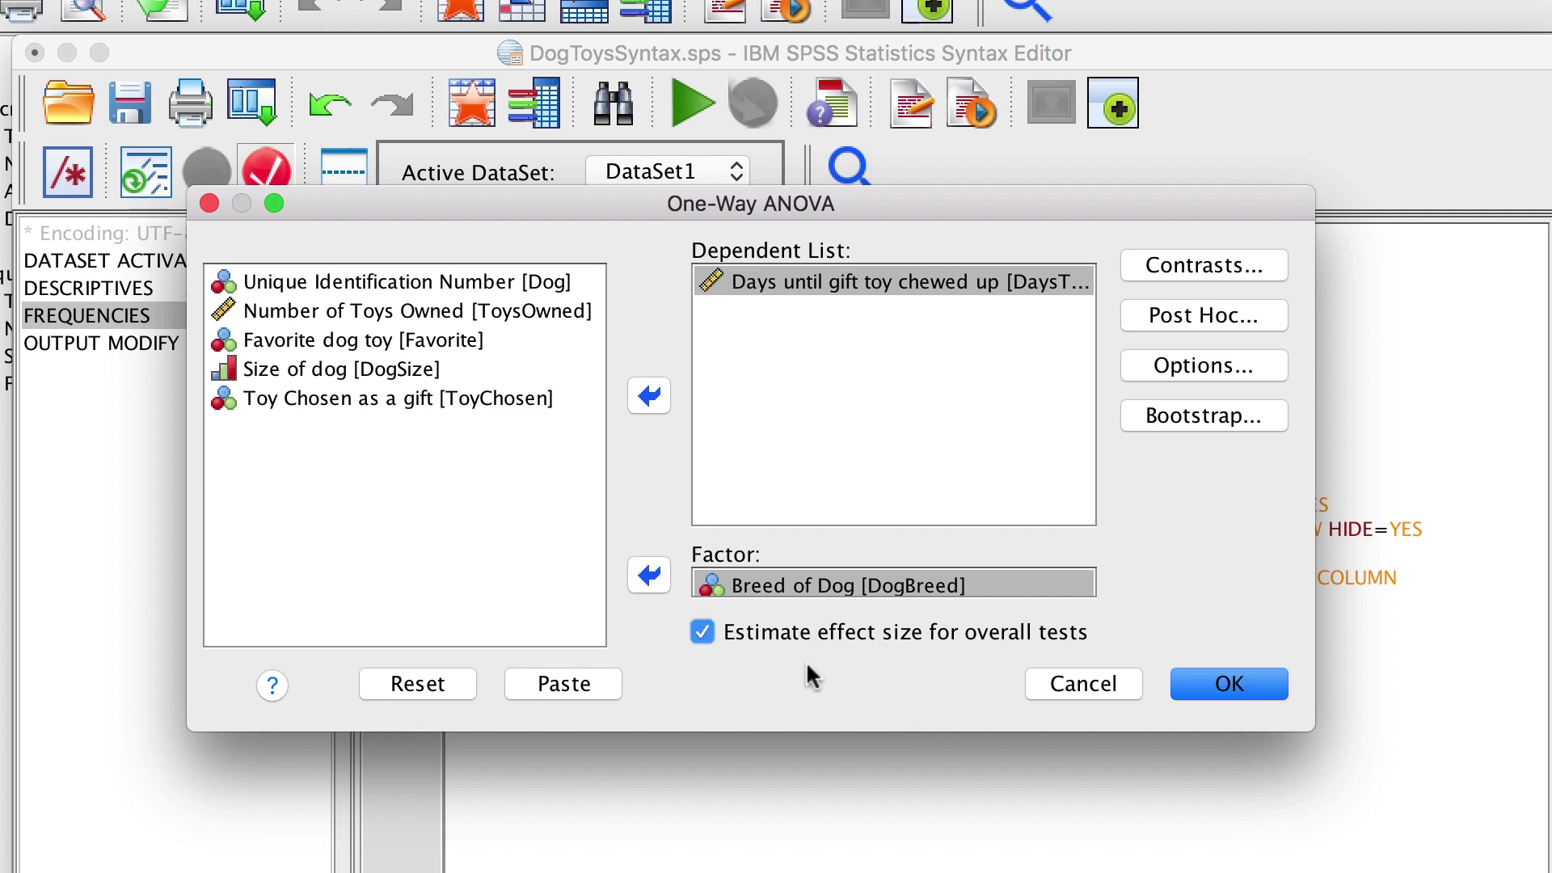
click(1205, 681)
scroll(1205, 680, down, 7)
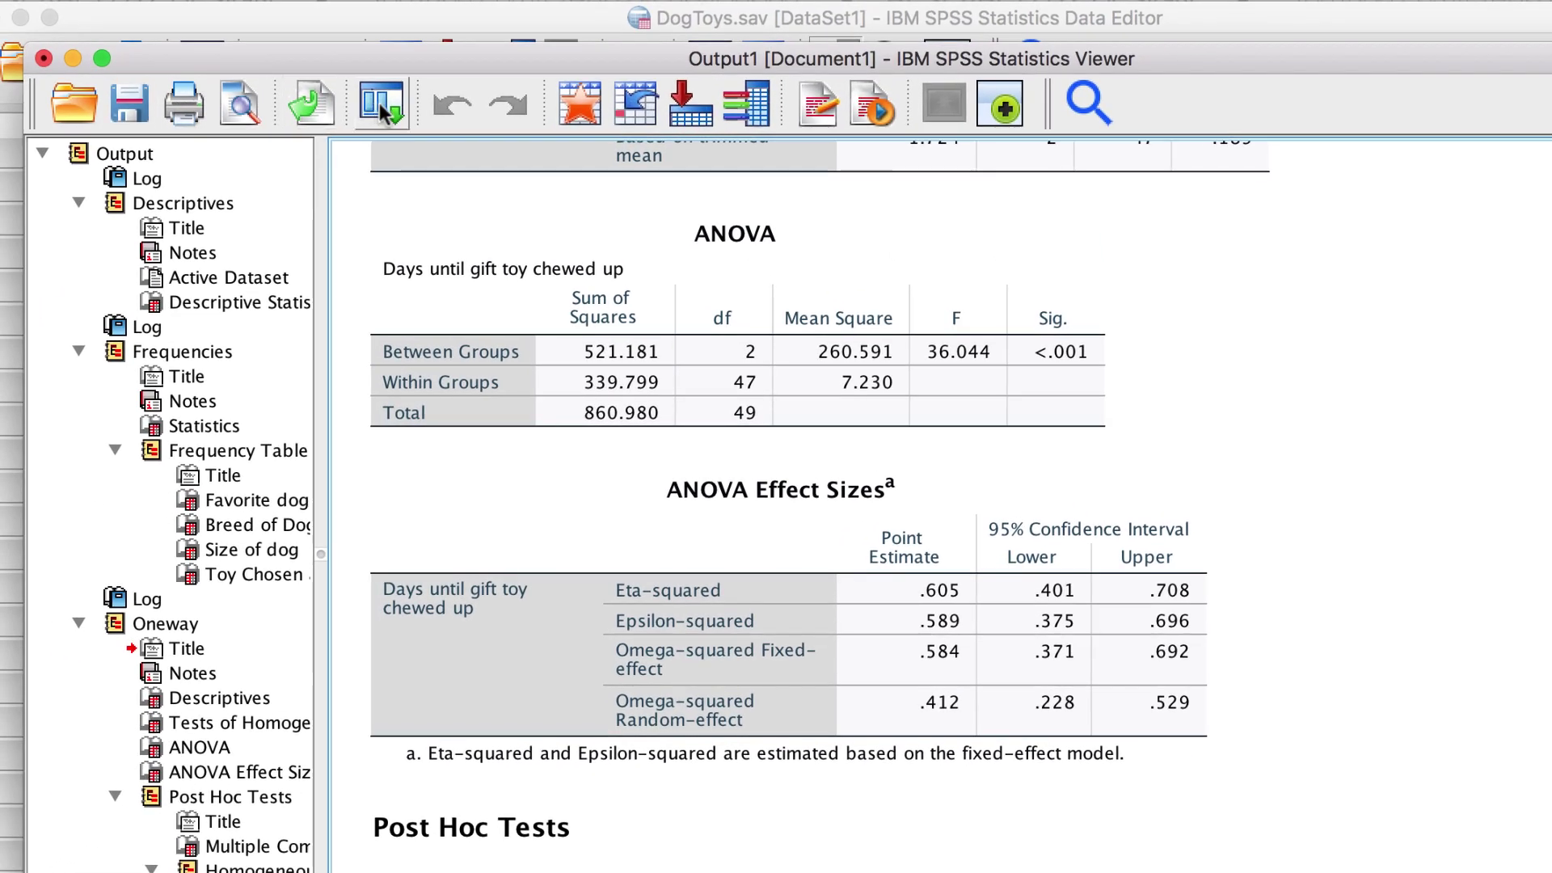
Recall the One-Way ANOVA dialog, paste its command into the syntax file, and bring up the DogToysSyntax window
click(380, 103)
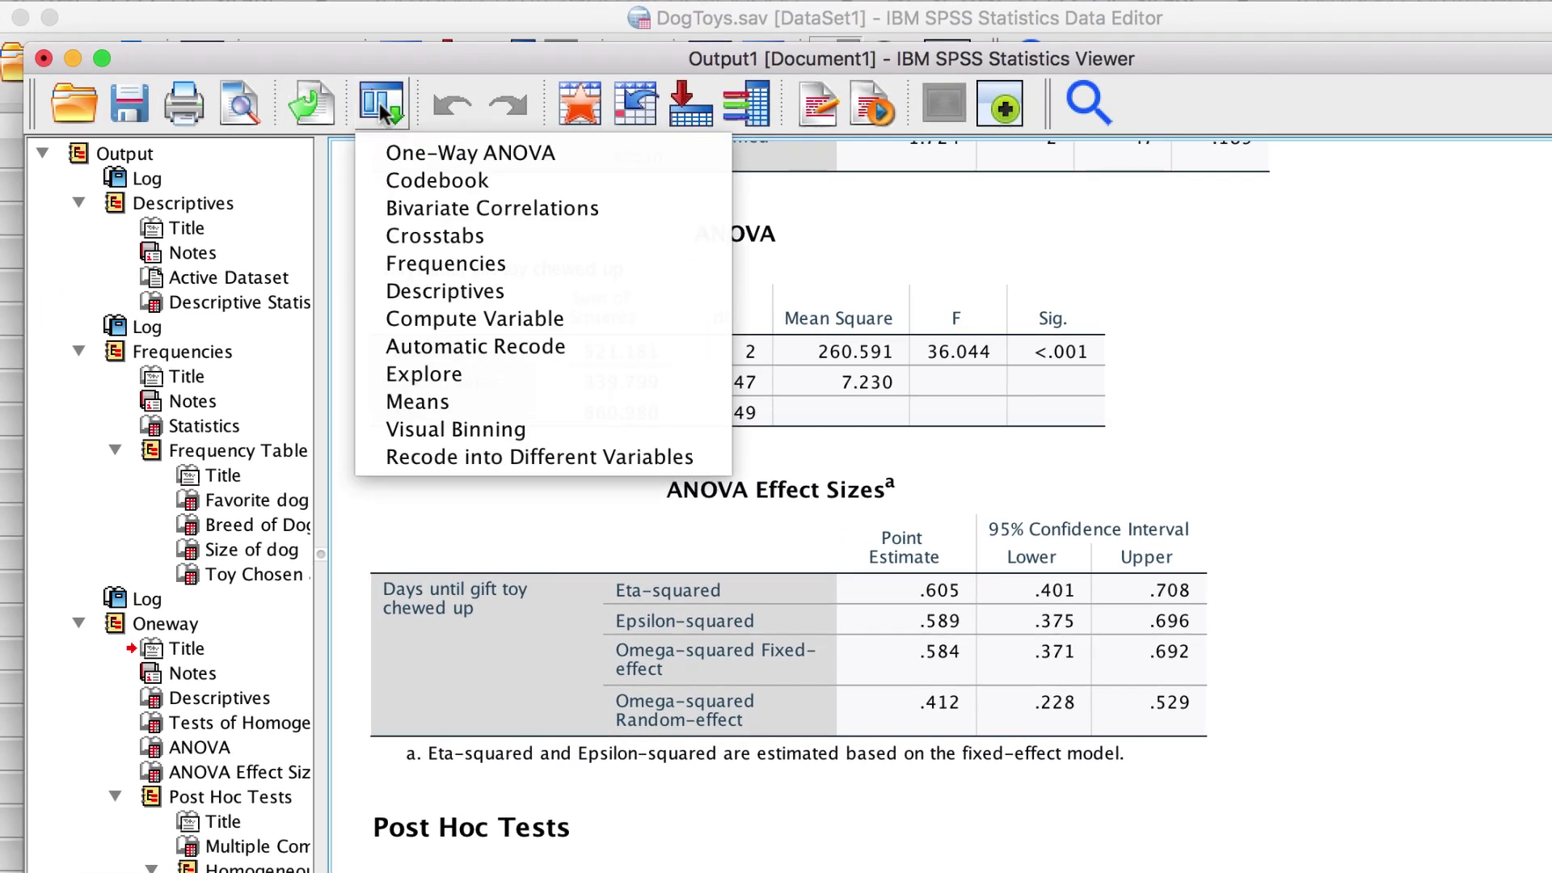
click(599, 148)
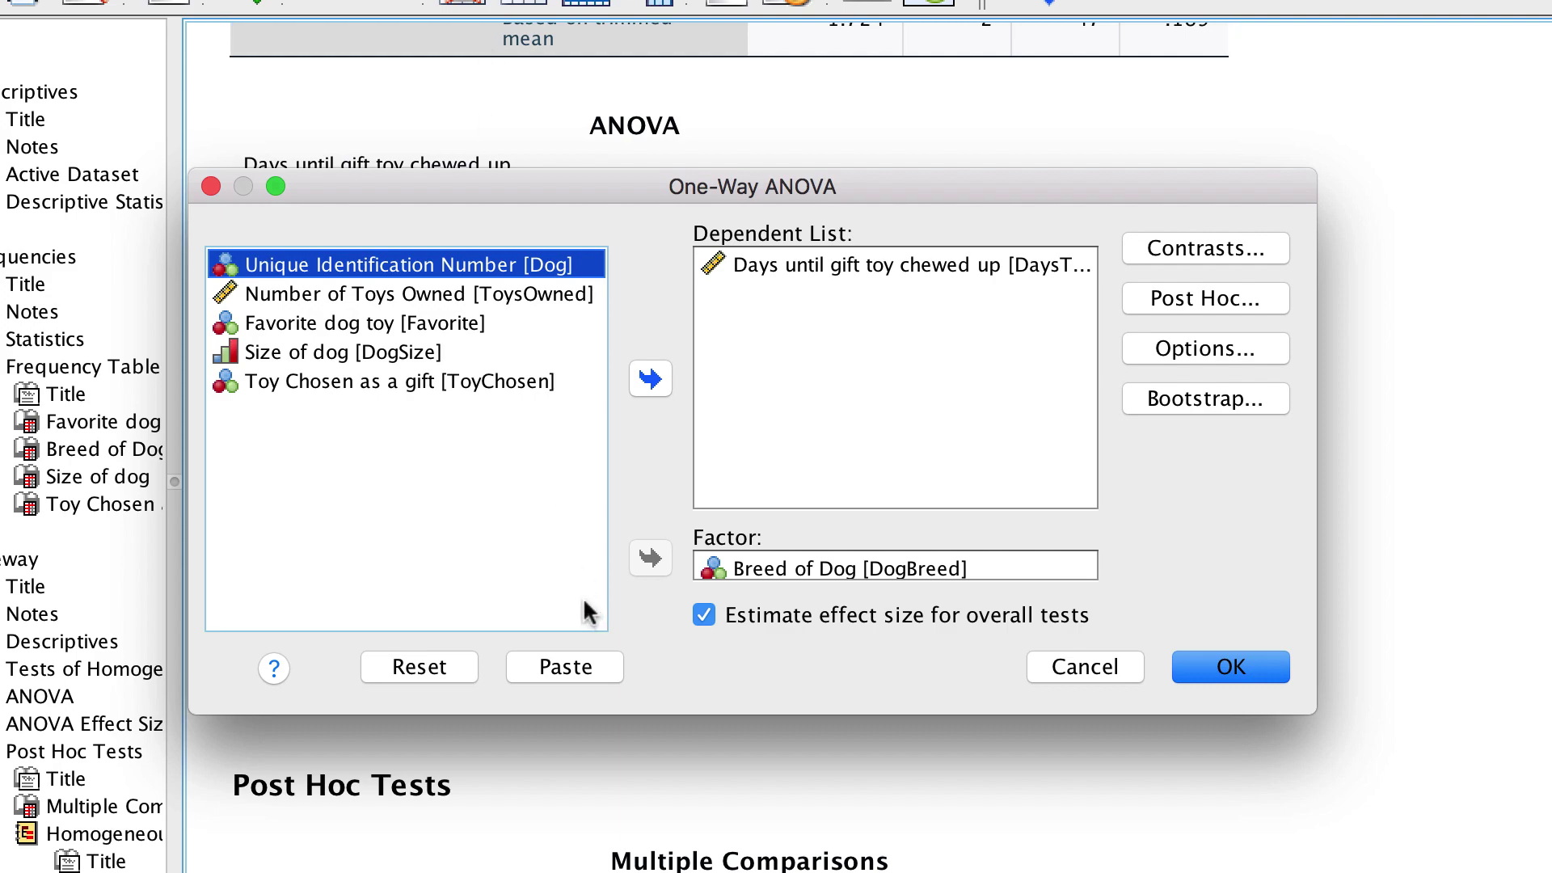
click(598, 671)
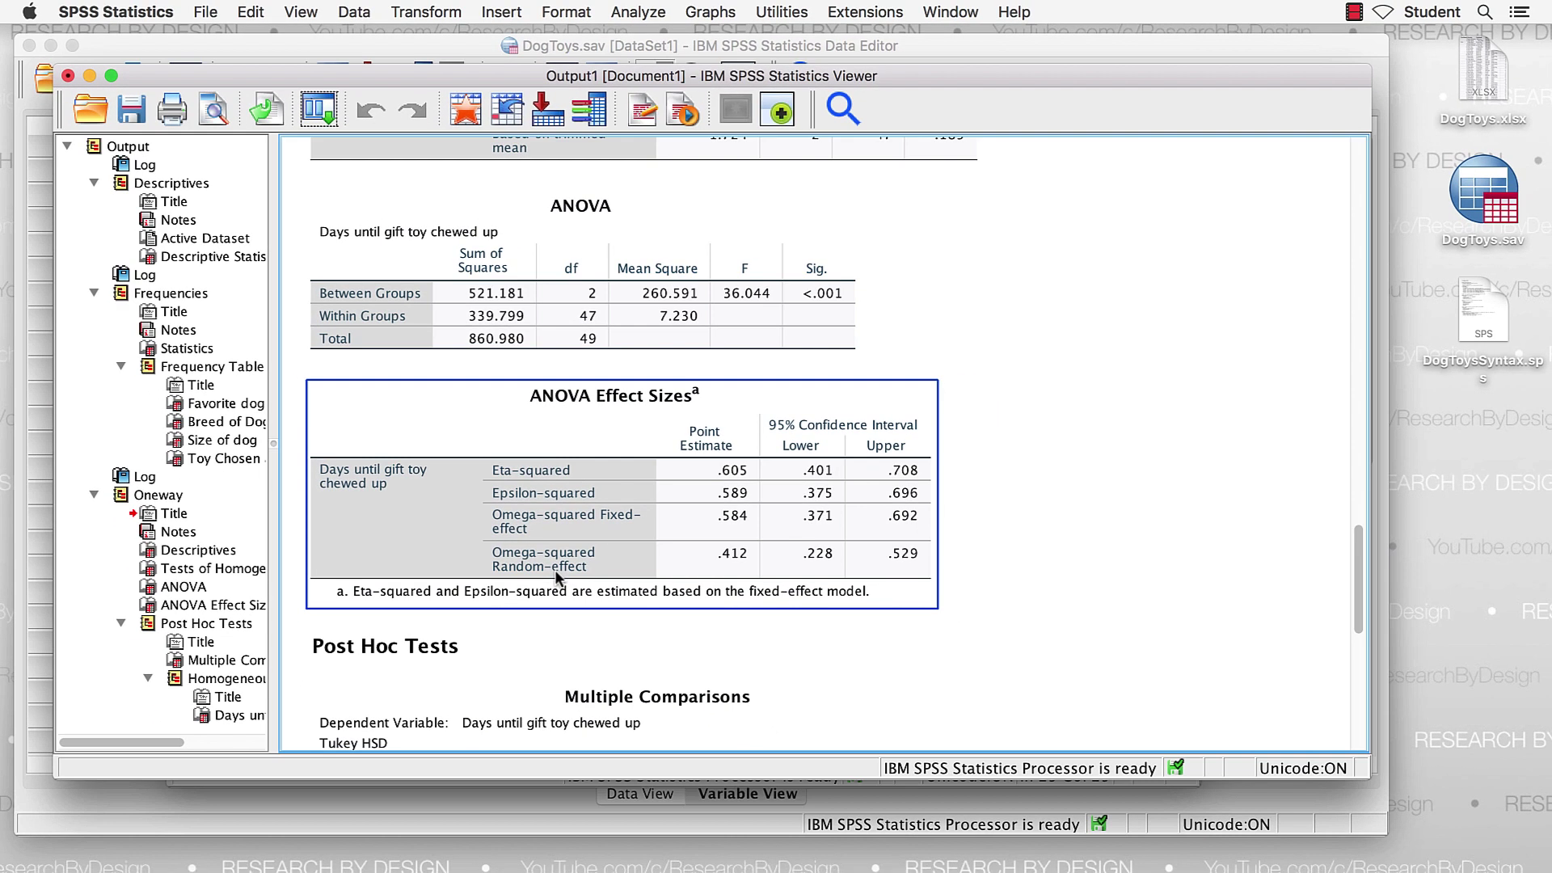
key(ctrl+Up)
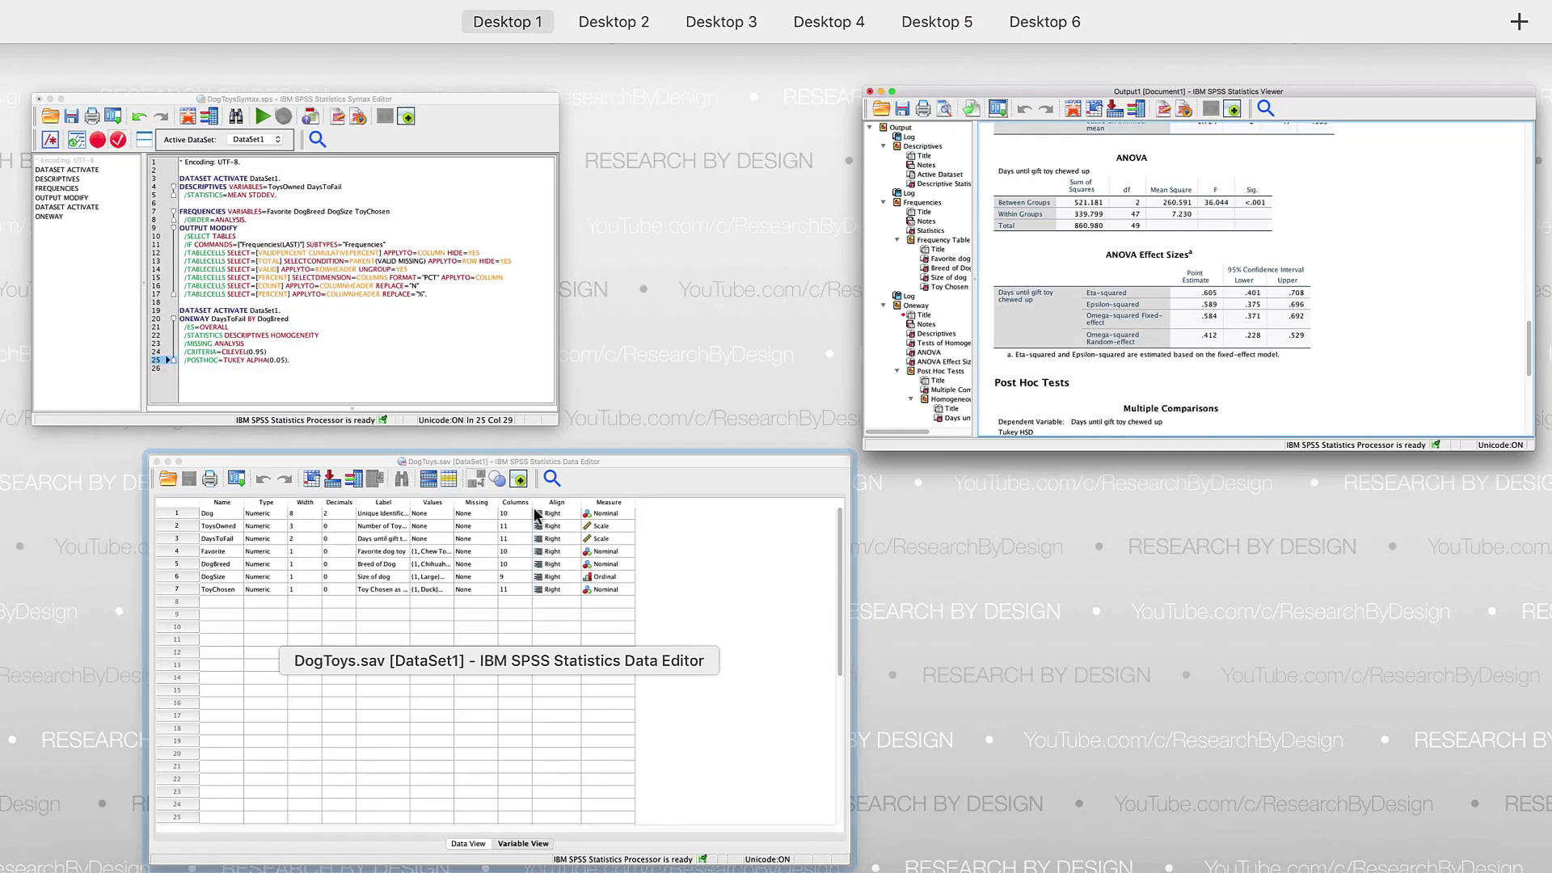
click(459, 330)
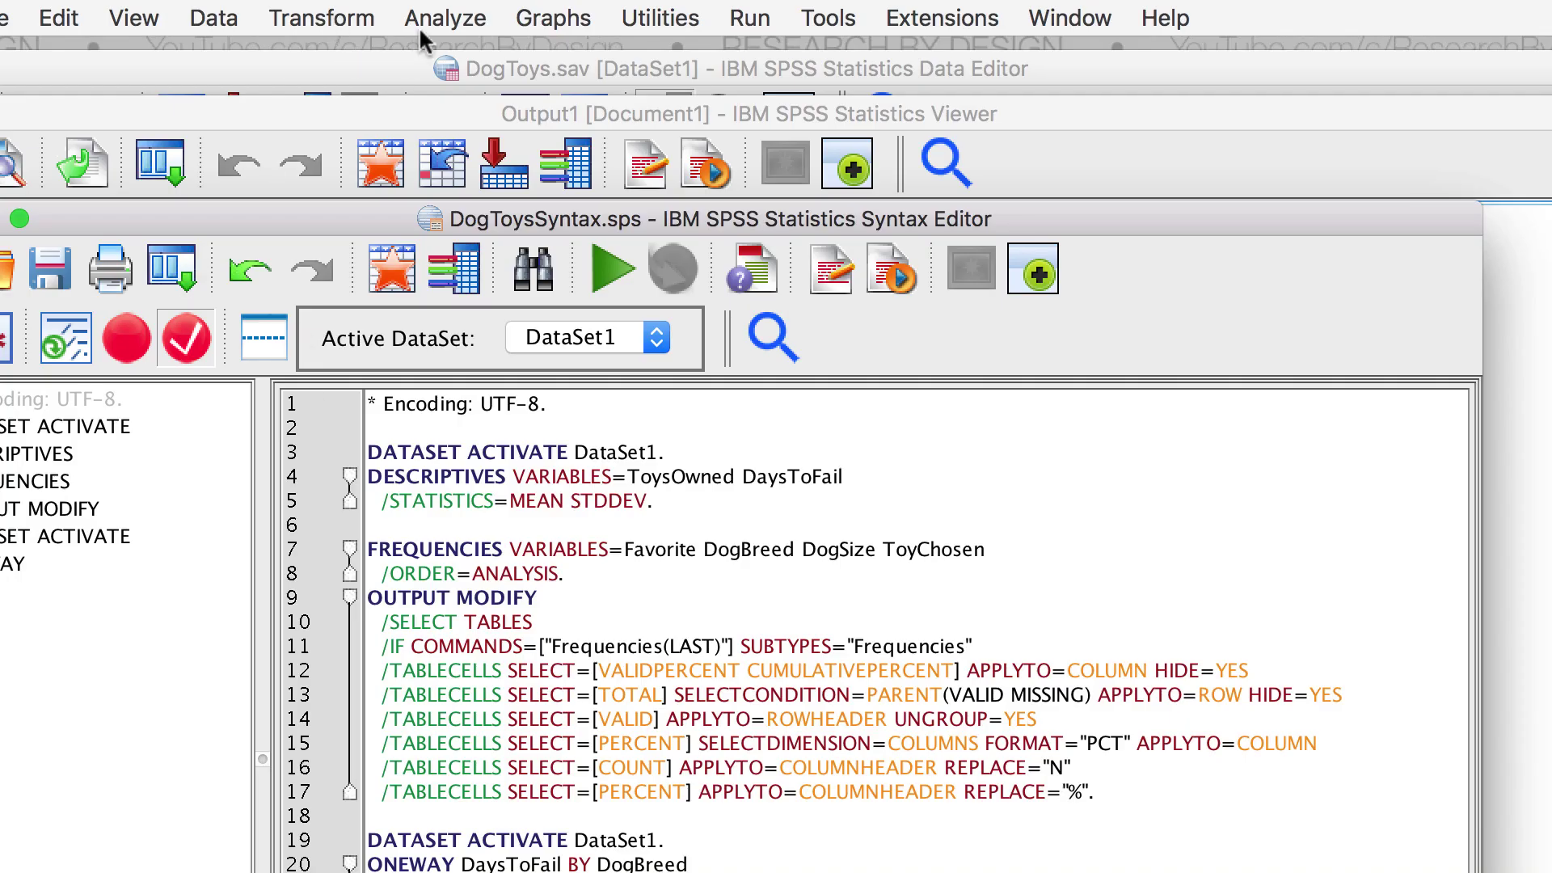
Set up a Crosstabs analysis with Favorite dog toy as the row variable and Size of dog as the column variable
click(444, 20)
mouse_move(513, 139)
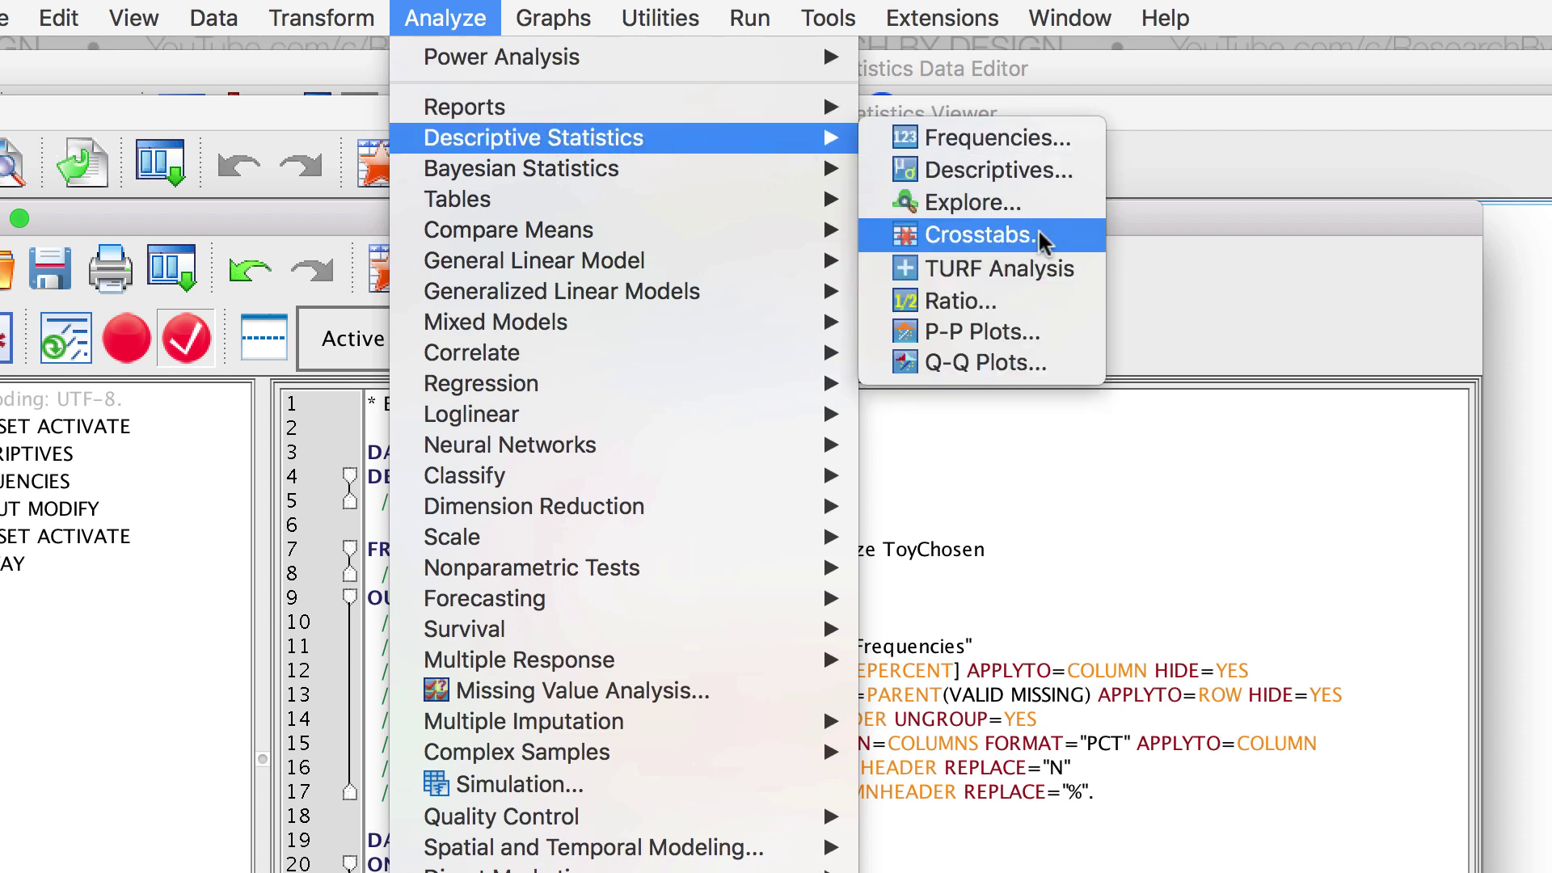
click(1083, 236)
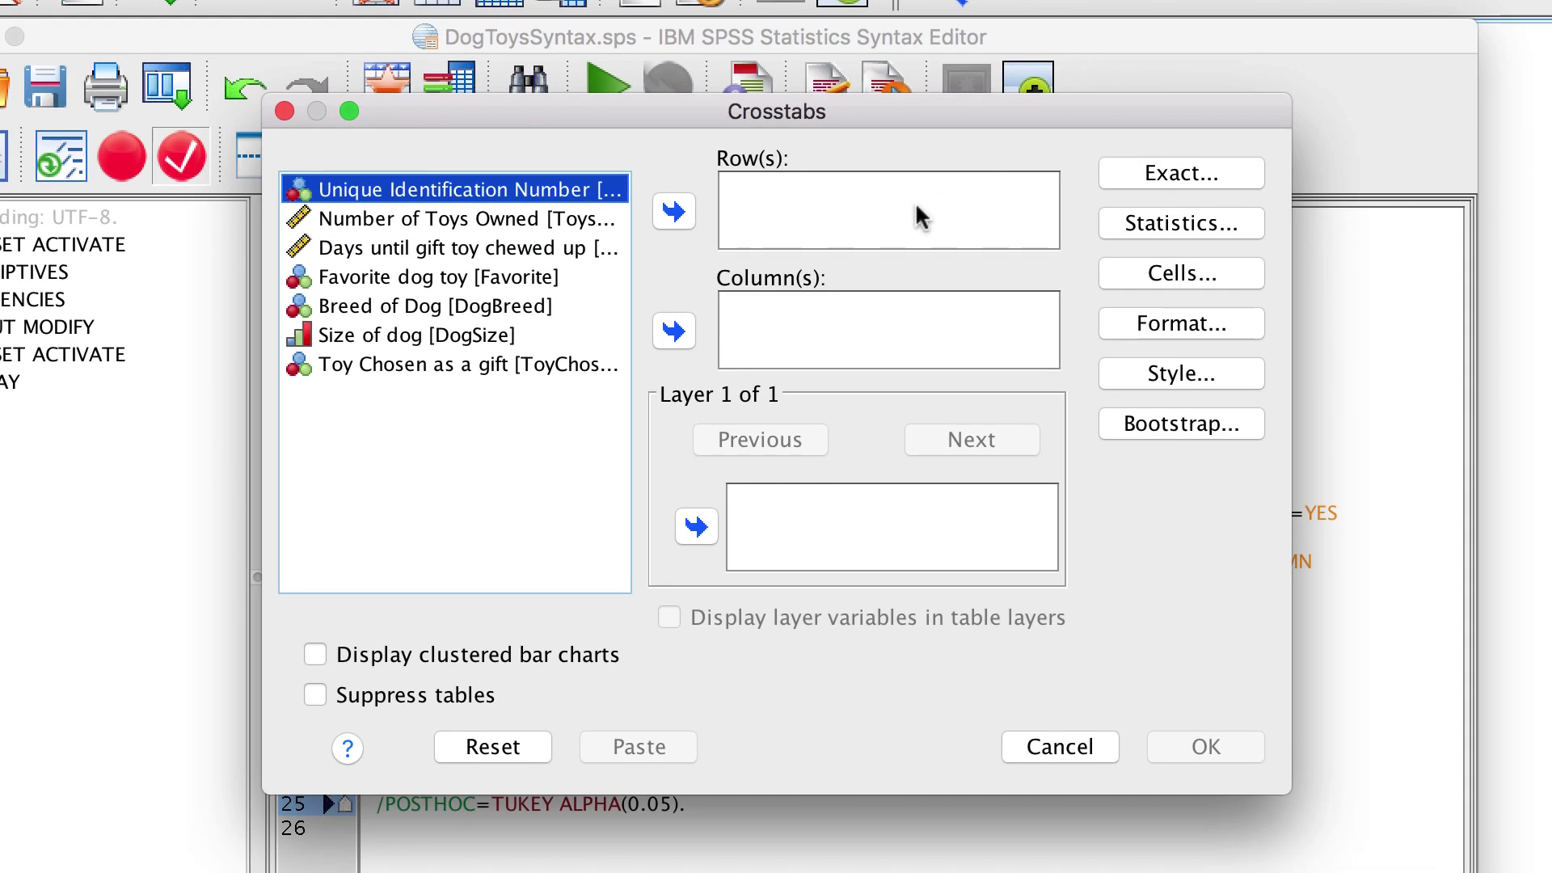
click(517, 335)
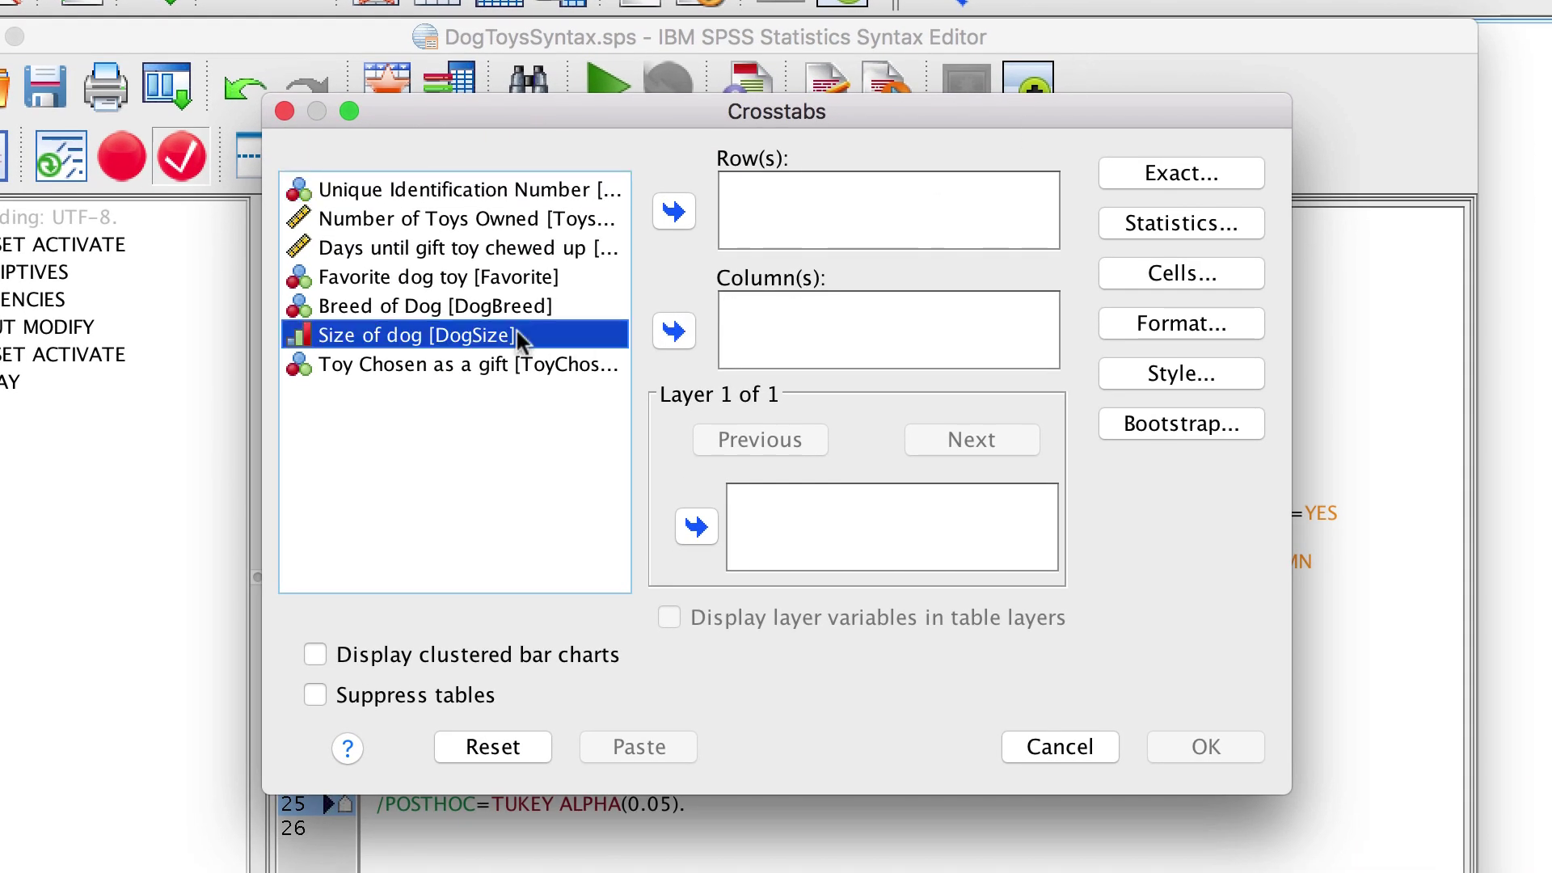
click(676, 331)
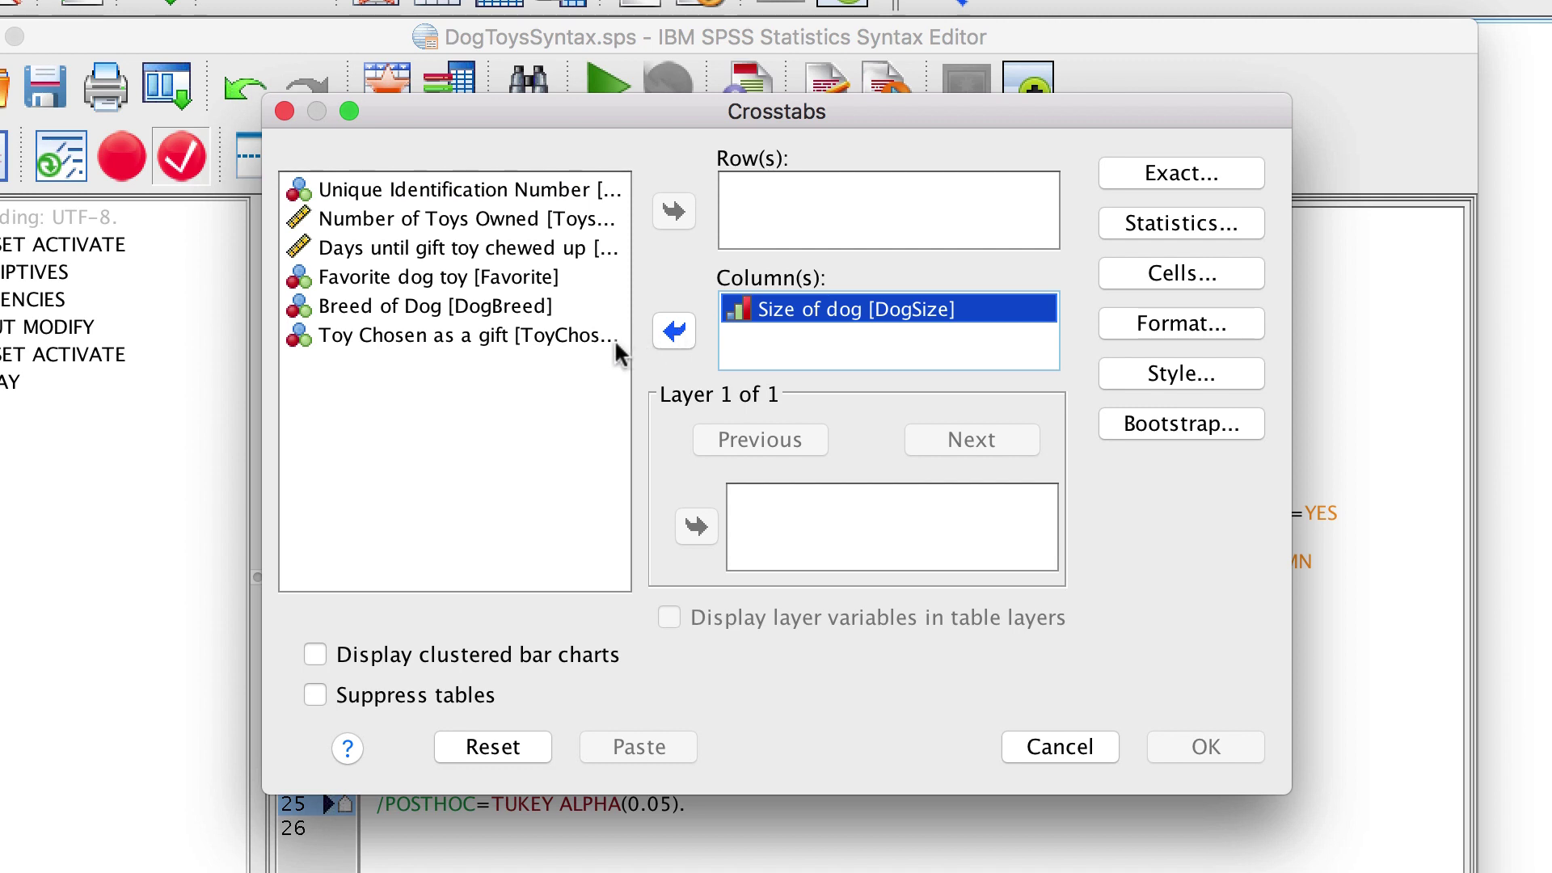
click(601, 279)
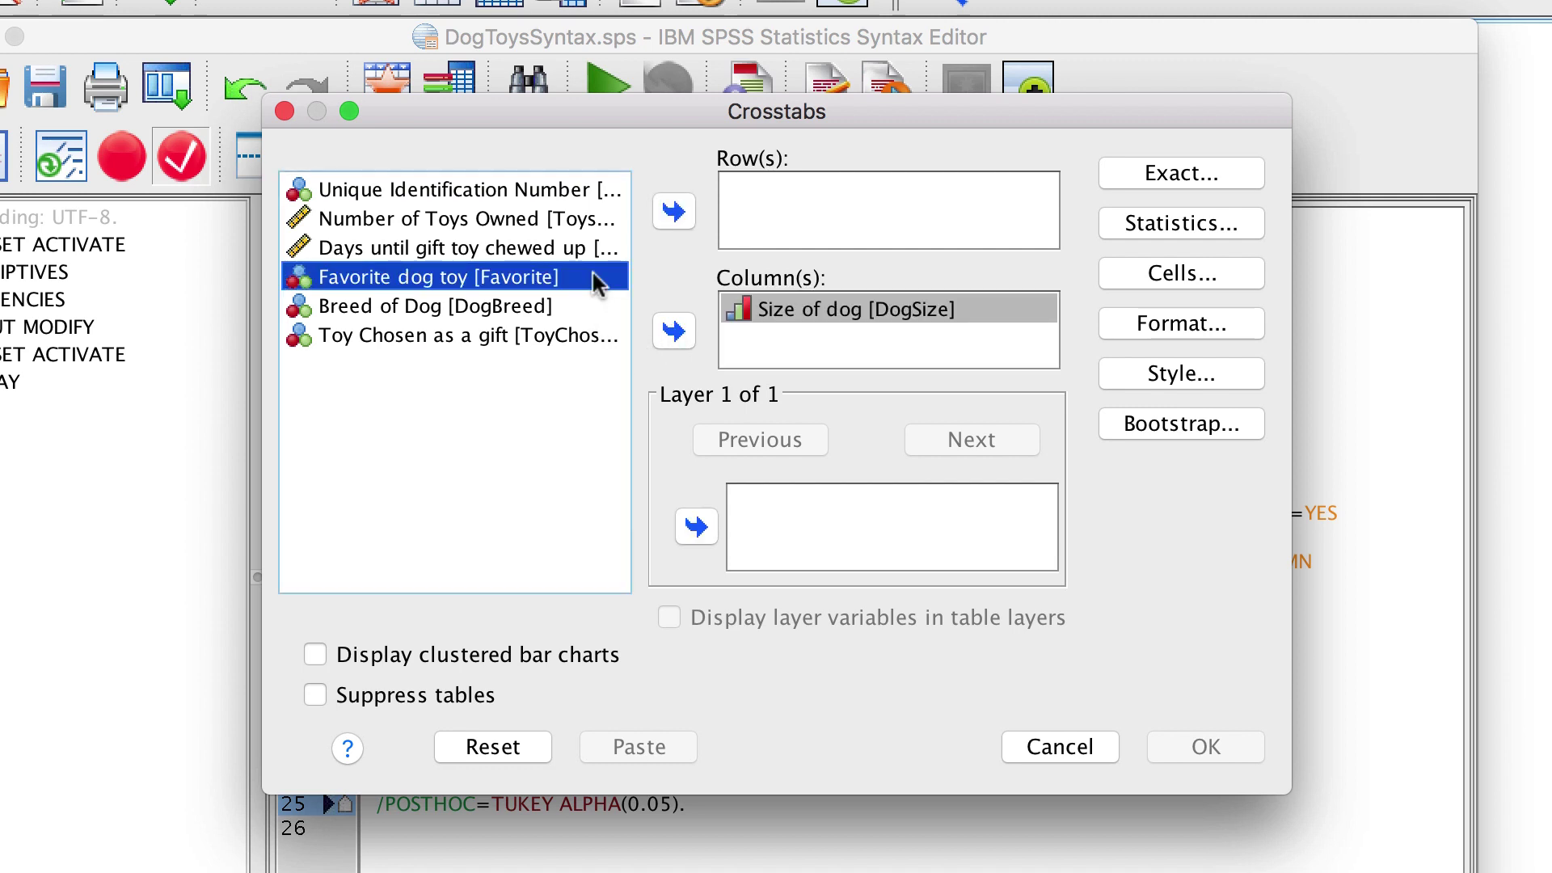
click(675, 212)
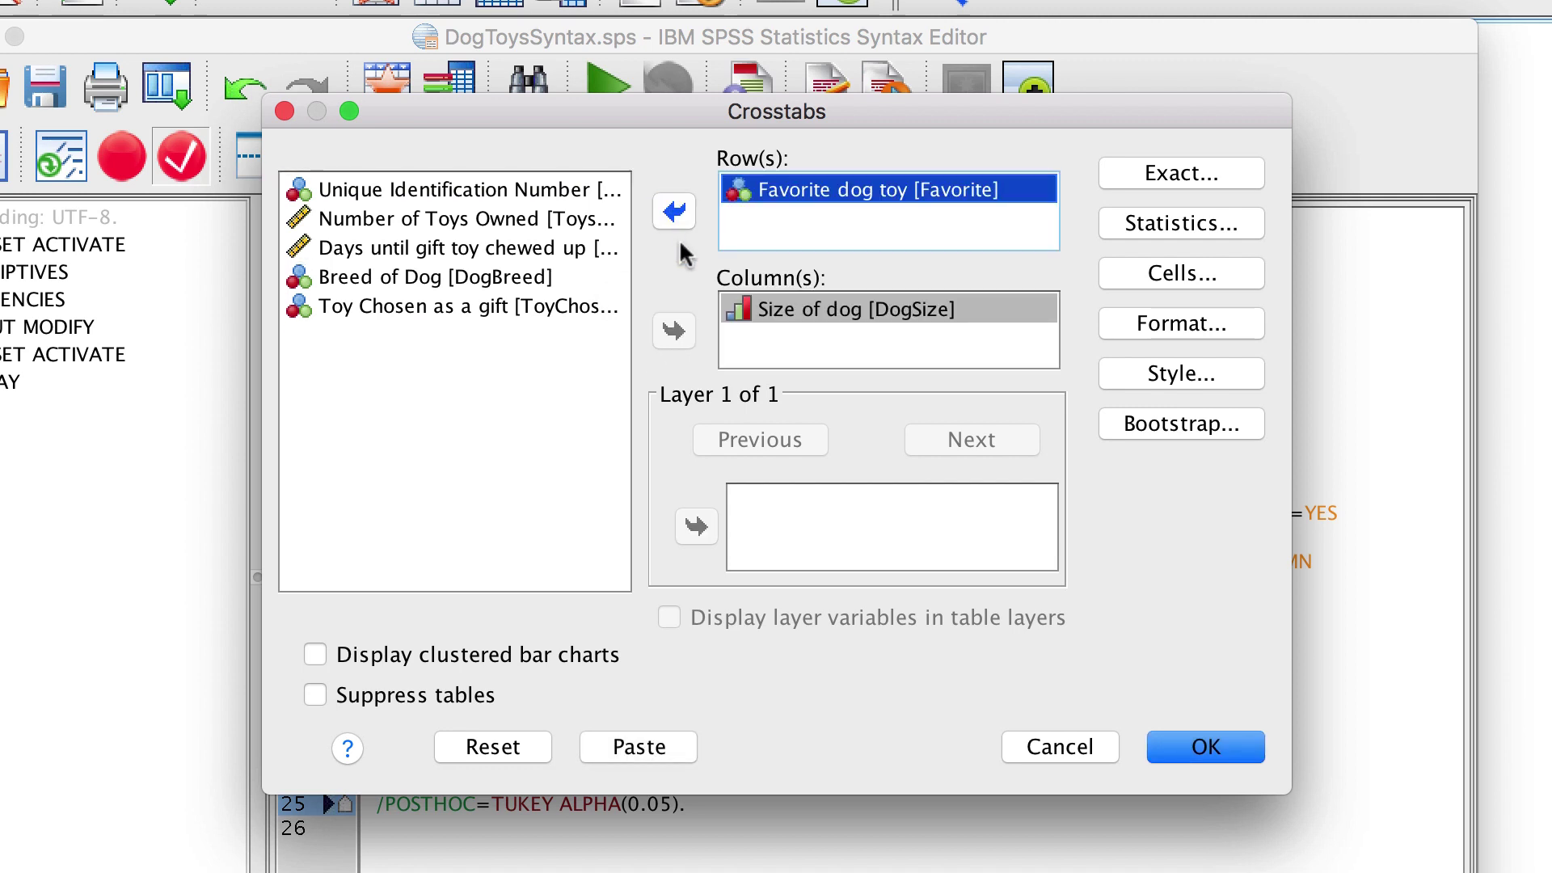
Include Chi-square and Phi and Cramer's V in the Crosstabs statistics
click(1245, 226)
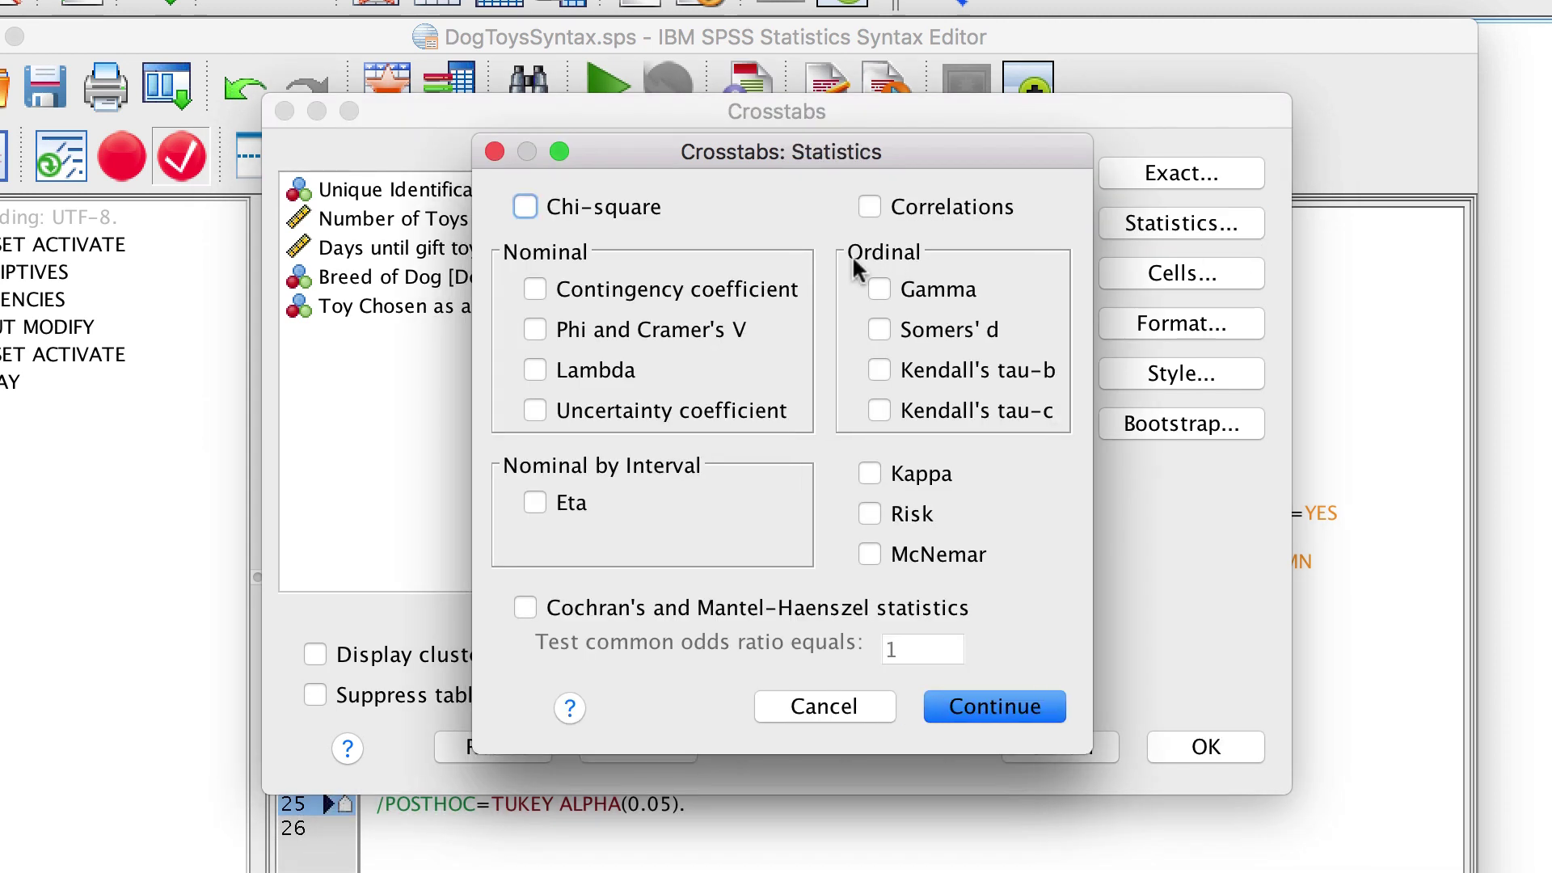
click(644, 211)
click(726, 328)
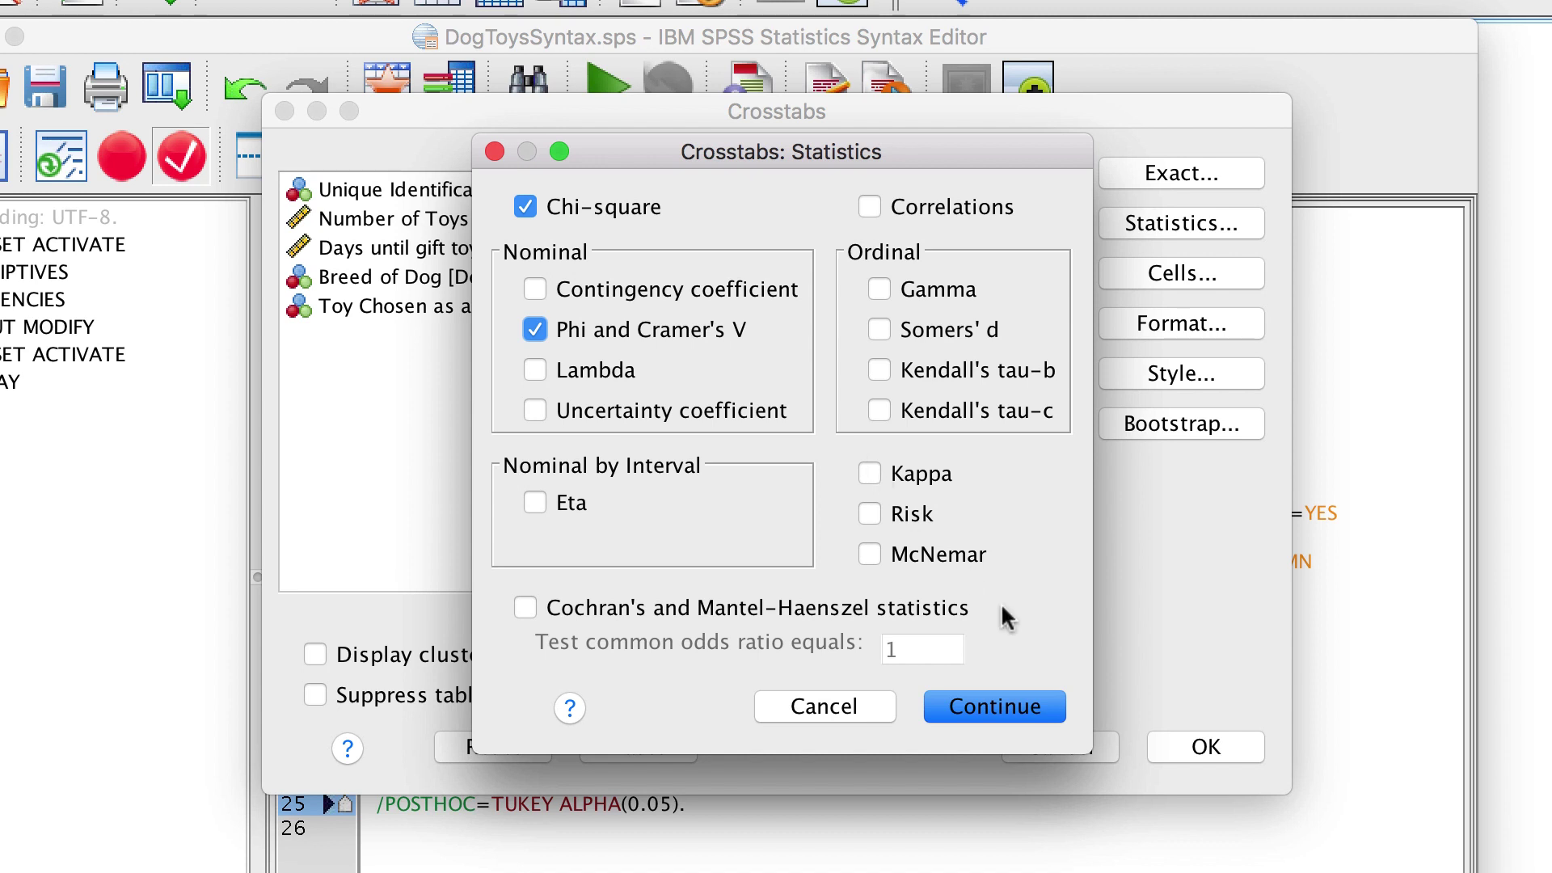
click(1020, 706)
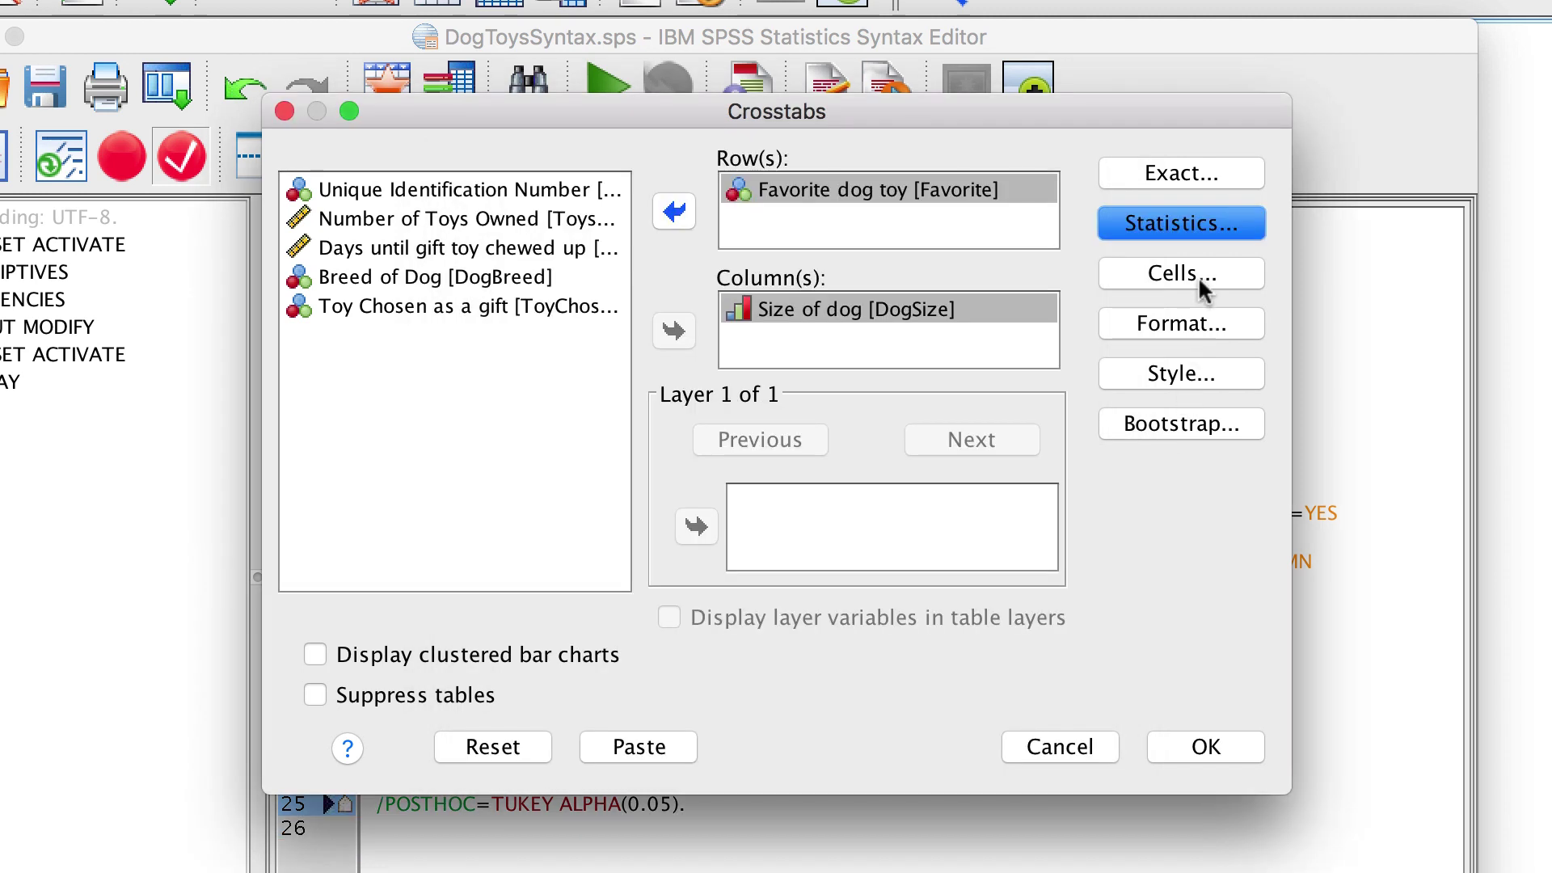
Add row percentages to the Crosstabs cell display
click(1238, 272)
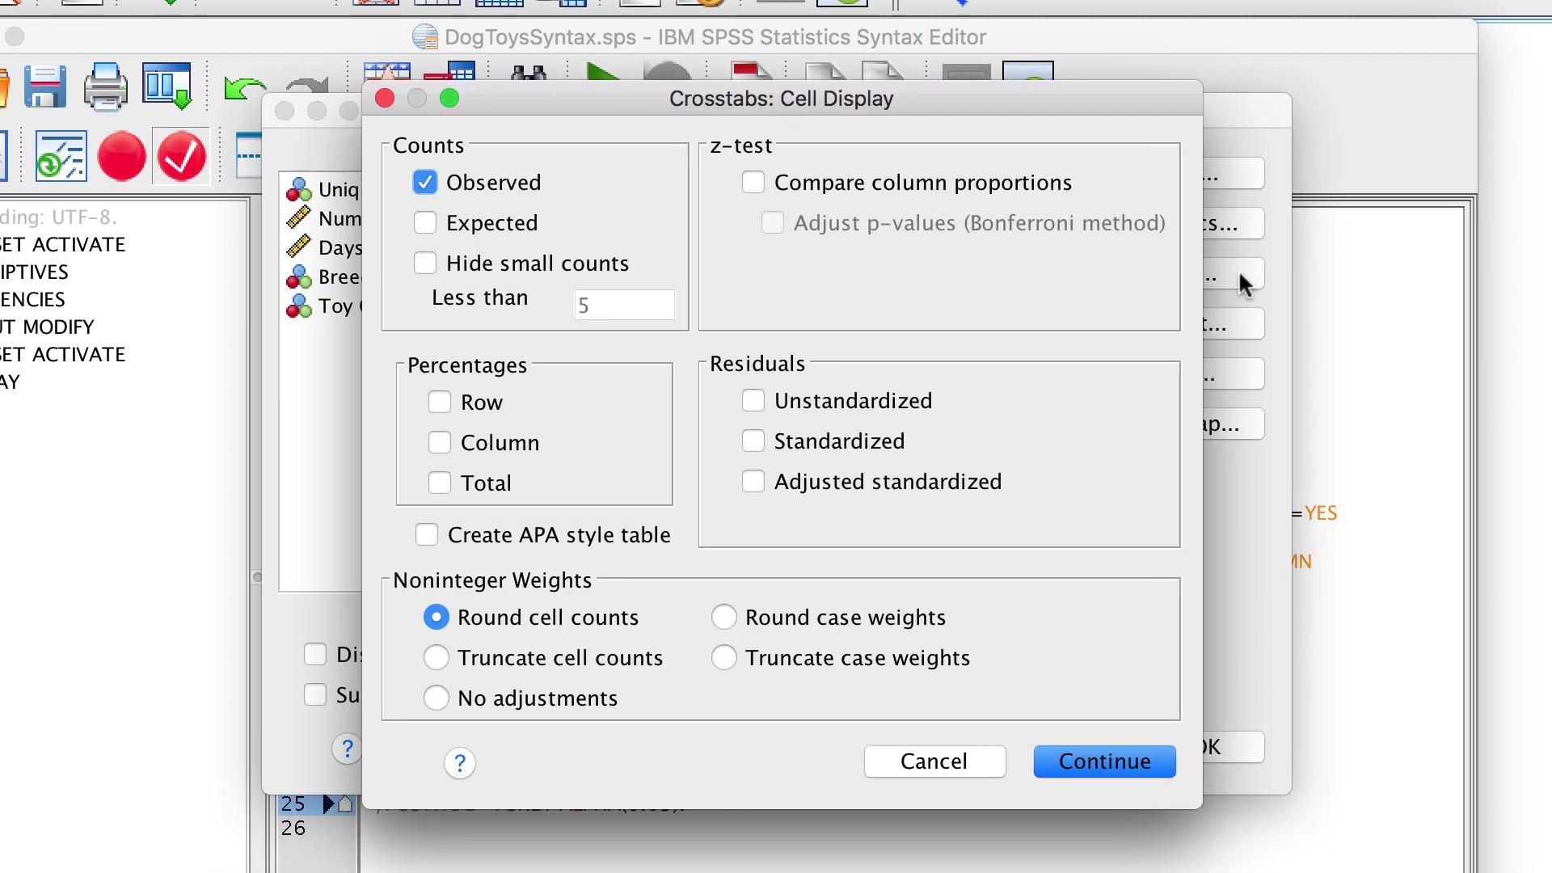
click(477, 399)
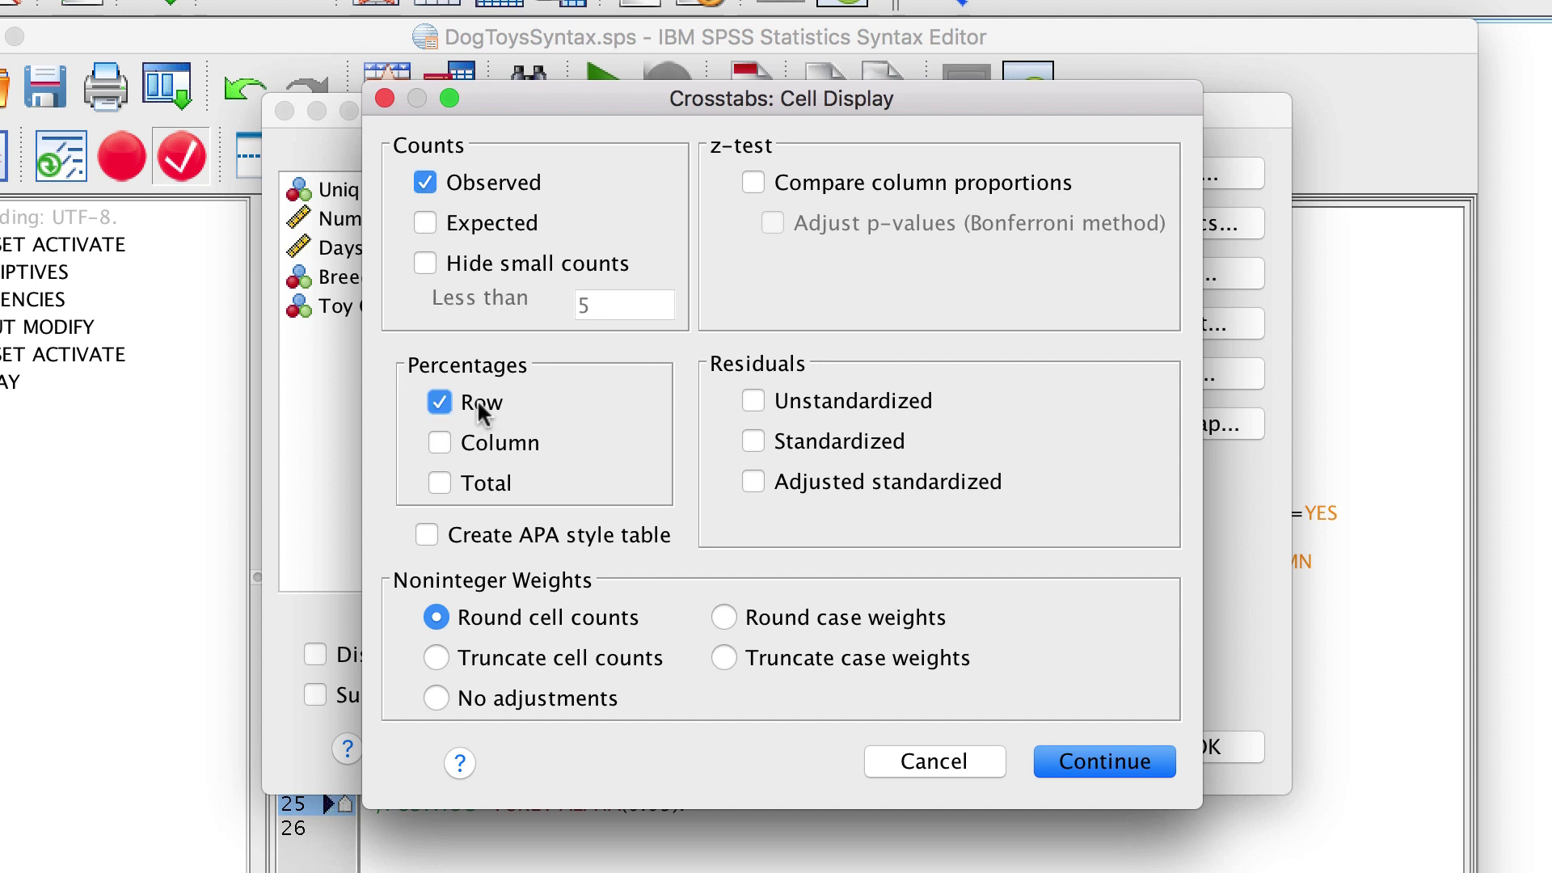
click(1115, 762)
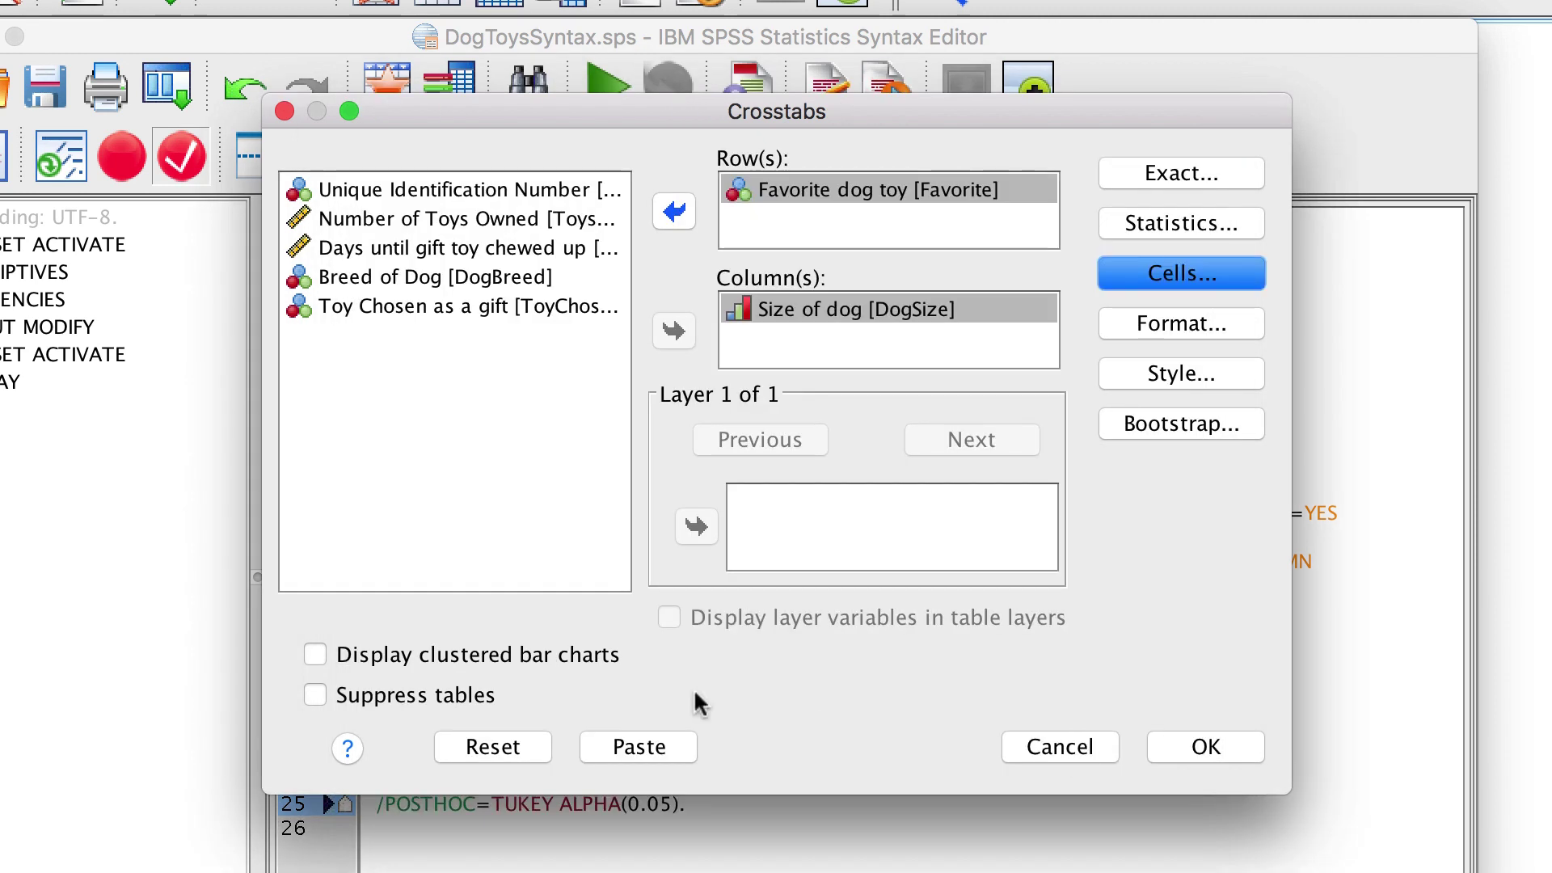
Include clustered bar charts in the Crosstabs analysis and paste its command into the syntax file
click(477, 657)
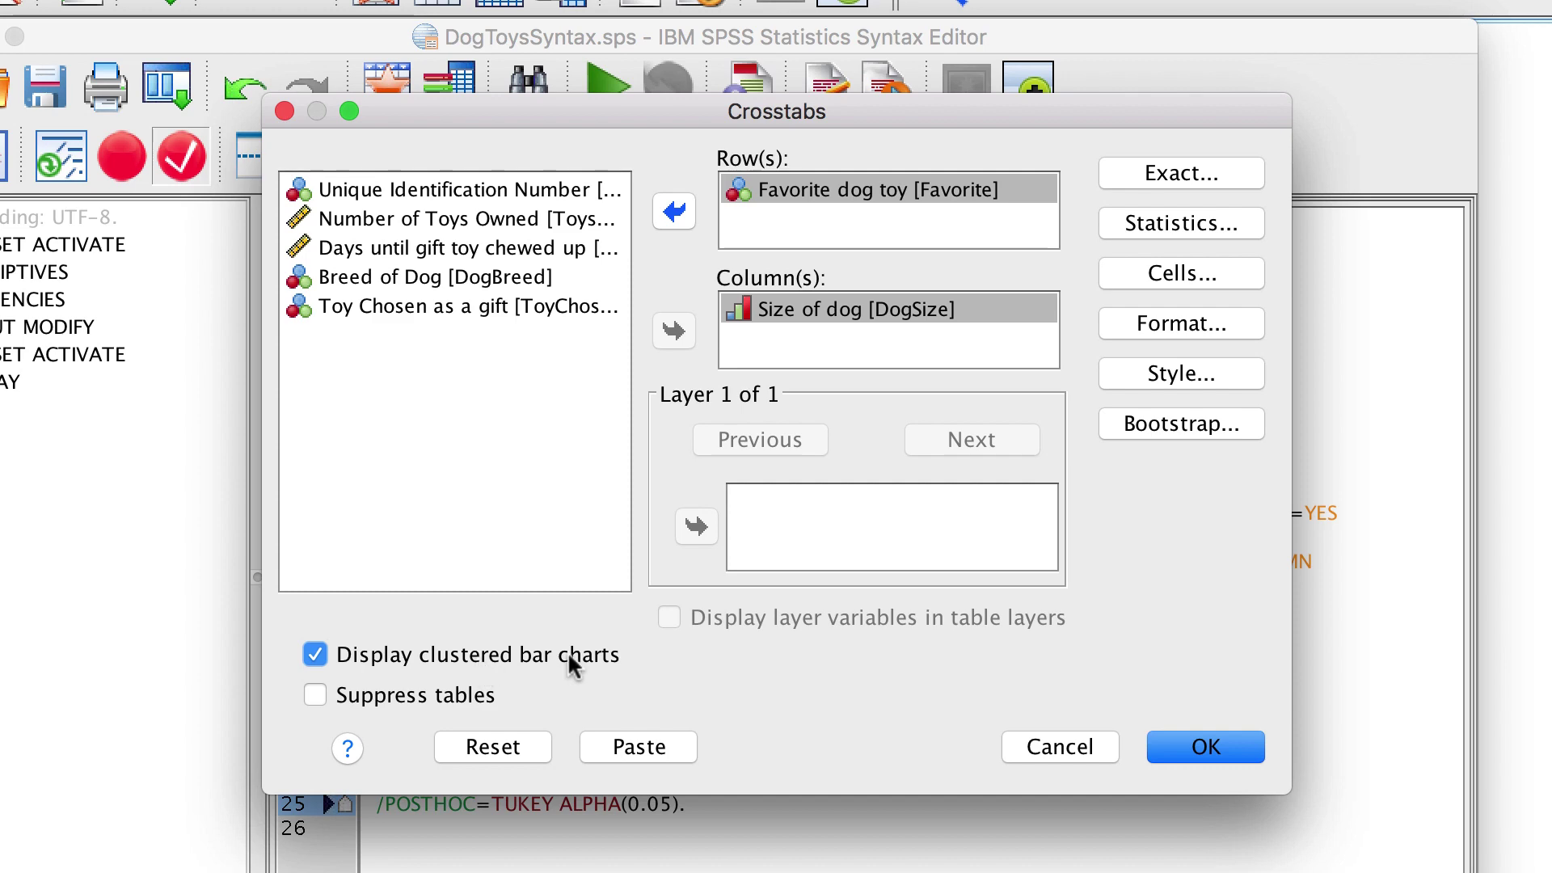
click(646, 747)
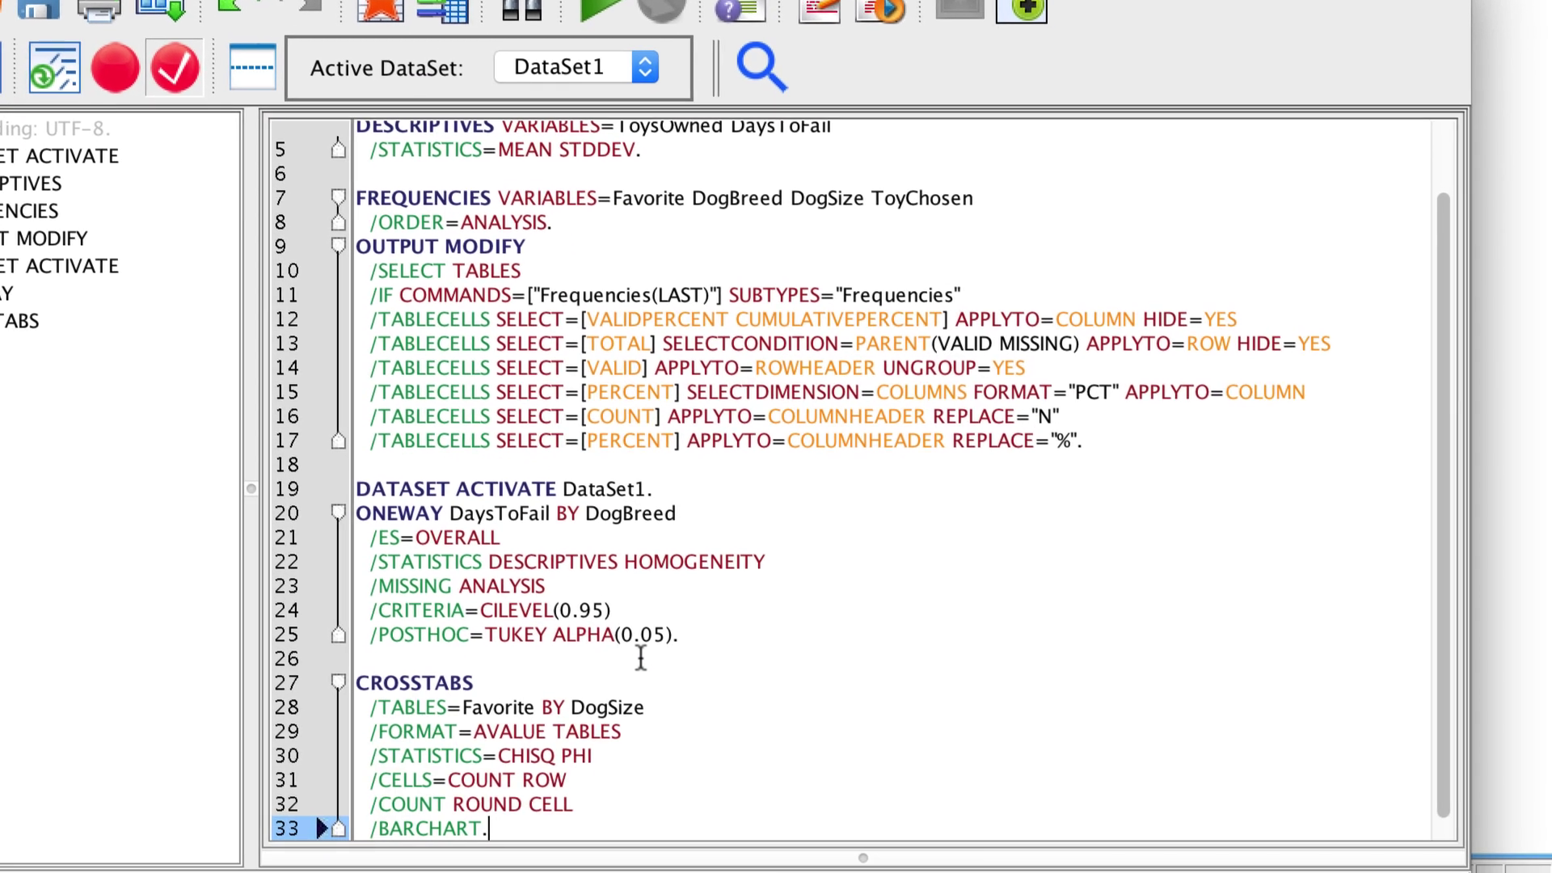
scroll(638, 617, down, 1)
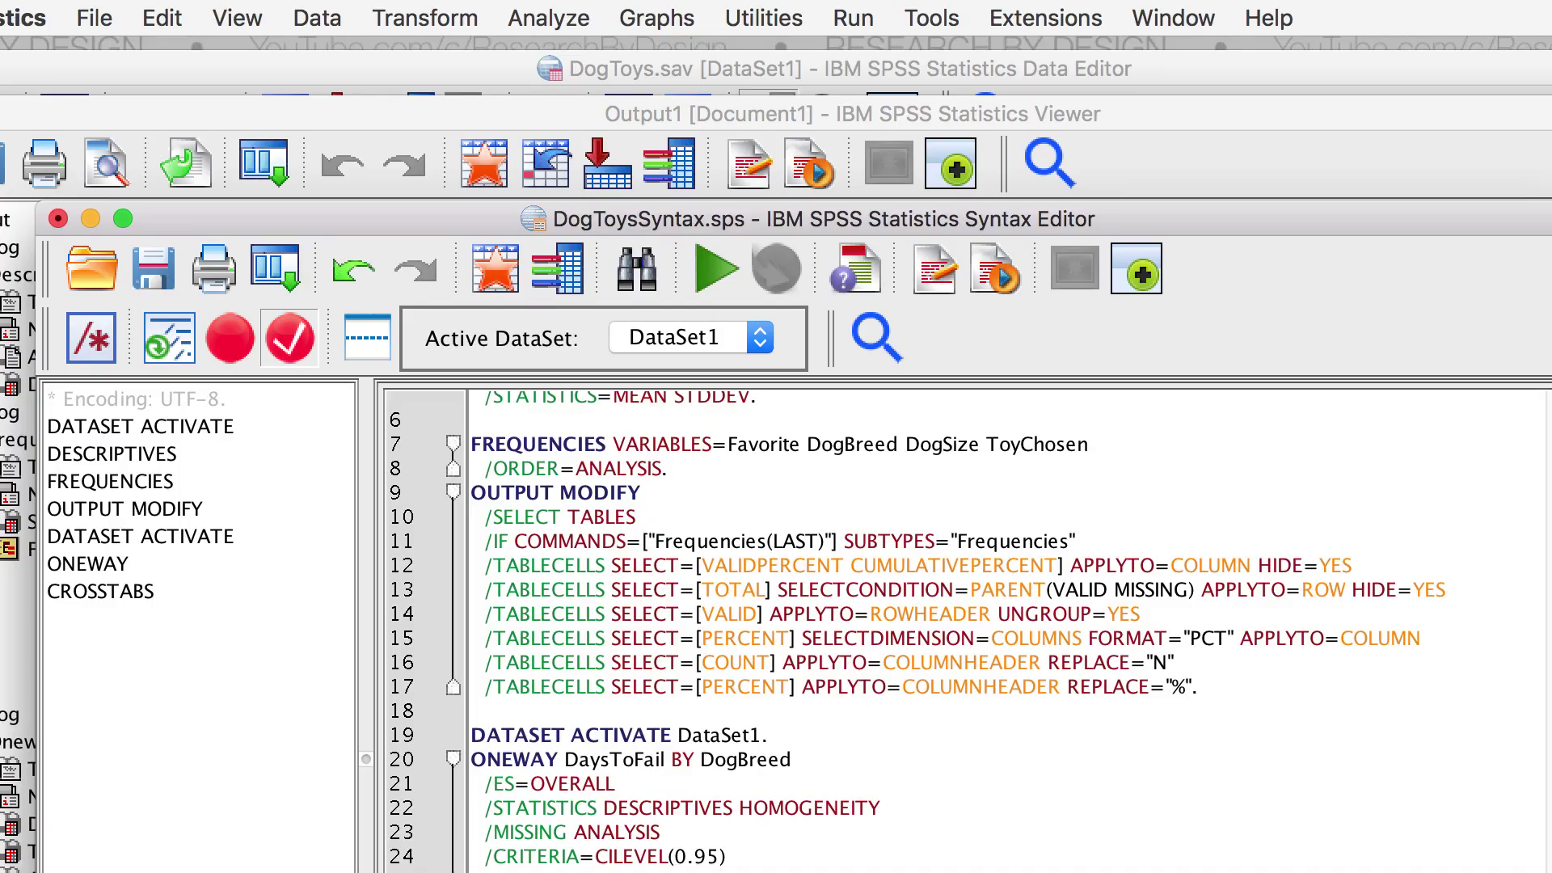
Set up a bivariate Pearson correlation between Number of Toys Owned and Days until gift toy chewed up, and paste its command into the syntax file
click(549, 17)
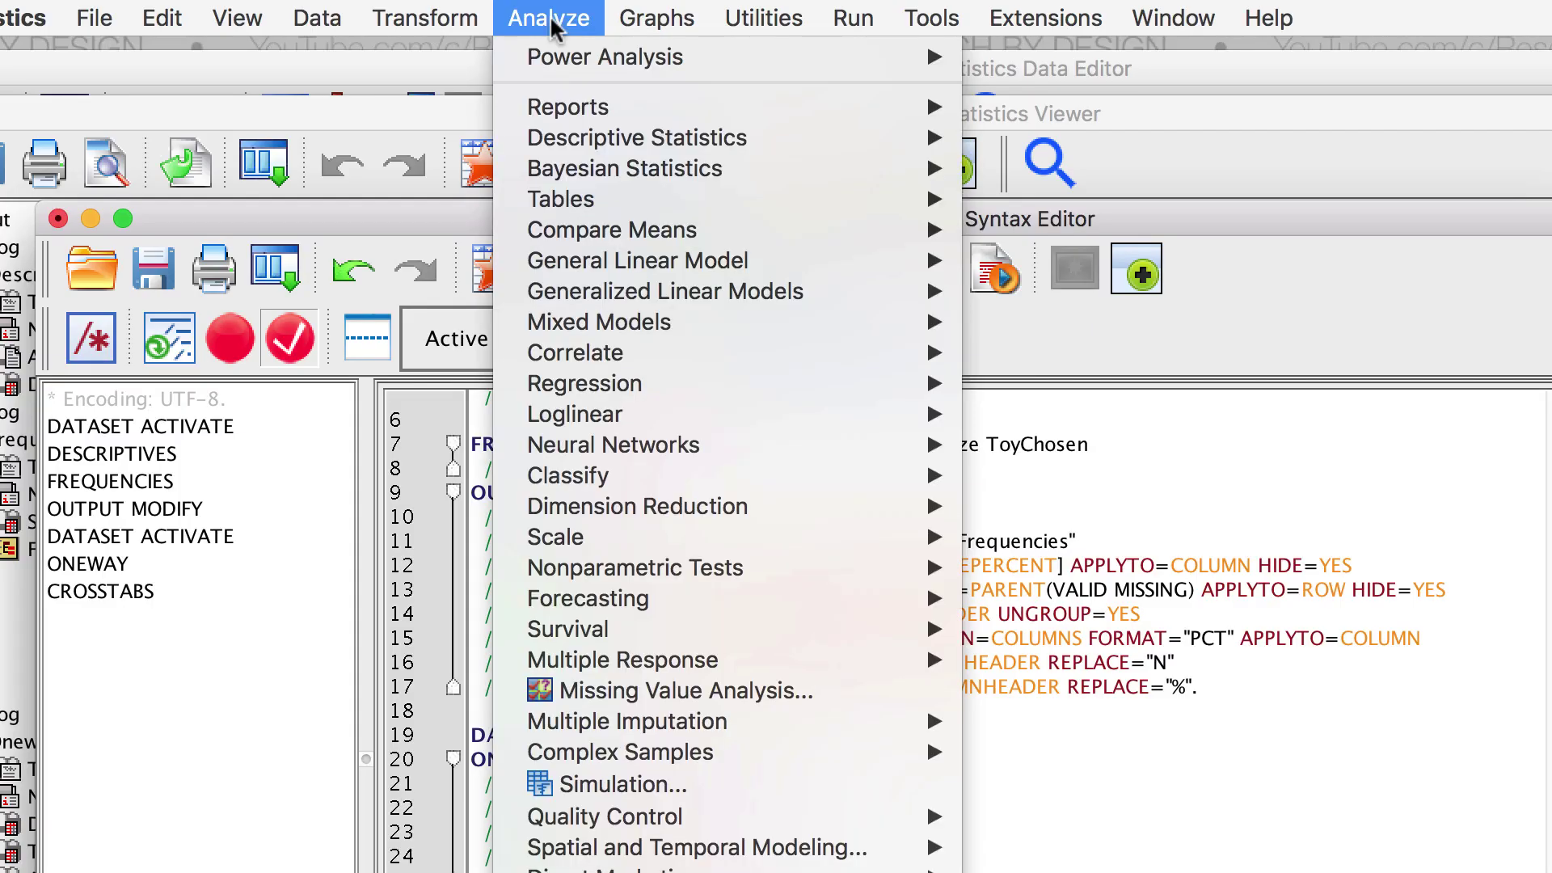
mouse_move(711, 353)
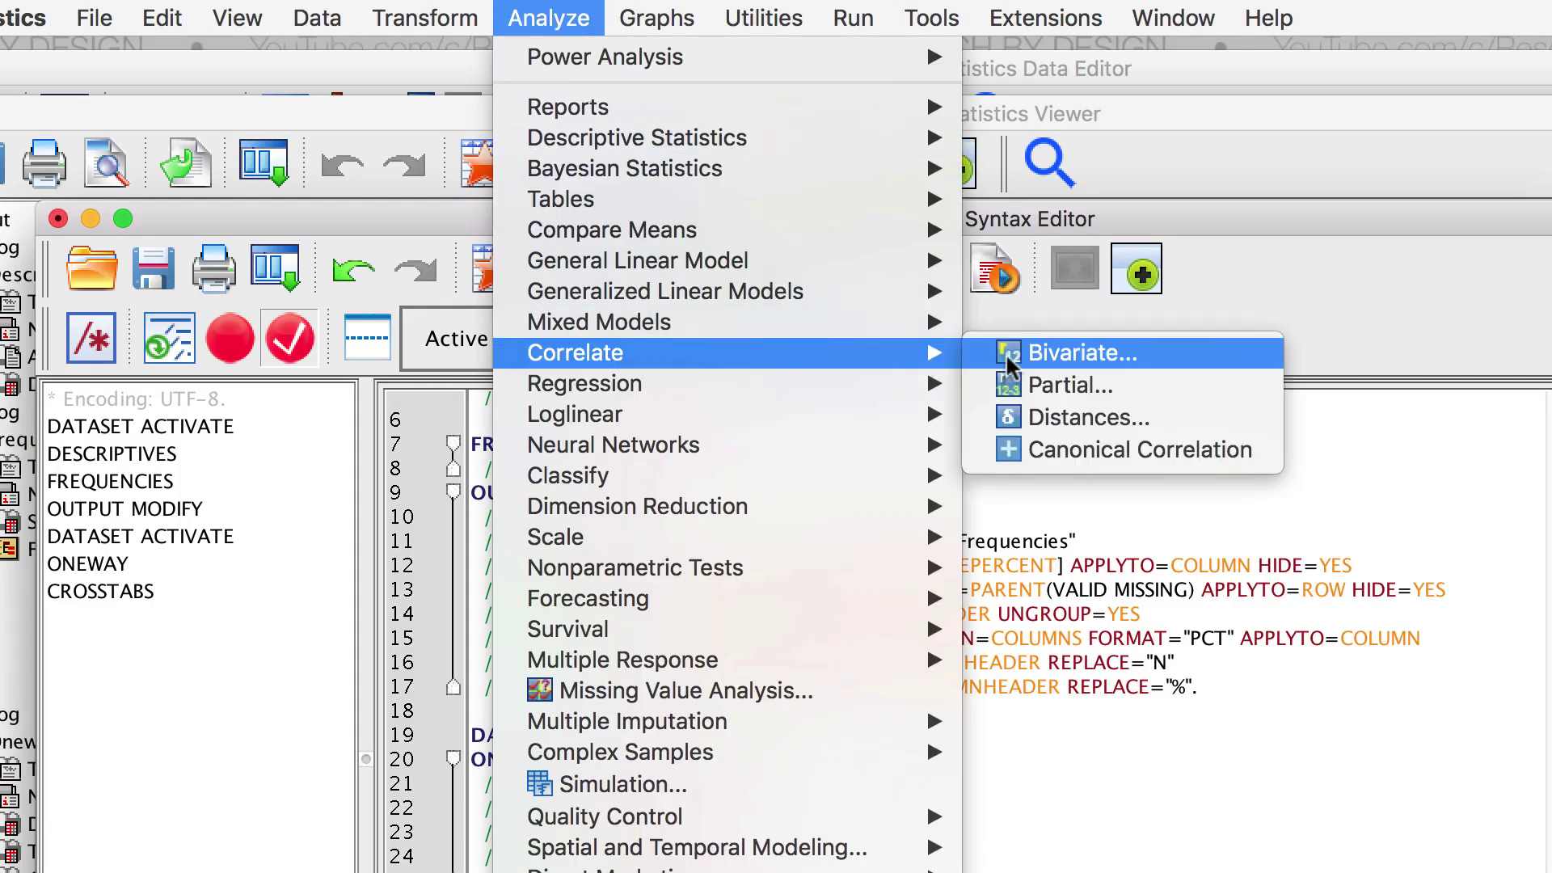
click(1212, 356)
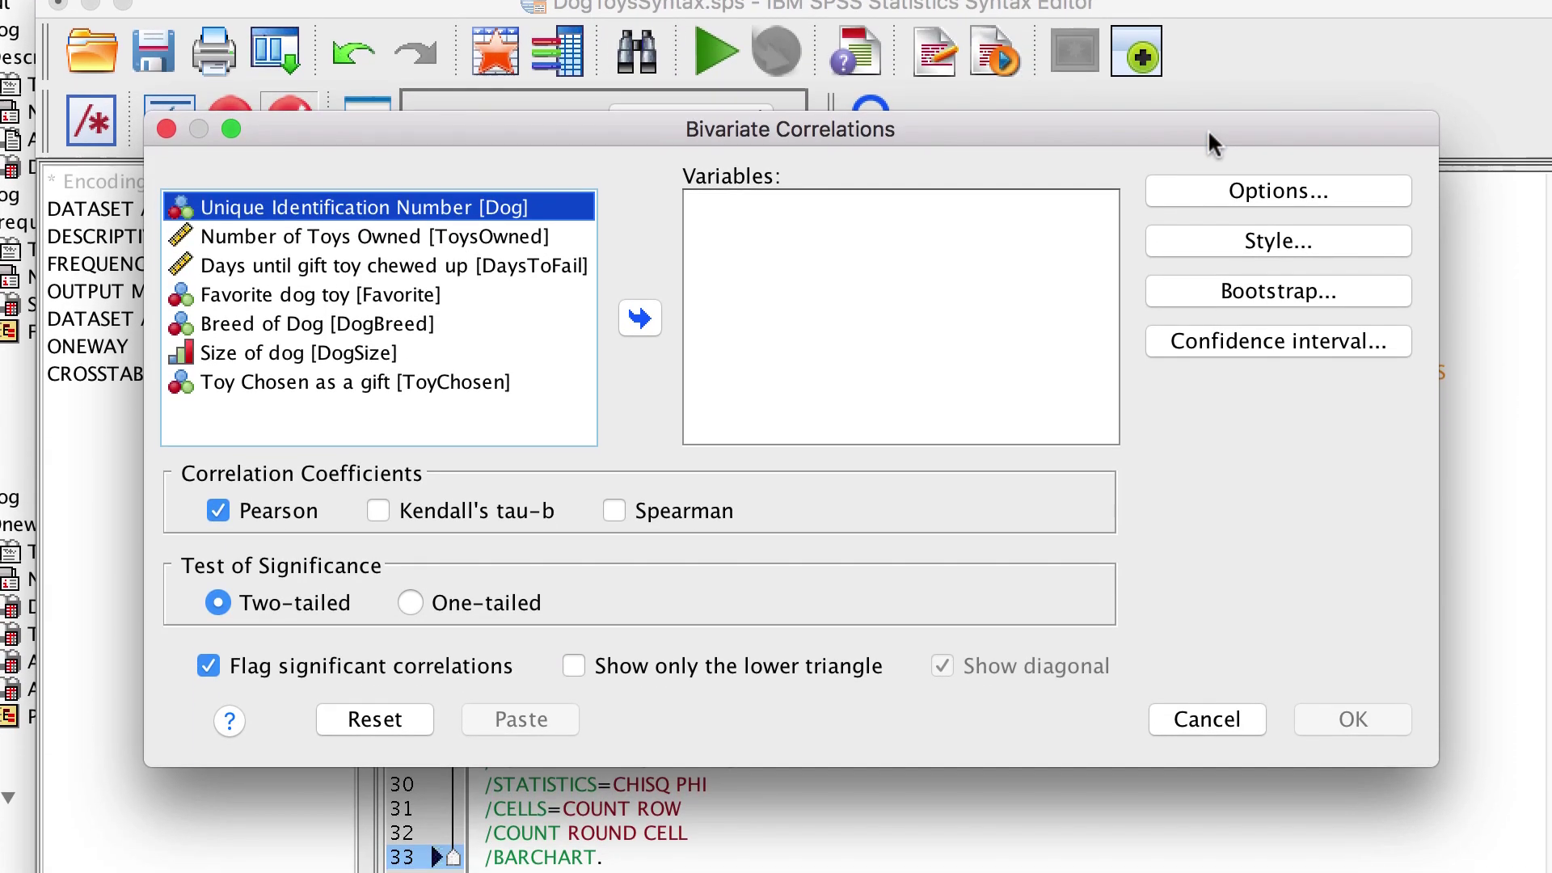
click(352, 236)
click(639, 318)
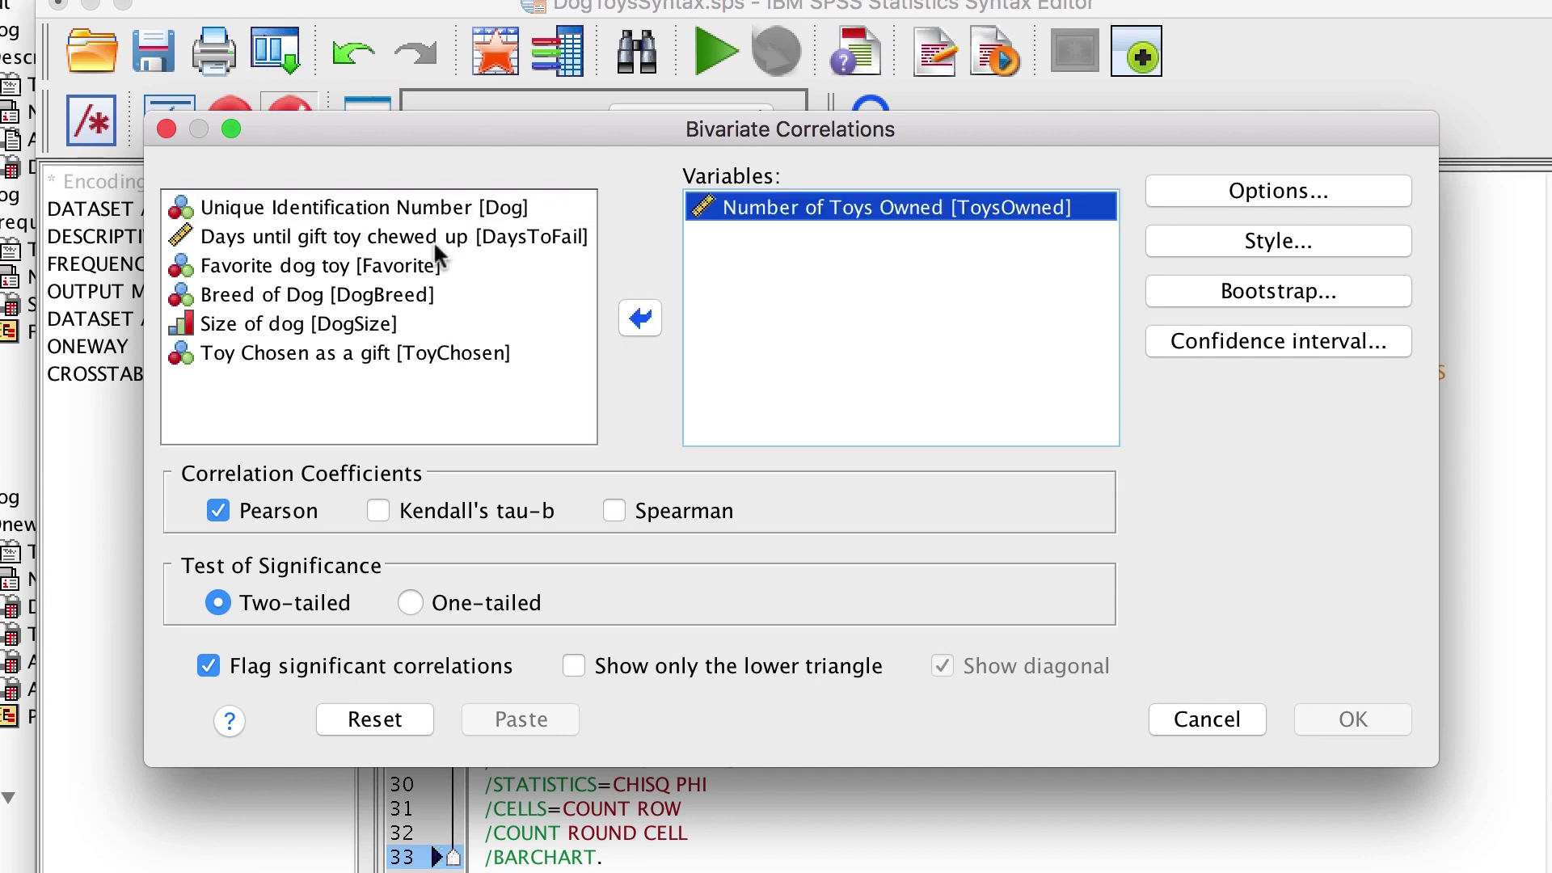
click(403, 234)
click(635, 320)
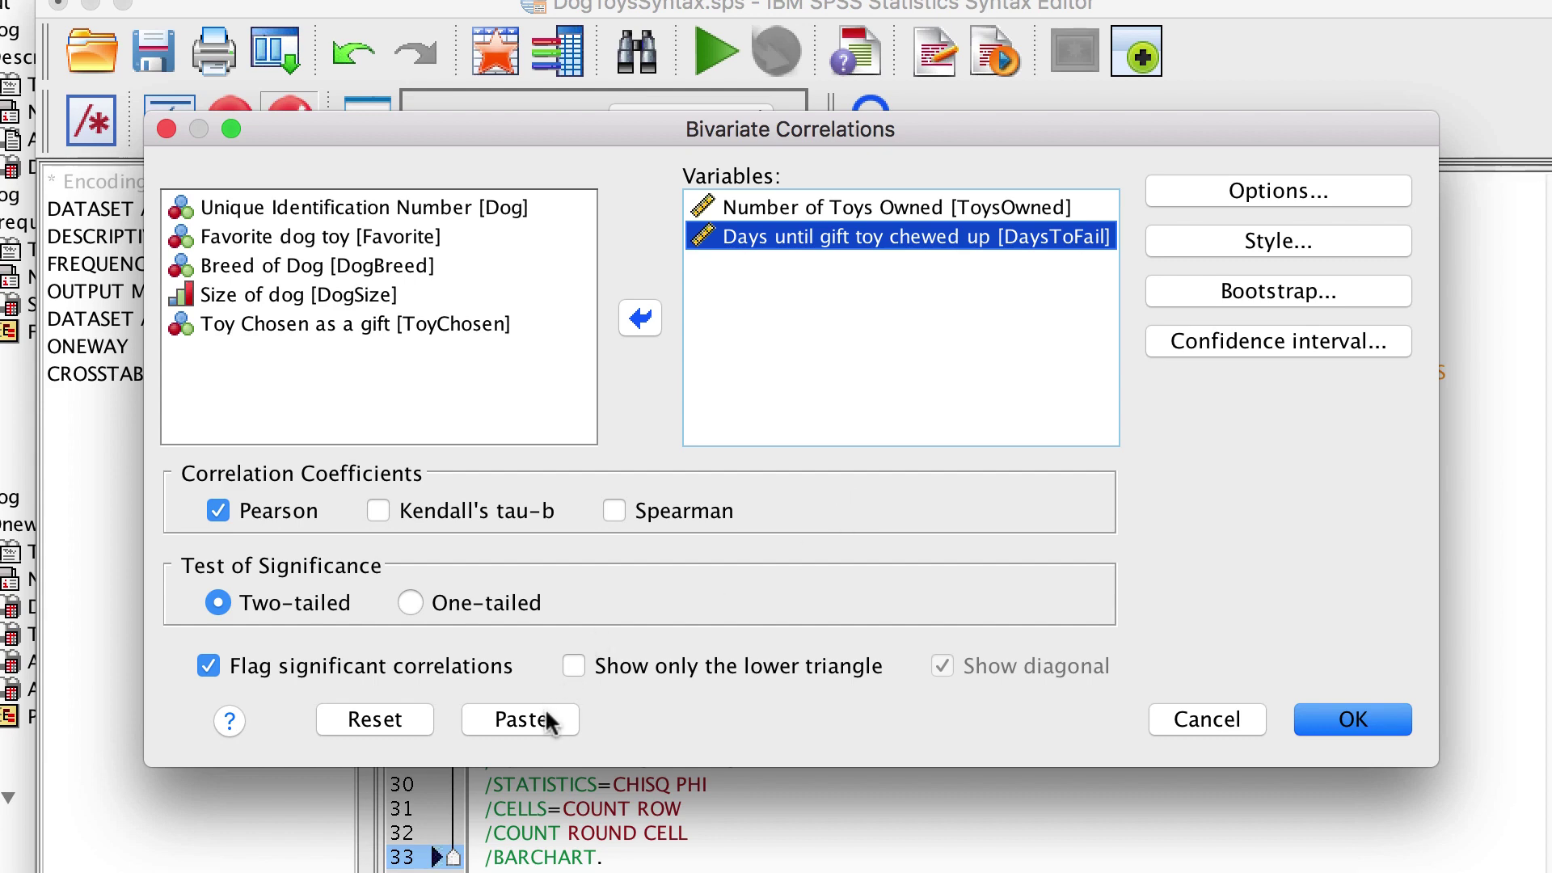
click(522, 719)
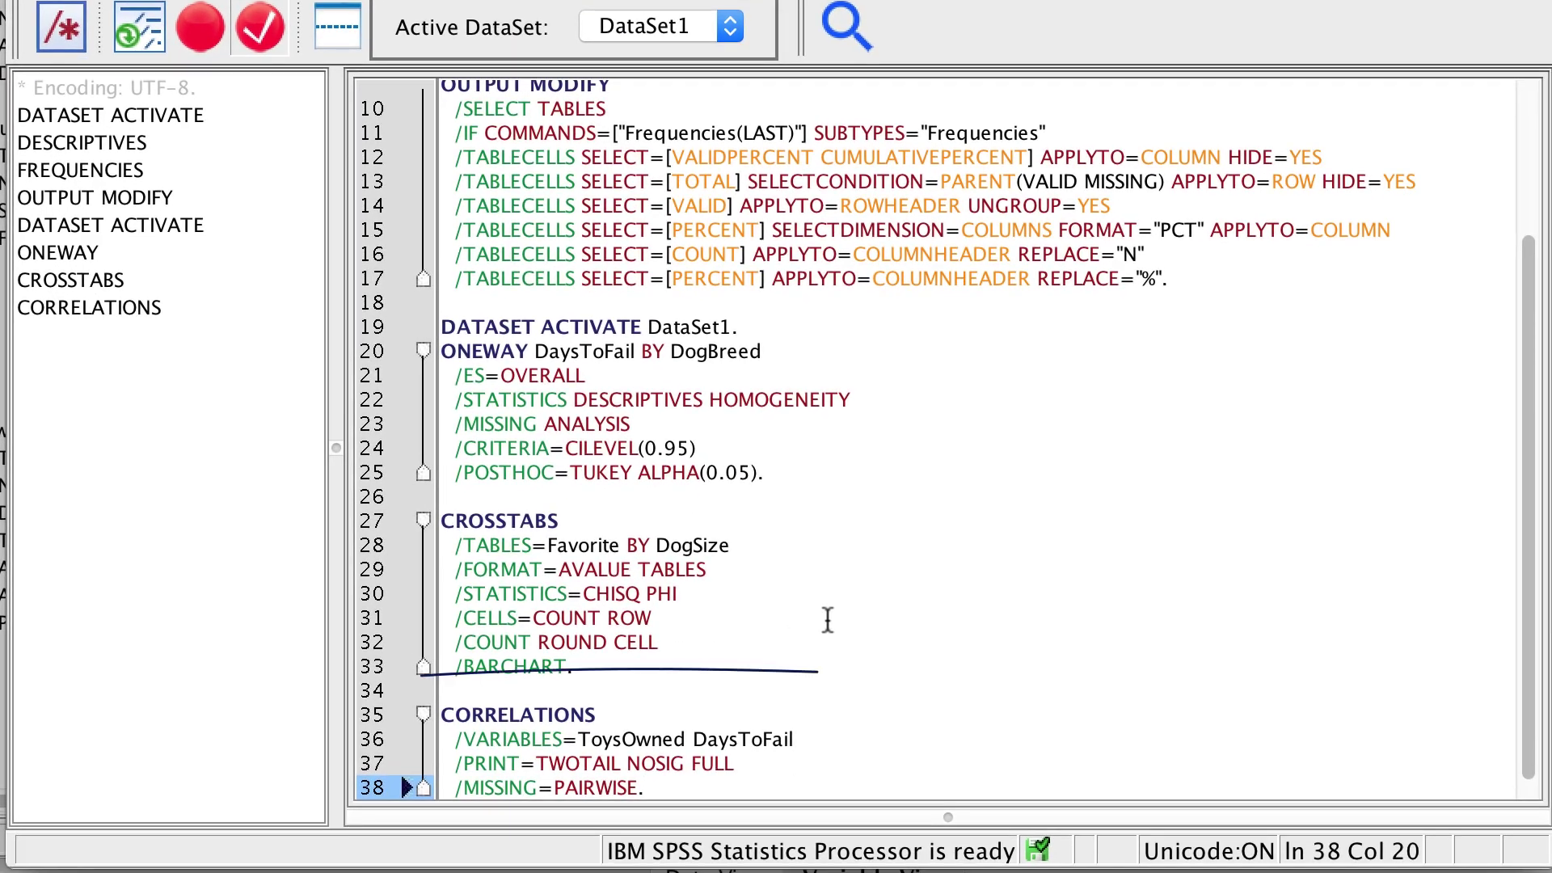
mouse_move(871, 670)
mouse_down()
mouse_move(433, 822)
mouse_move(434, 679)
mouse_up()
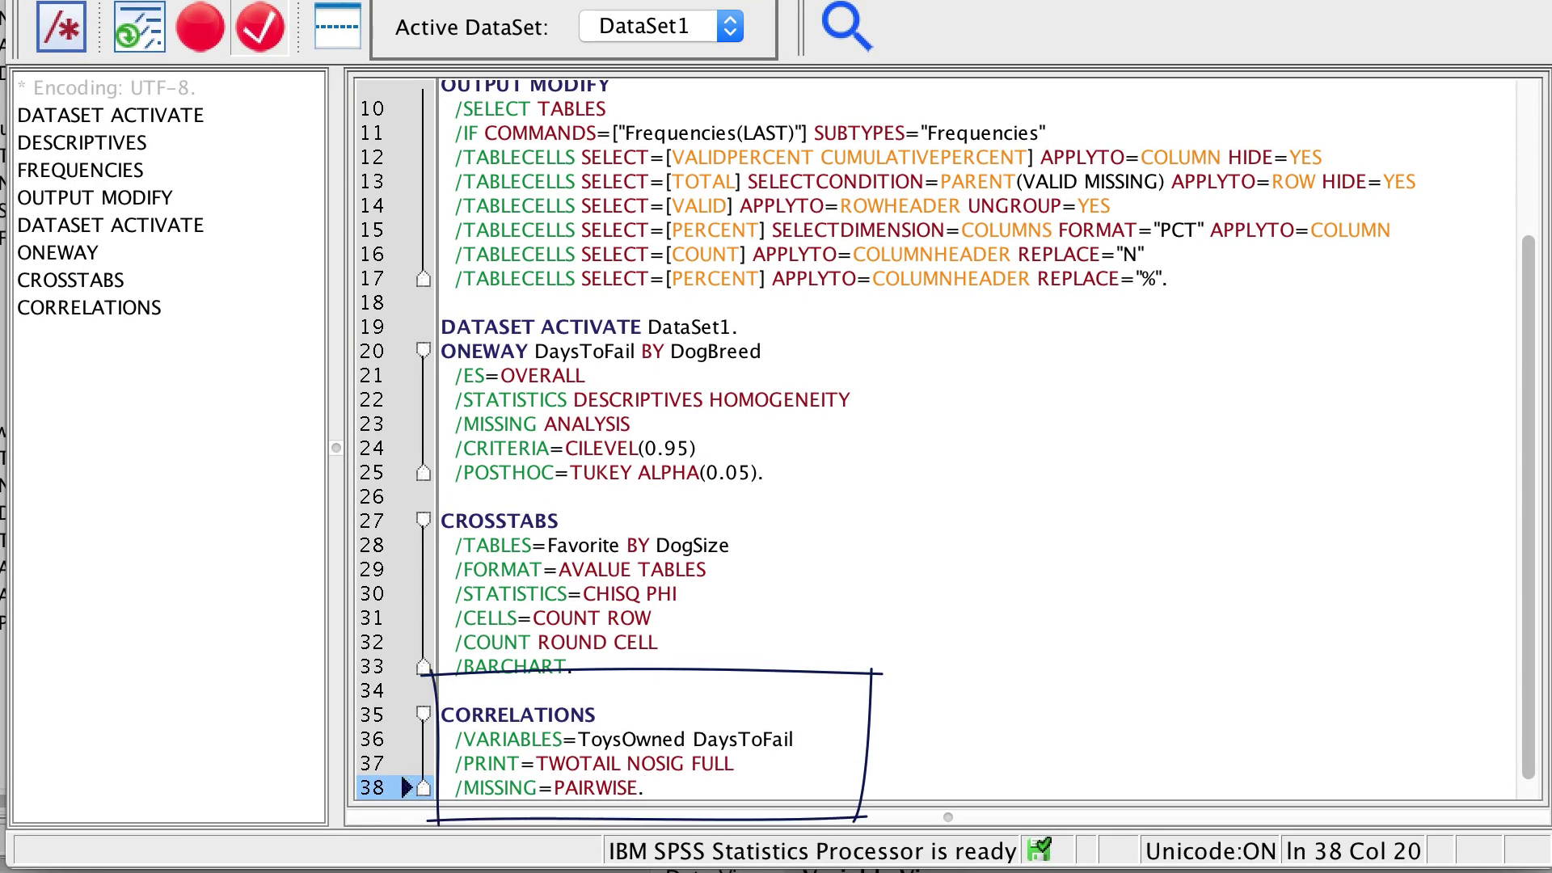
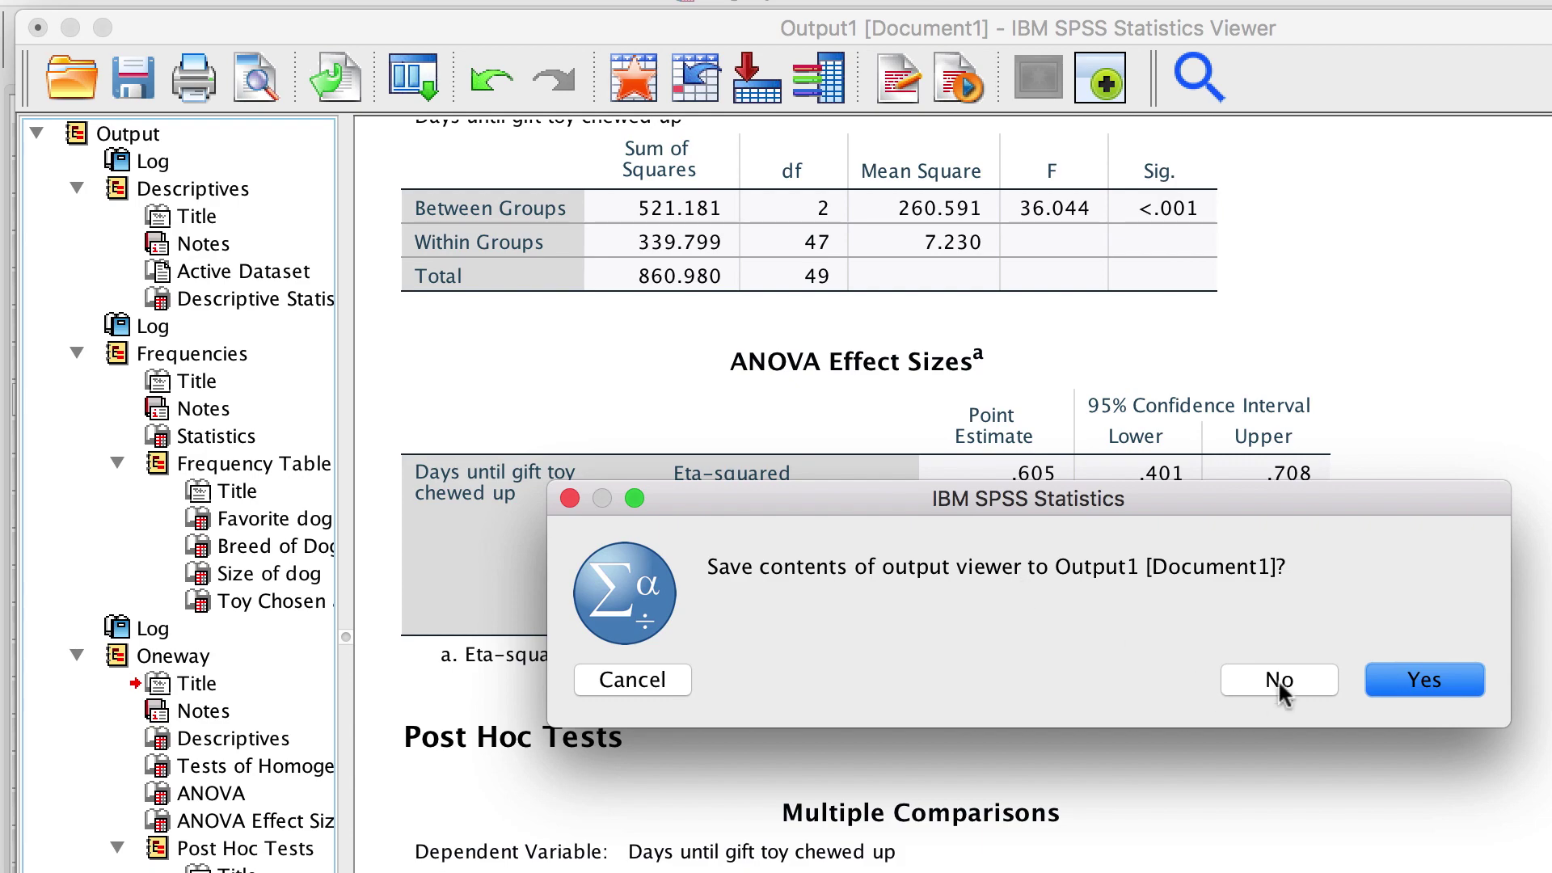
Discard the existing output without saving, and run the complete syntax from DATASET ACTIVATE through CORRELATIONS to produce fresh output
click(1279, 682)
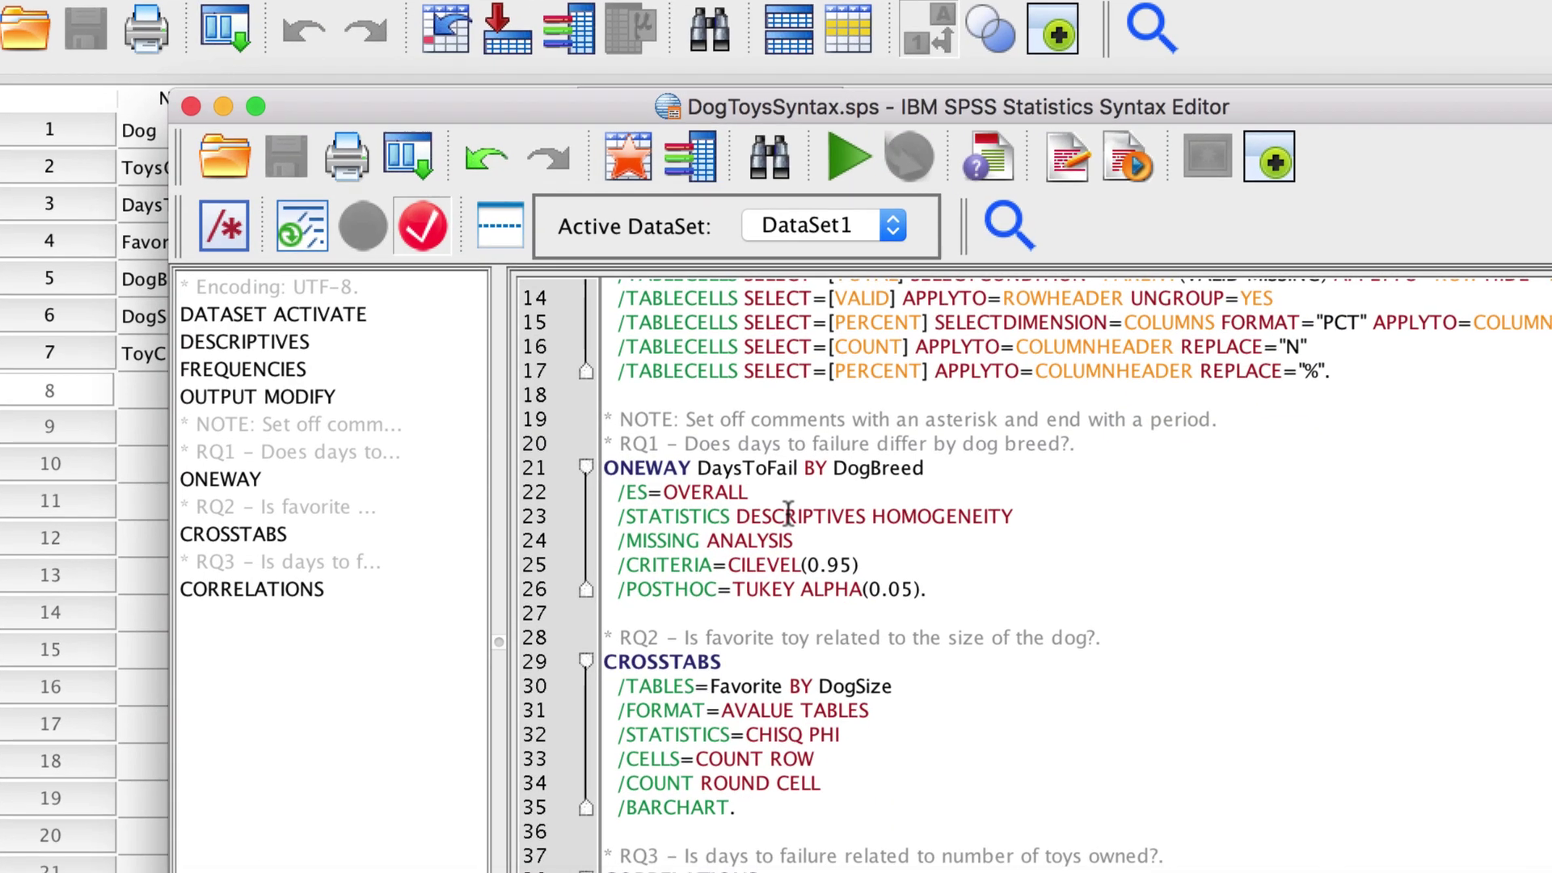
scroll(811, 520, up, 5)
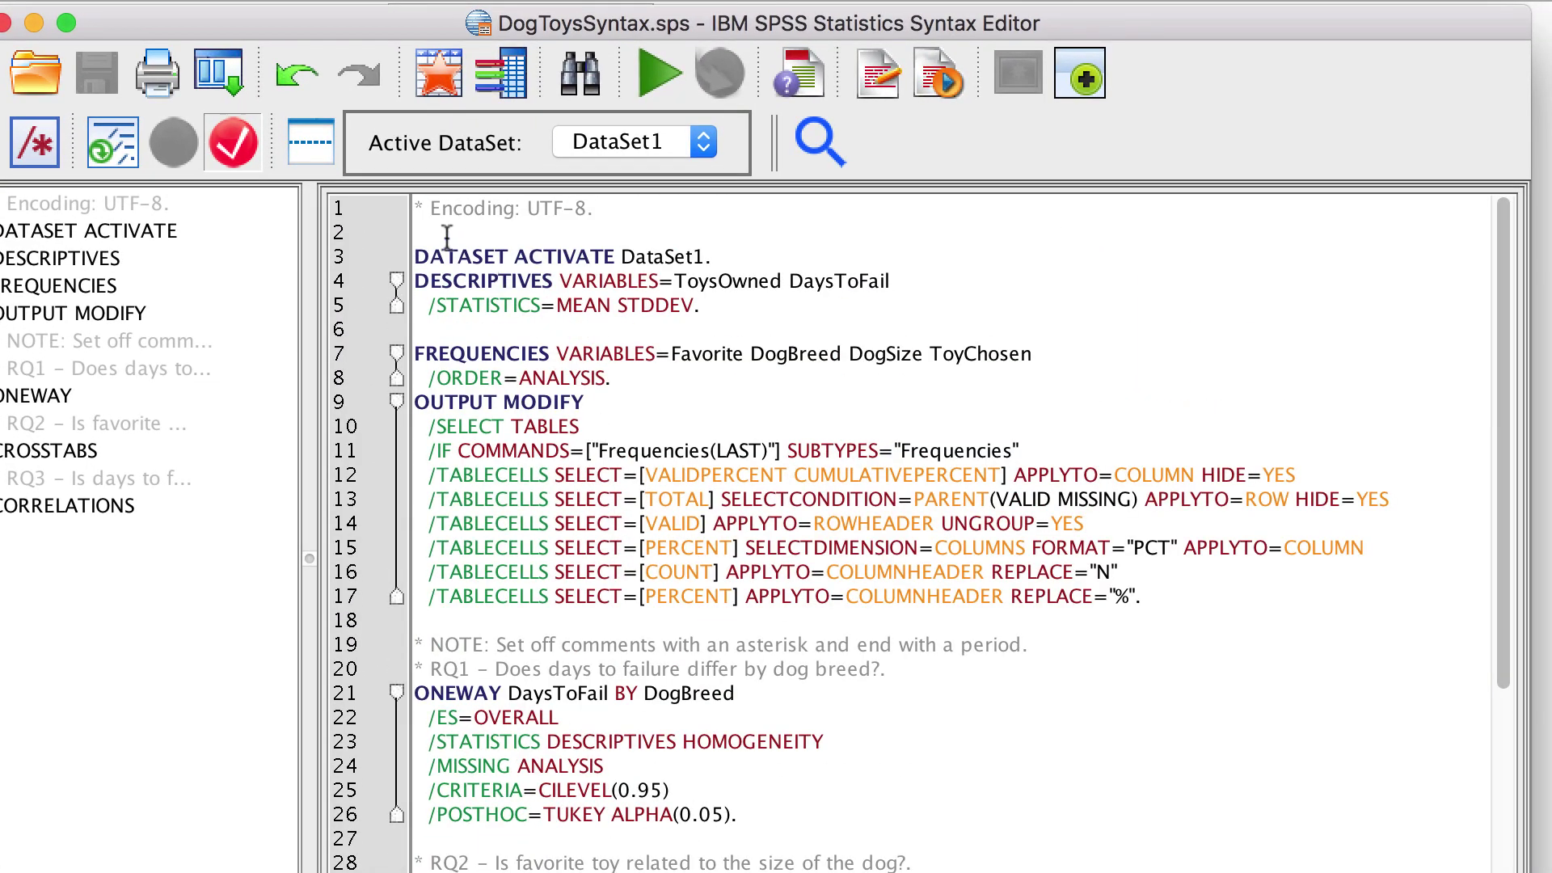
drag(447, 238, 752, 870)
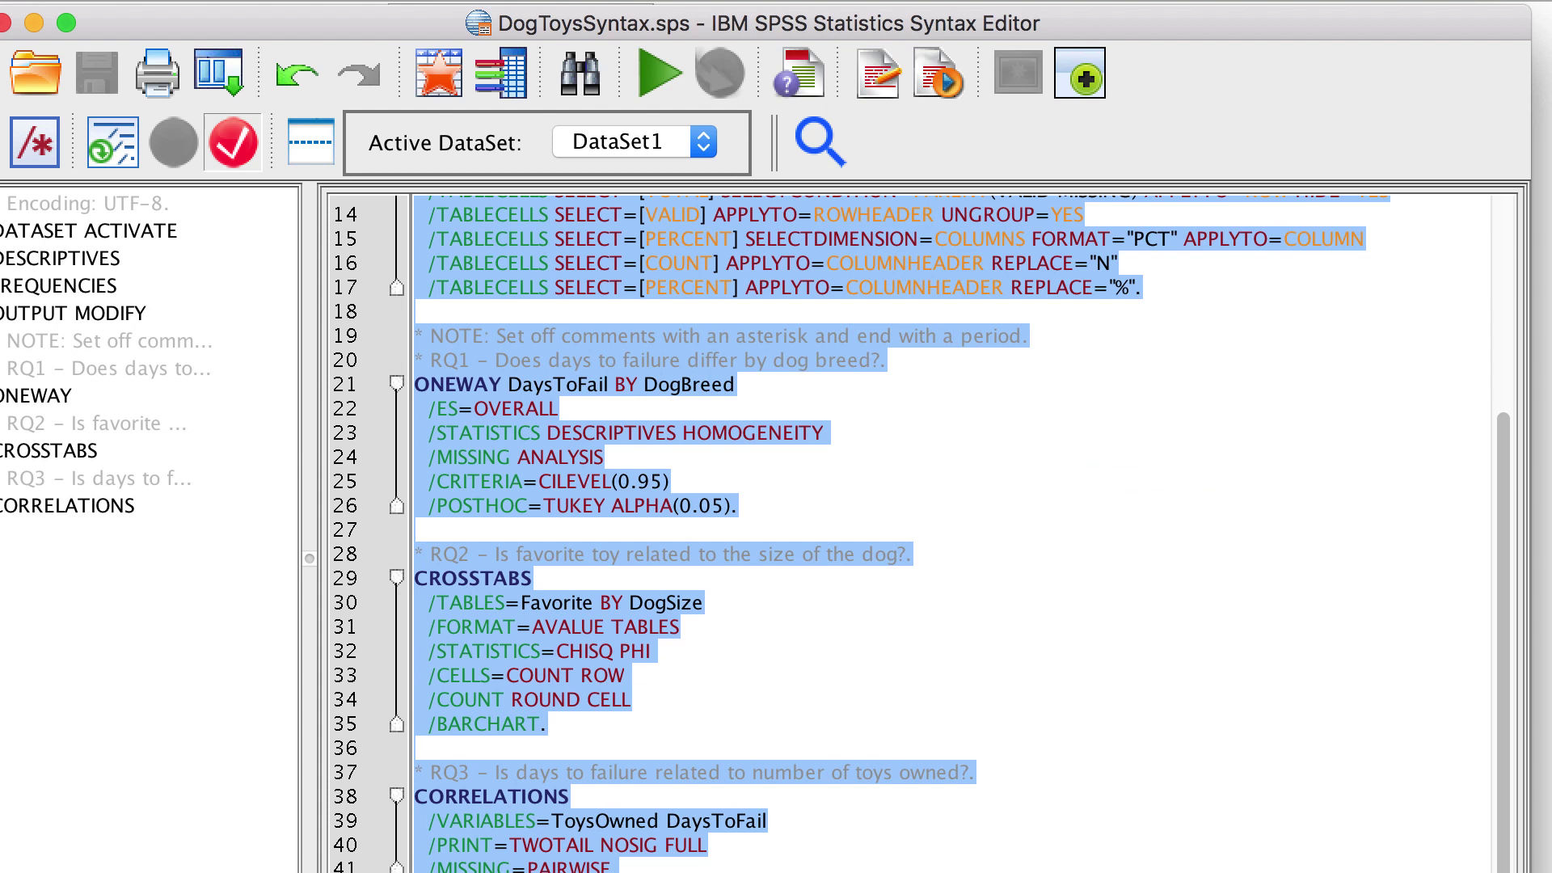
click(656, 75)
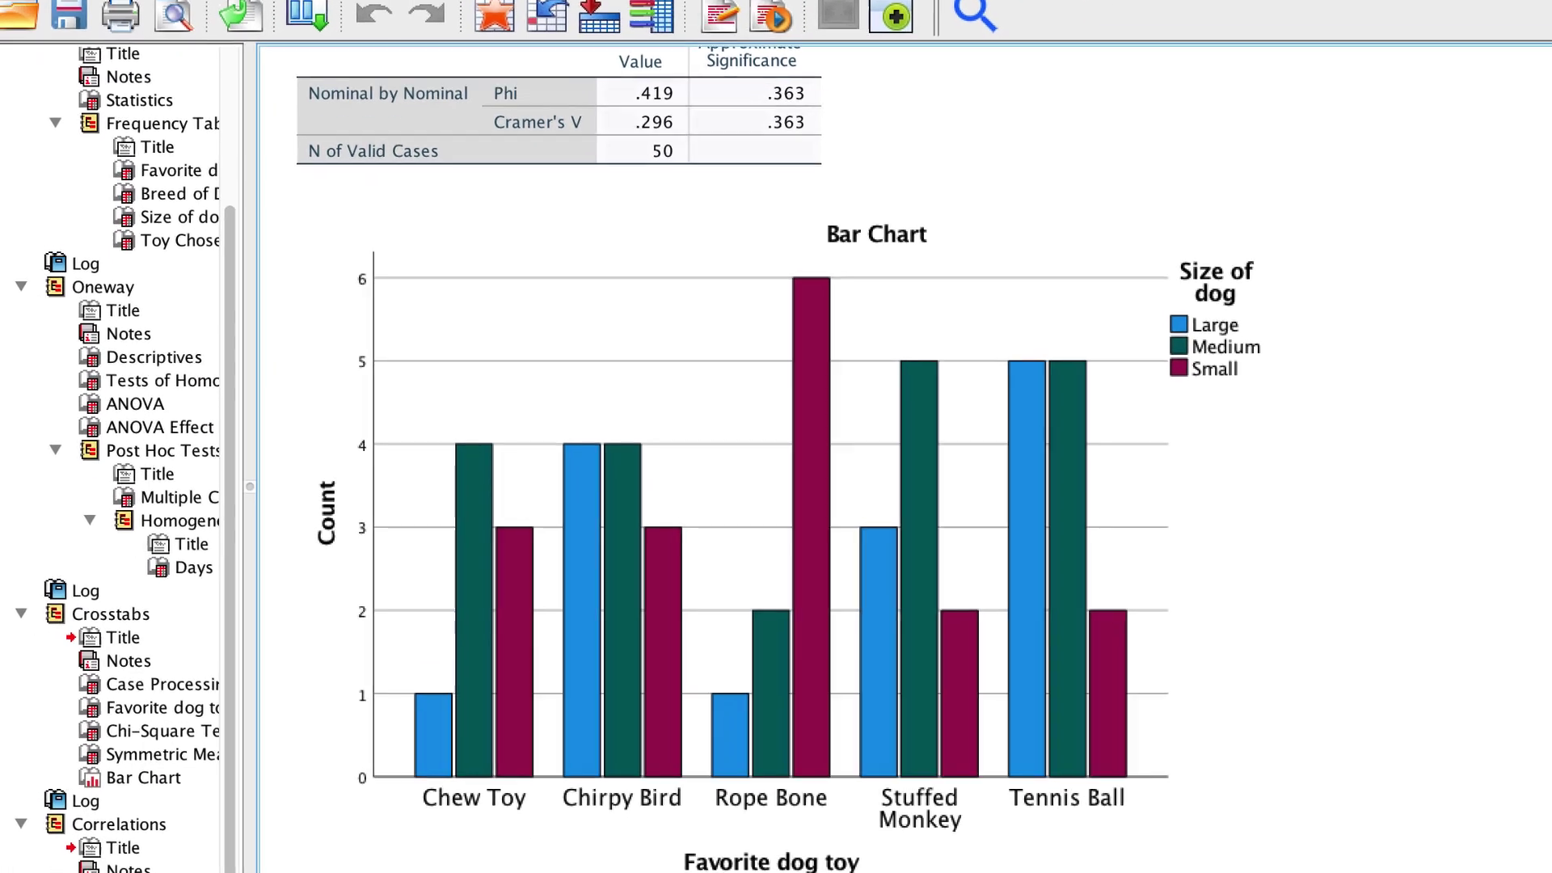
click(1174, 419)
scroll(1033, 315, up, 7)
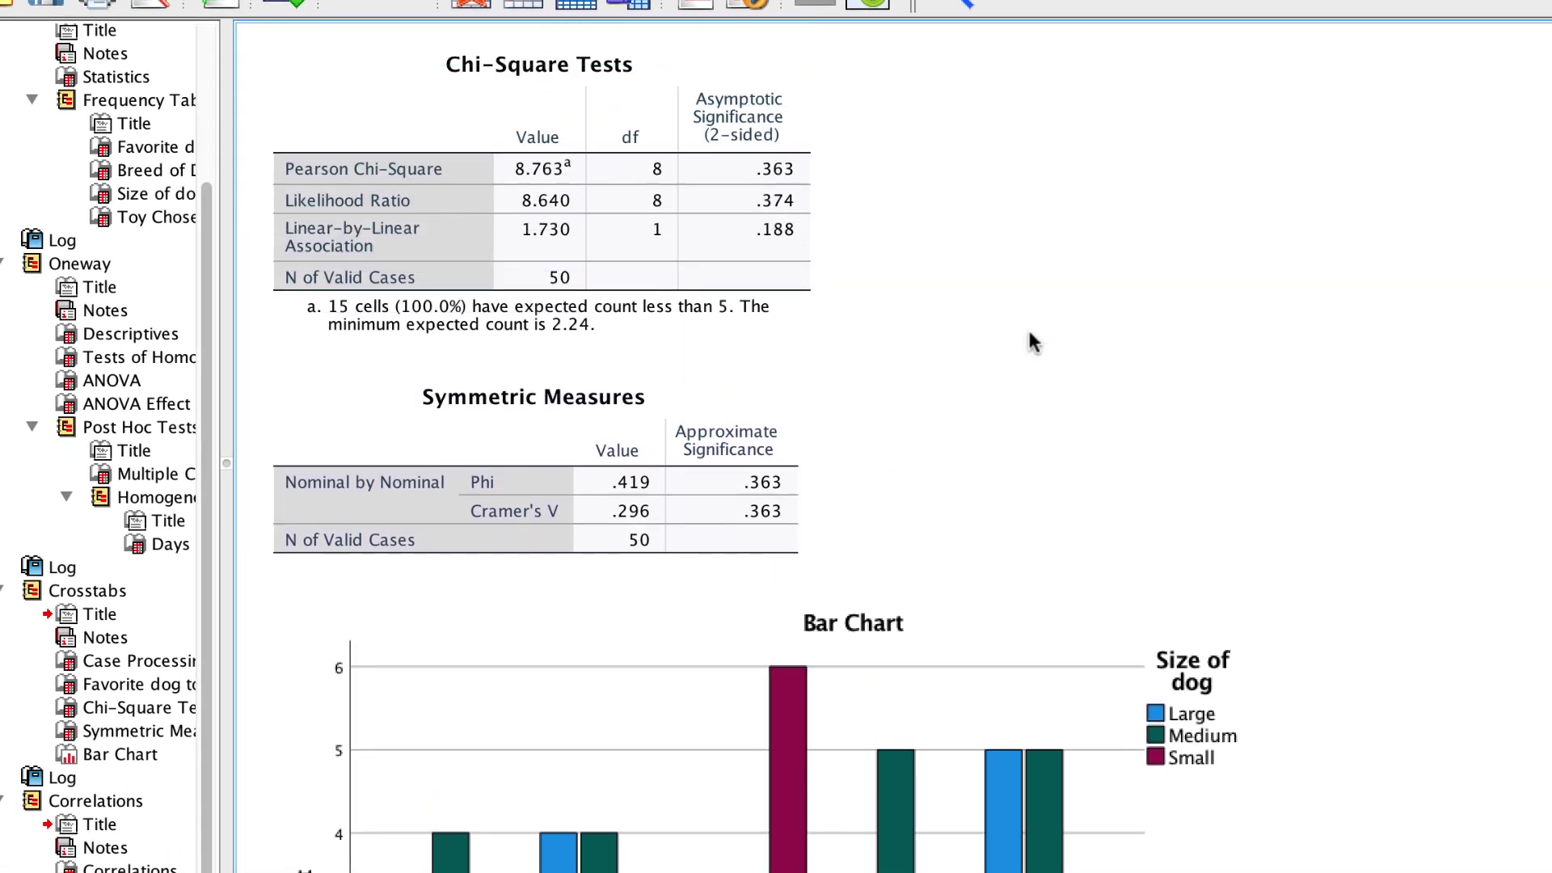
Apply the APA_TimesRoma_12pt TableLook to the Descriptive Statistics table in the output
scroll(1026, 327, up, 6)
click(1027, 327)
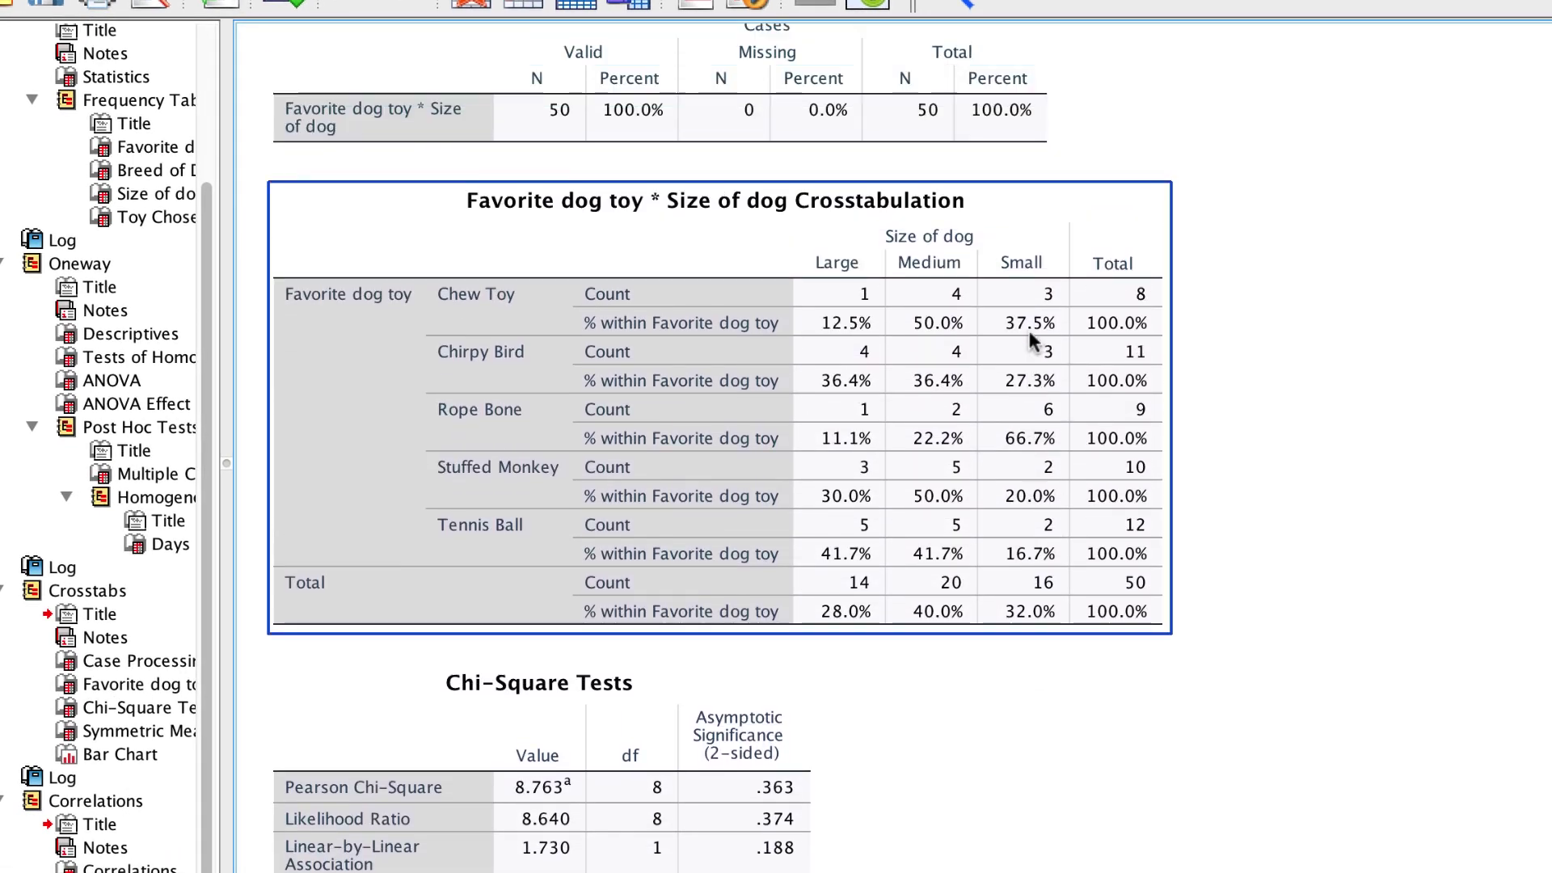
scroll(1027, 327, up, 3)
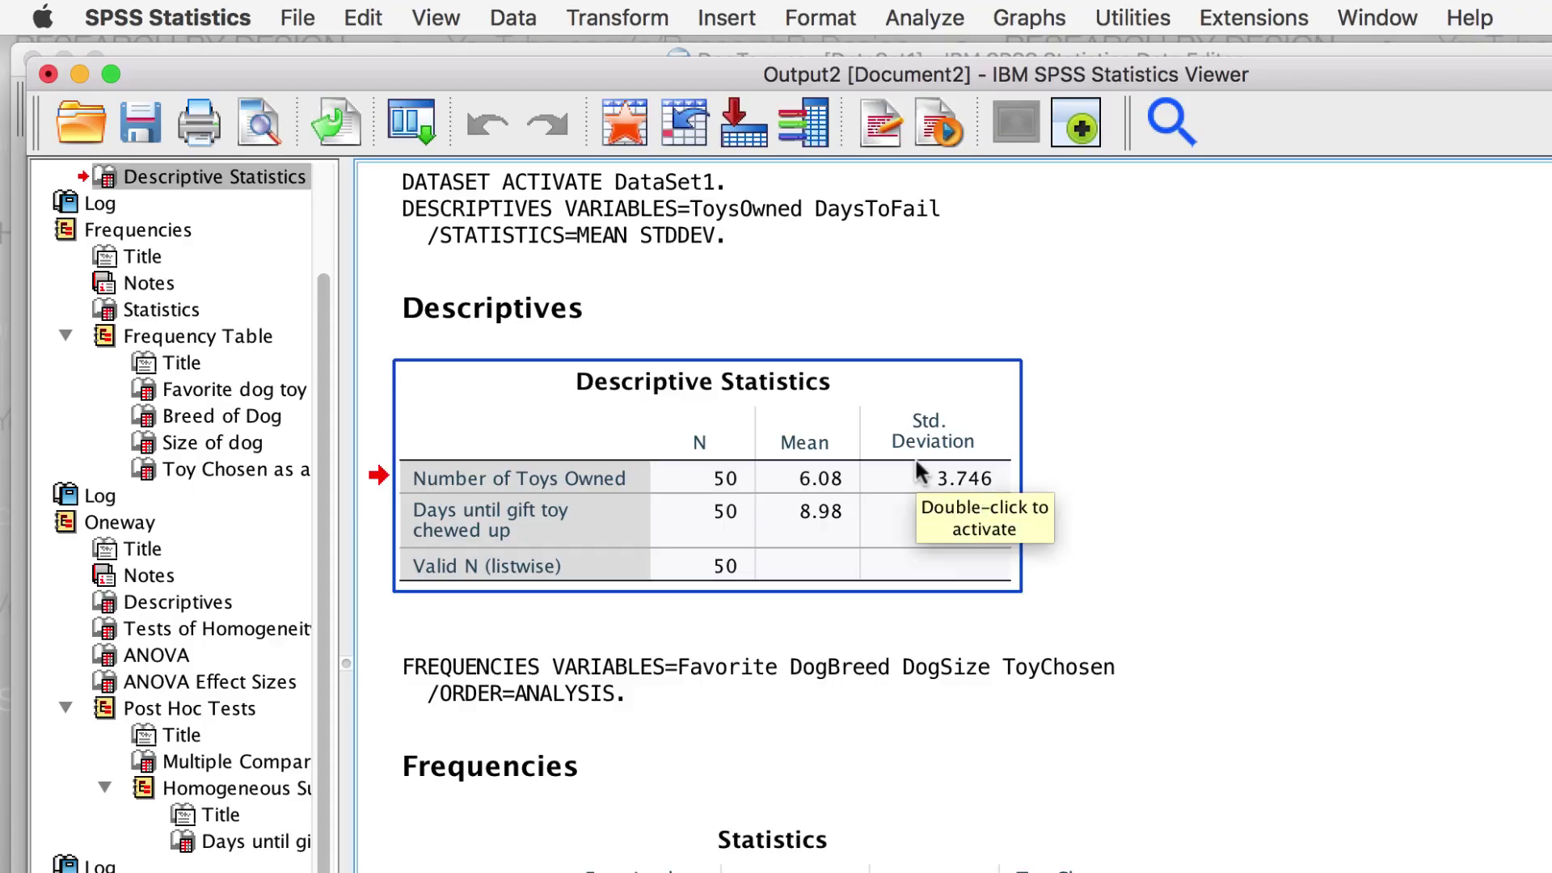
double_click(935, 434)
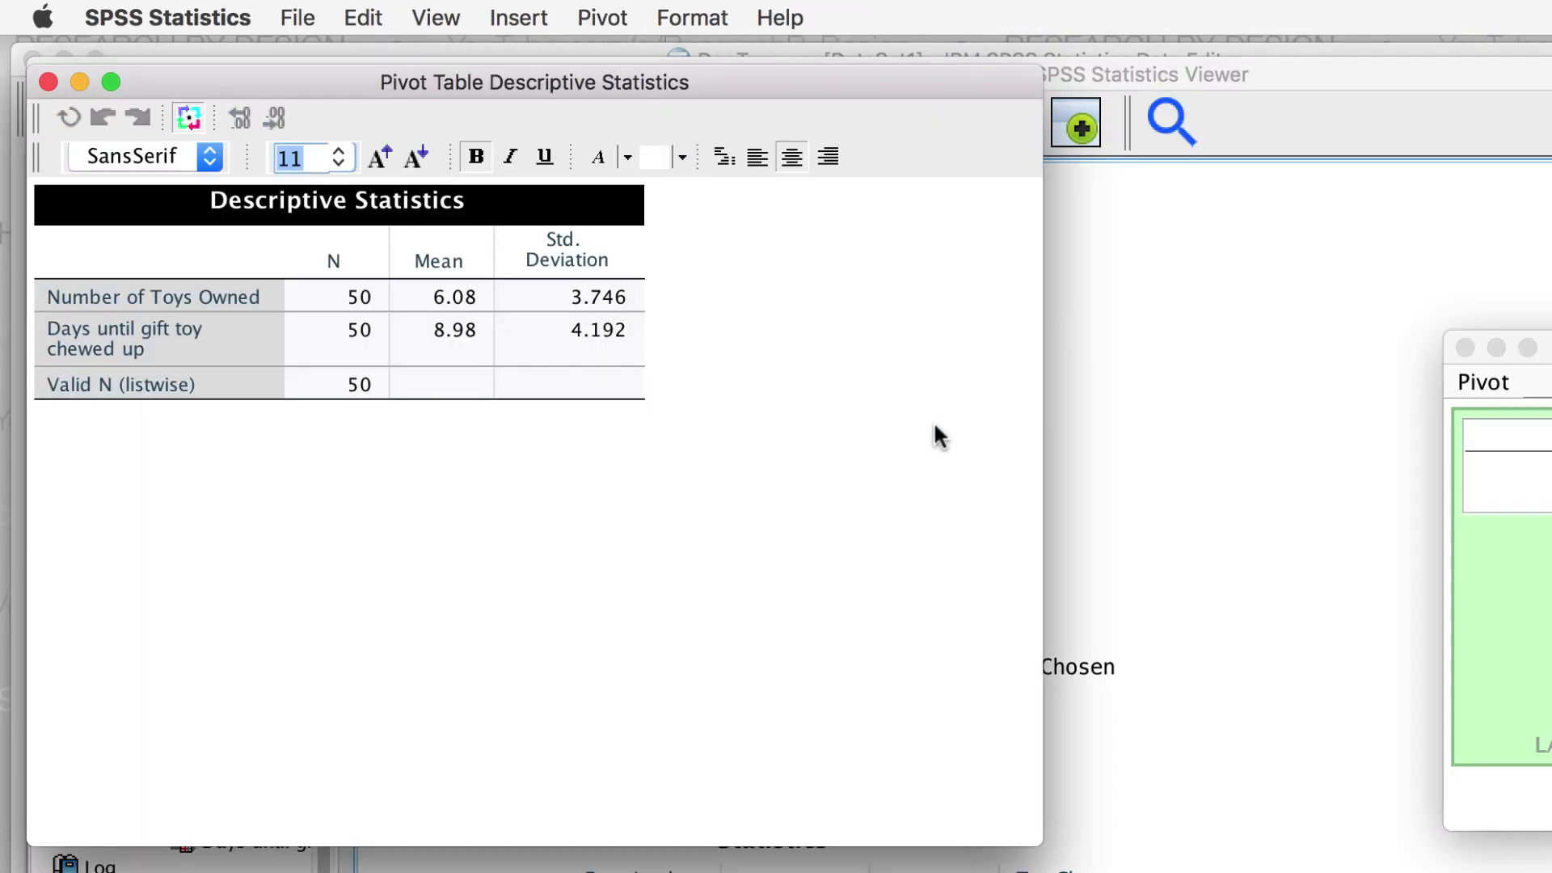
click(695, 17)
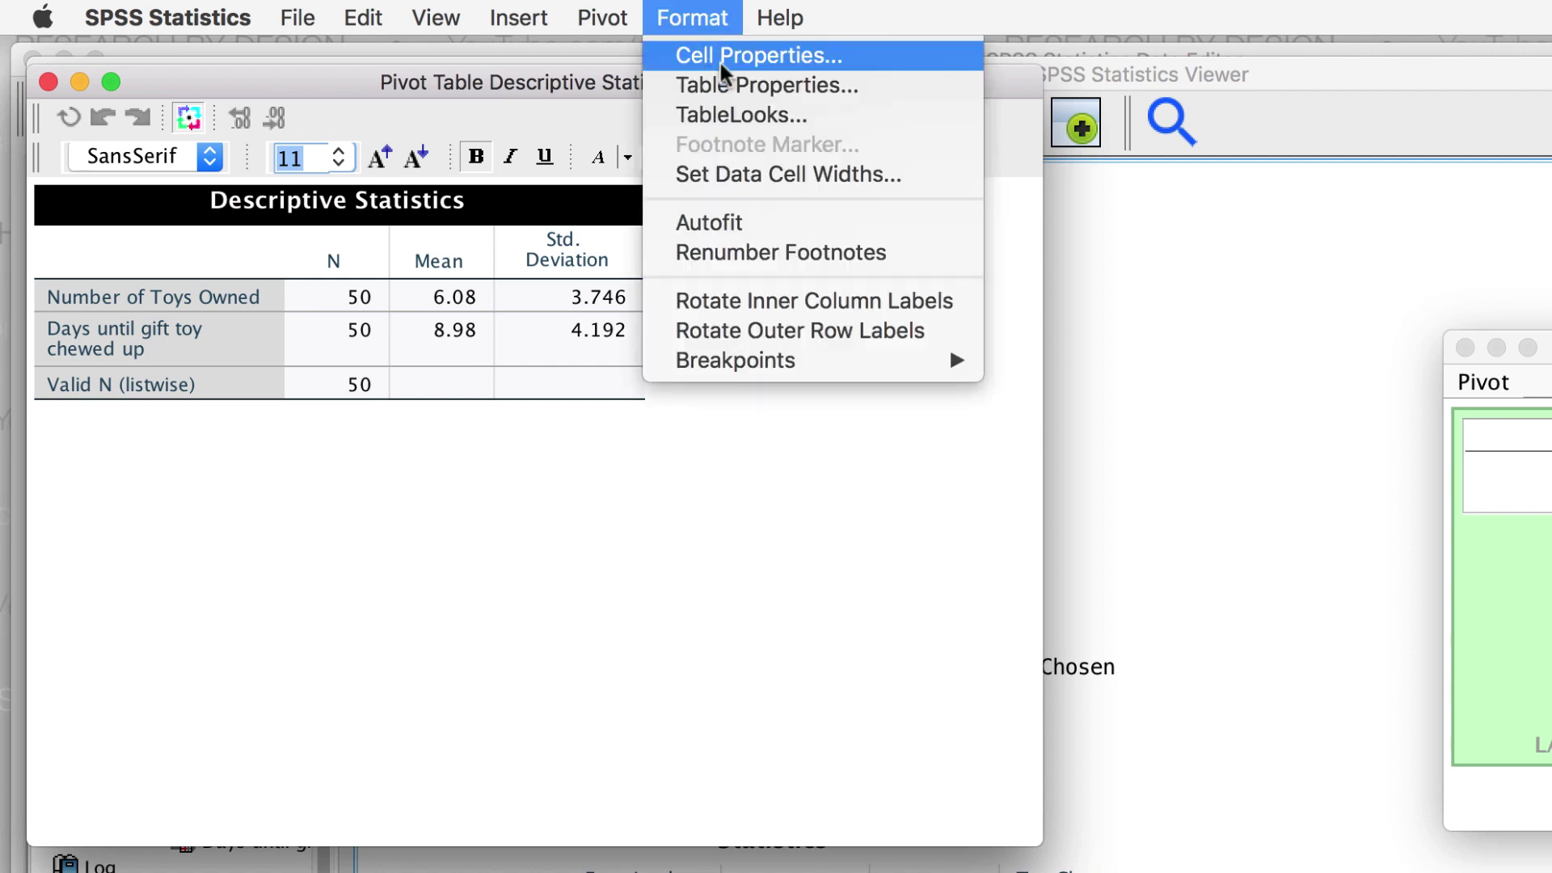
click(718, 115)
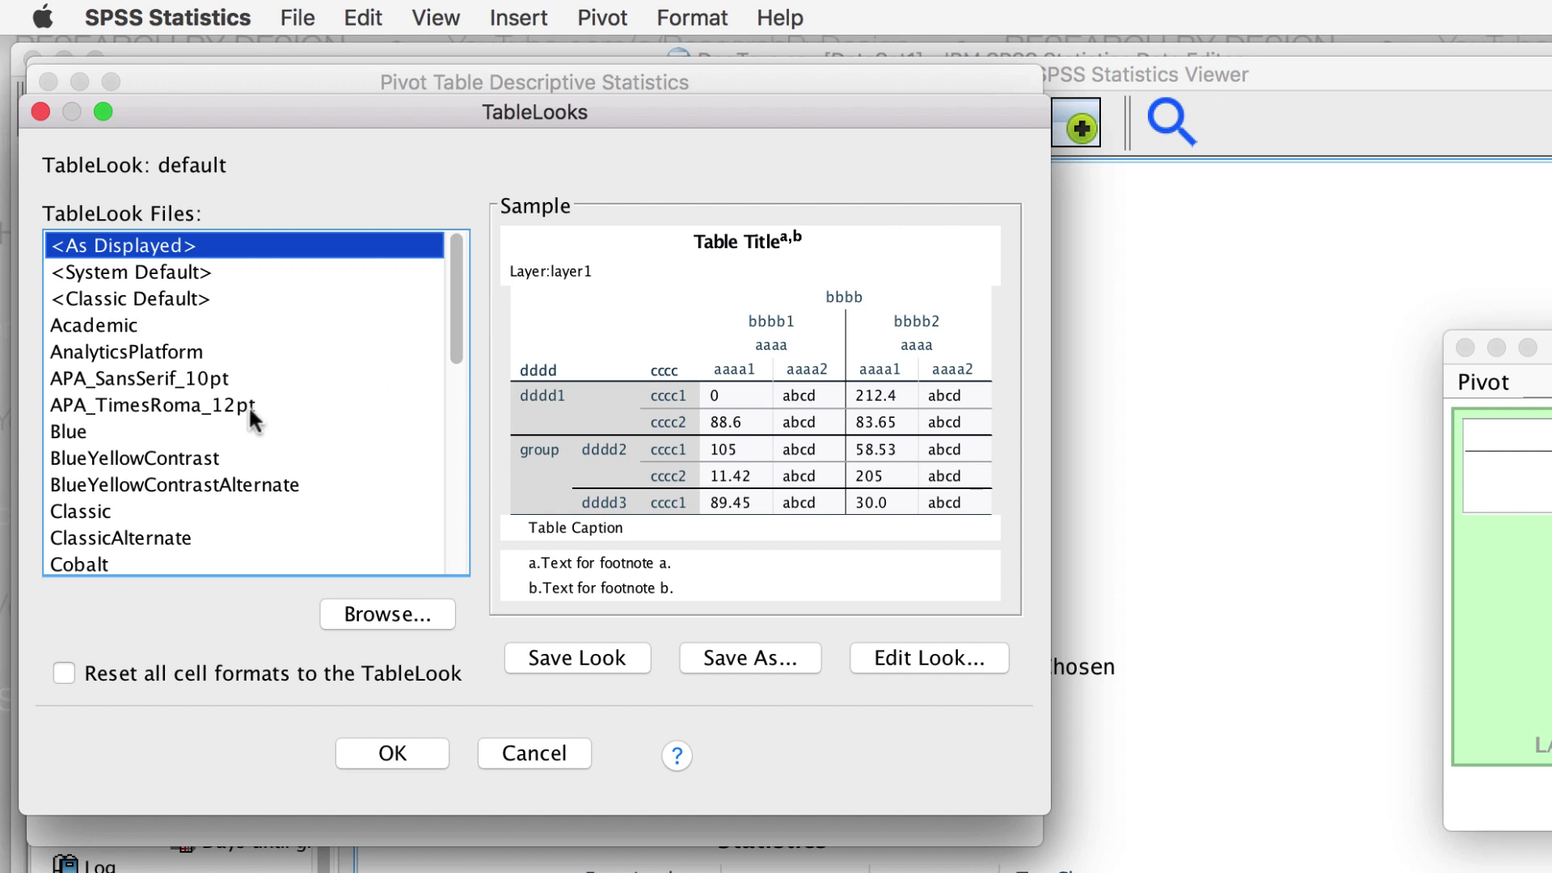
click(245, 405)
click(399, 748)
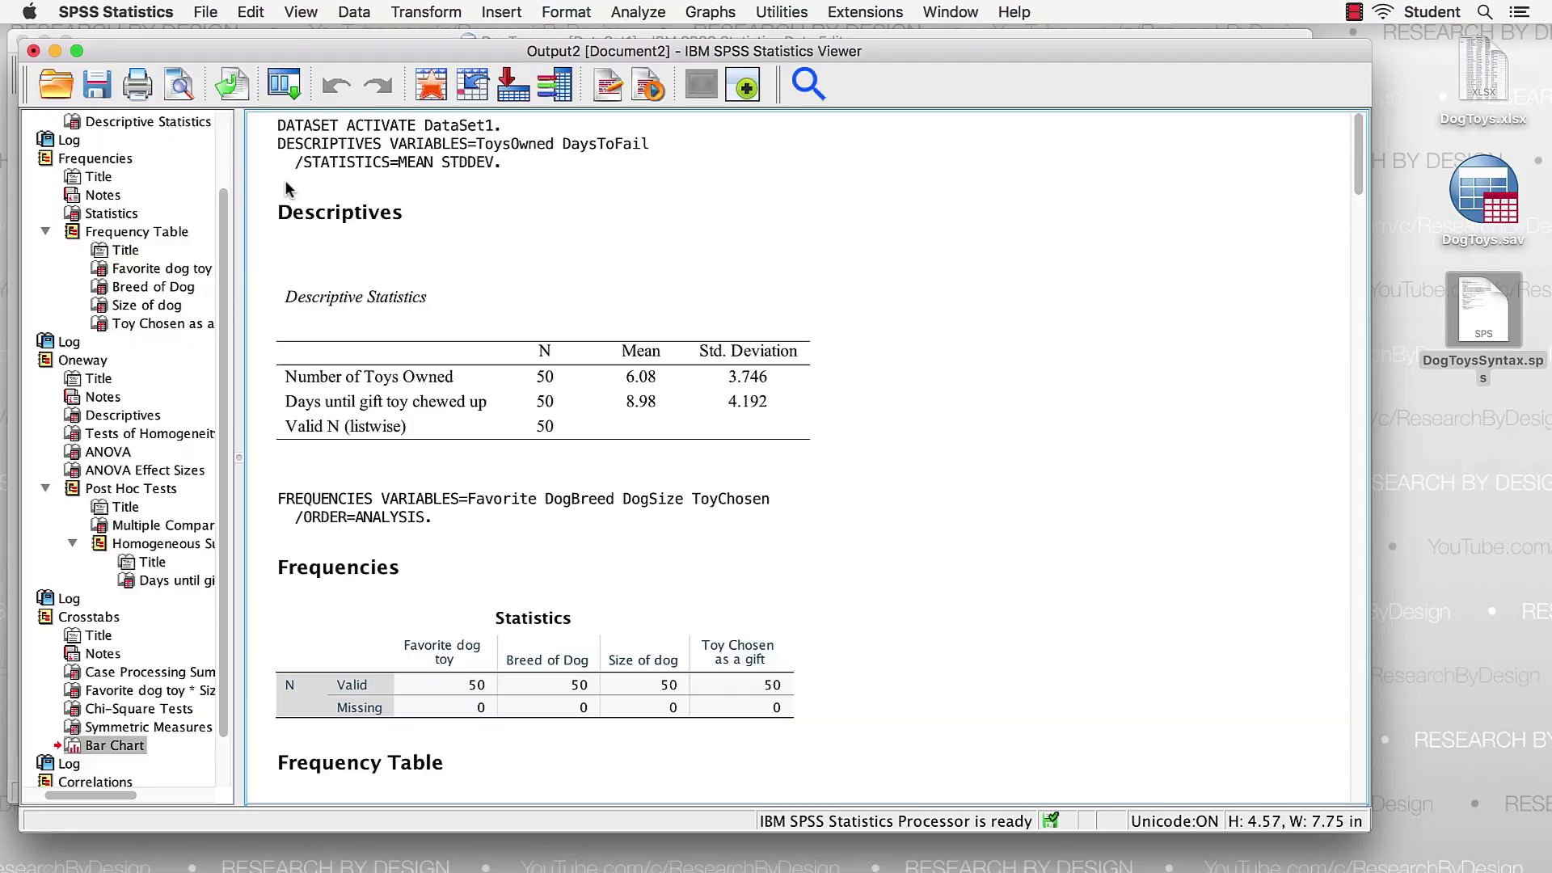
Export all visible output as a Word/RTF document named DogToysOutput.doc on the desktop
click(234, 90)
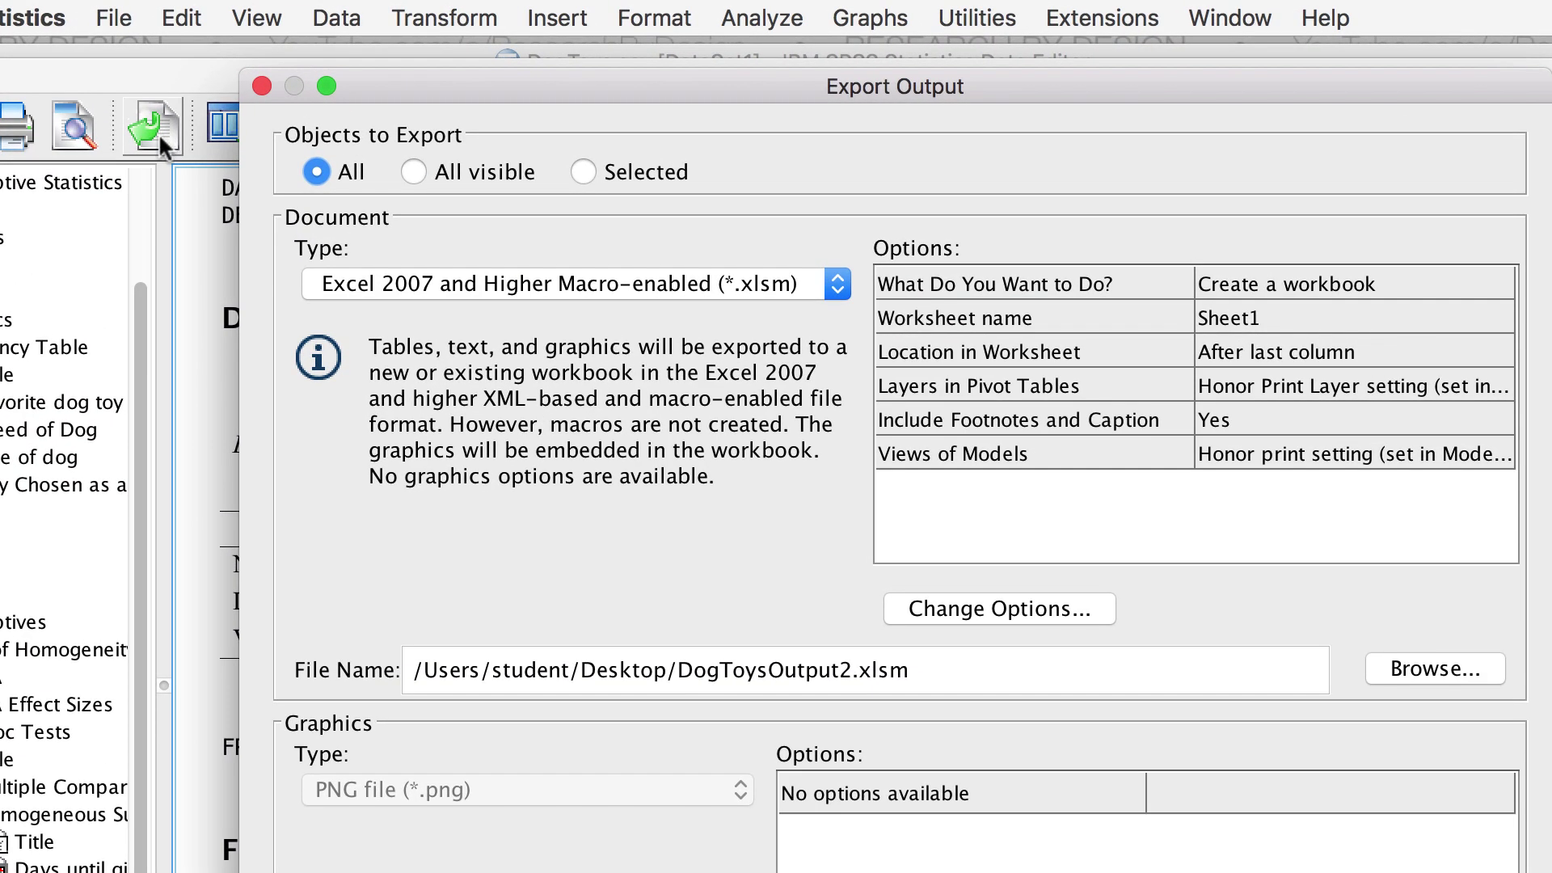
click(444, 282)
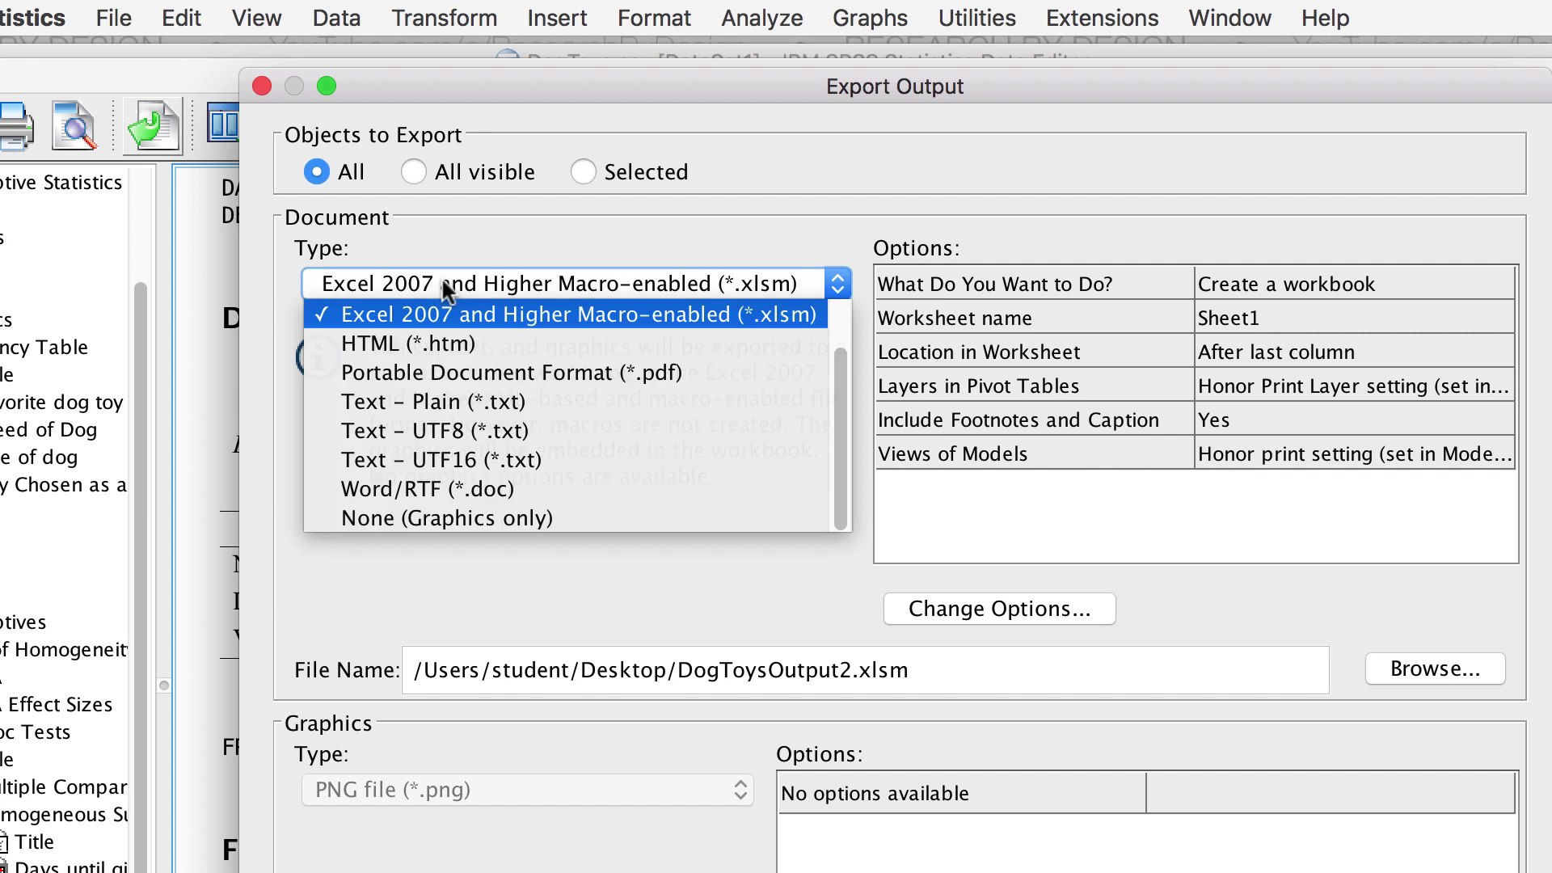
click(546, 488)
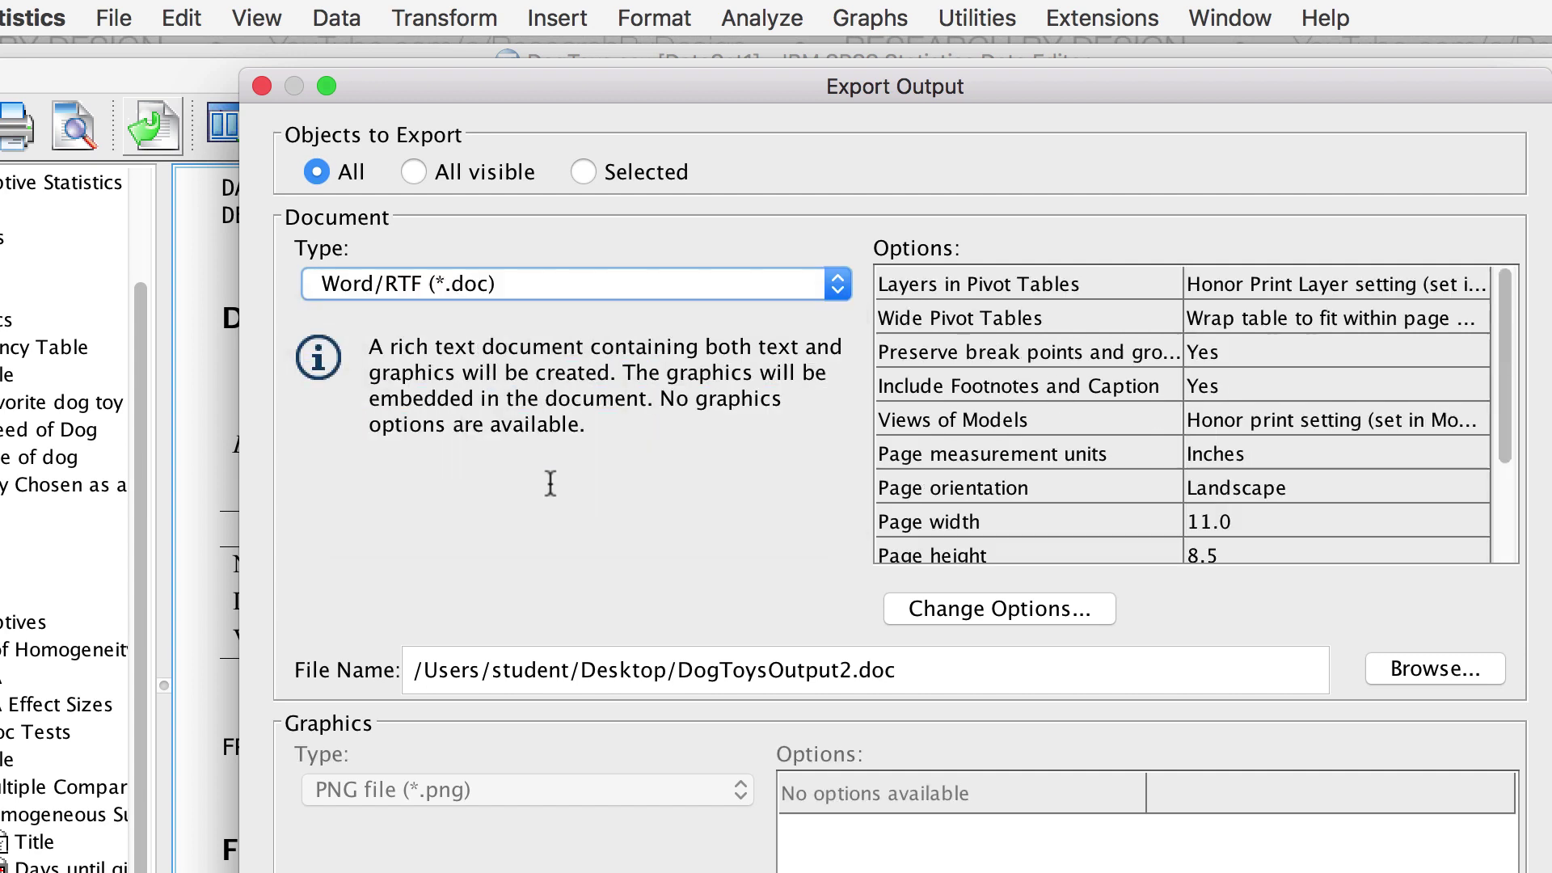
click(479, 168)
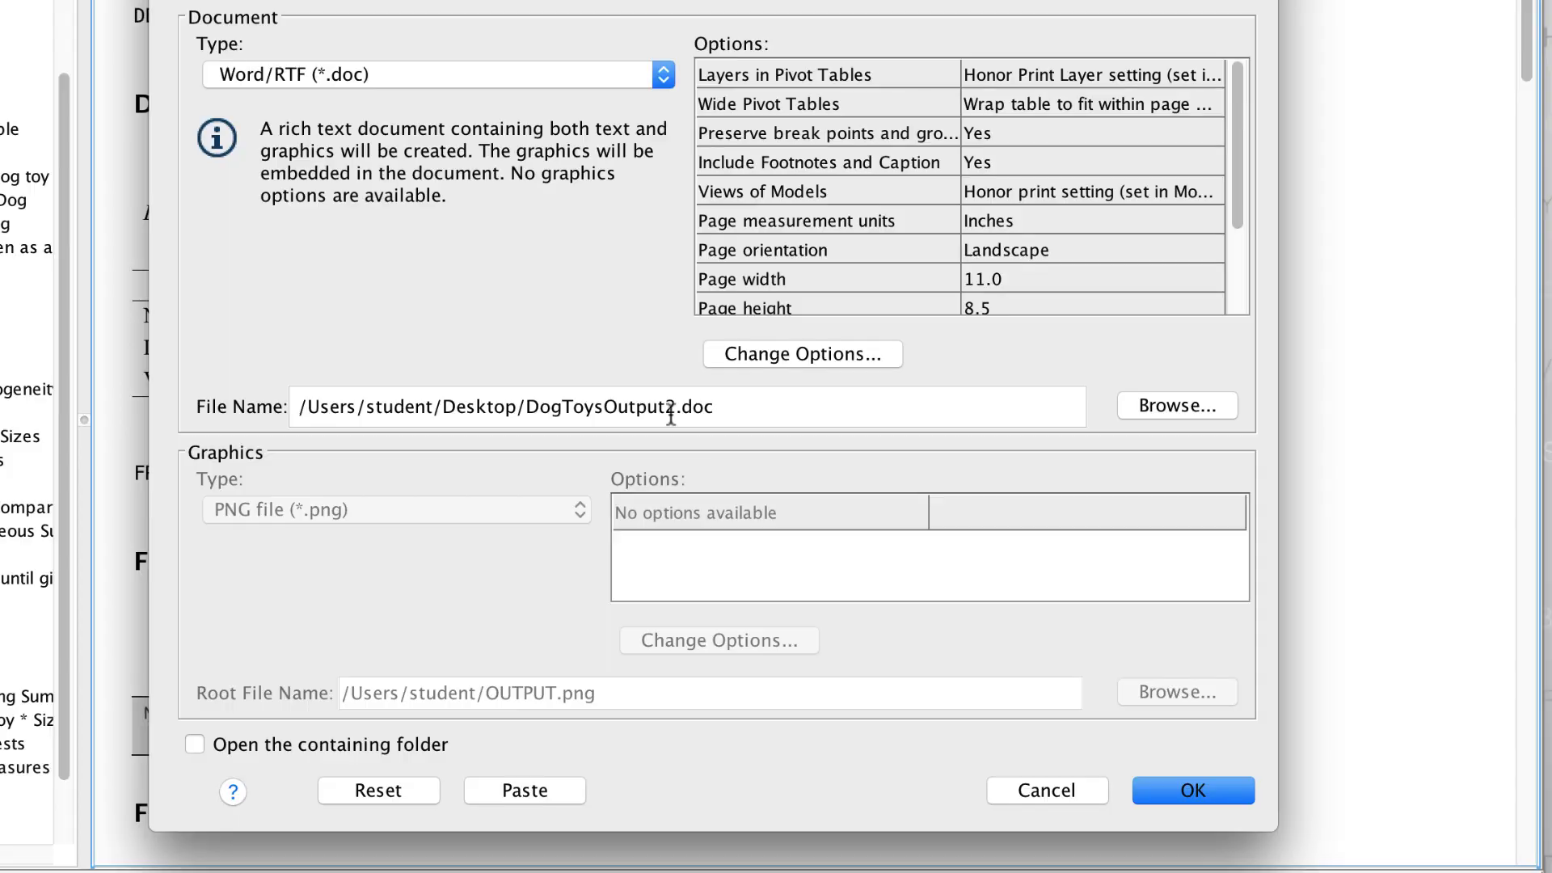
triple_click(670, 417)
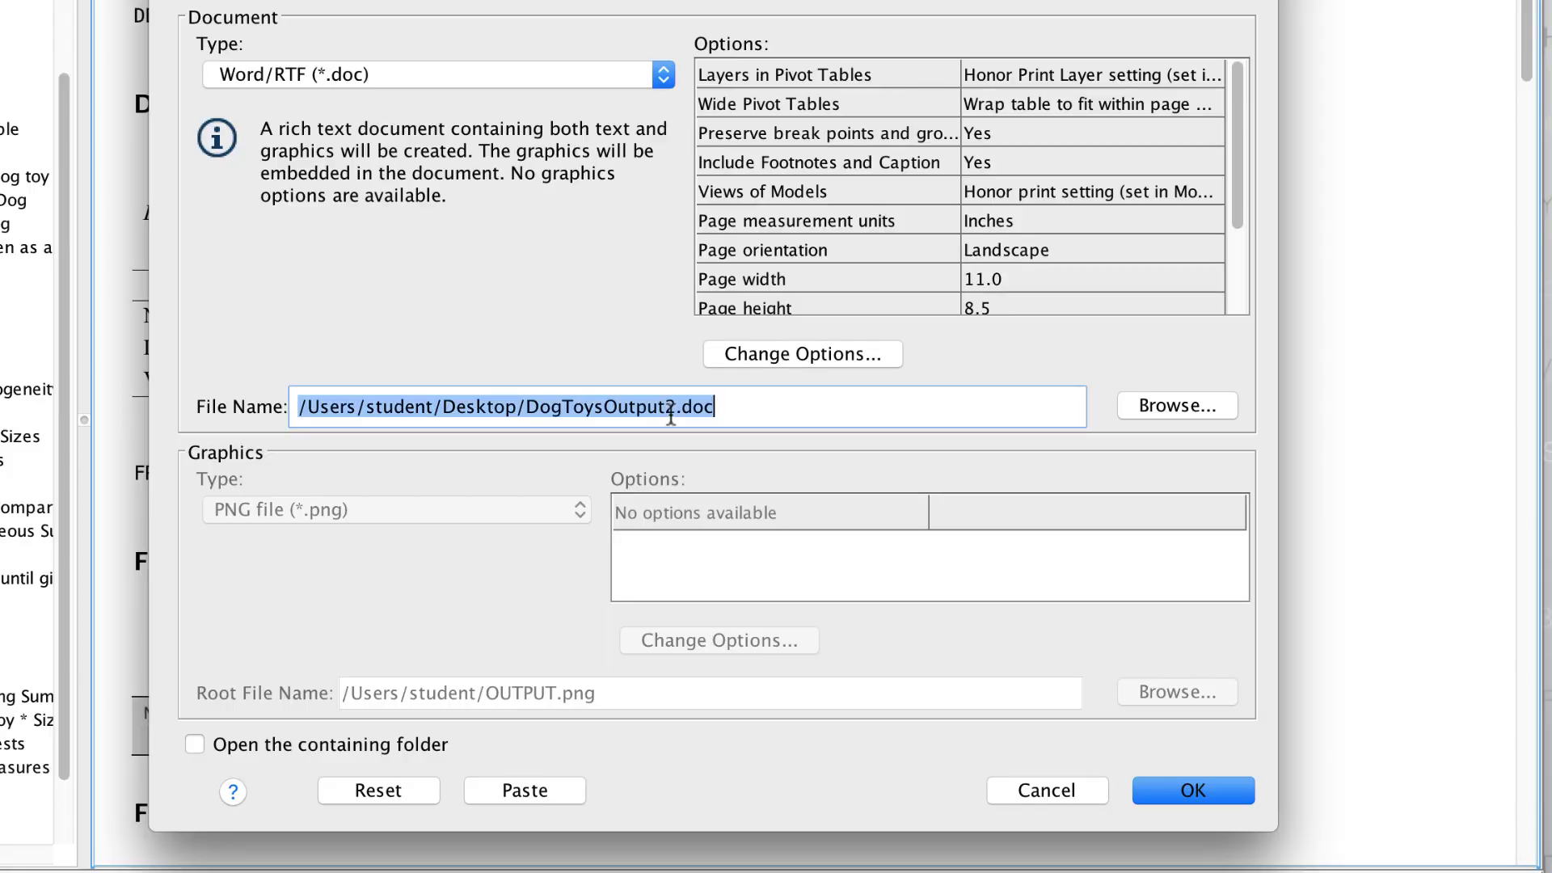
drag(671, 408, 782, 401)
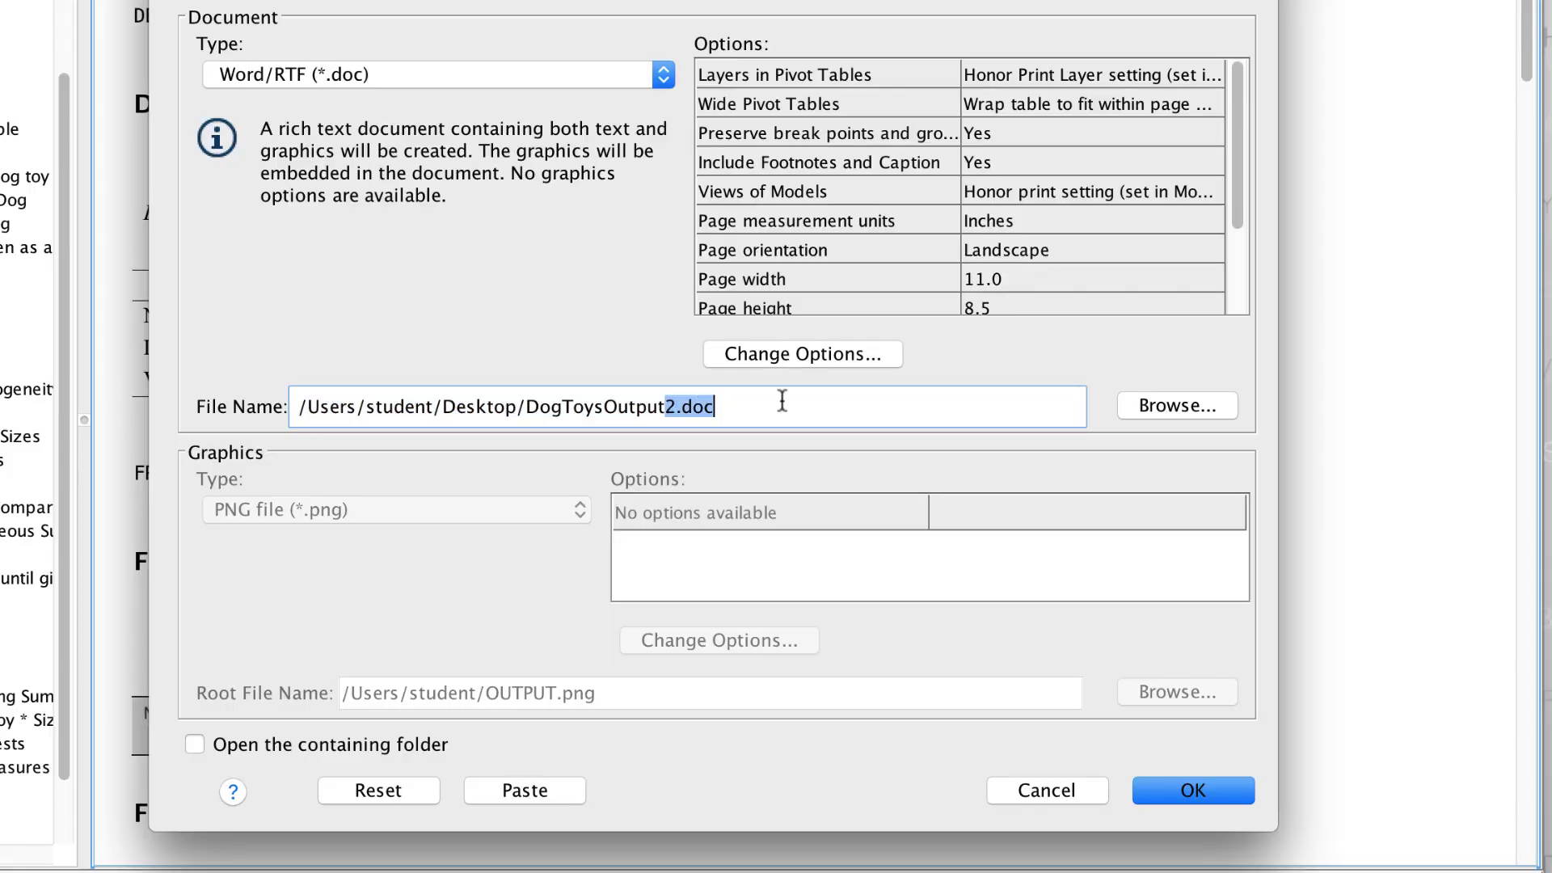
key(BackSpace)
click(1191, 790)
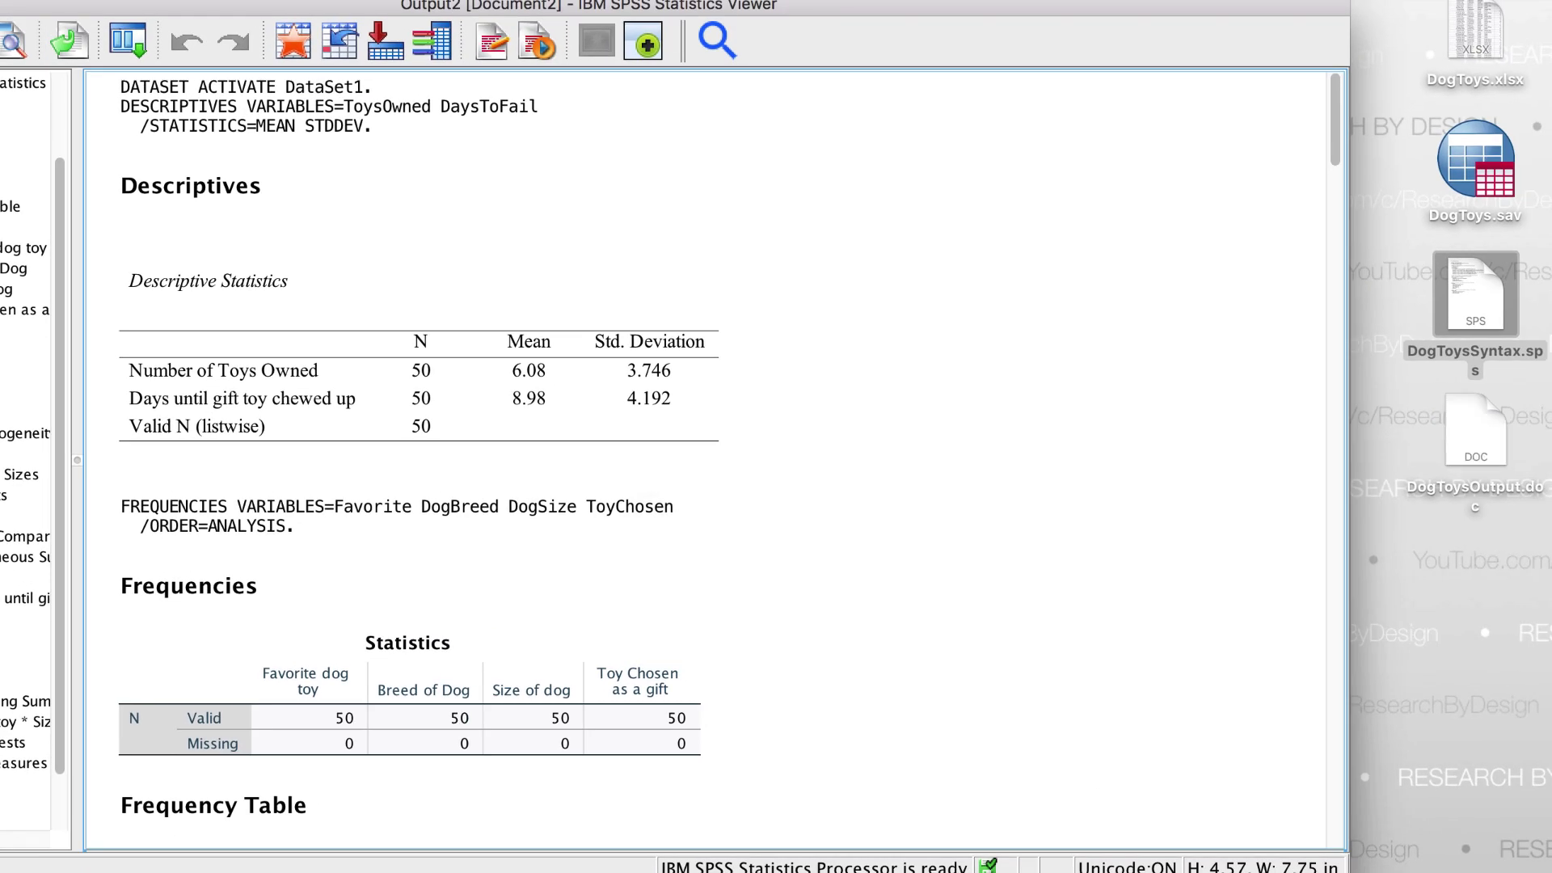
Open the exported DogToysOutput.doc from the desktop in Microsoft Word (16.43)
right_click(1476, 441)
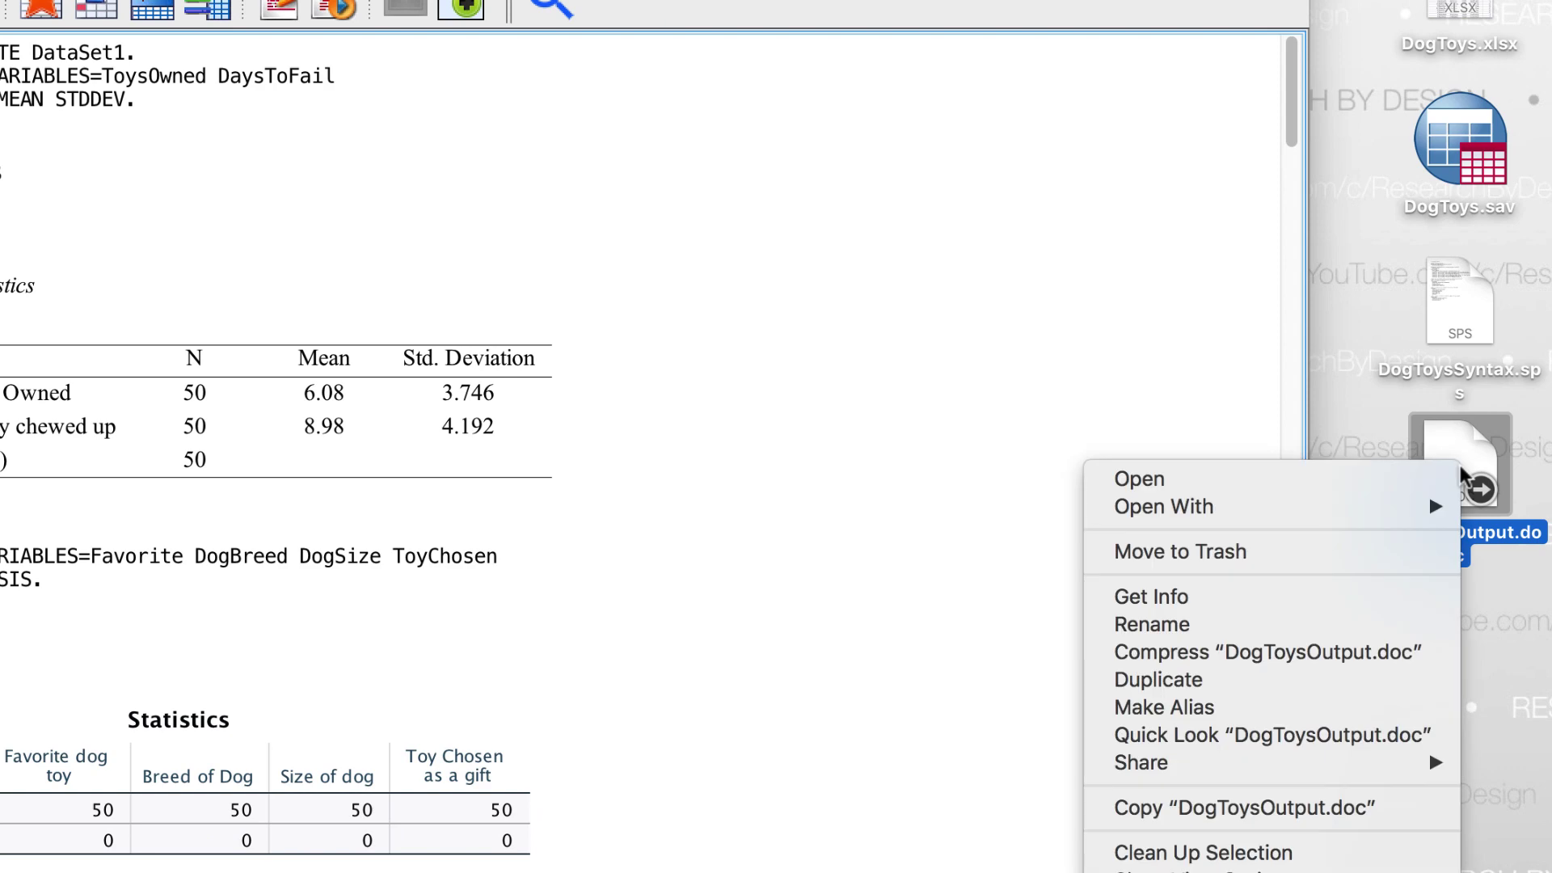
mouse_move(1346, 506)
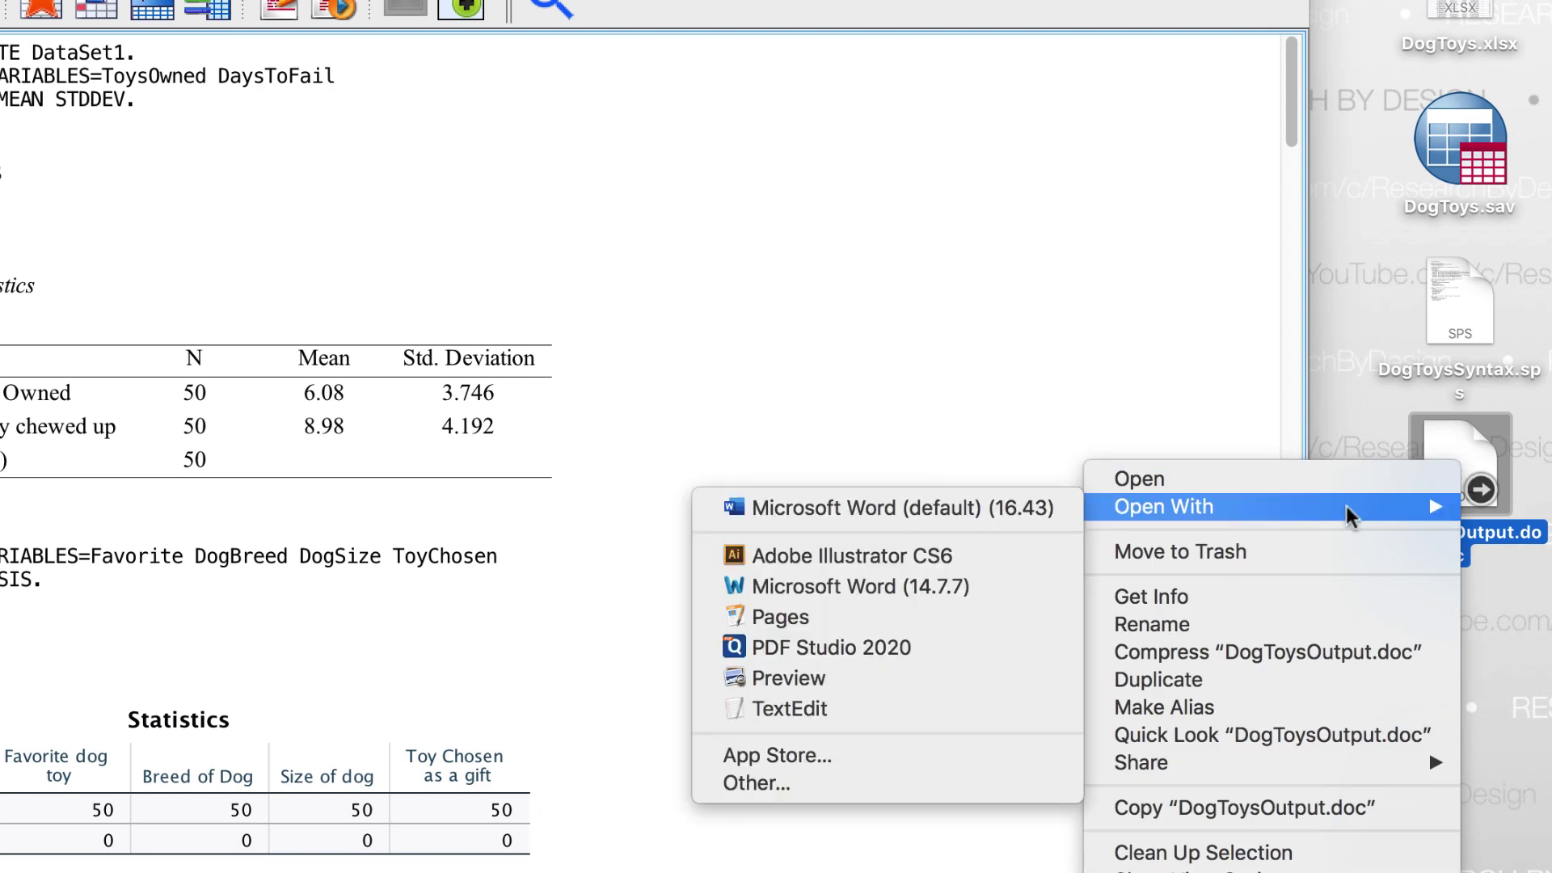
click(1017, 510)
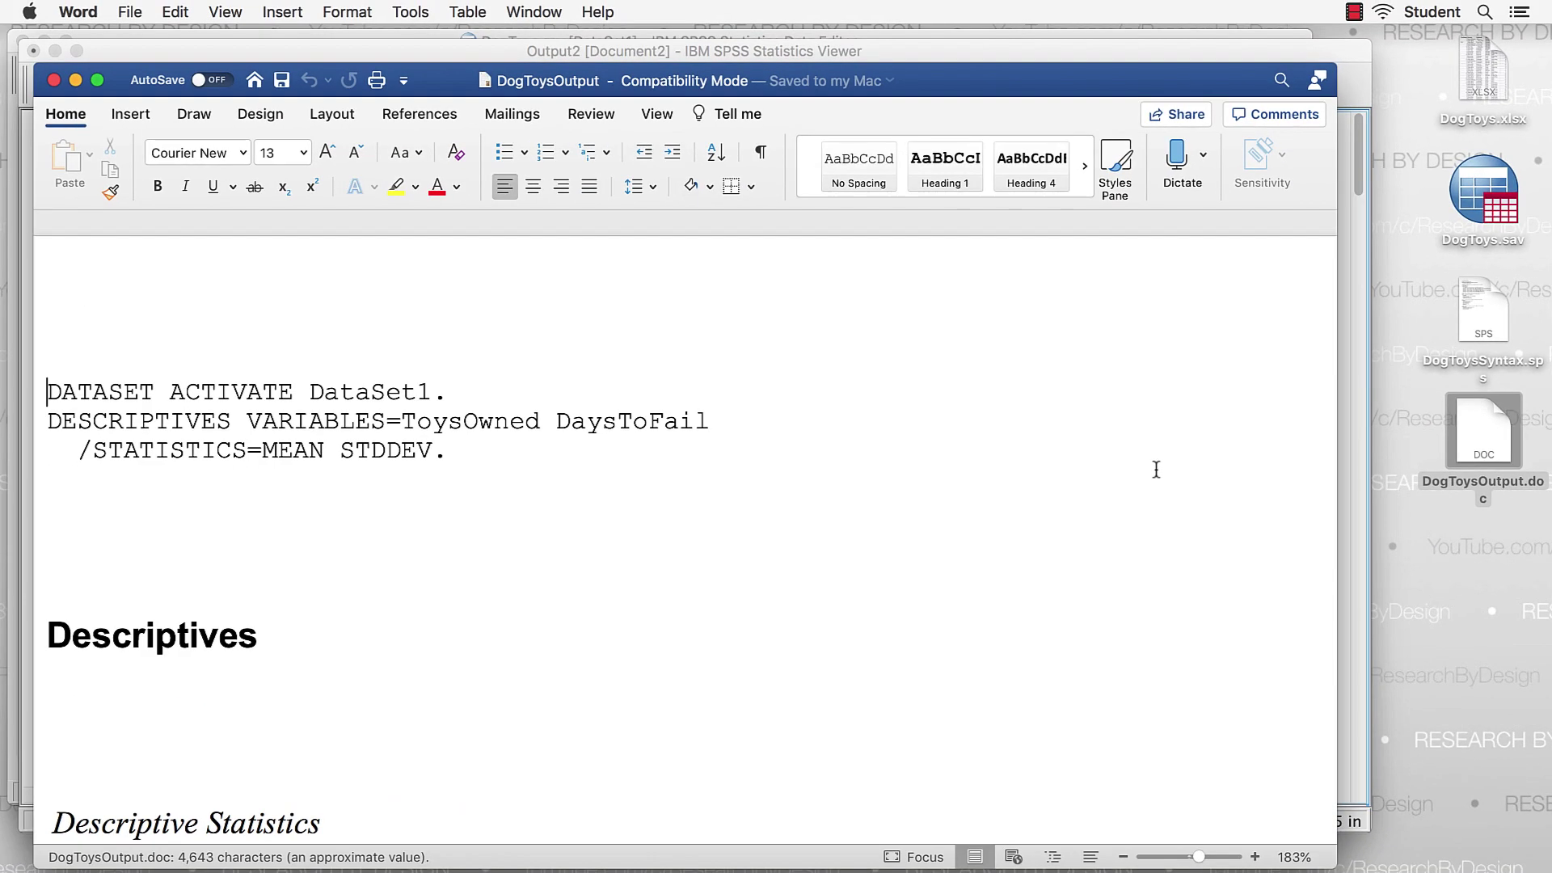
Save a copy of the DogToysOutput document to the desktop in Word Document (.docx) format, using the .docx extension
scroll(932, 623, down, 5)
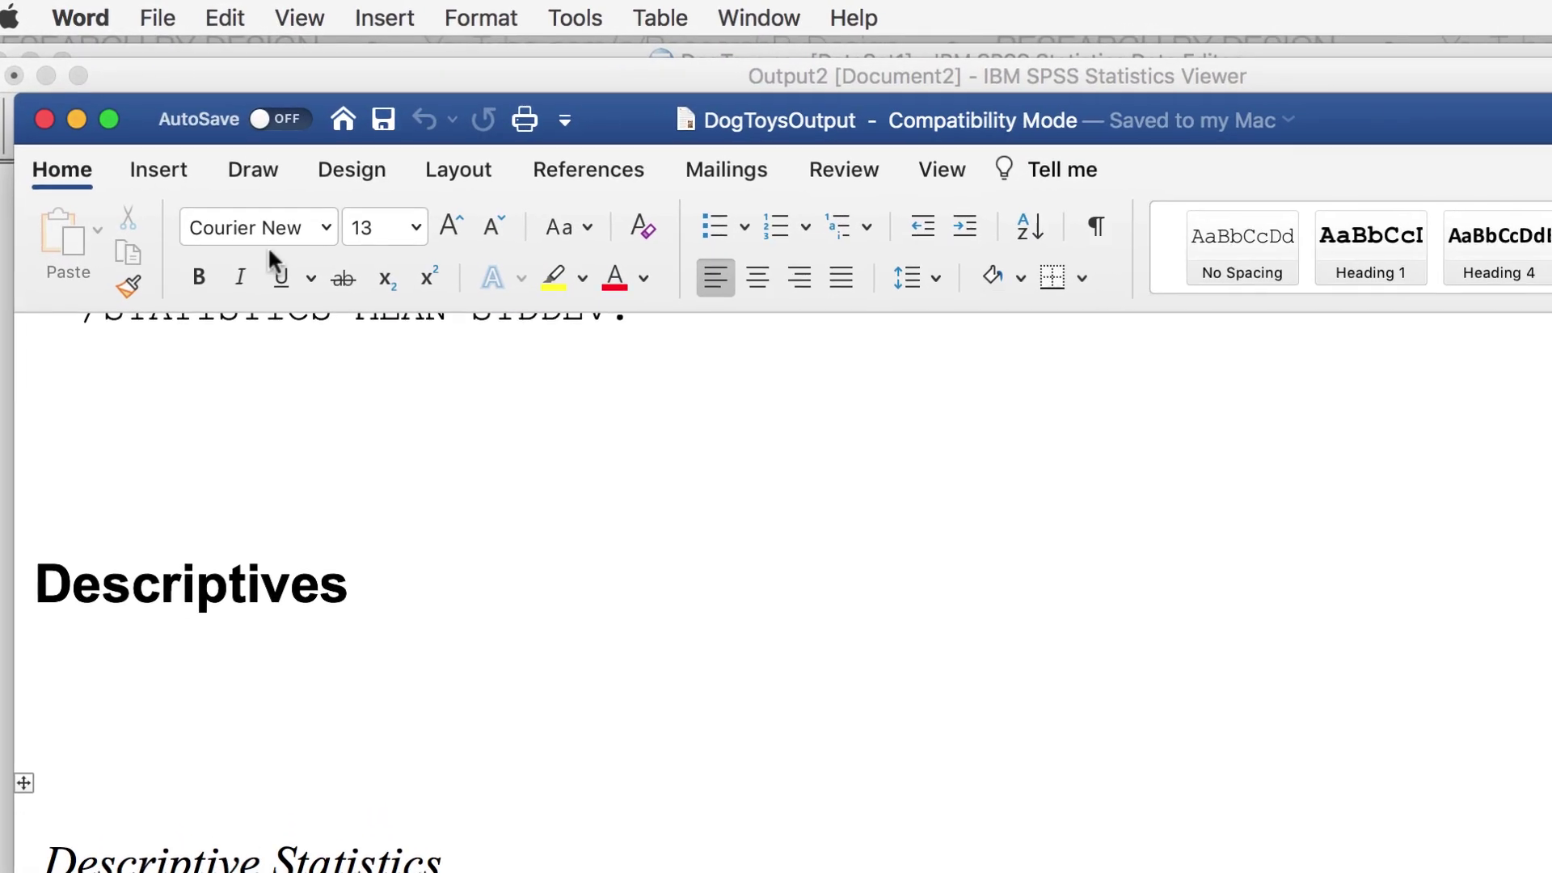
click(159, 17)
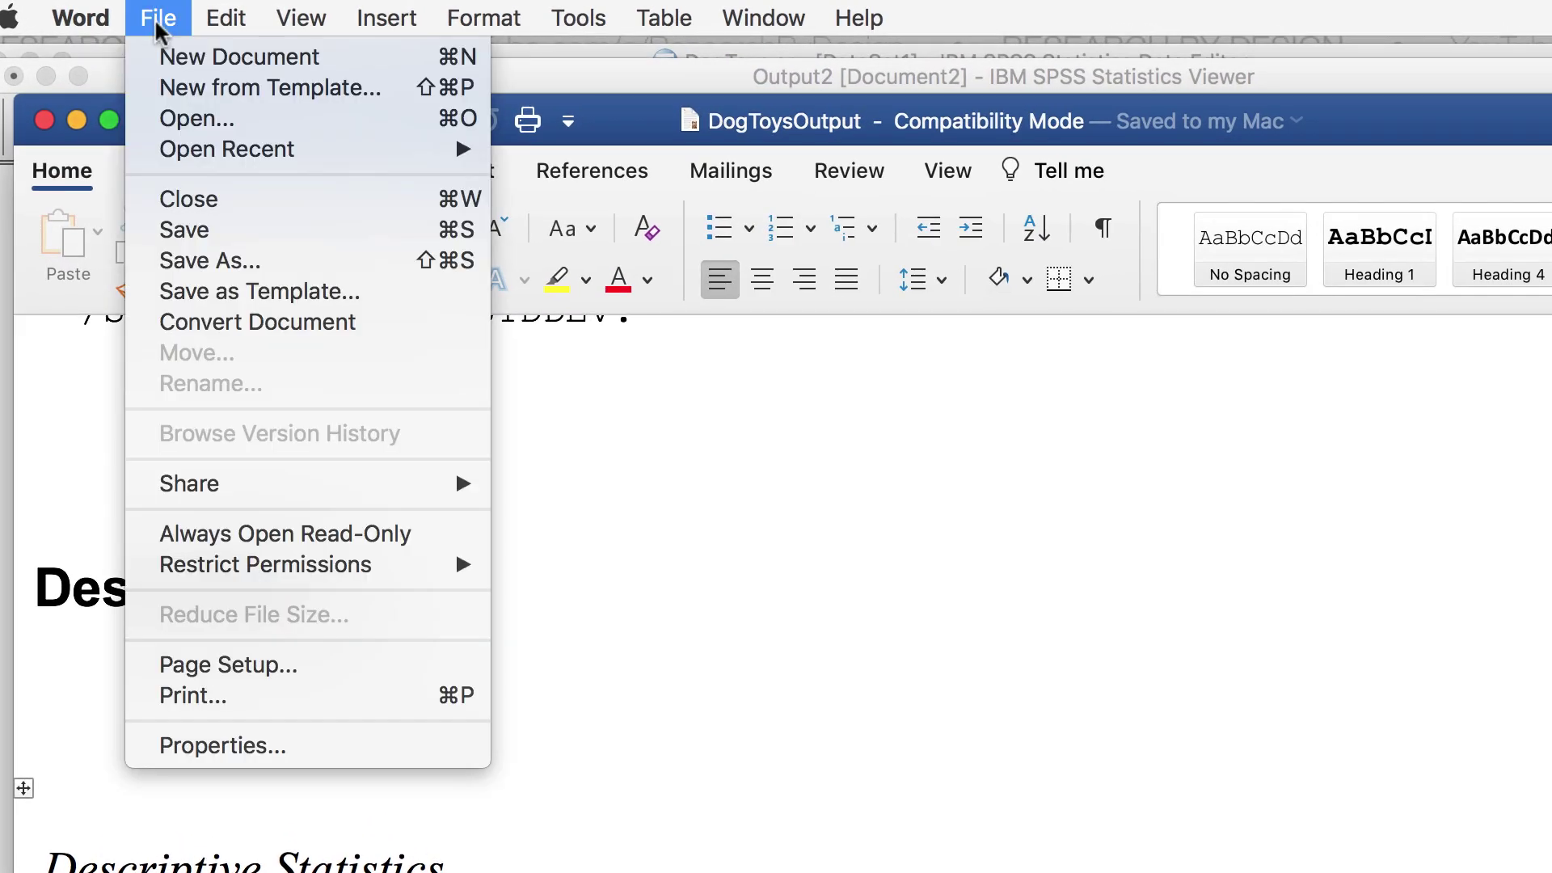
click(263, 275)
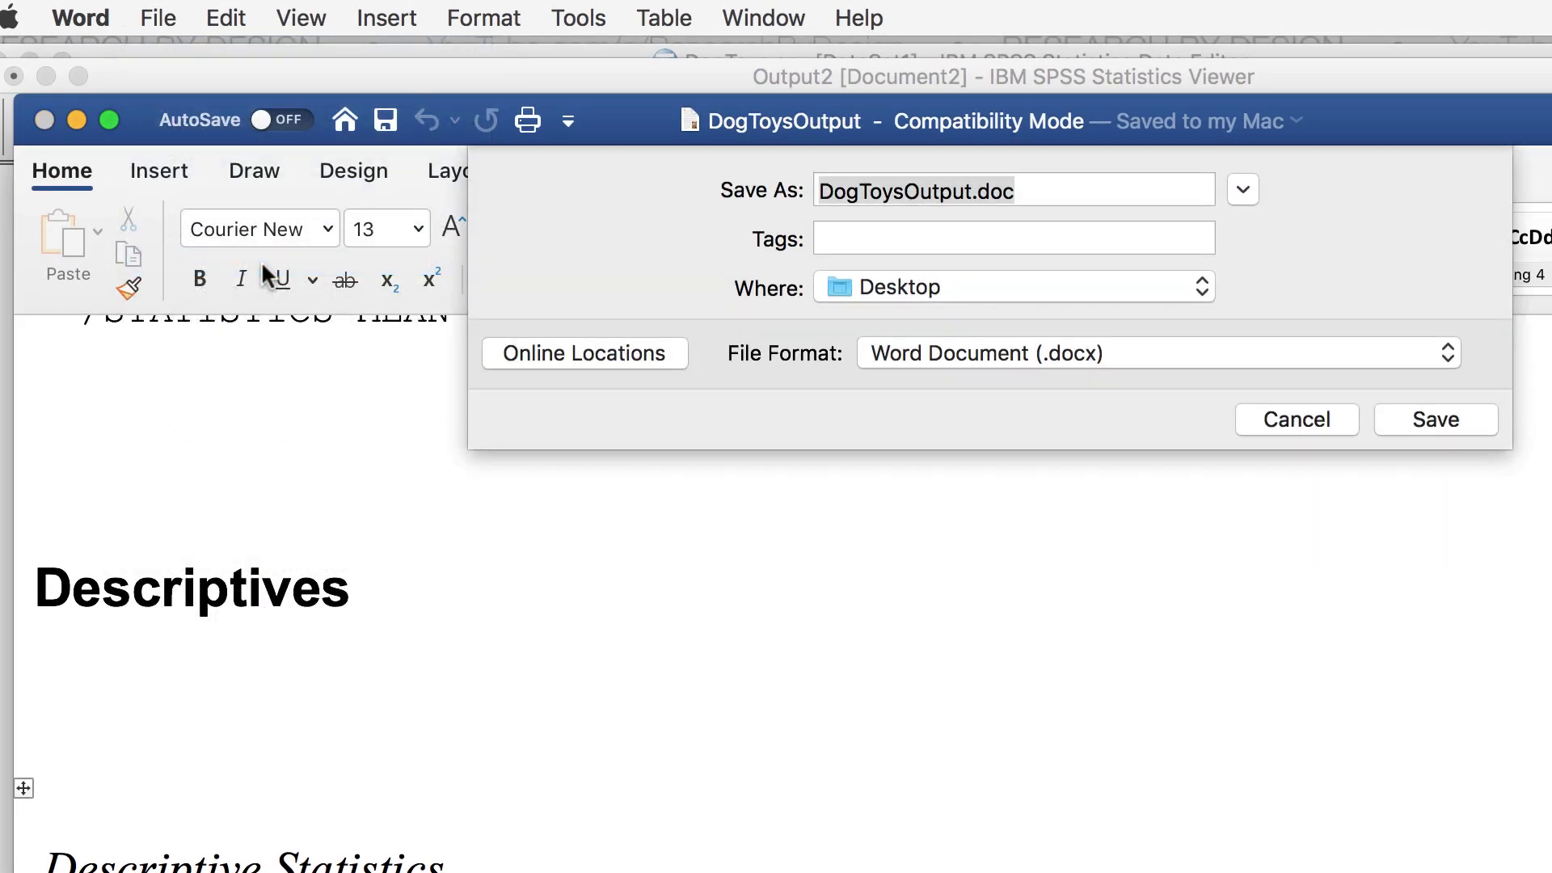
click(1025, 355)
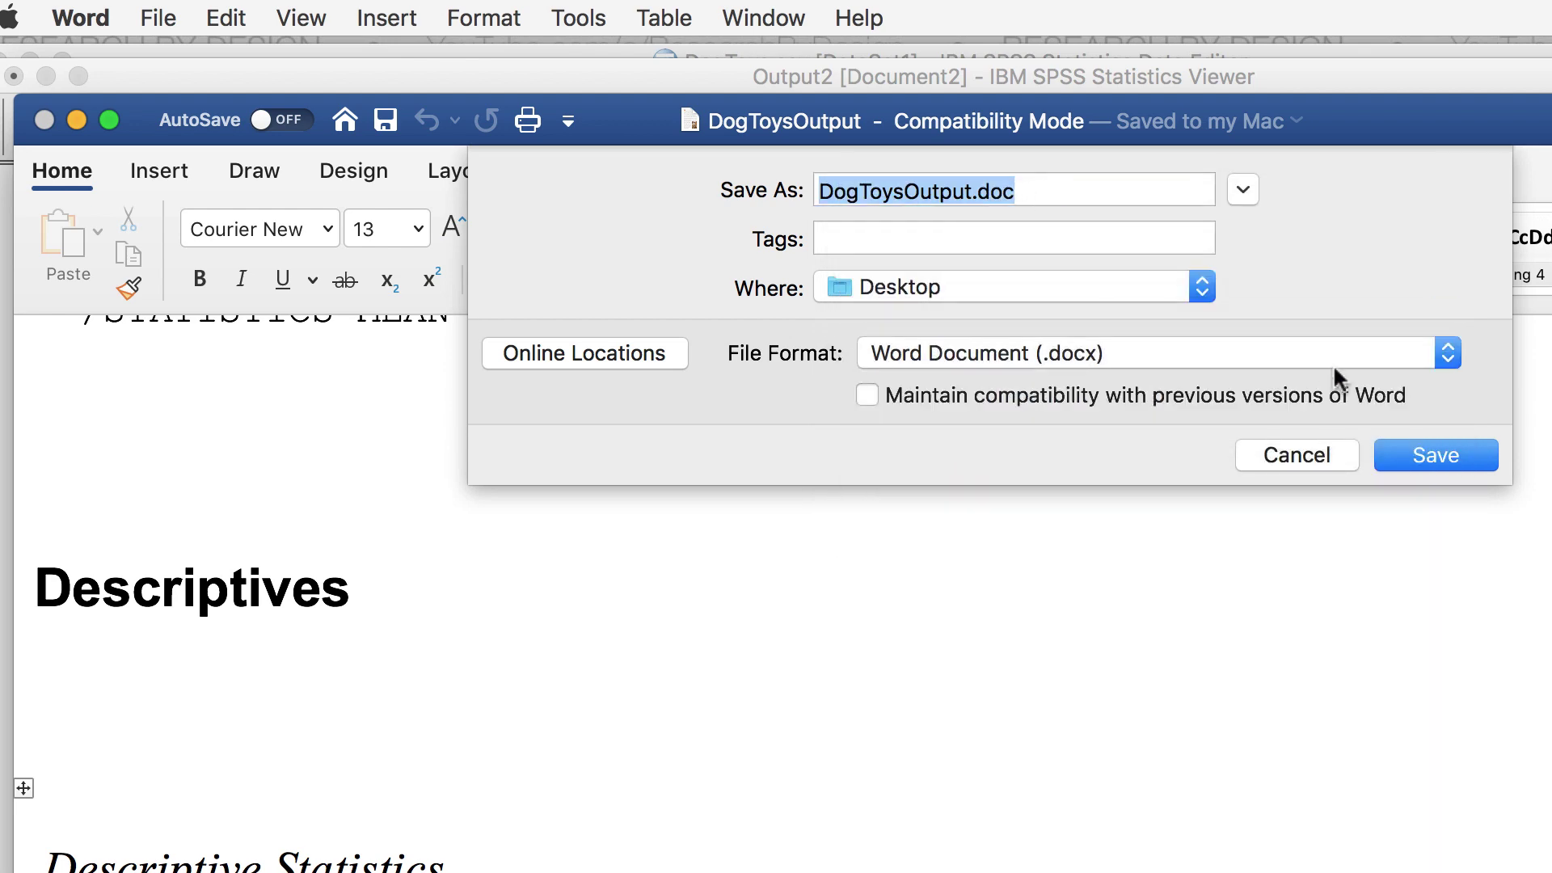
click(1446, 450)
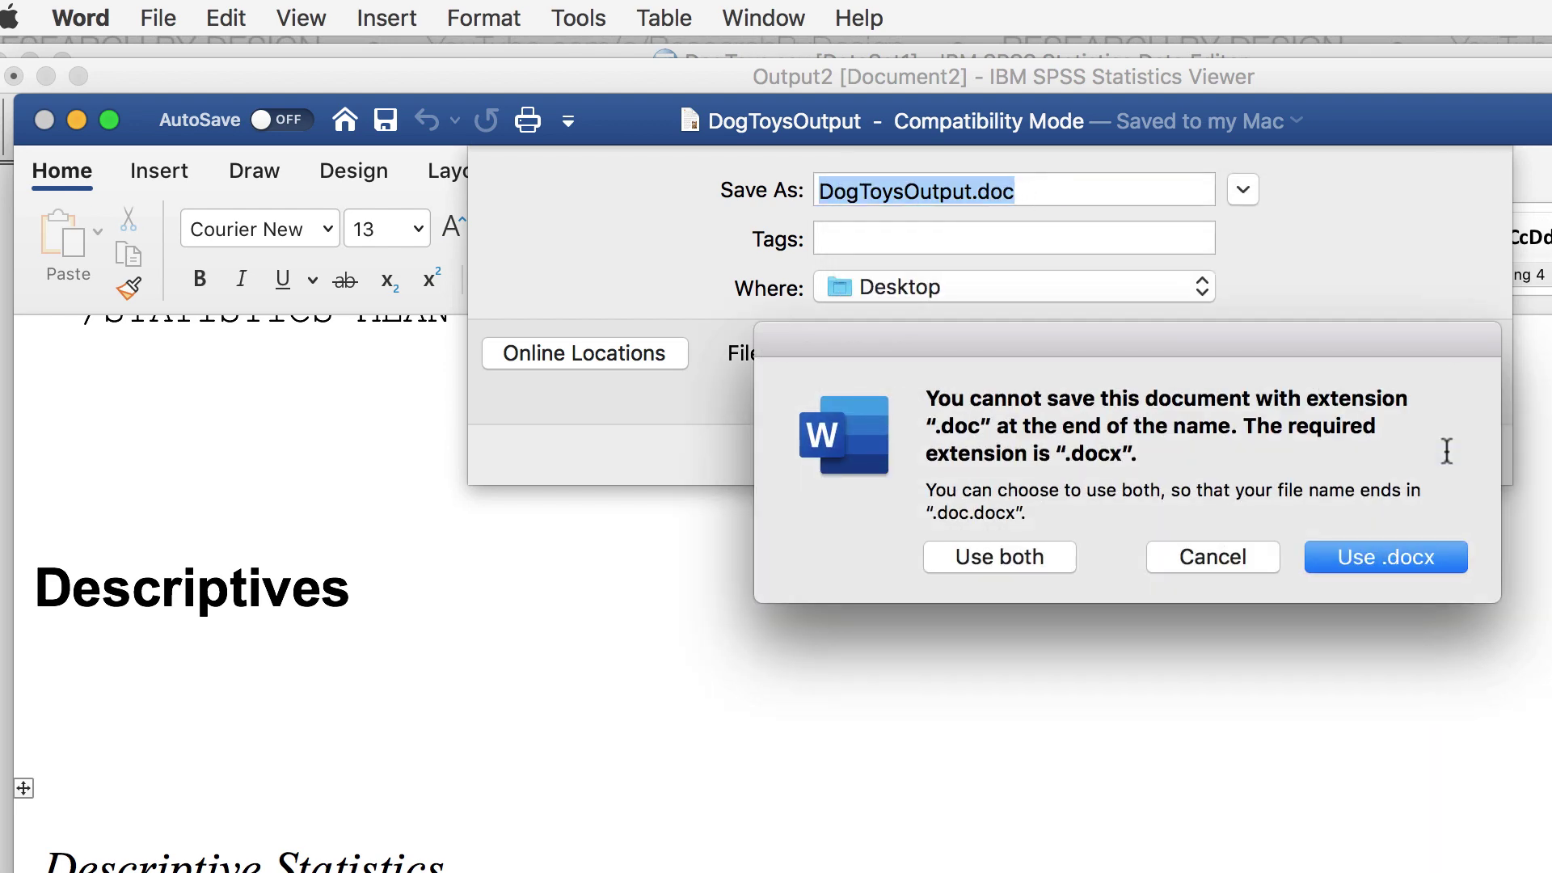
click(1413, 559)
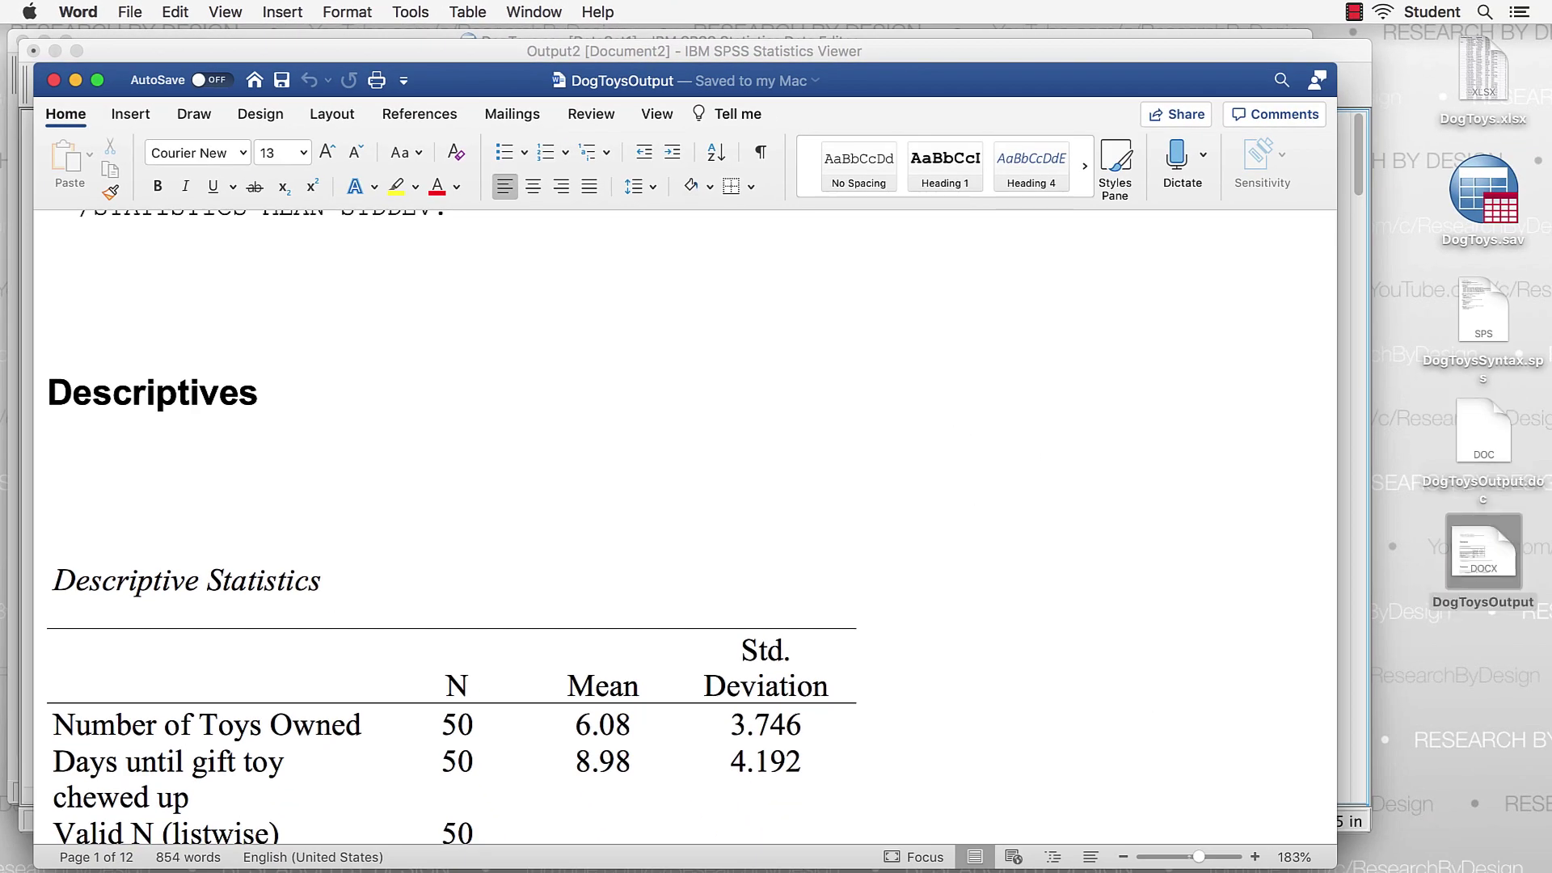
Move the old DogToysOutput.doc file from the desktop to the Trash
click(1484, 450)
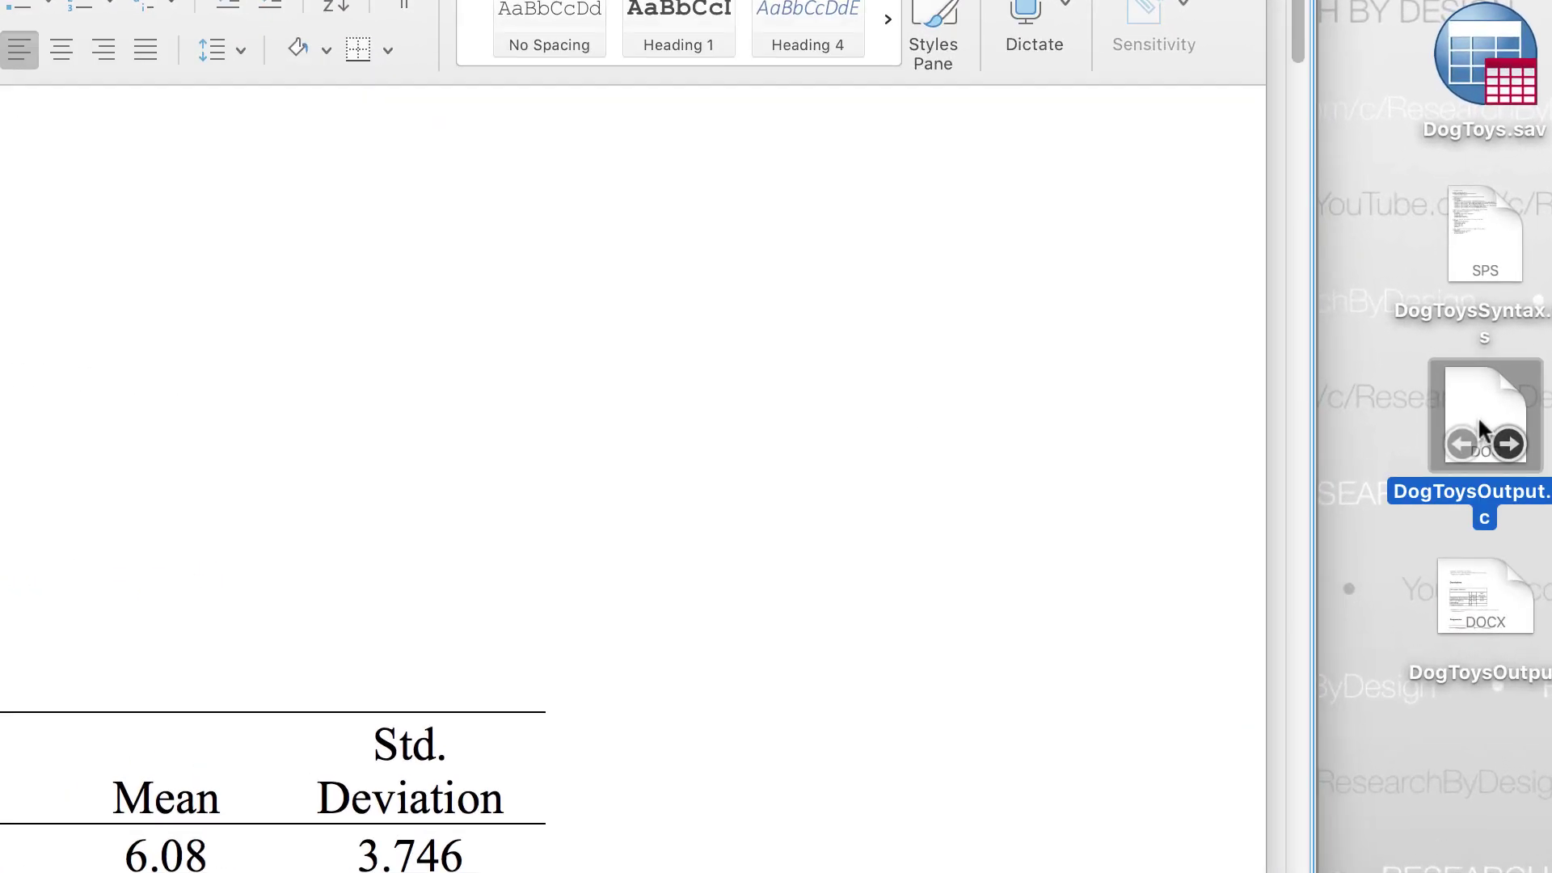
right_click(1478, 415)
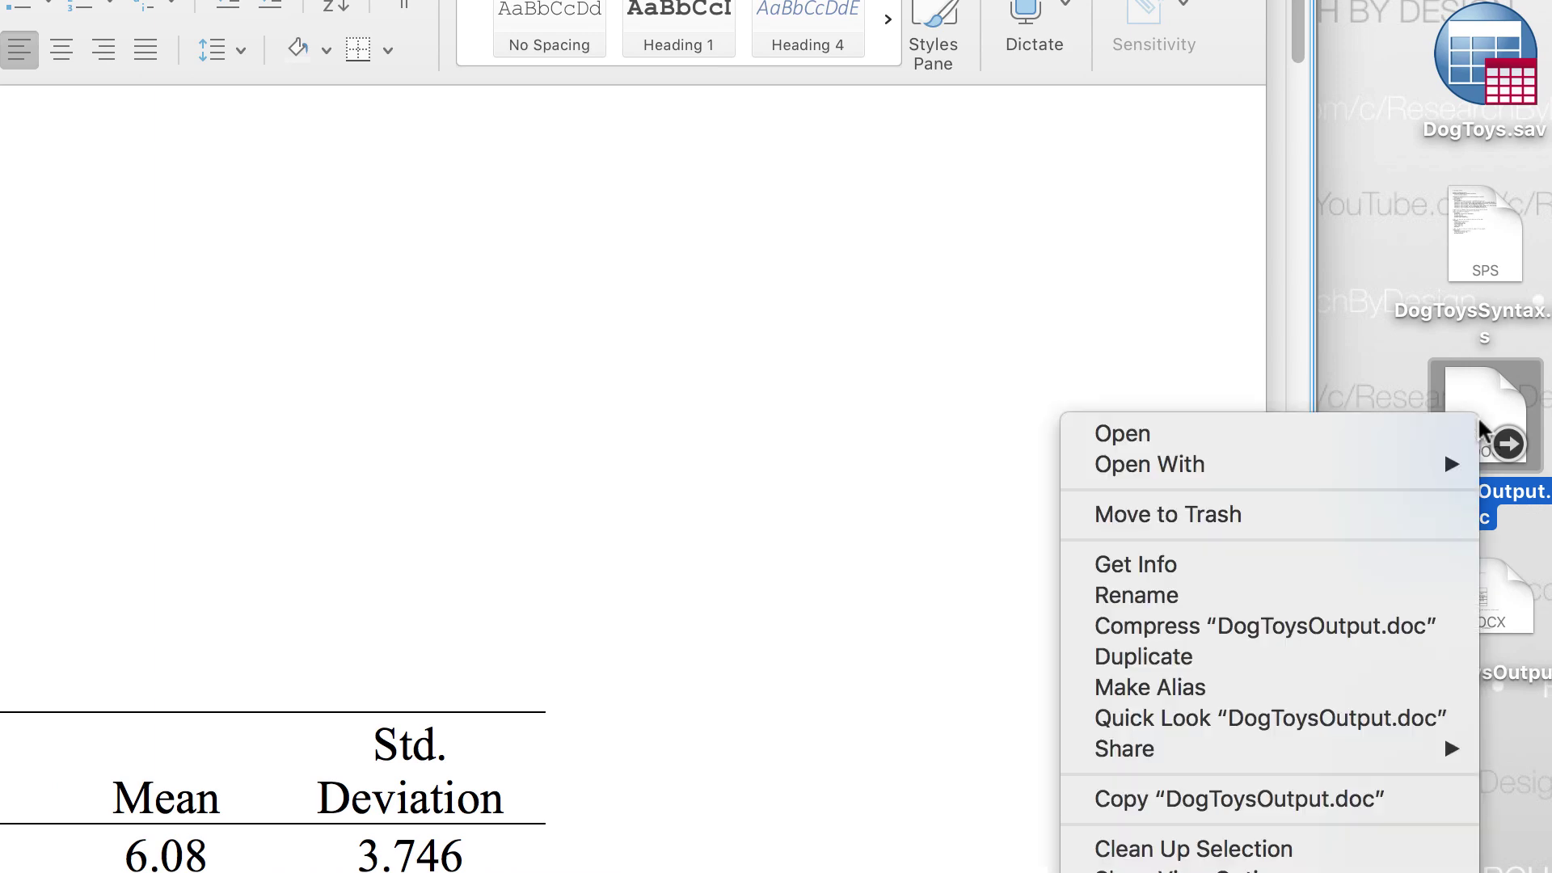
click(1339, 507)
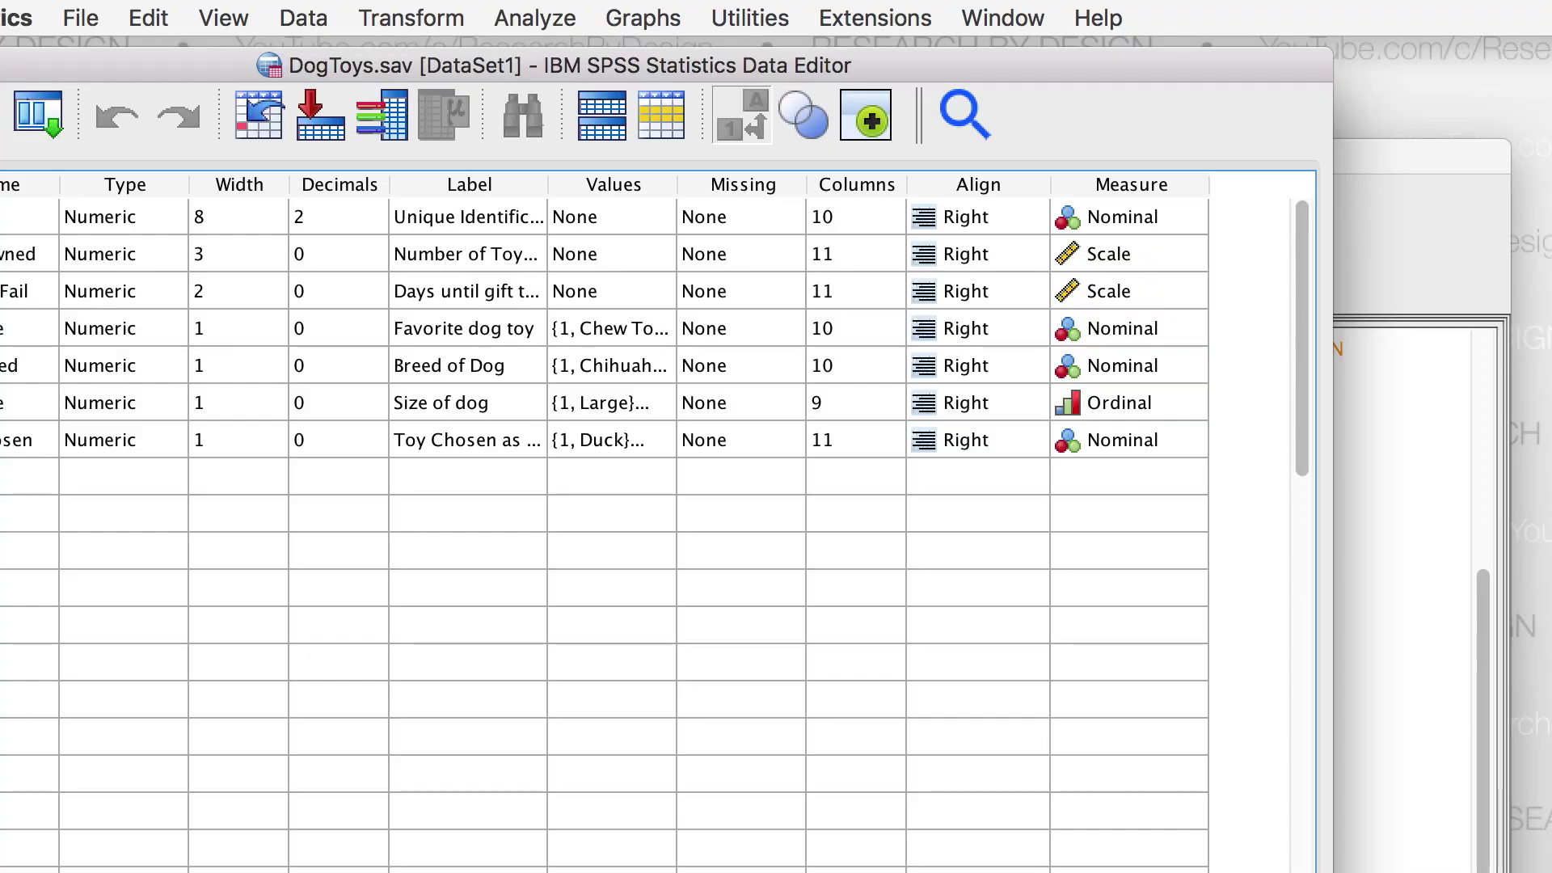
Start a Codebook report in SPSS with all variables from Number of Toys Owned through Toy Chosen as a gift, leaving out the identification number
click(527, 20)
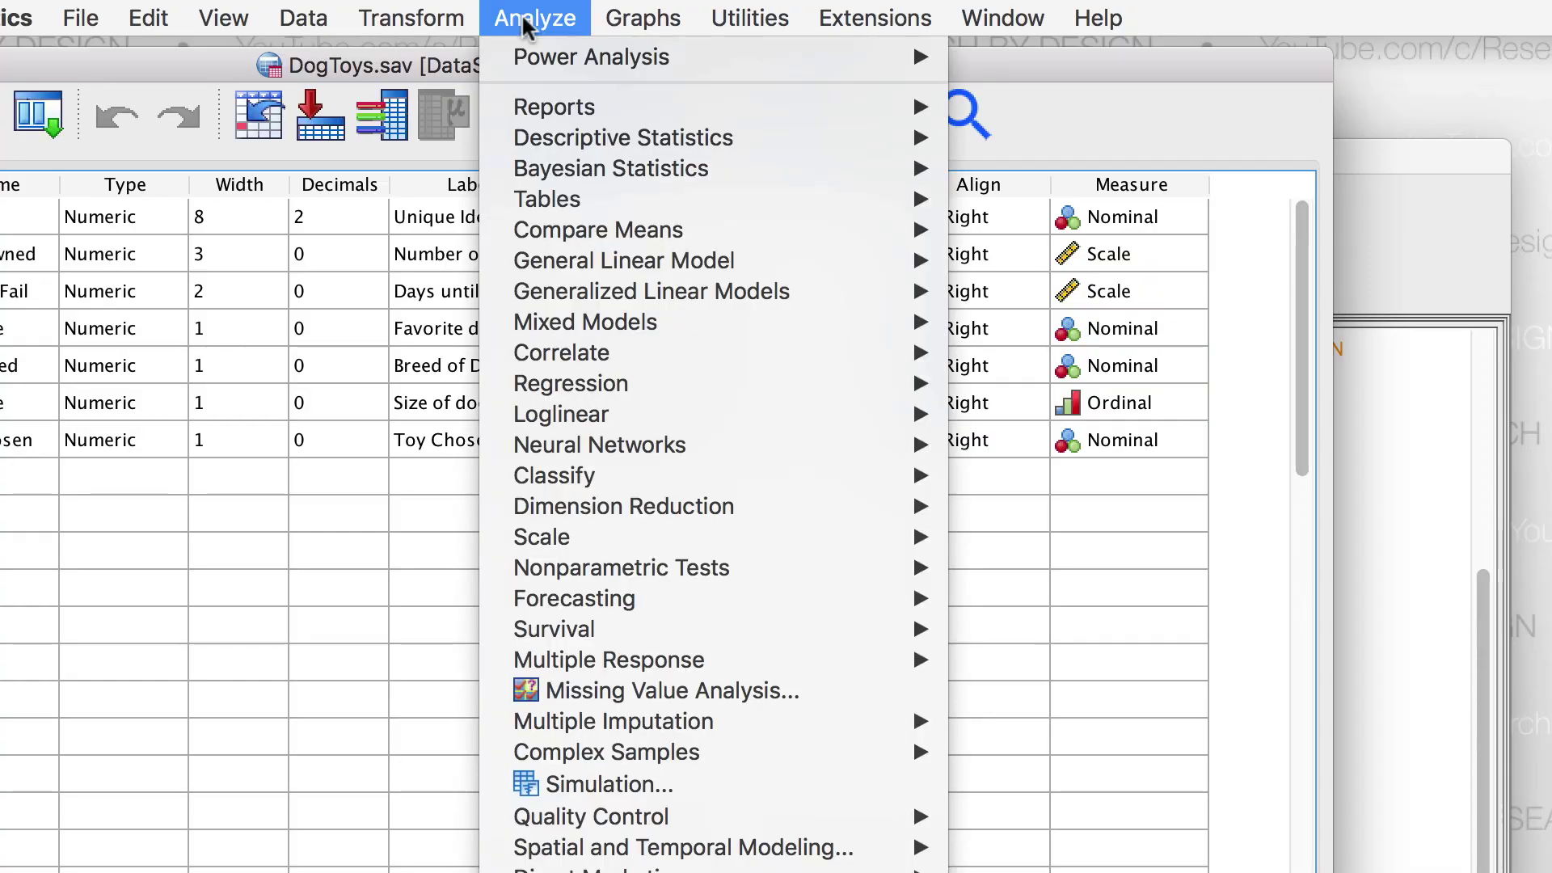
mouse_move(604, 109)
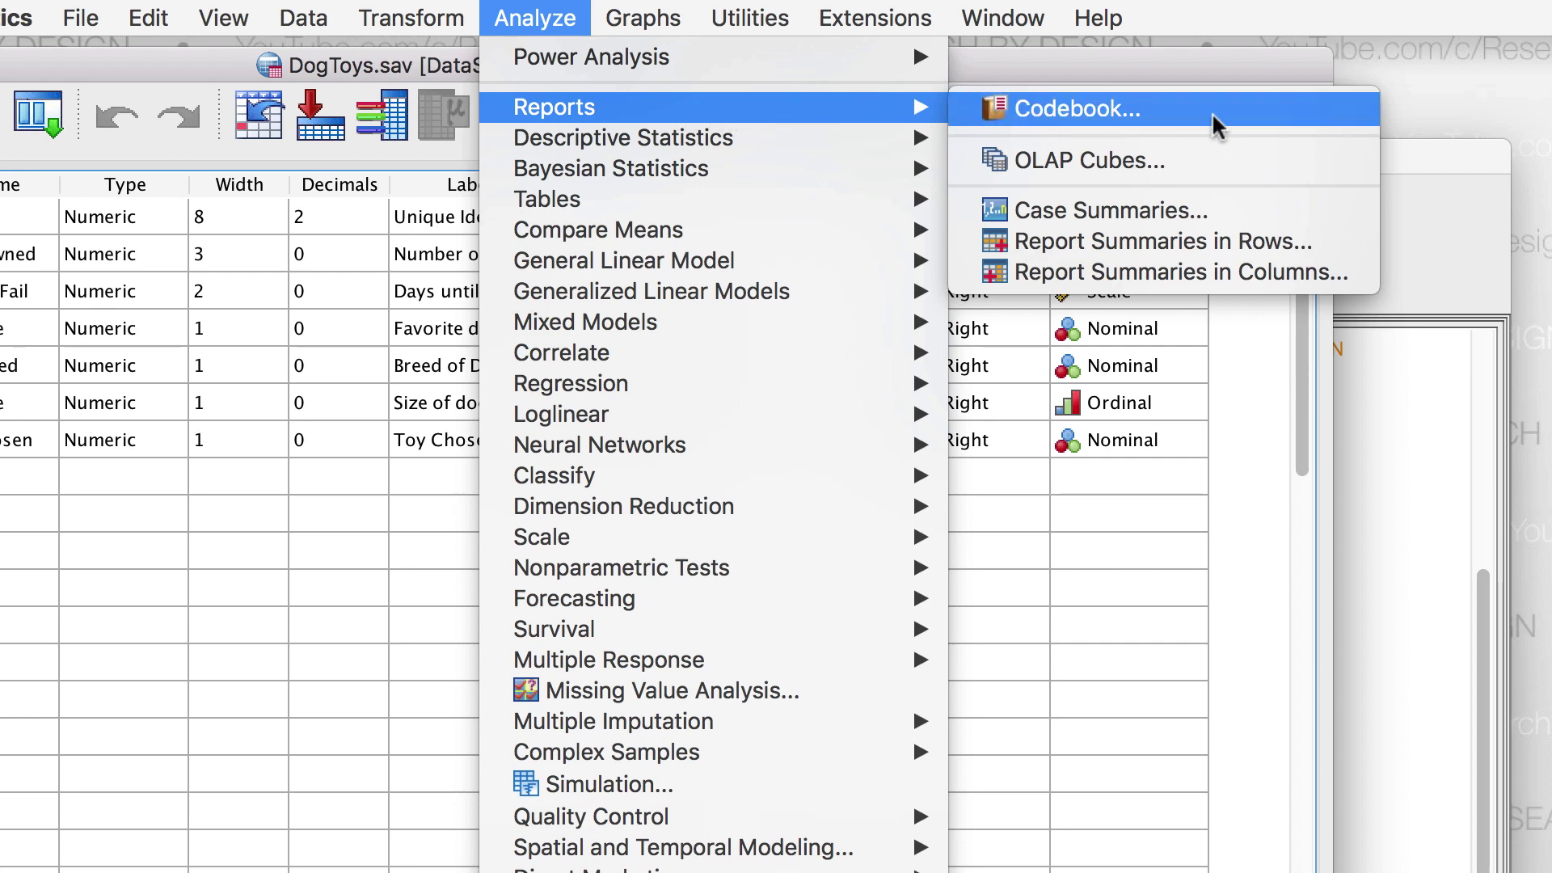
click(1273, 118)
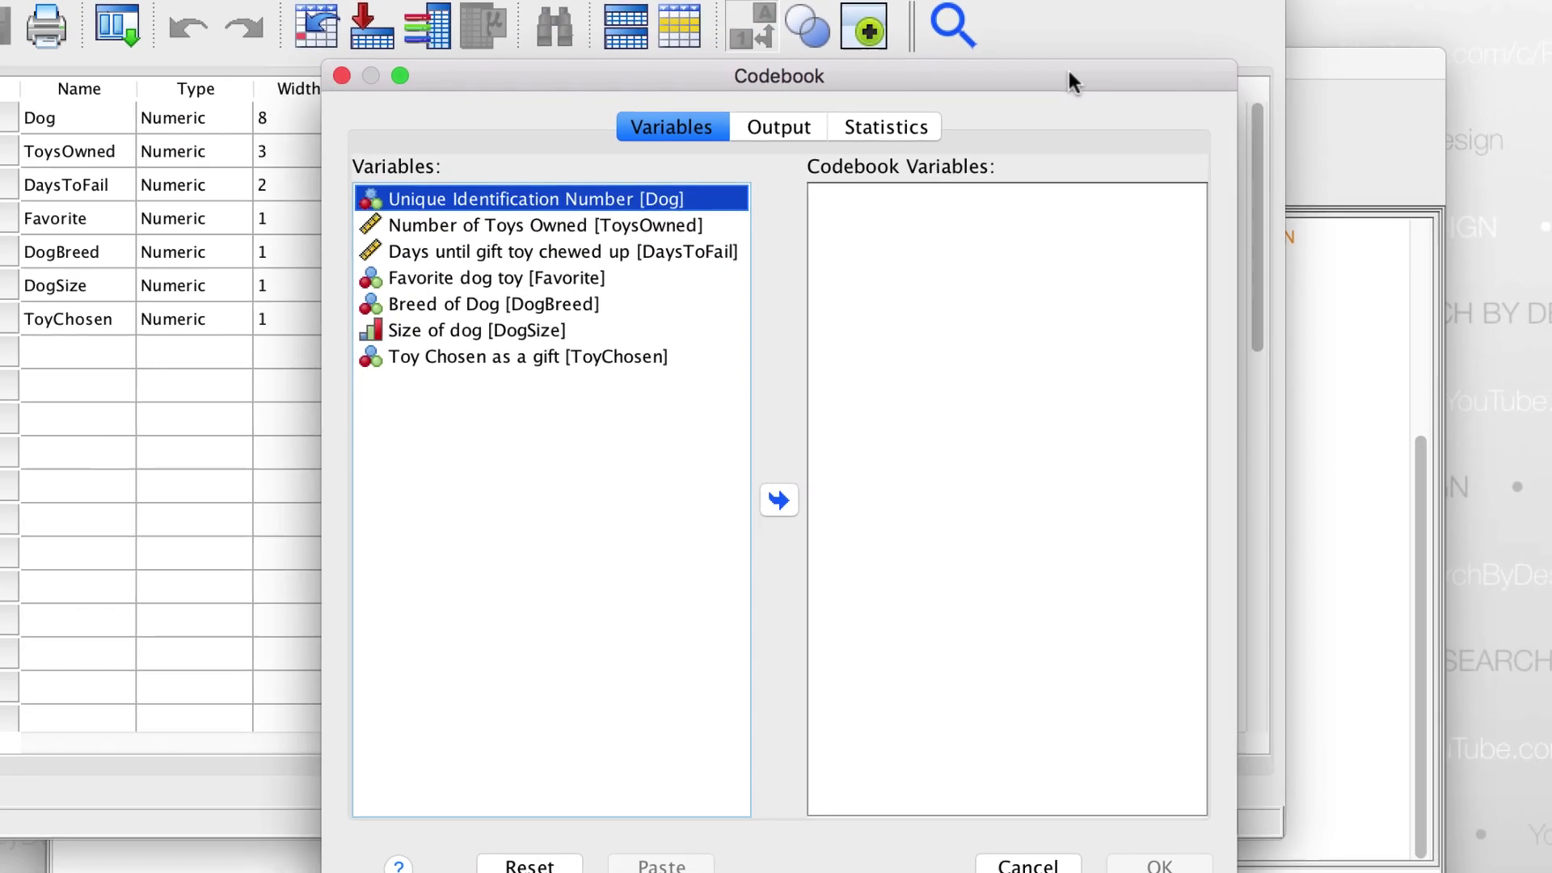
drag(1050, 50, 1037, 16)
click(630, 173)
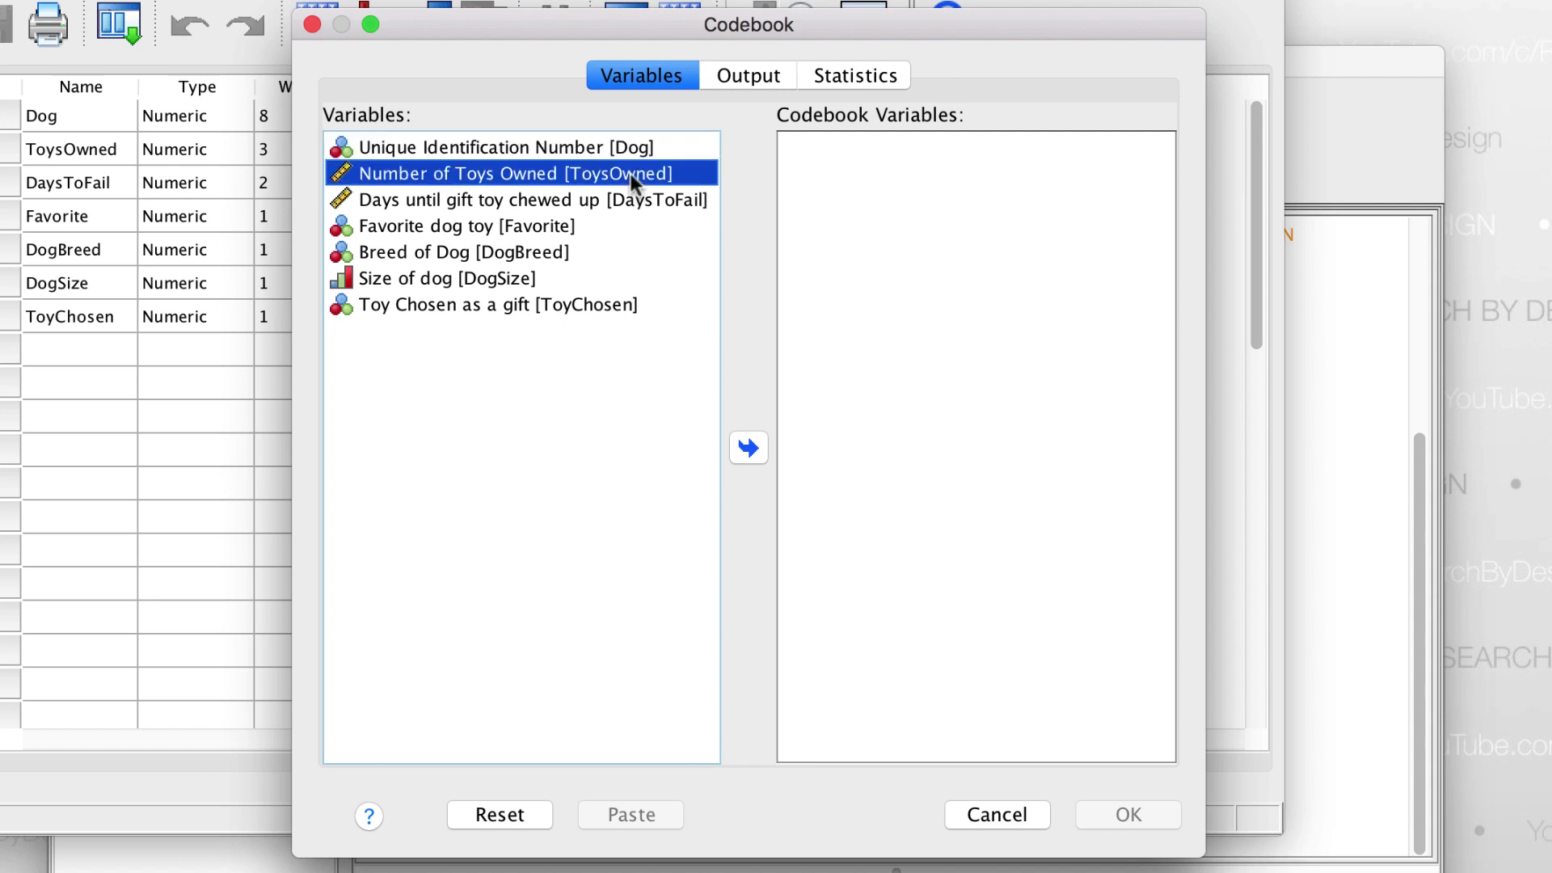
shift+click(632, 307)
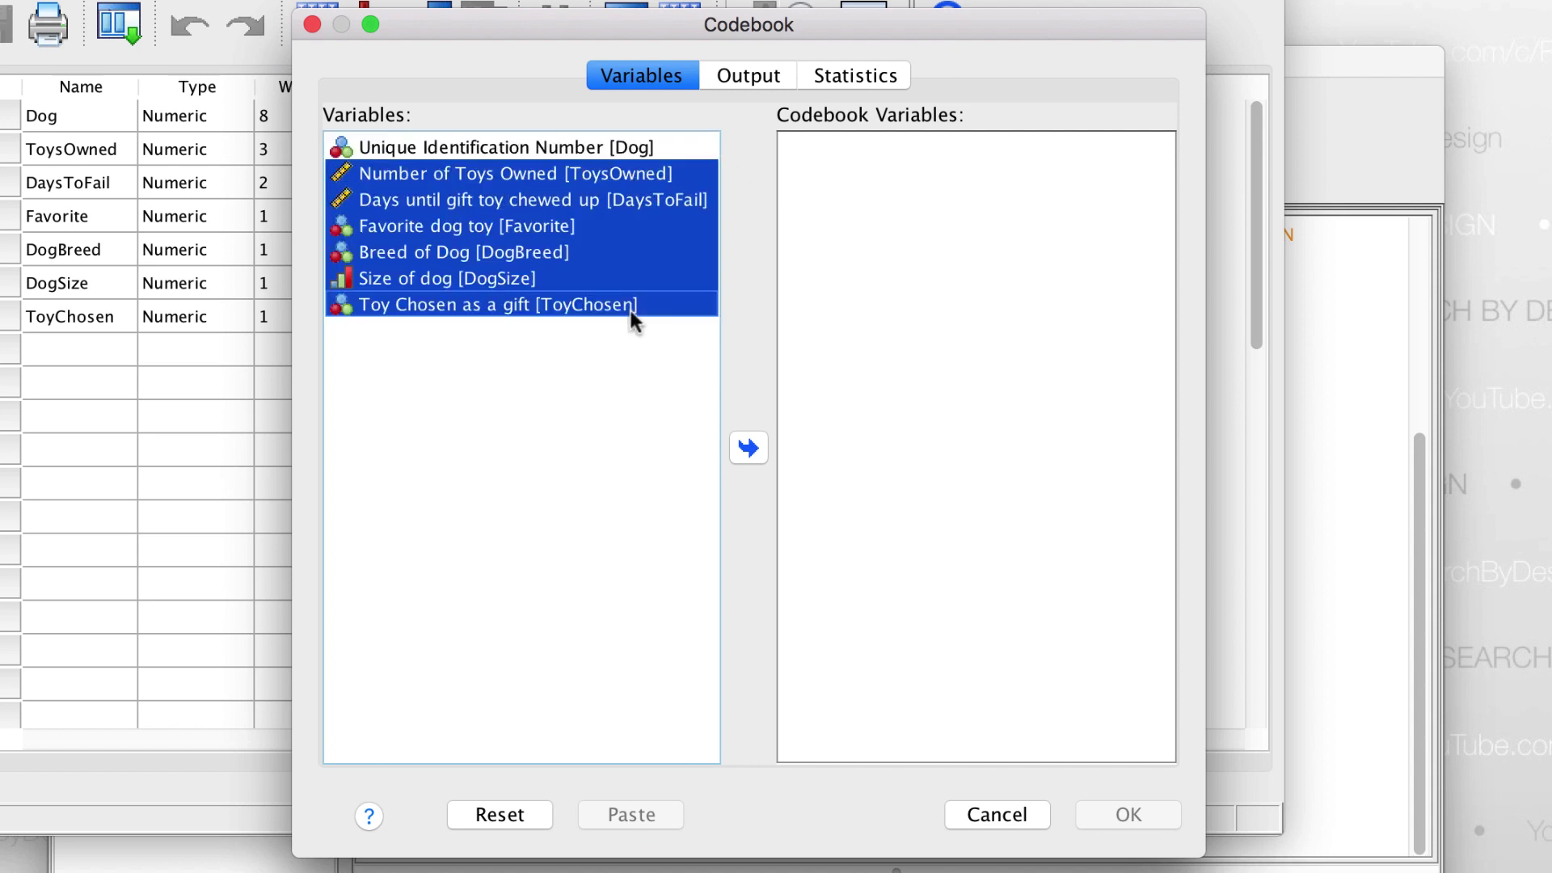
click(750, 449)
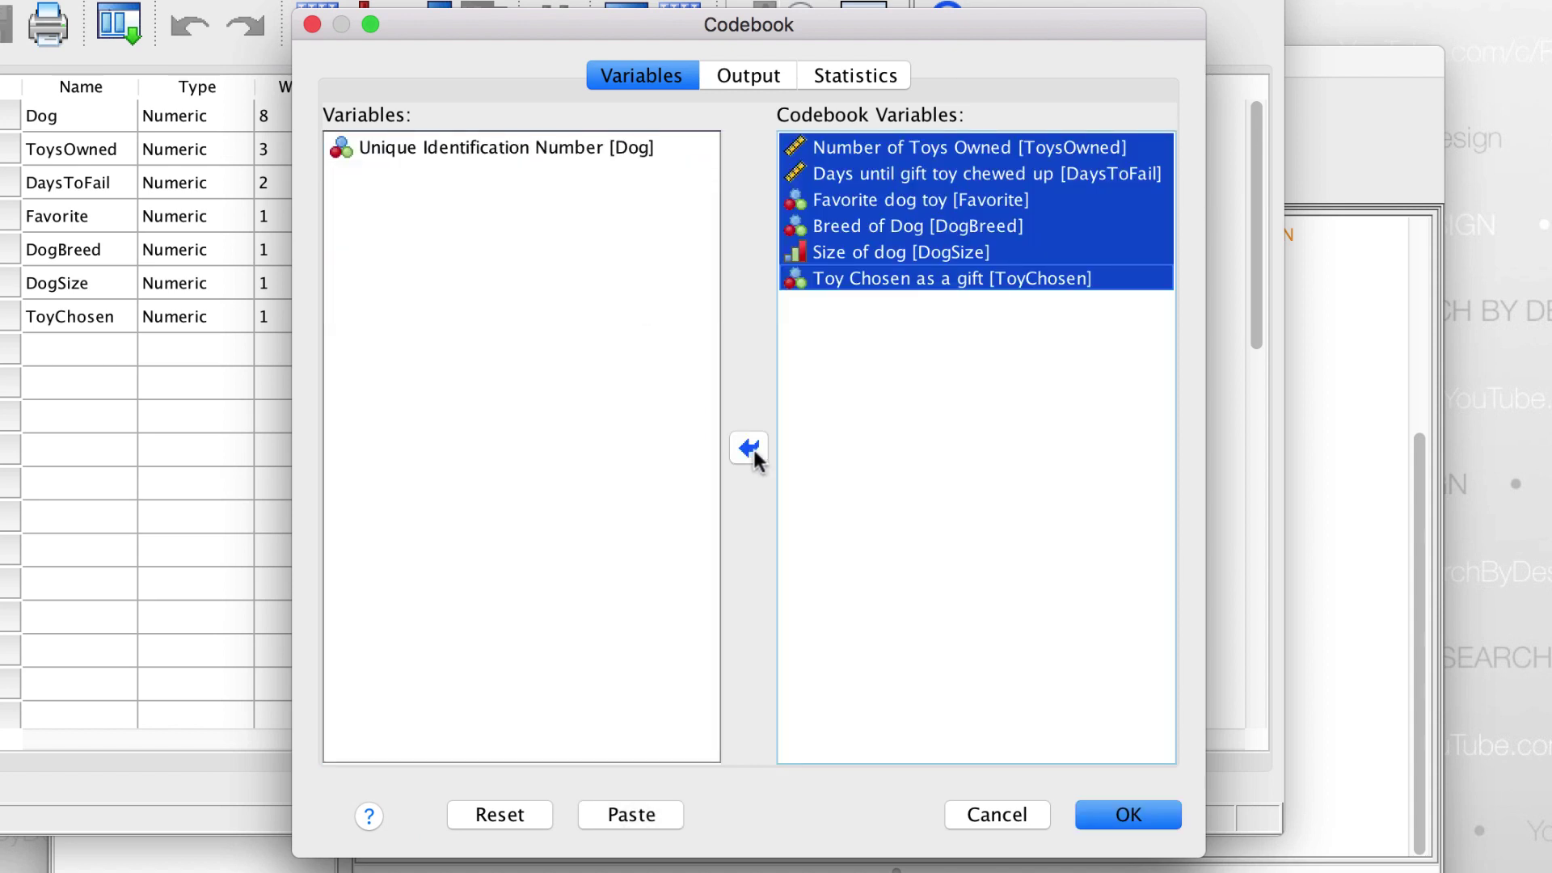
Limit the codebook's variable information to Label, Measurement level, Value labels and Missing values
click(709, 81)
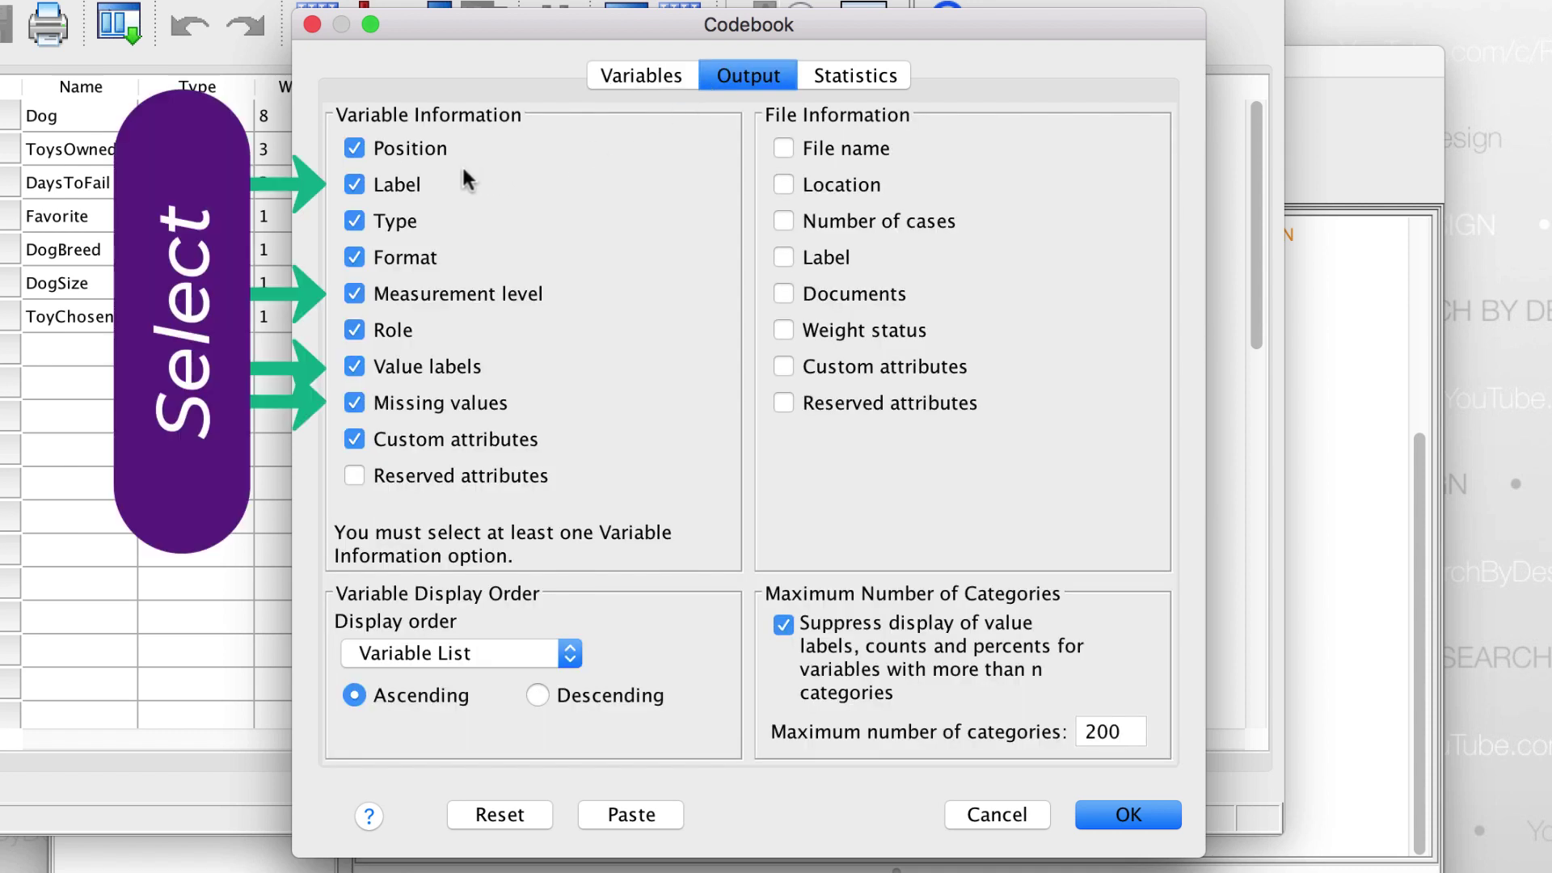
click(440, 153)
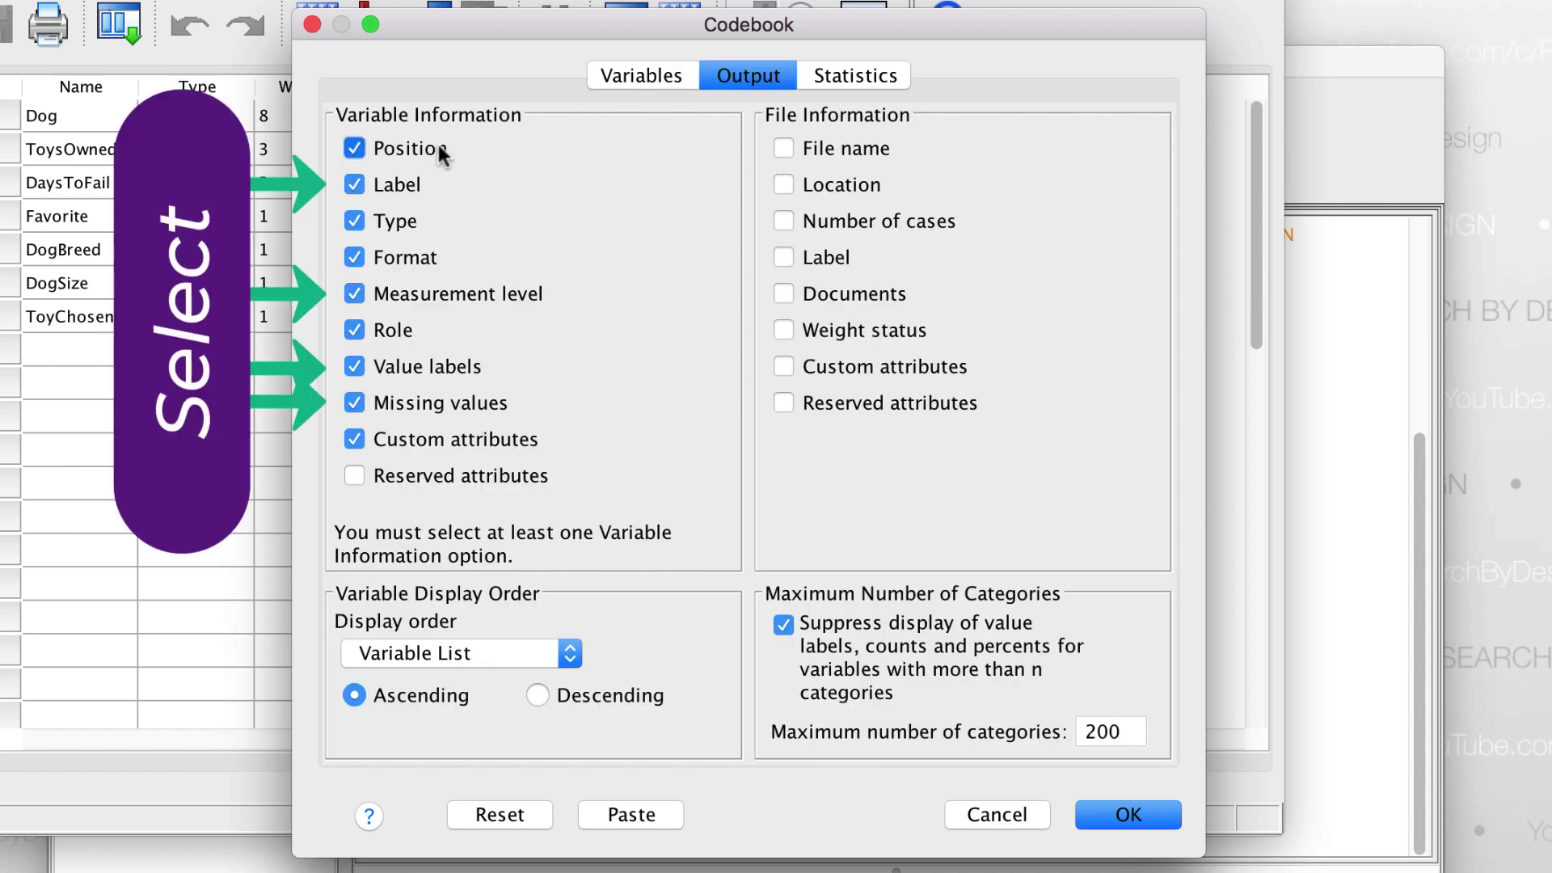
click(421, 223)
click(423, 246)
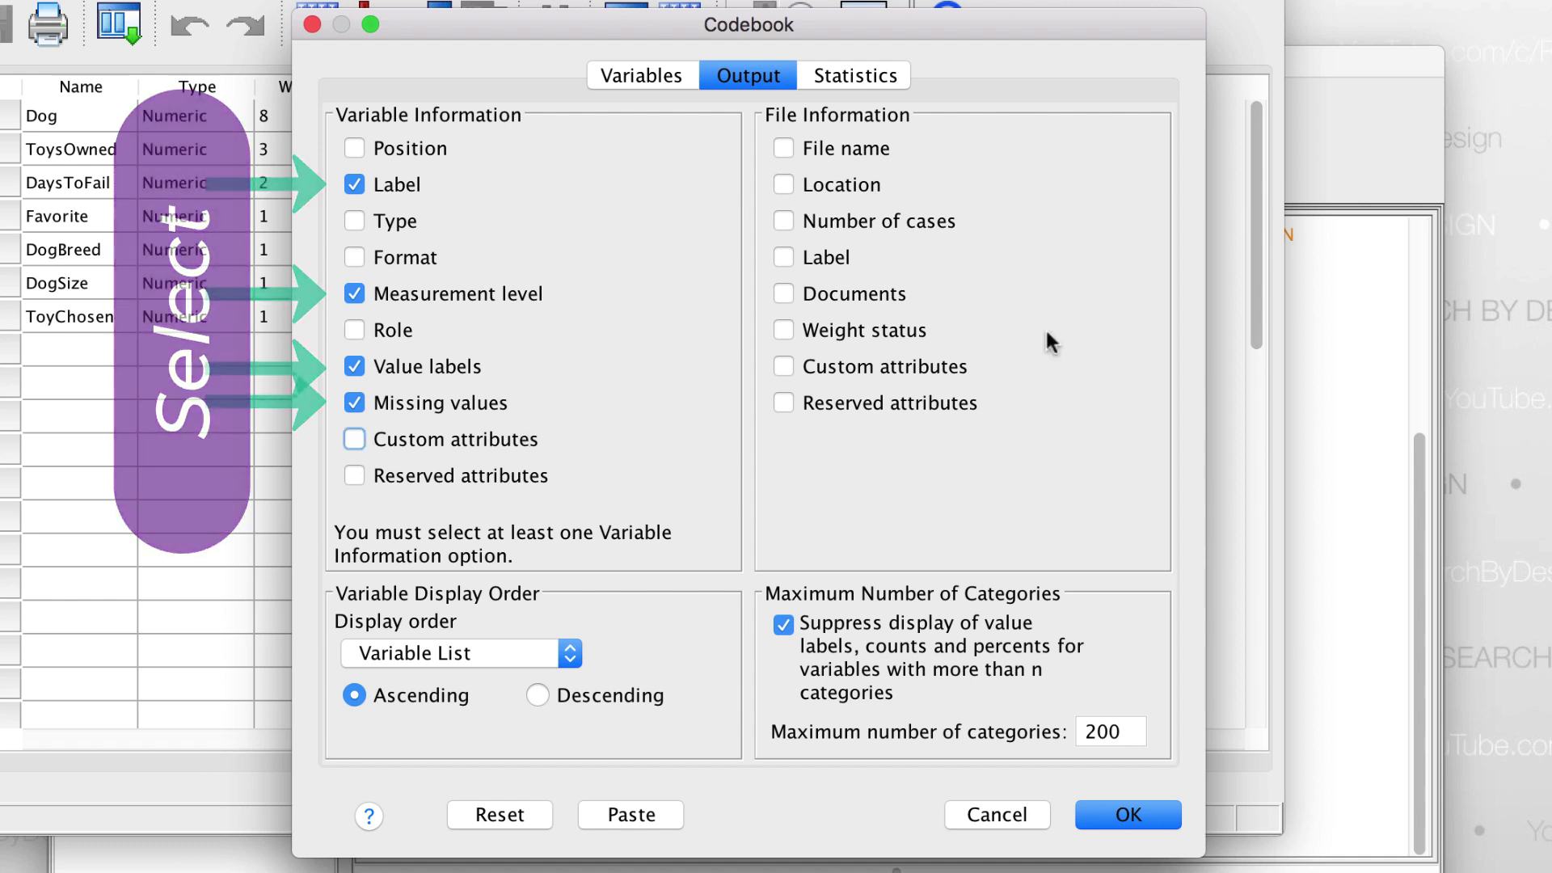
Include the file name, location and number of cases in the codebook's file information
click(875, 147)
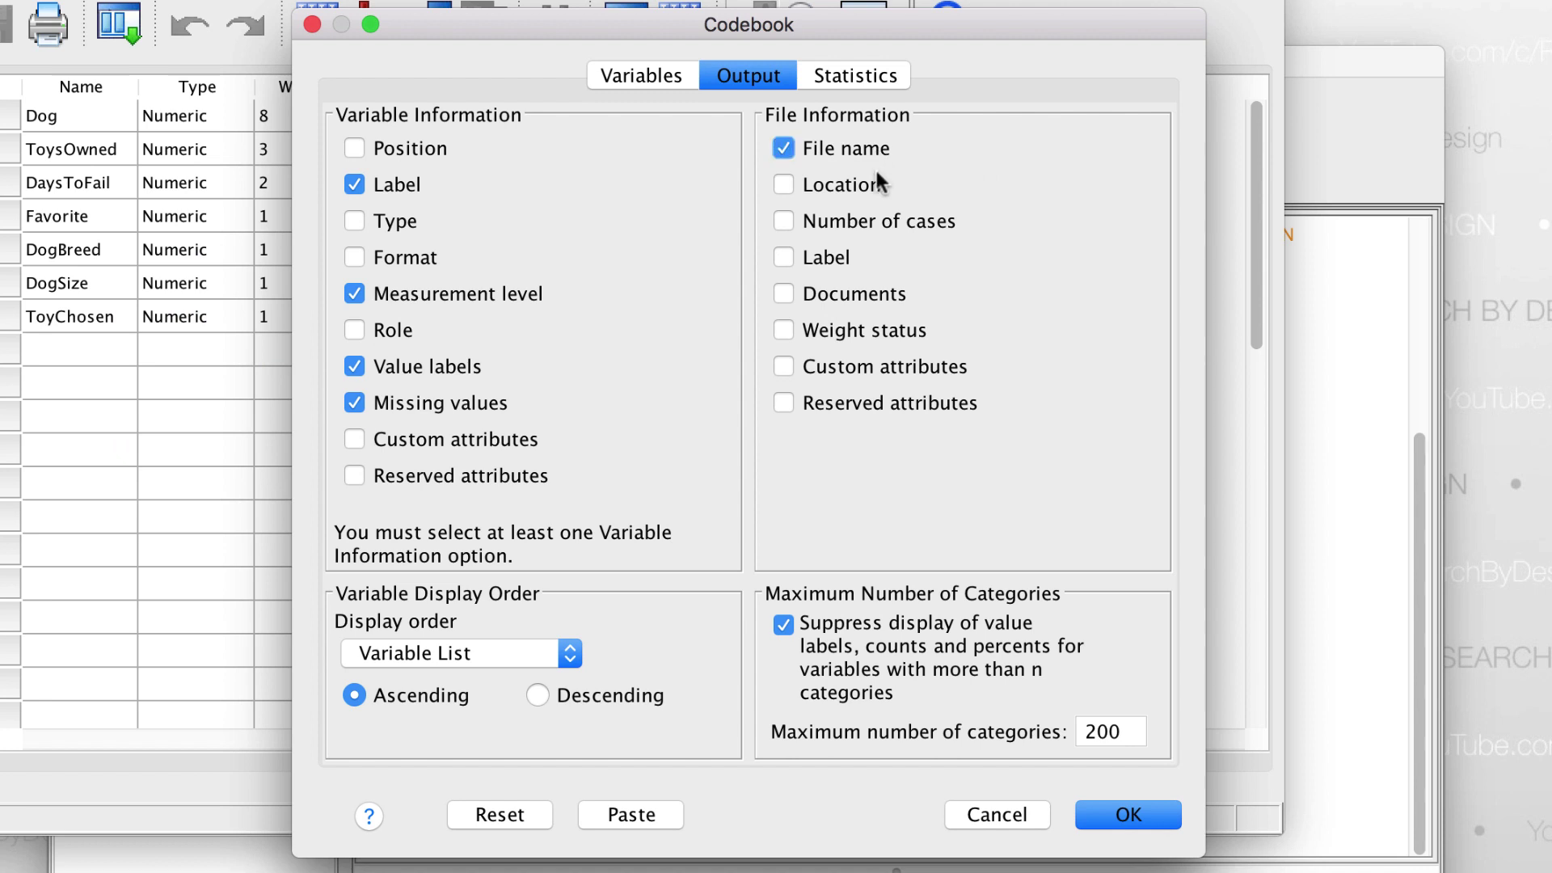
click(878, 186)
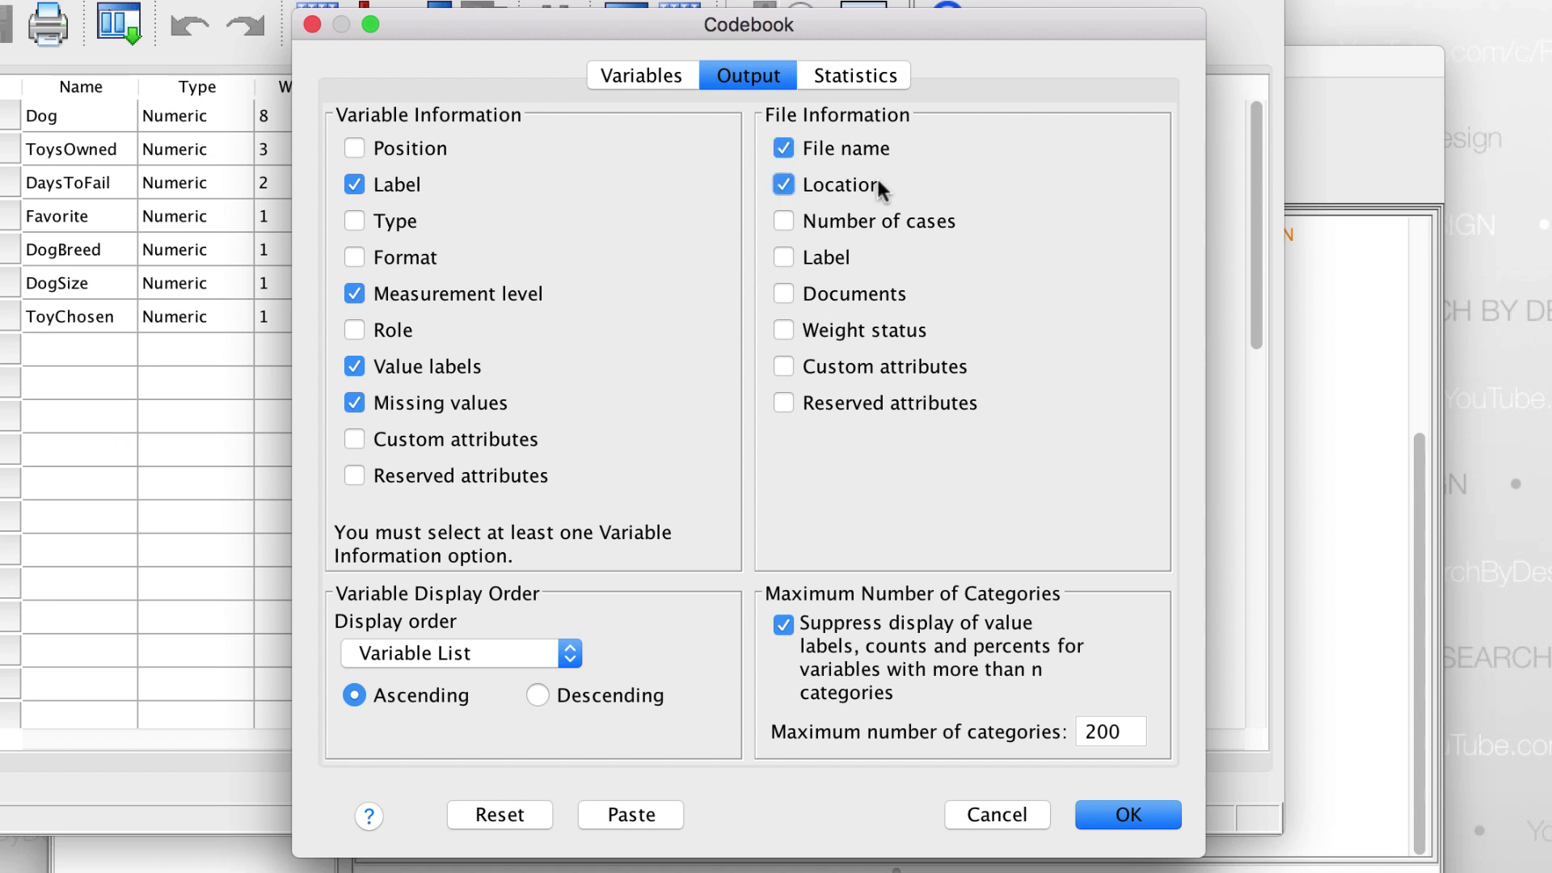
click(951, 220)
Leave Quartiles out of the codebook statistics and paste the Codebook command into the syntax file
click(883, 77)
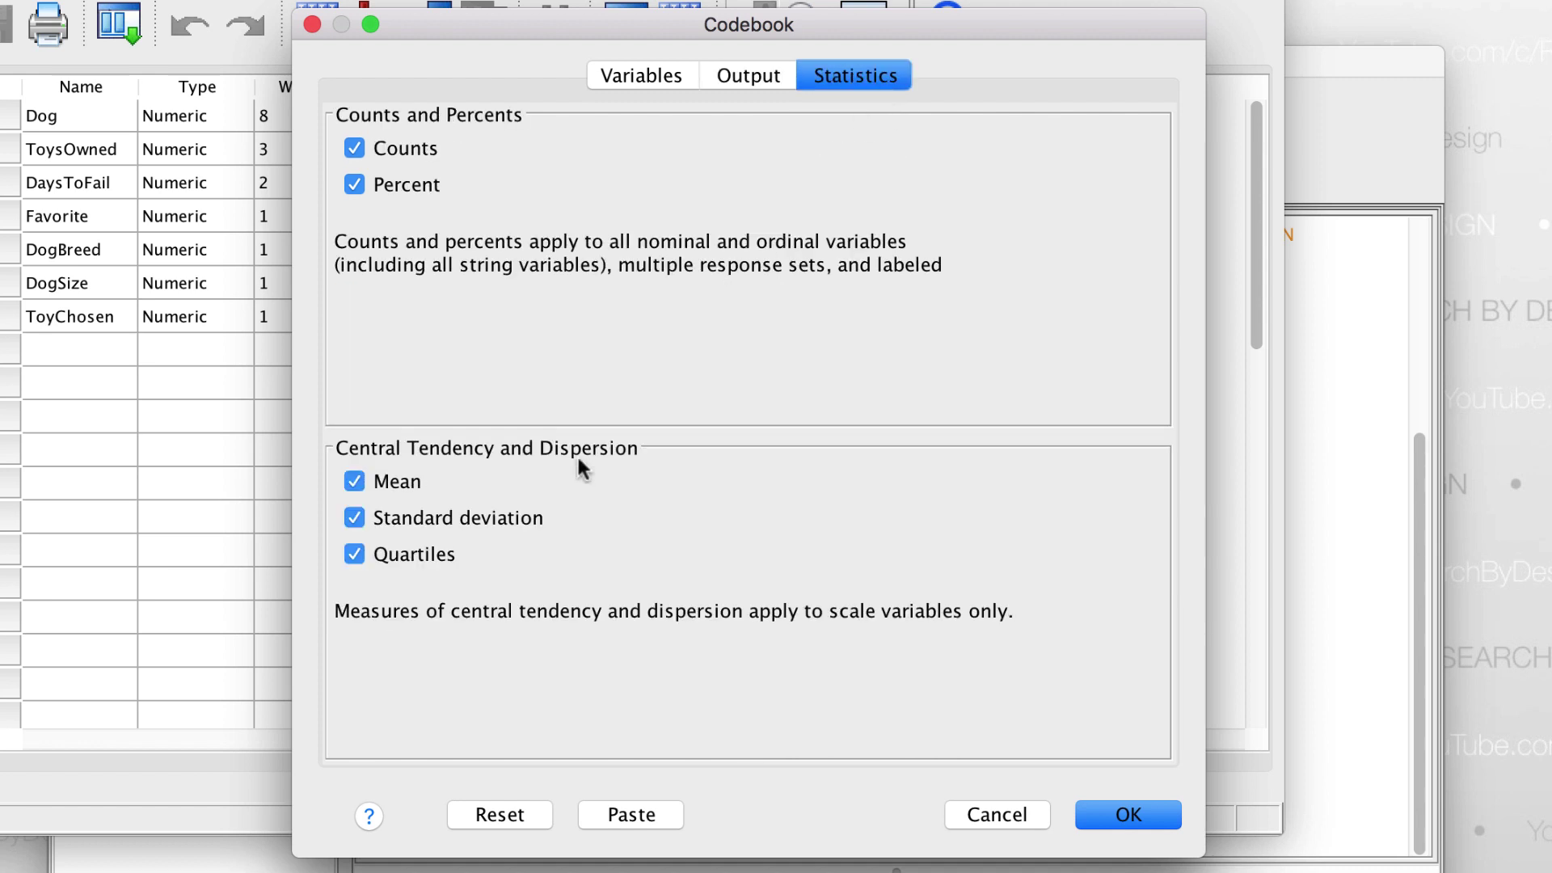
click(453, 555)
click(622, 807)
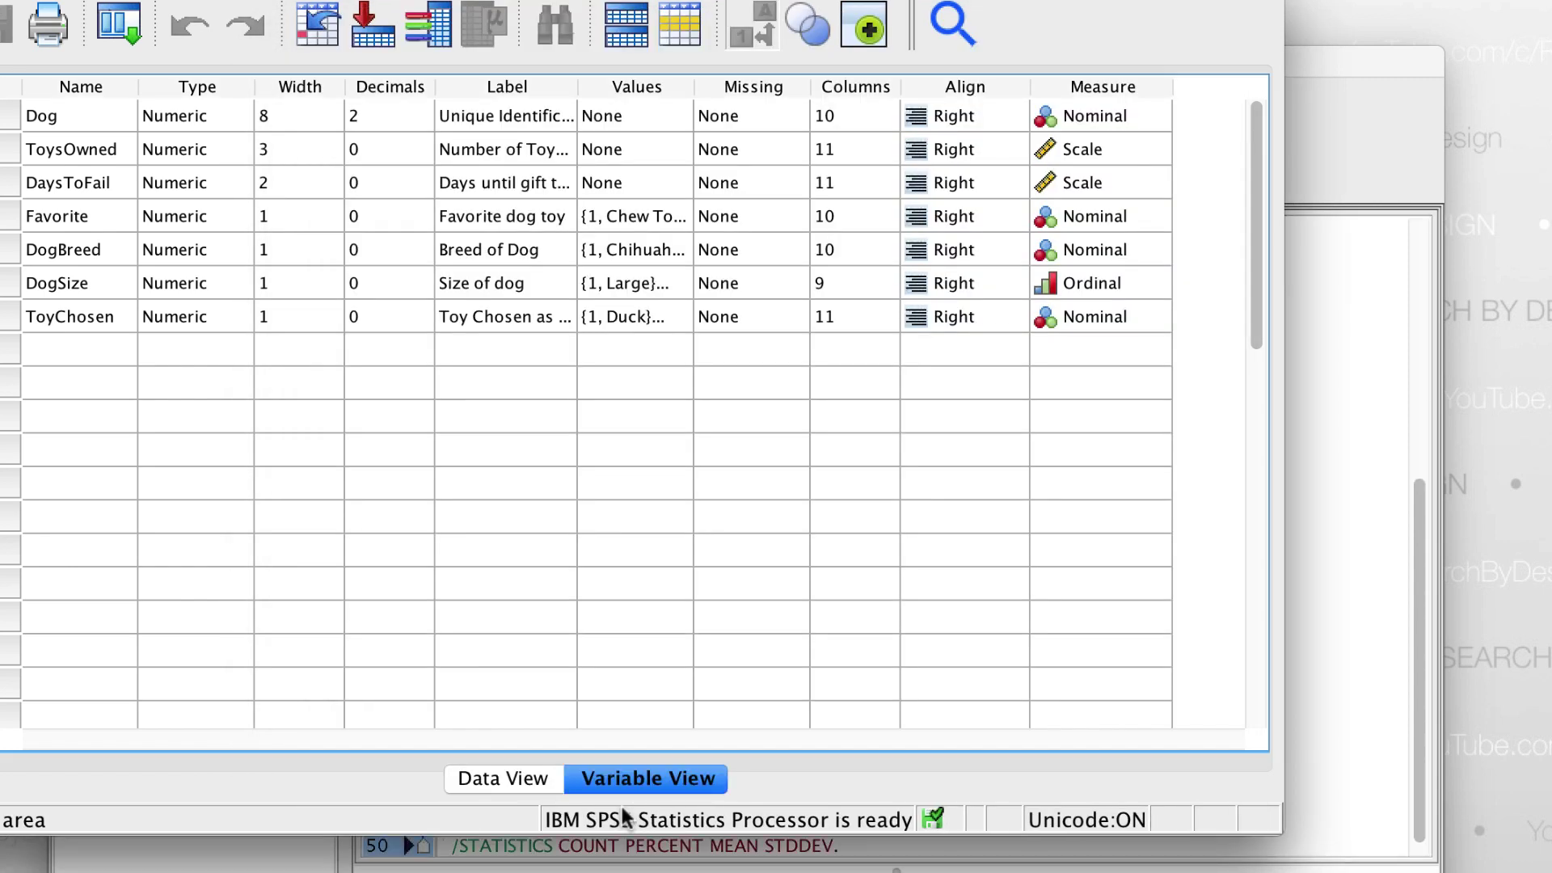
Check the pasted CODEBOOK command at the end of DogToysSyntax.sps, save the syntax file and close it
click(1341, 770)
scroll(1004, 739, down, 1)
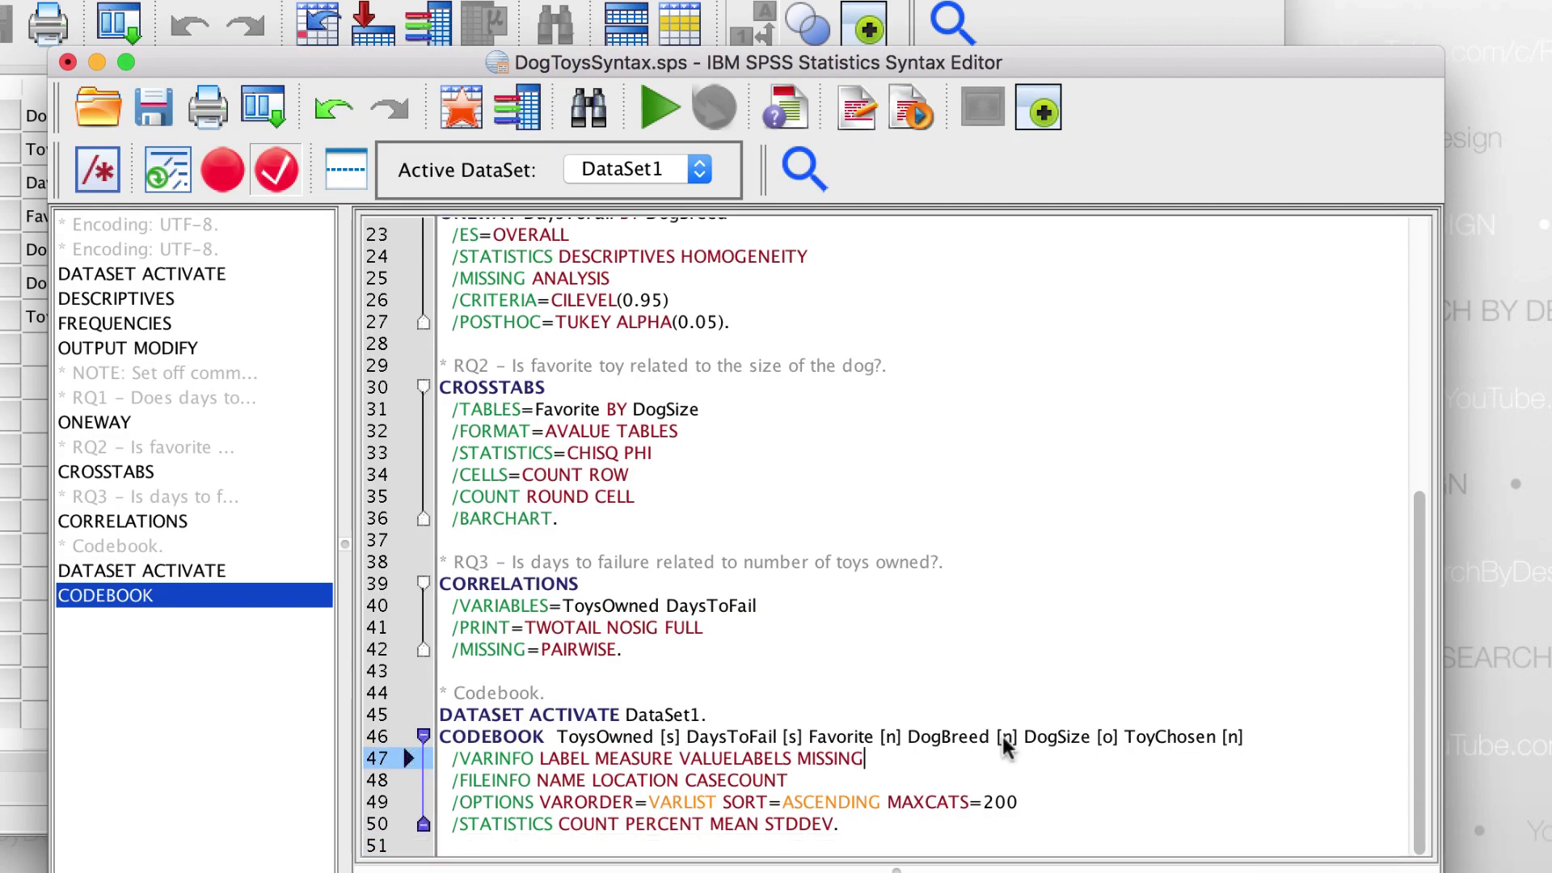
click(153, 115)
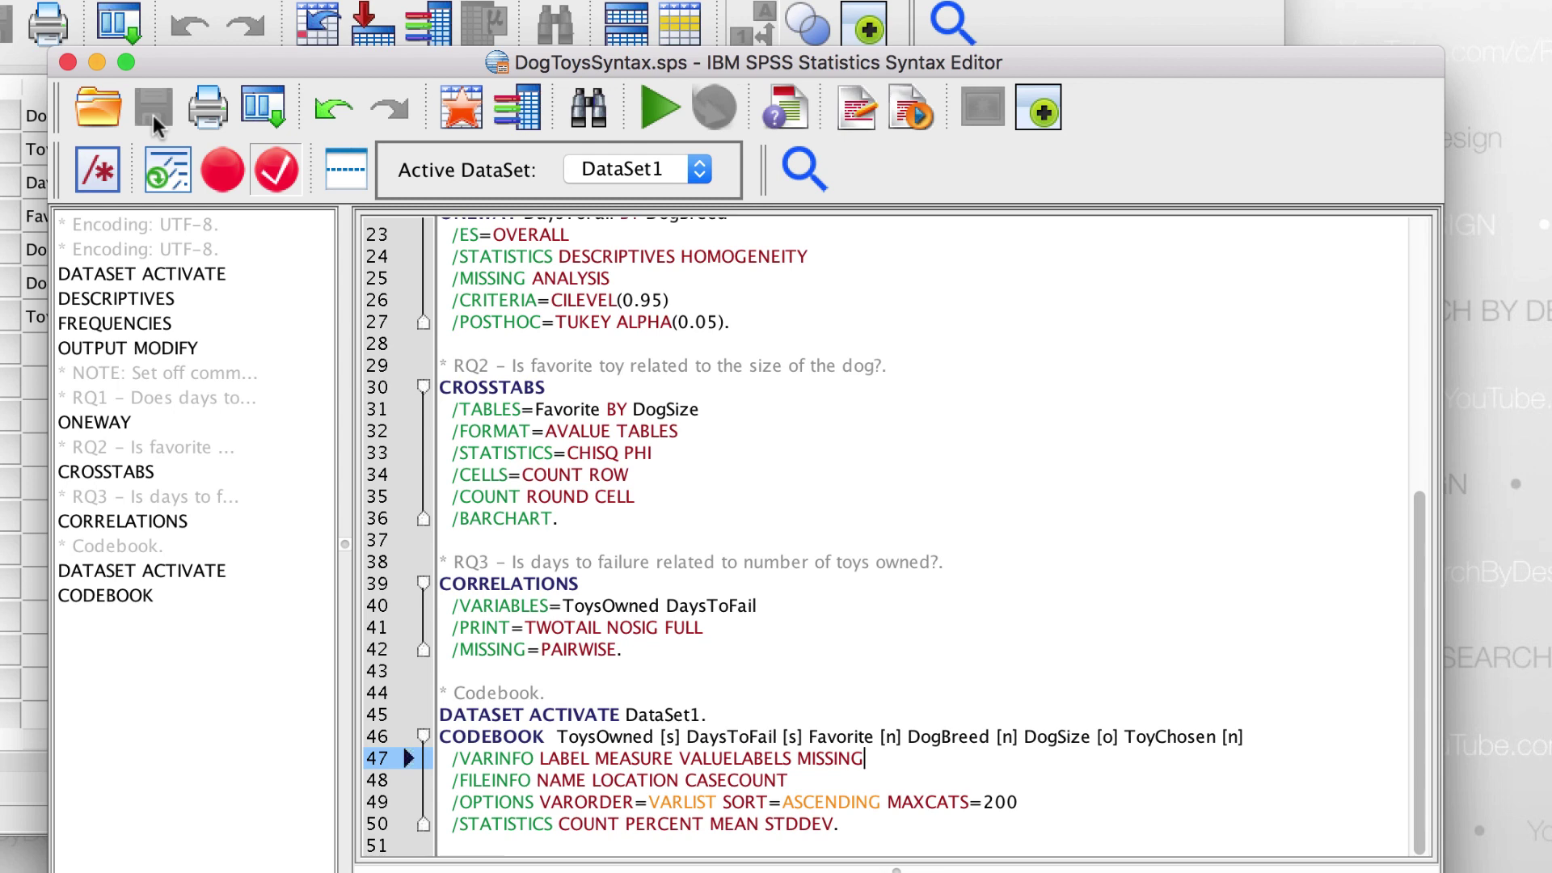
click(64, 61)
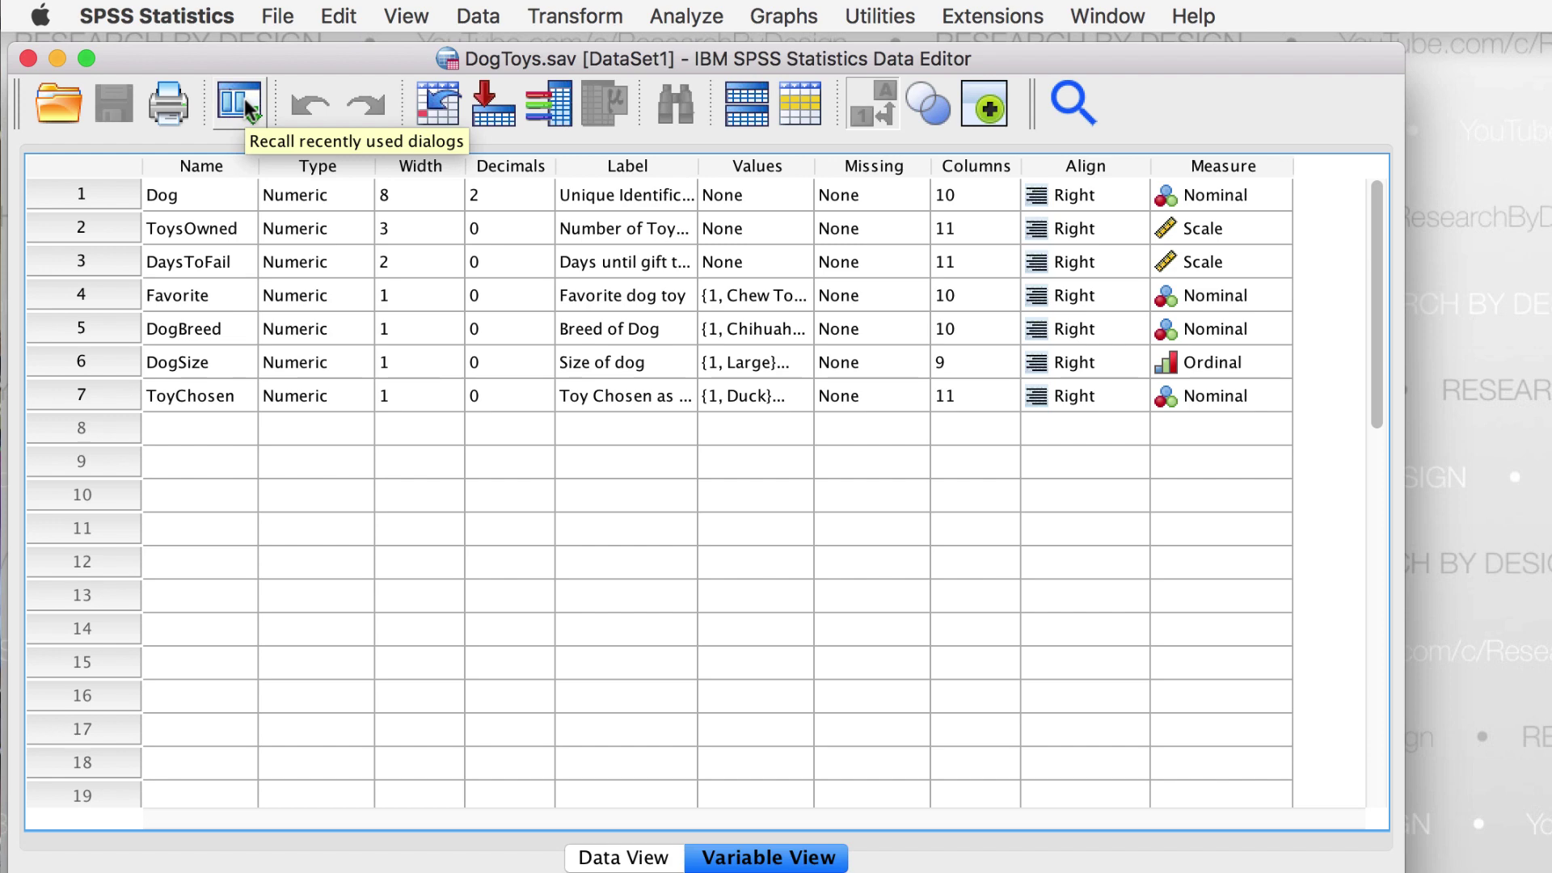
Recall the recently used Codebook dialog and run it with its current settings
click(242, 103)
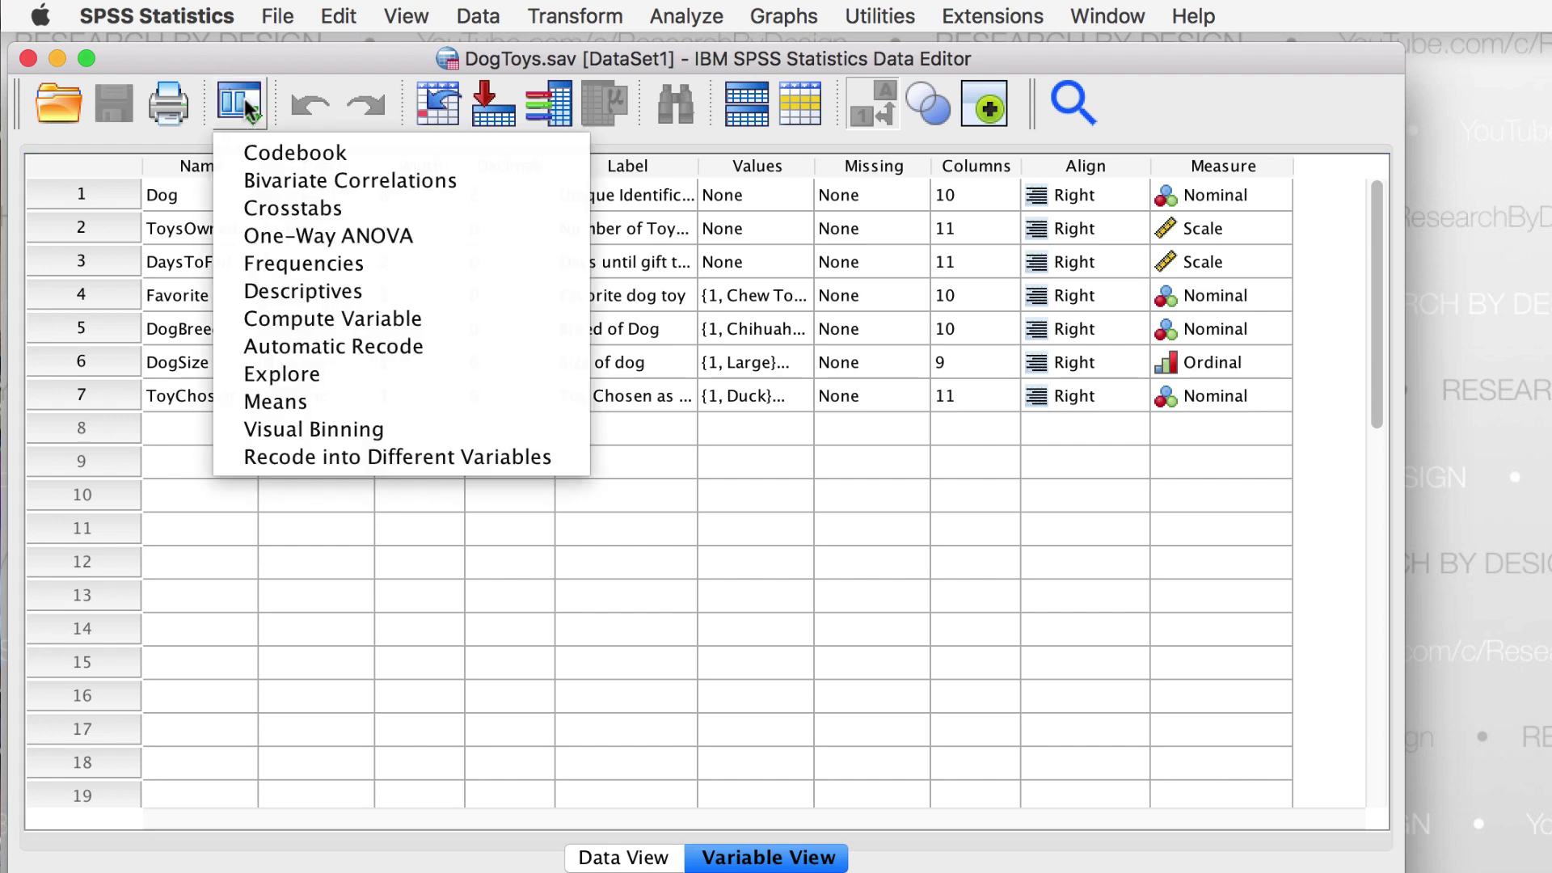
click(320, 151)
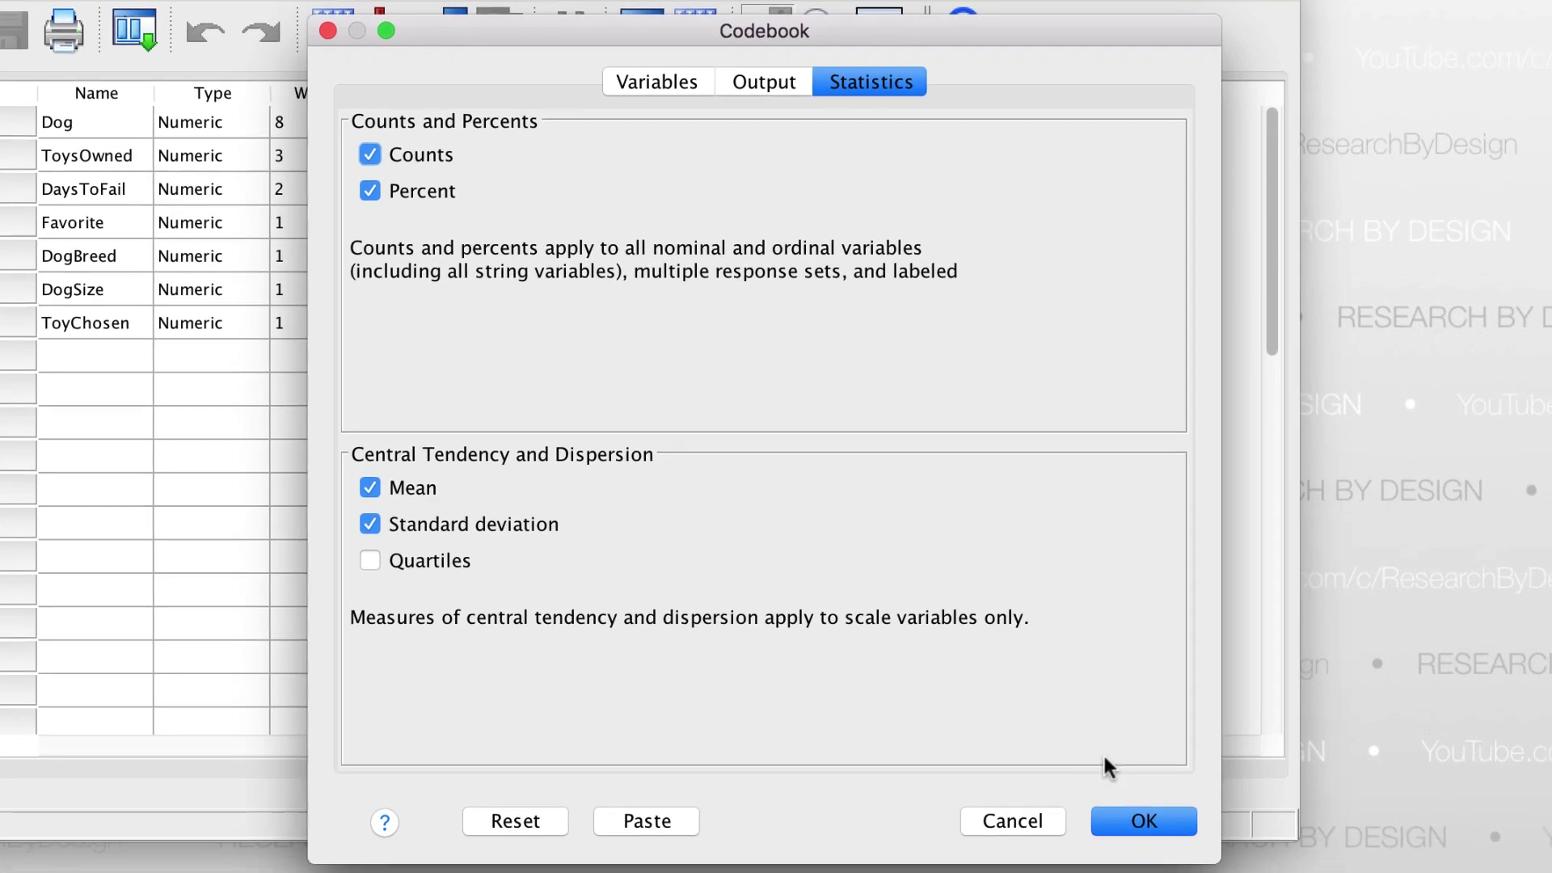
click(1138, 821)
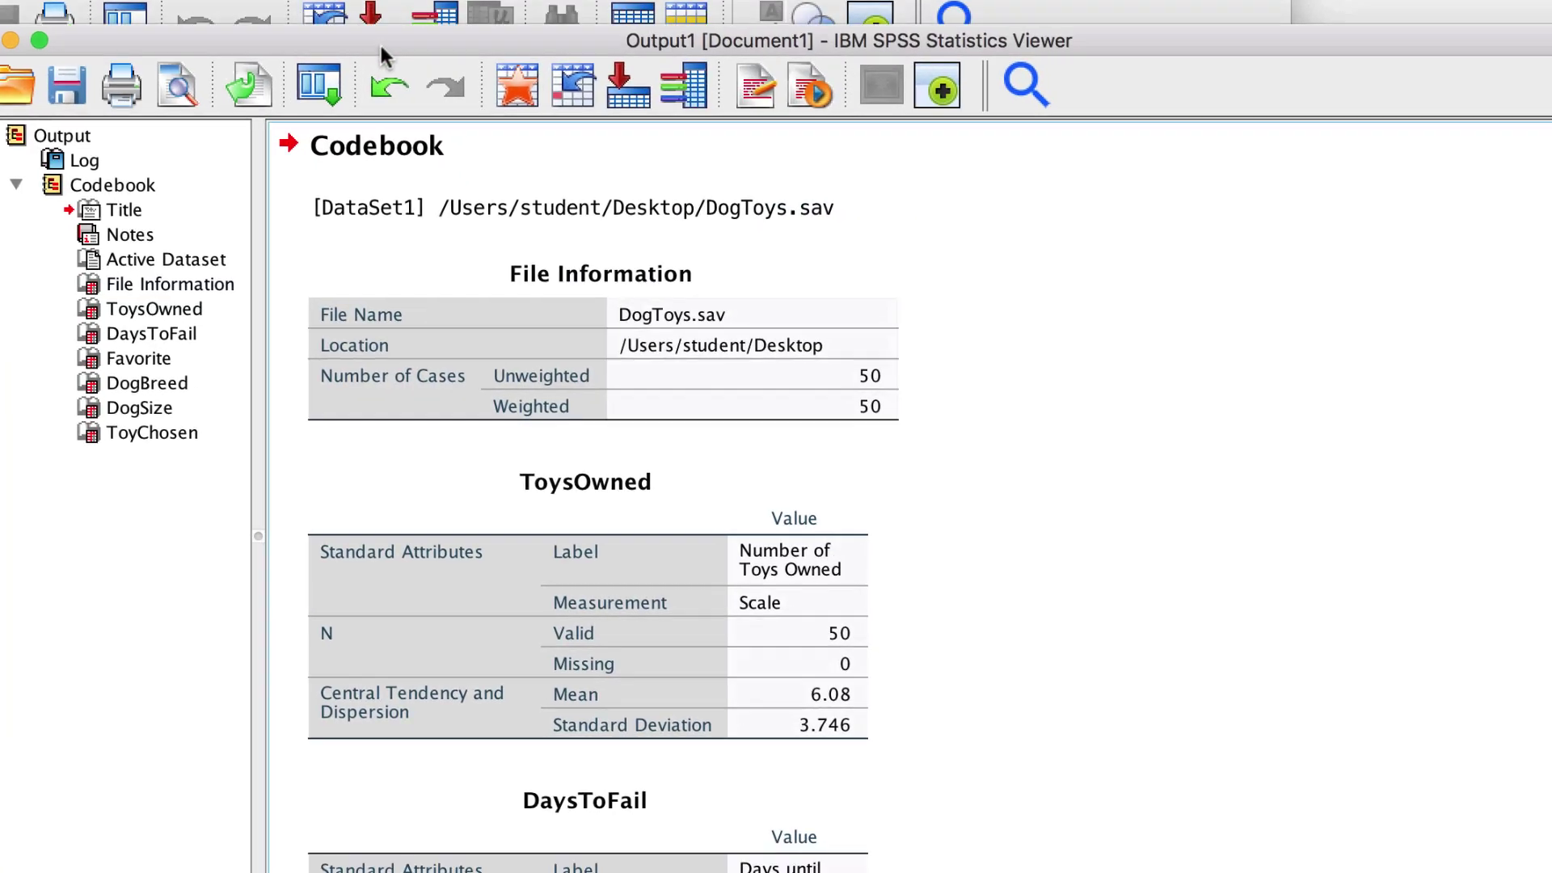
Export all visible output to the desktop as an Excel 2007 and Higher Macro-enabled (*.xlsm) file named DogToysCodebook
click(242, 51)
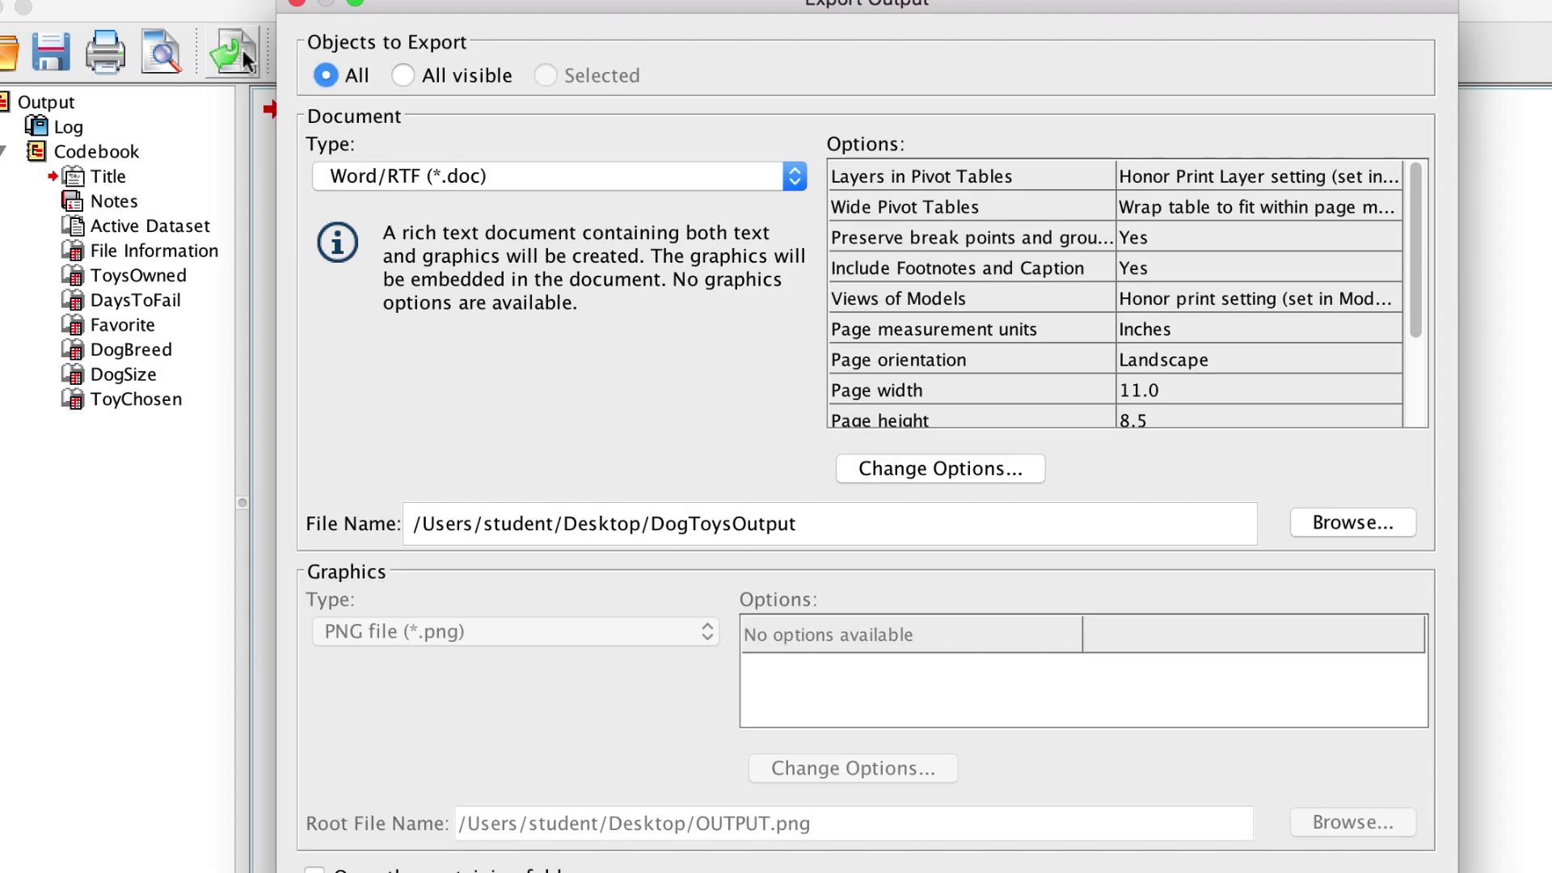
click(452, 74)
click(478, 175)
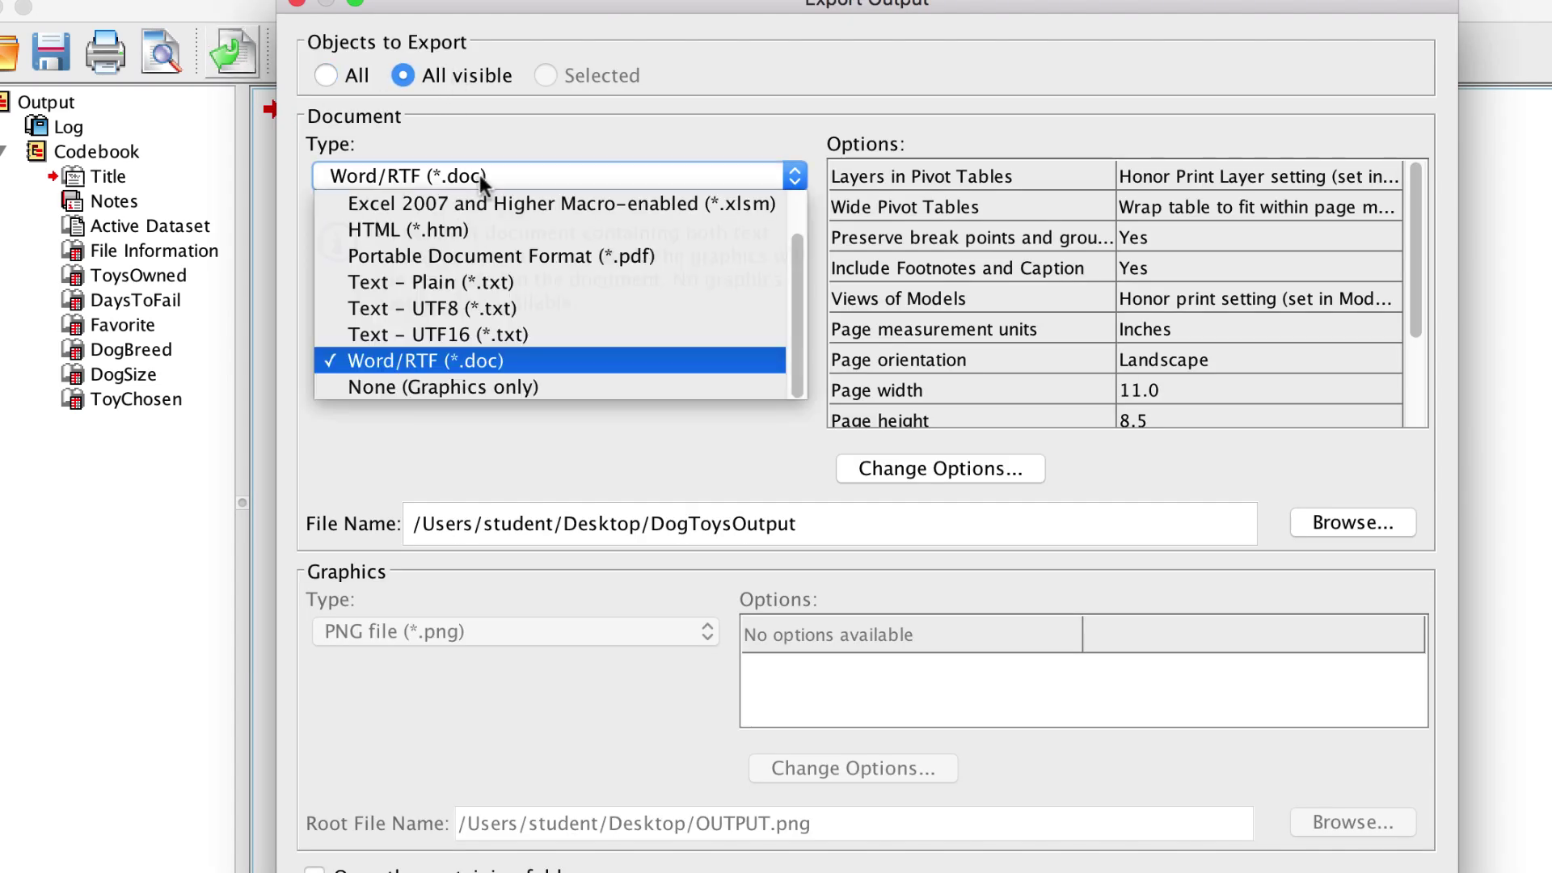
click(520, 202)
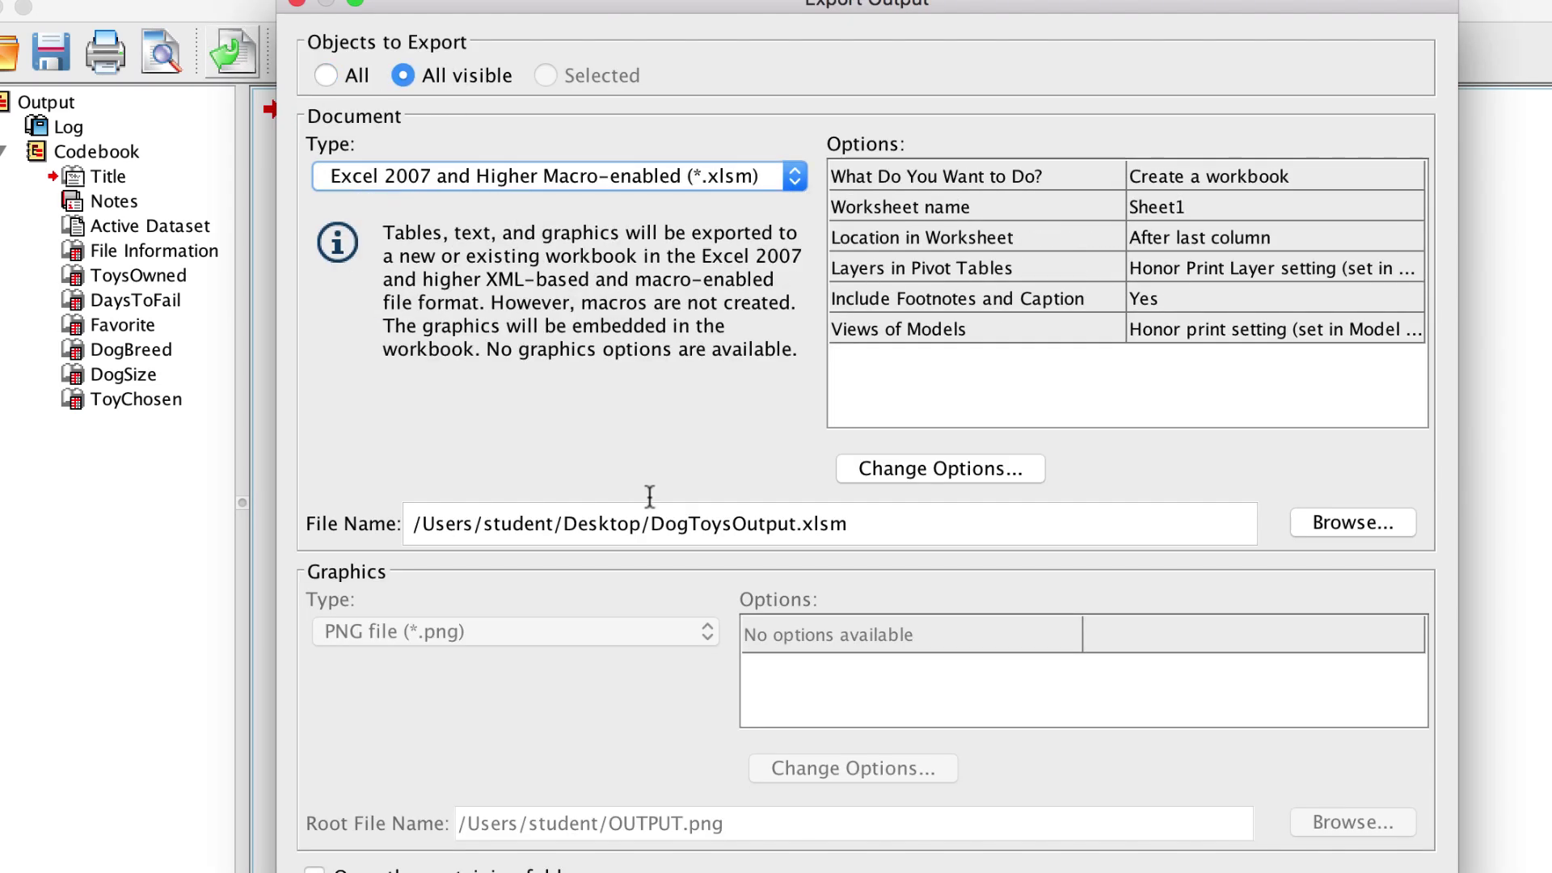
click(745, 527)
drag(737, 525, 854, 525)
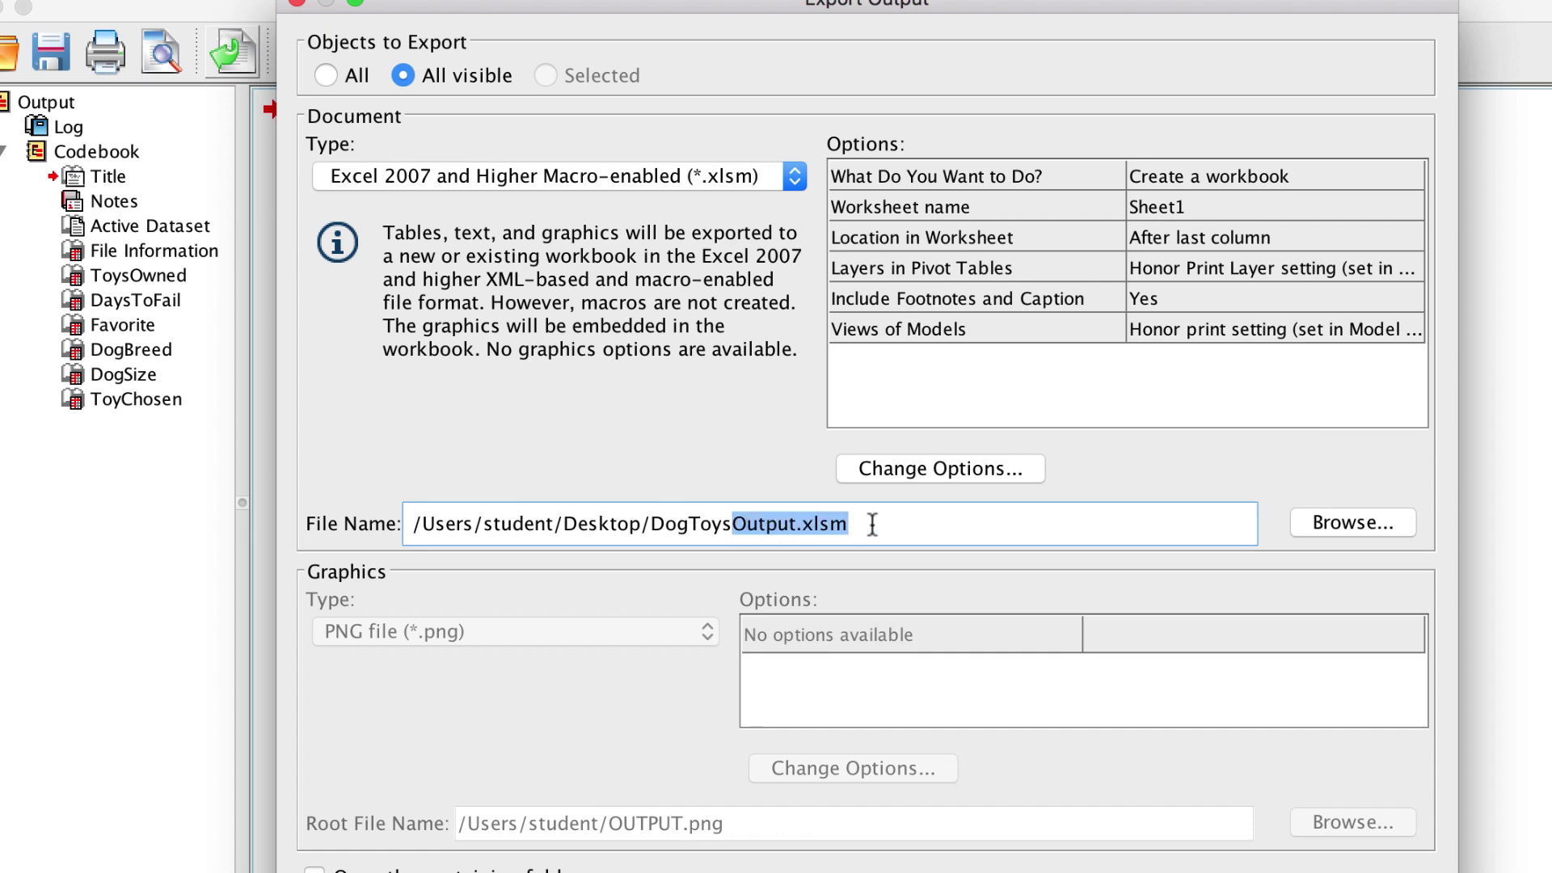
text(Codebook)
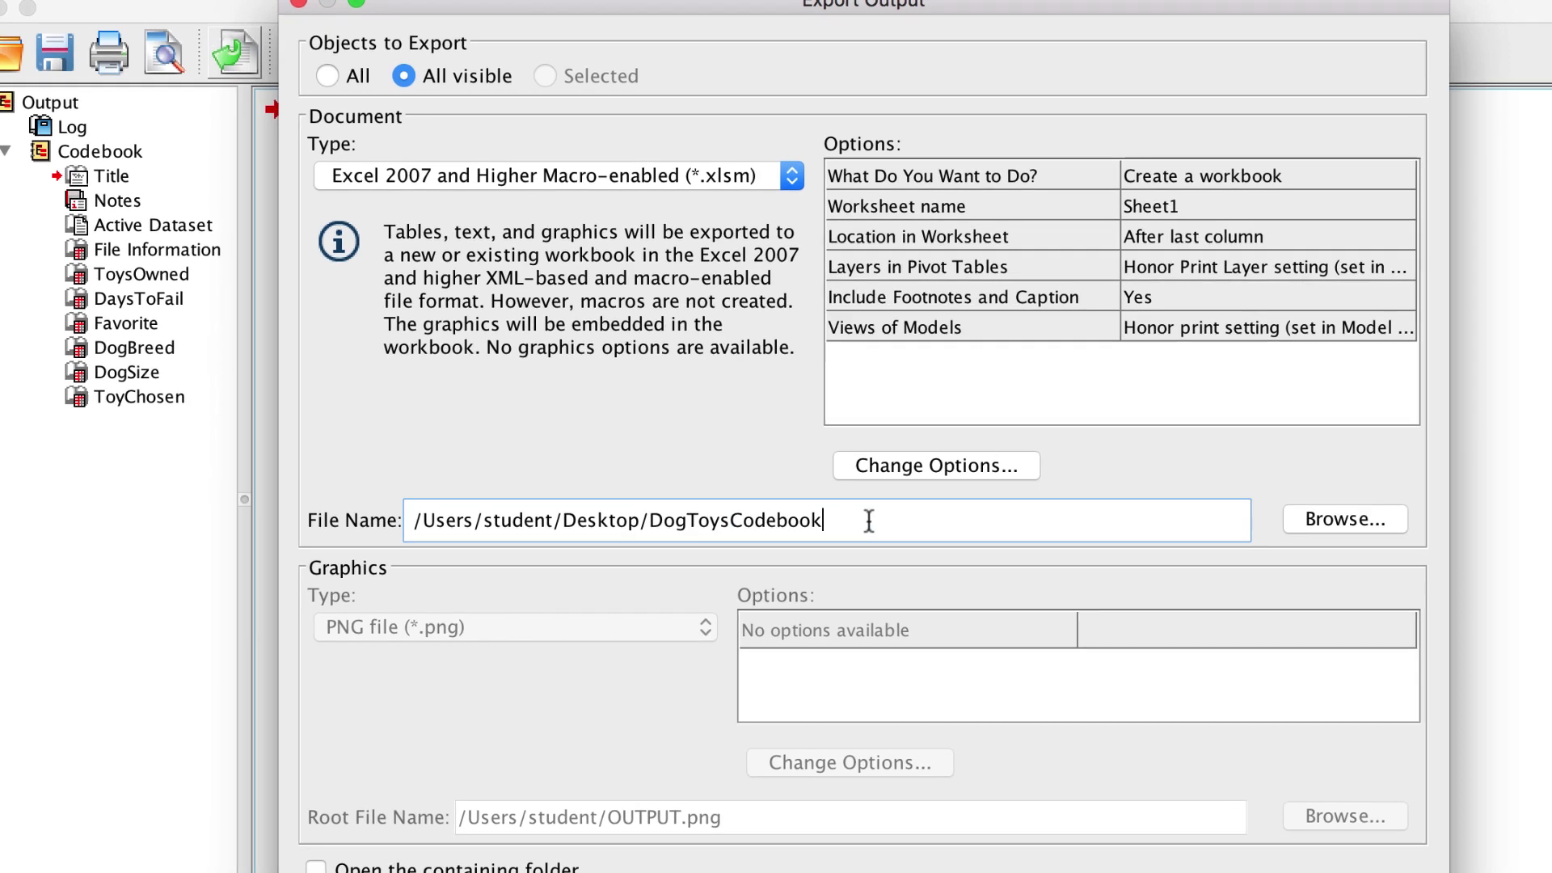
click(1271, 836)
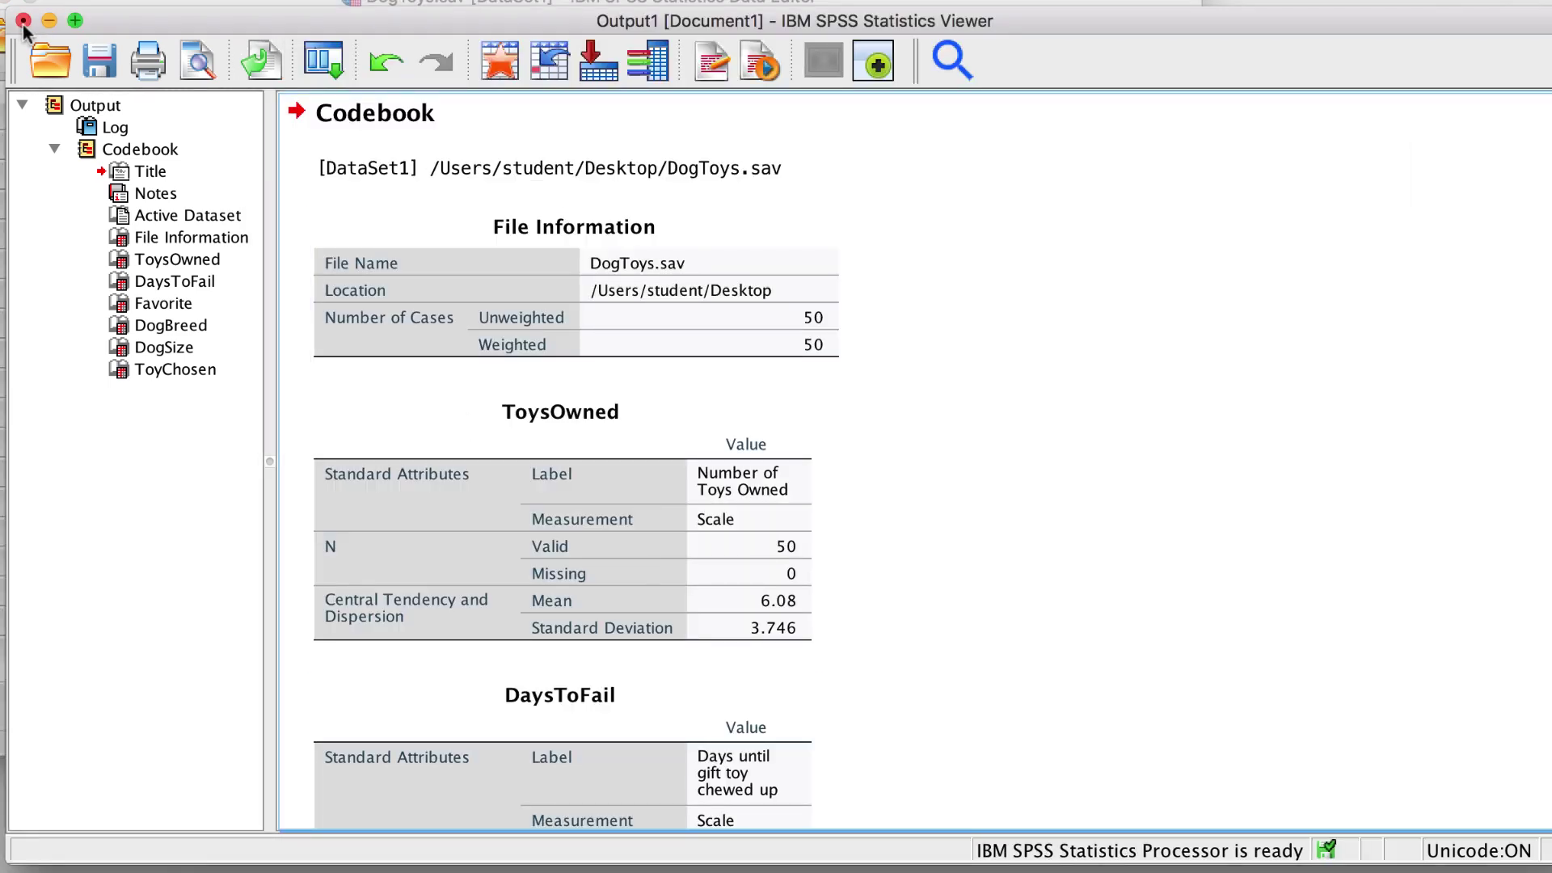
Close the output viewer without saving its contents and quit SPSS Statistics
click(22, 22)
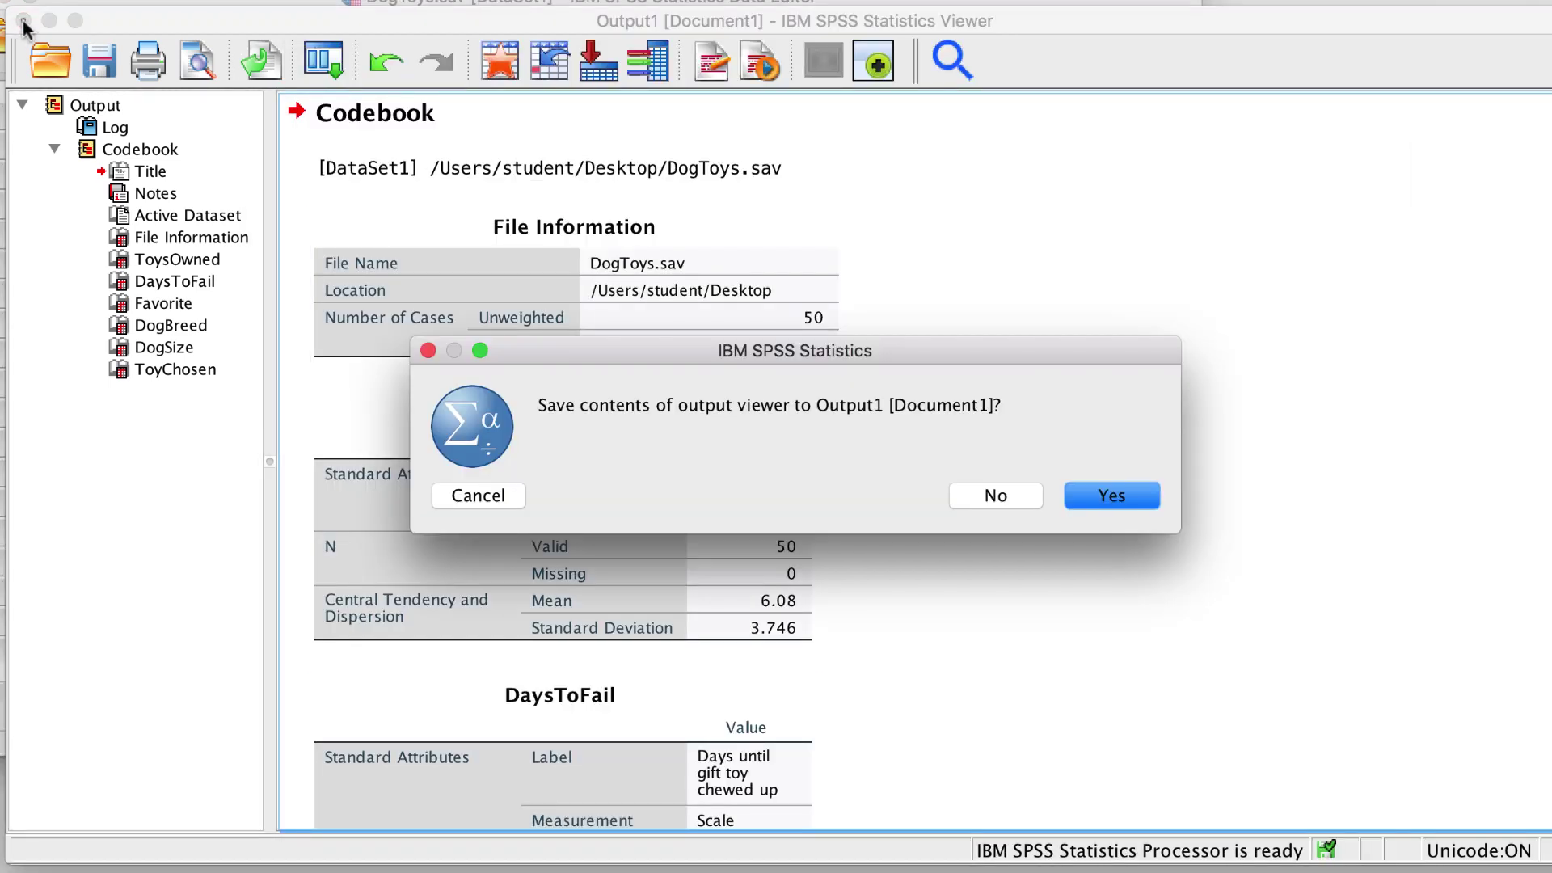
click(994, 496)
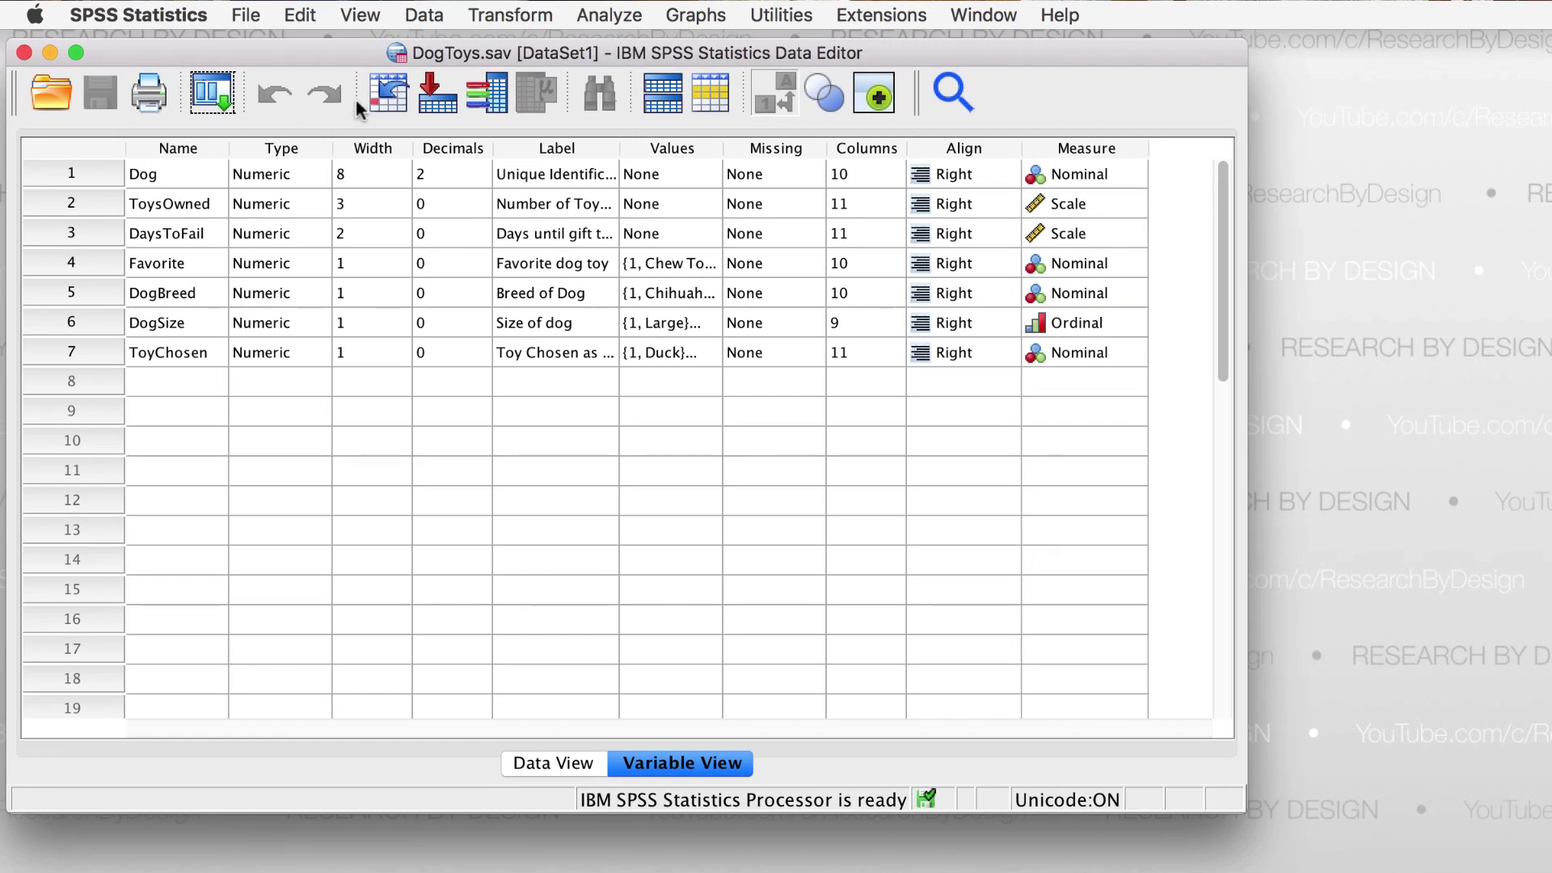
click(184, 15)
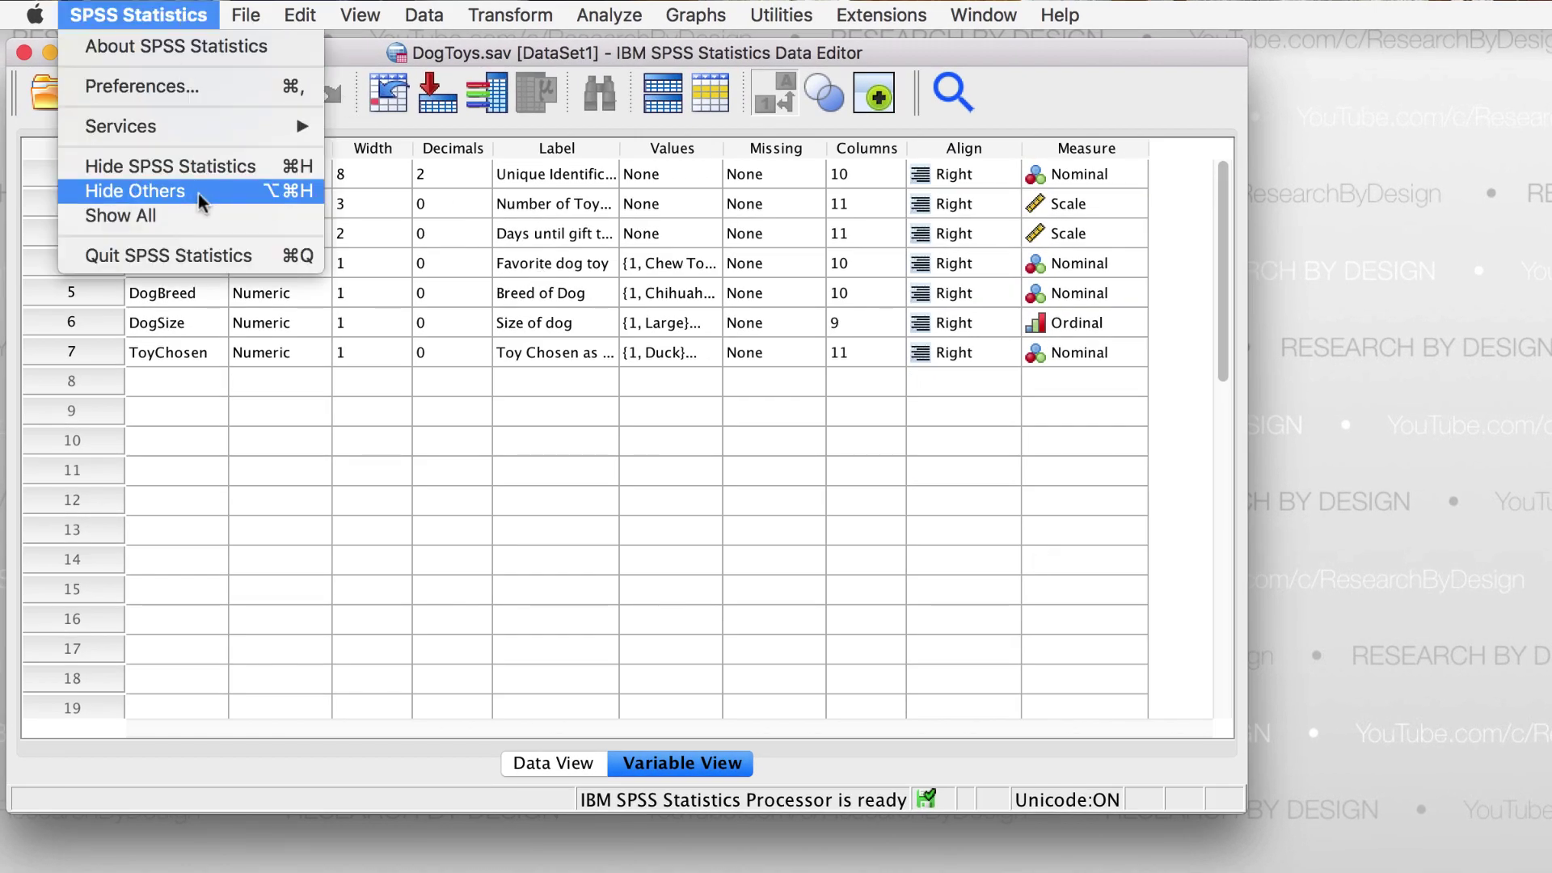
click(213, 256)
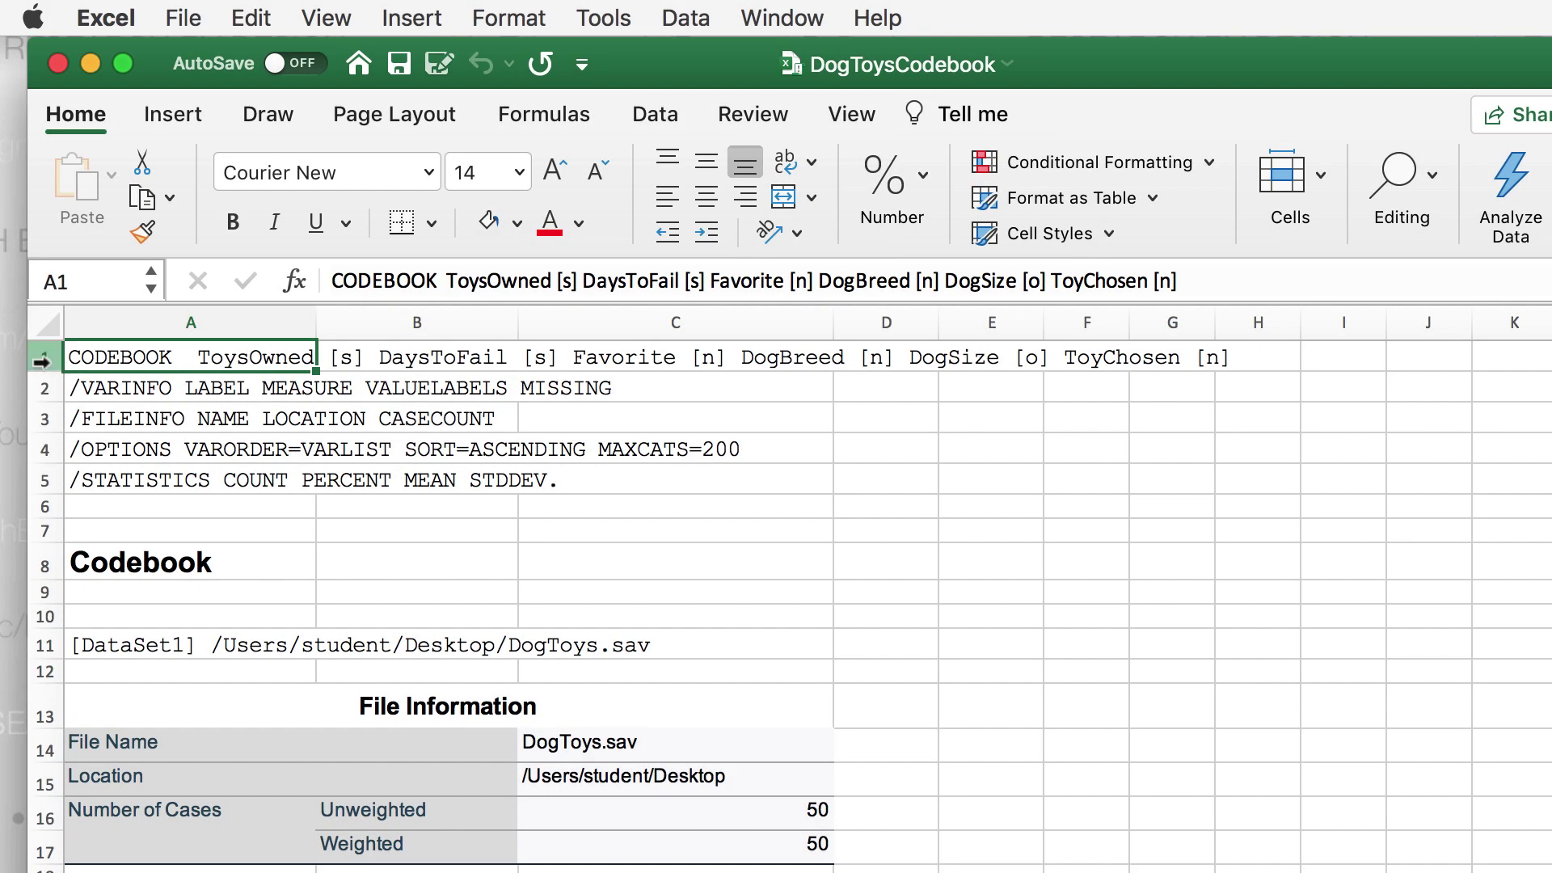
In the DogToysCodebook workbook in Excel, delete rows 1 to 7 holding the command syntax above the Codebook title
drag(40, 362, 41, 531)
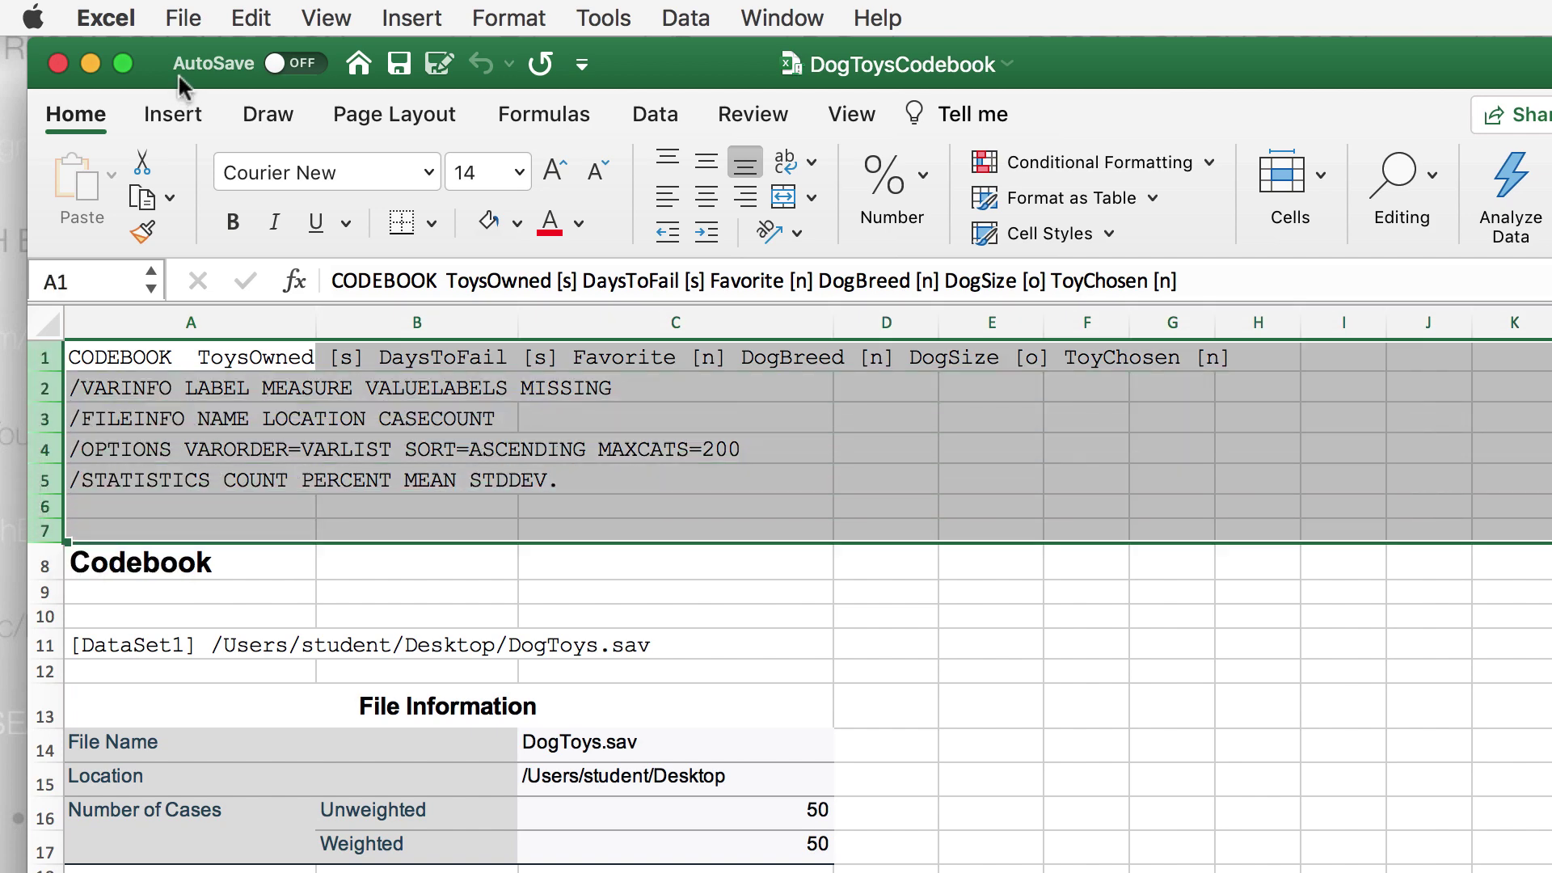
click(244, 22)
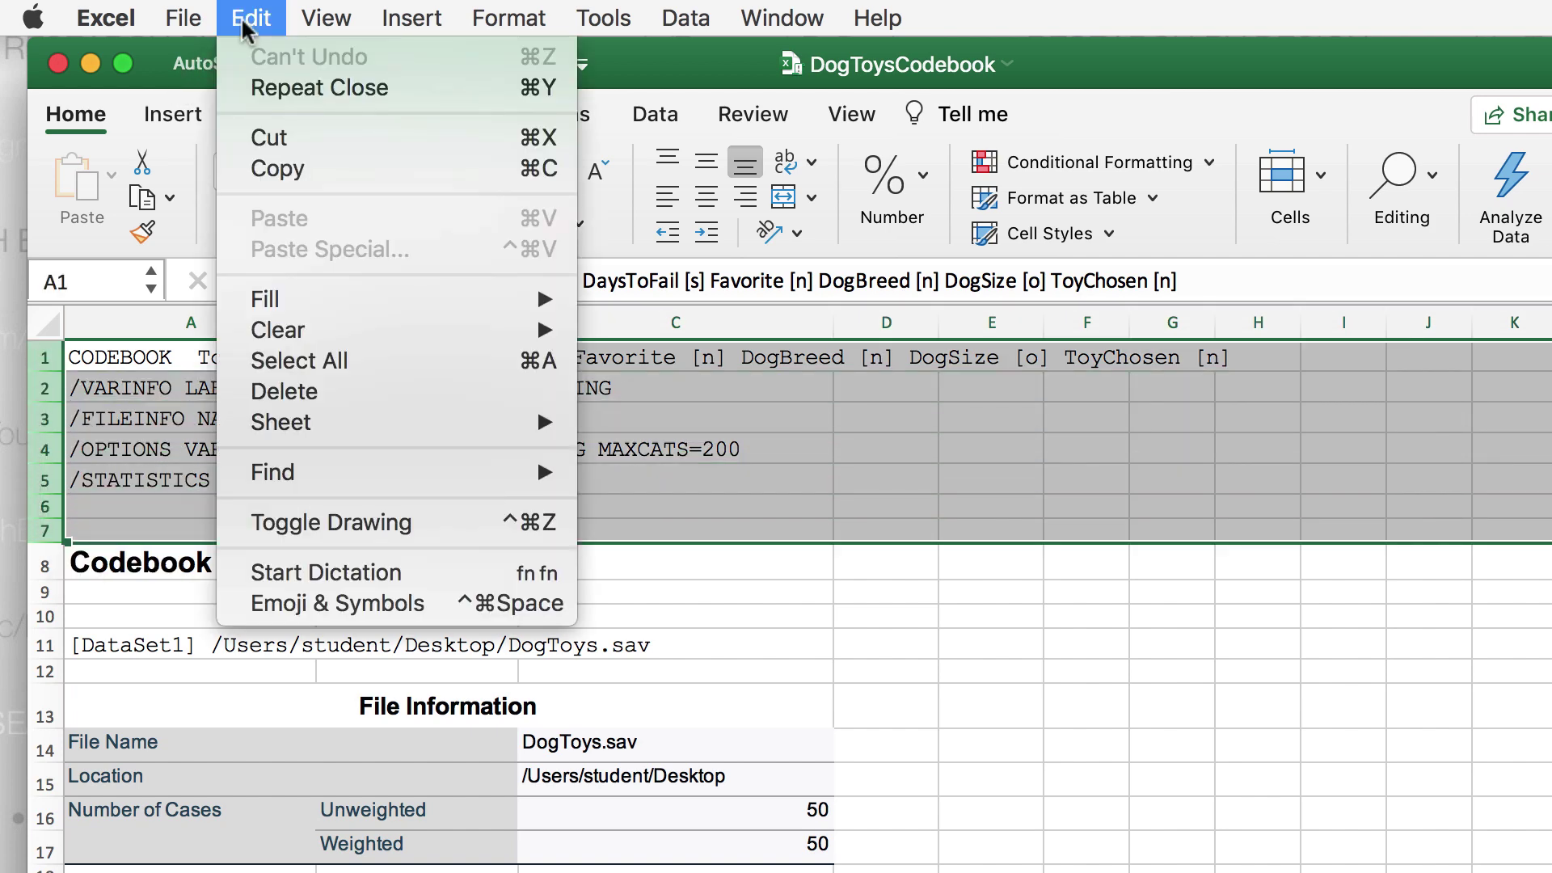
click(328, 390)
Remove all borders and the fill color from columns A through C
drag(225, 328, 609, 354)
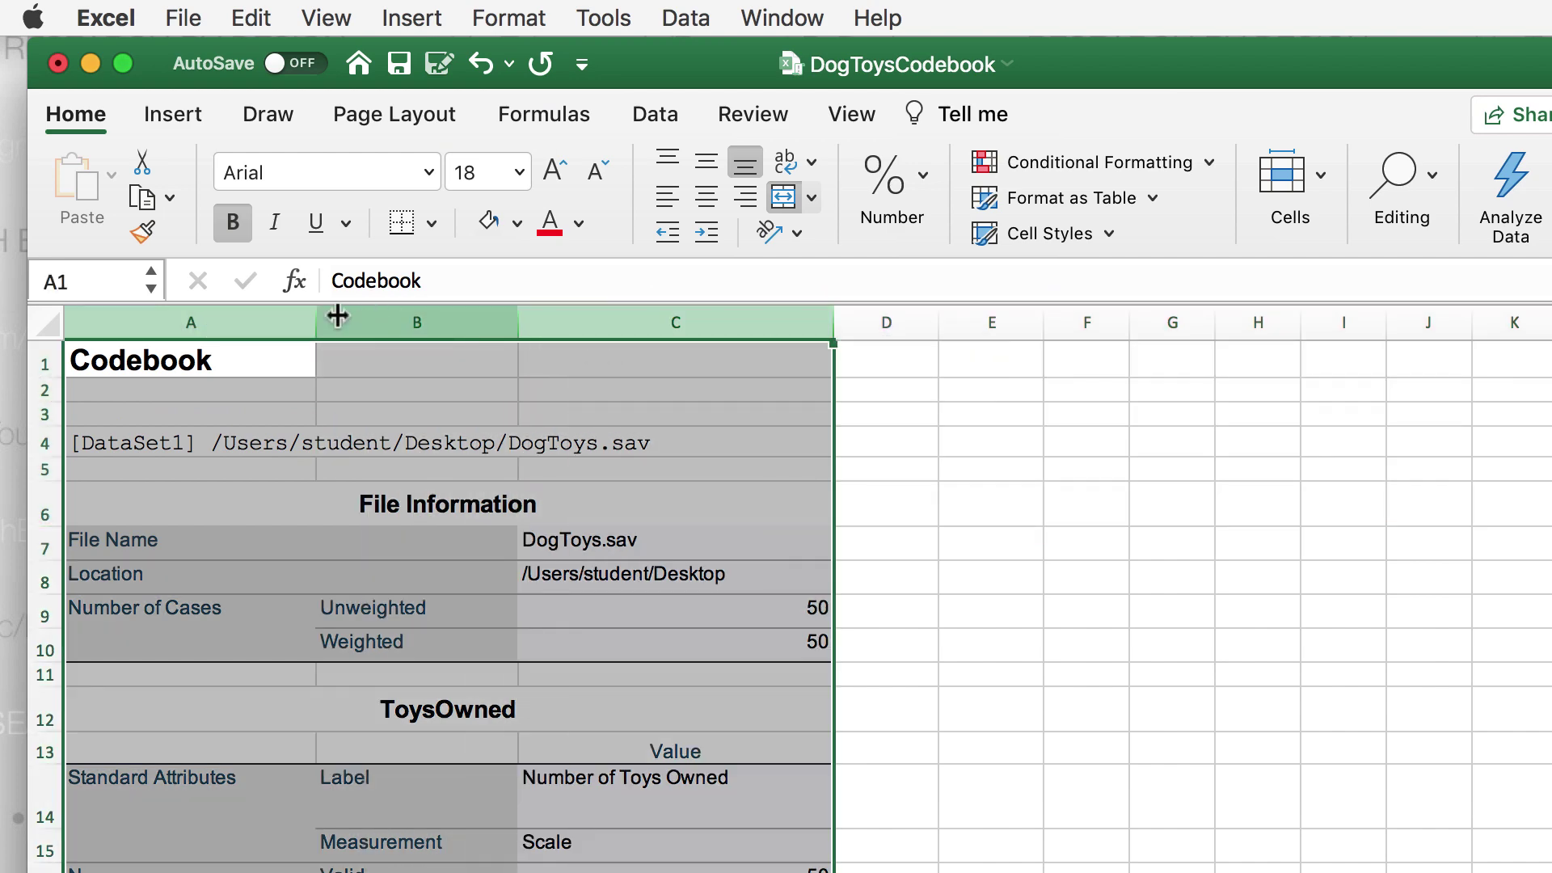
drag(337, 315, 283, 327)
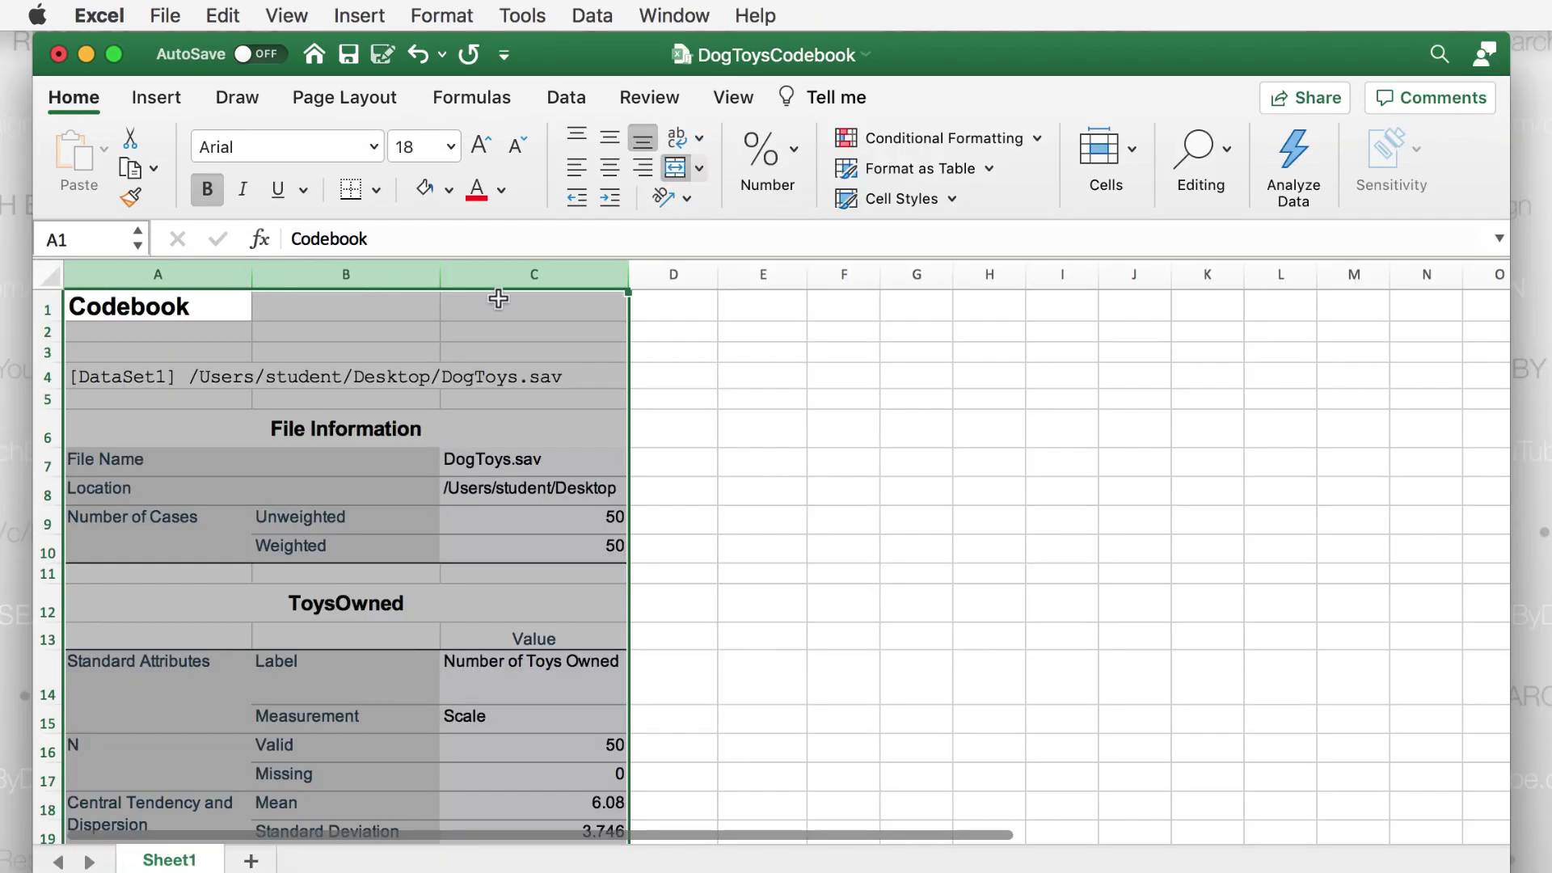
click(431, 224)
click(518, 482)
click(517, 224)
click(461, 244)
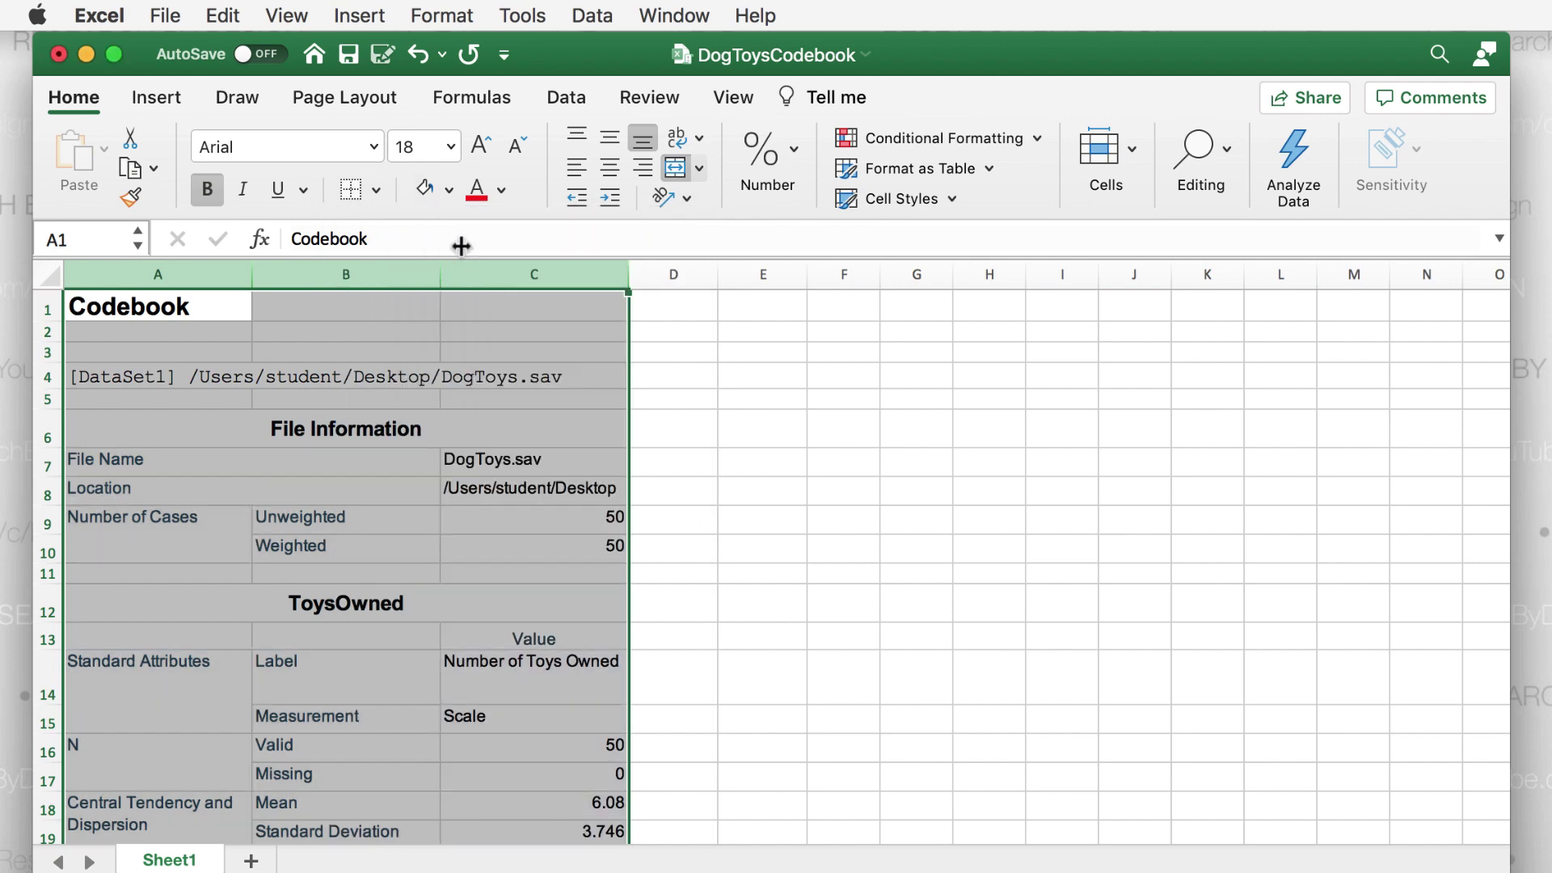
Delete the dataset path row and the extra blank rows between the Codebook title and the File Information table
drag(49, 333, 565, 480)
click(222, 15)
click(260, 329)
Add top and bottom borders to the File Information table in A4:C7 and to the ToysOwned table in A10:C16
click(375, 189)
click(441, 620)
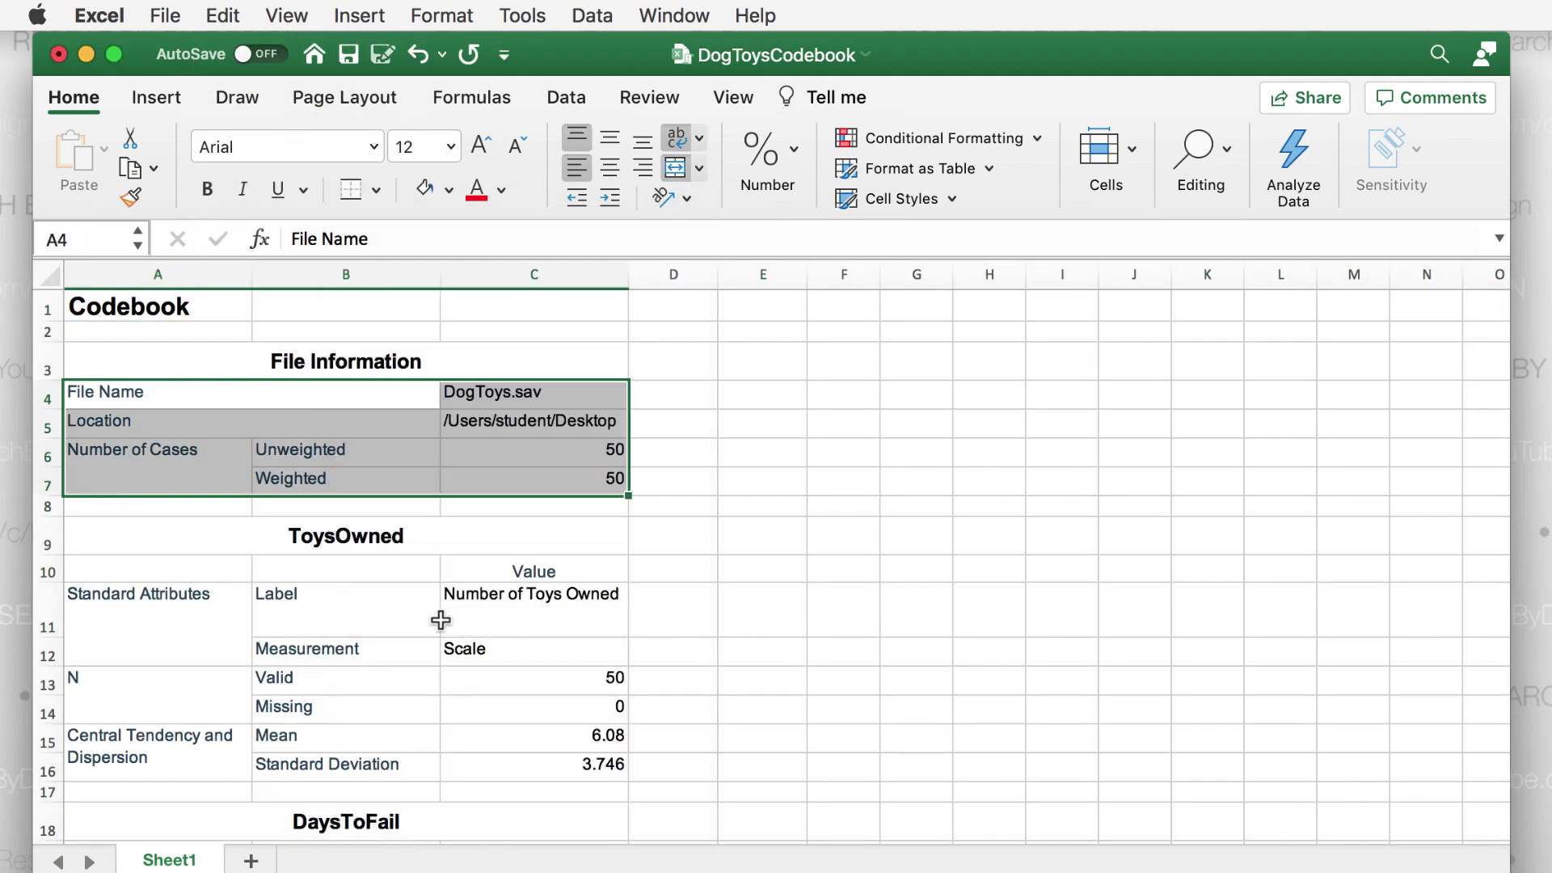
drag(199, 565, 485, 769)
scroll(485, 774, down, 5)
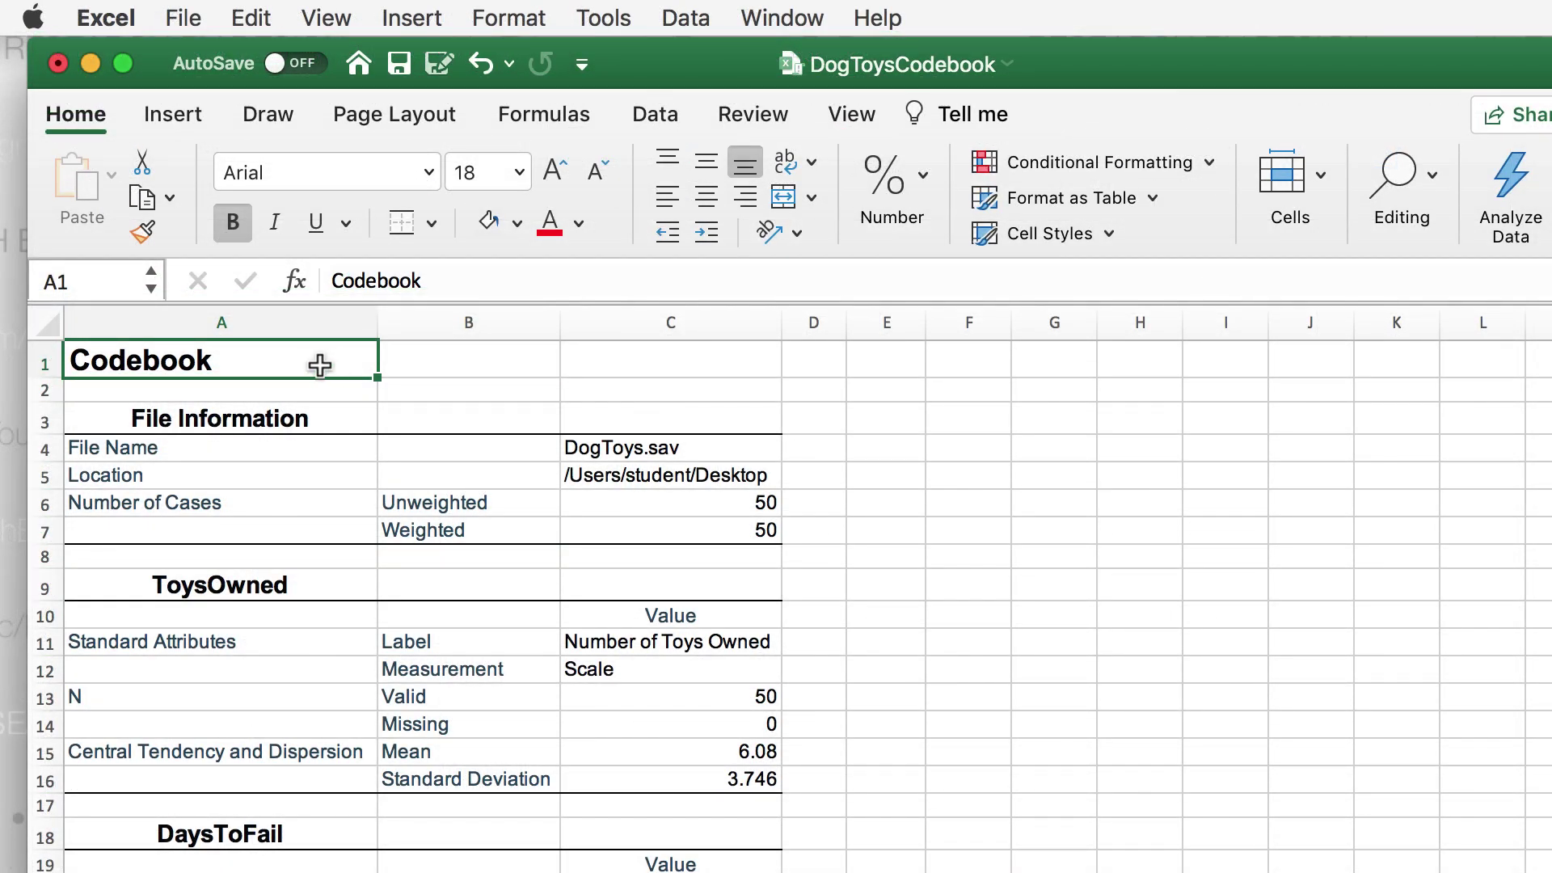
Copy the formatted codebook tables into a new Word document and save it to the desktop as Codebook in .docx format
drag(318, 360, 772, 620)
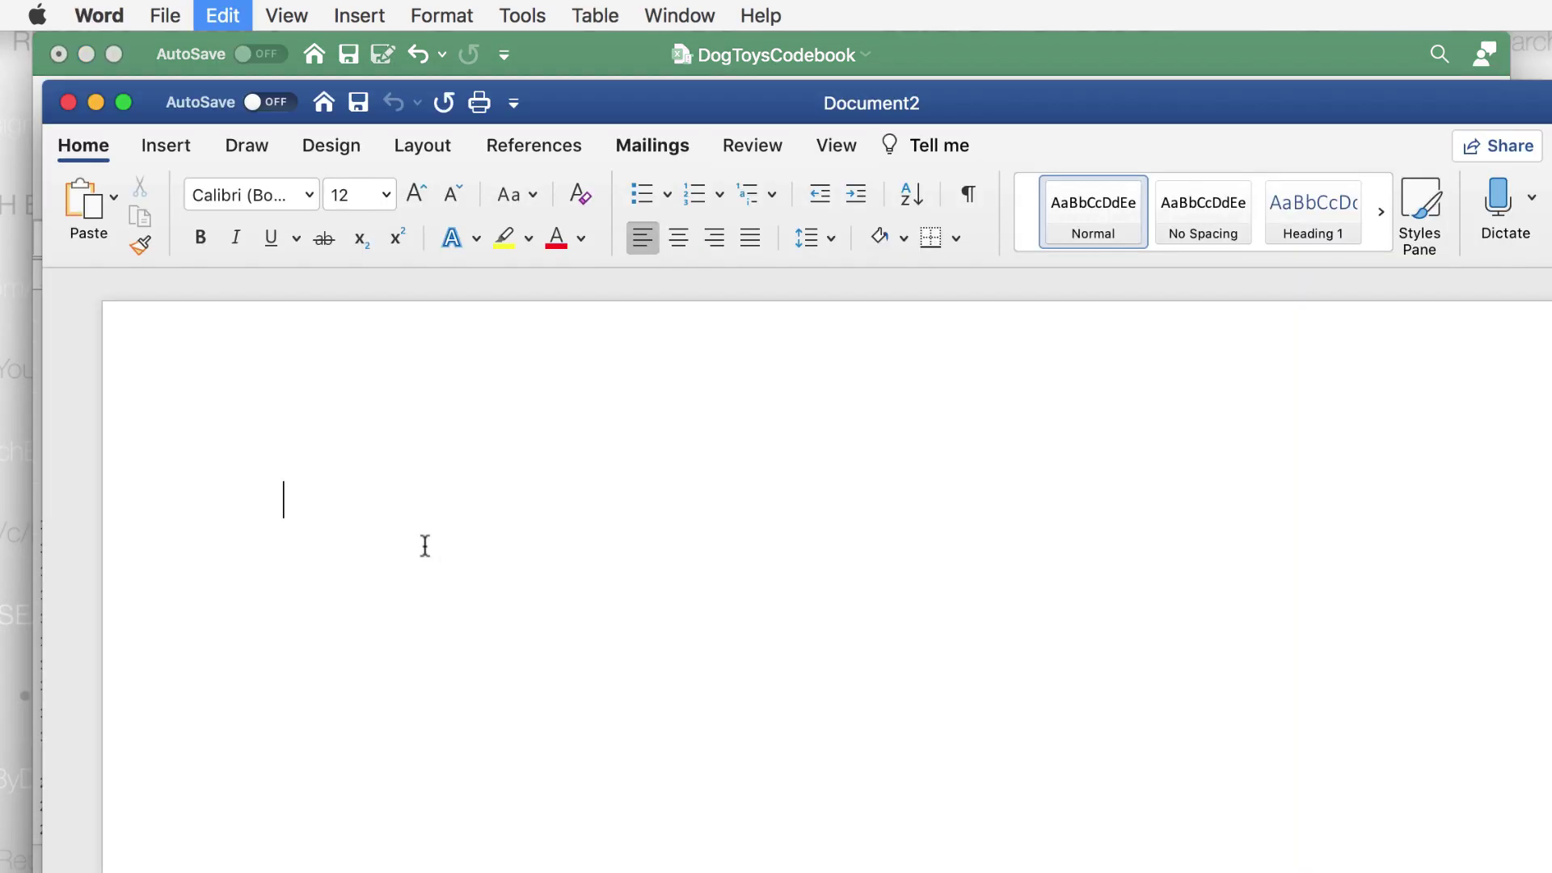
key(super+v)
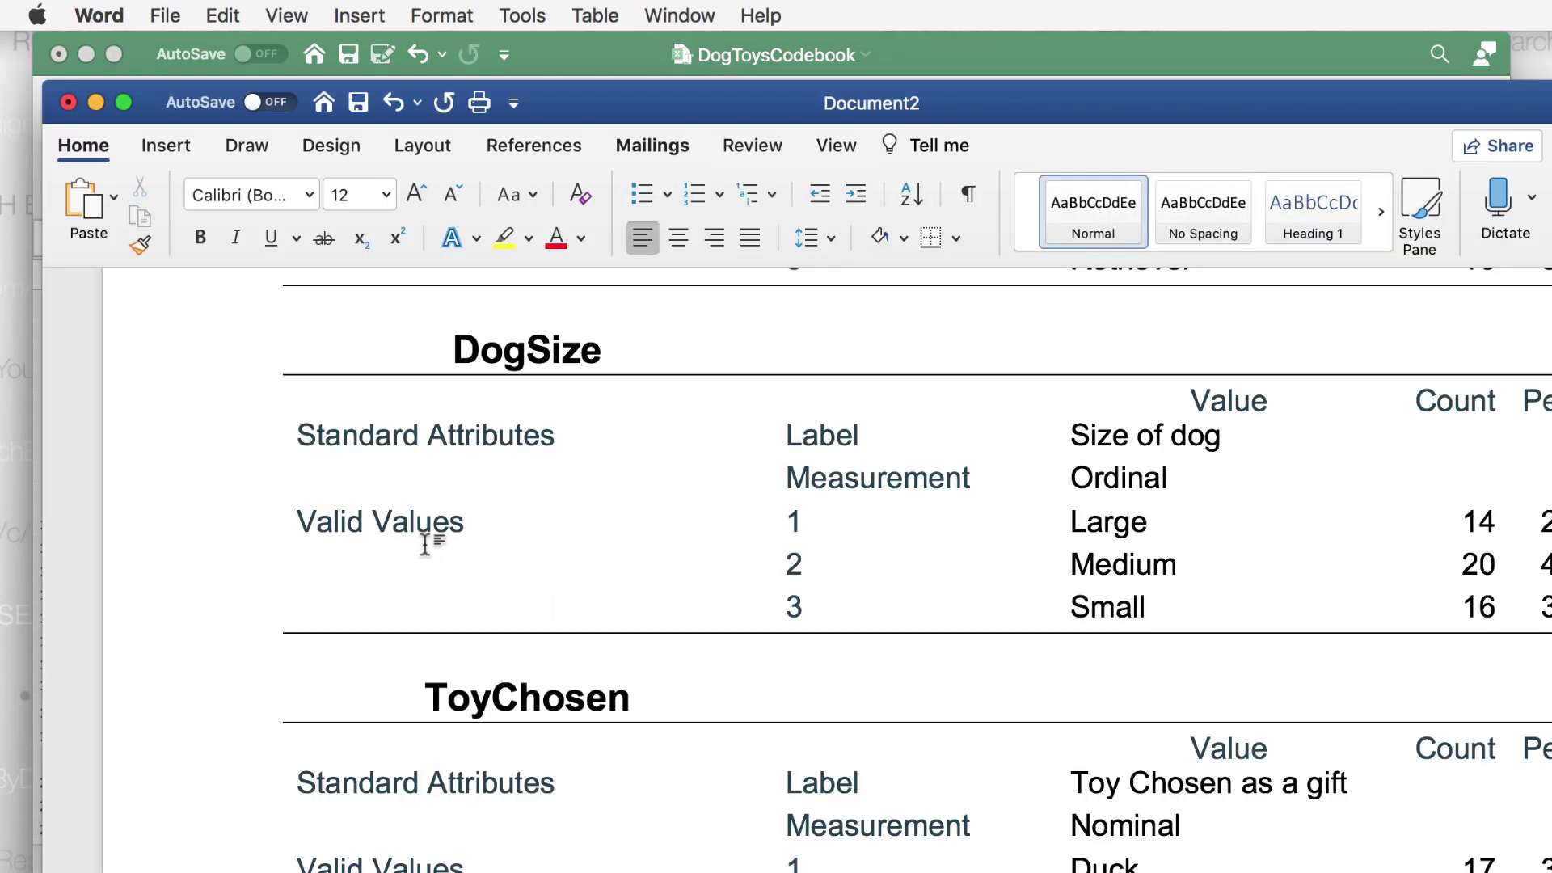
click(165, 16)
click(210, 216)
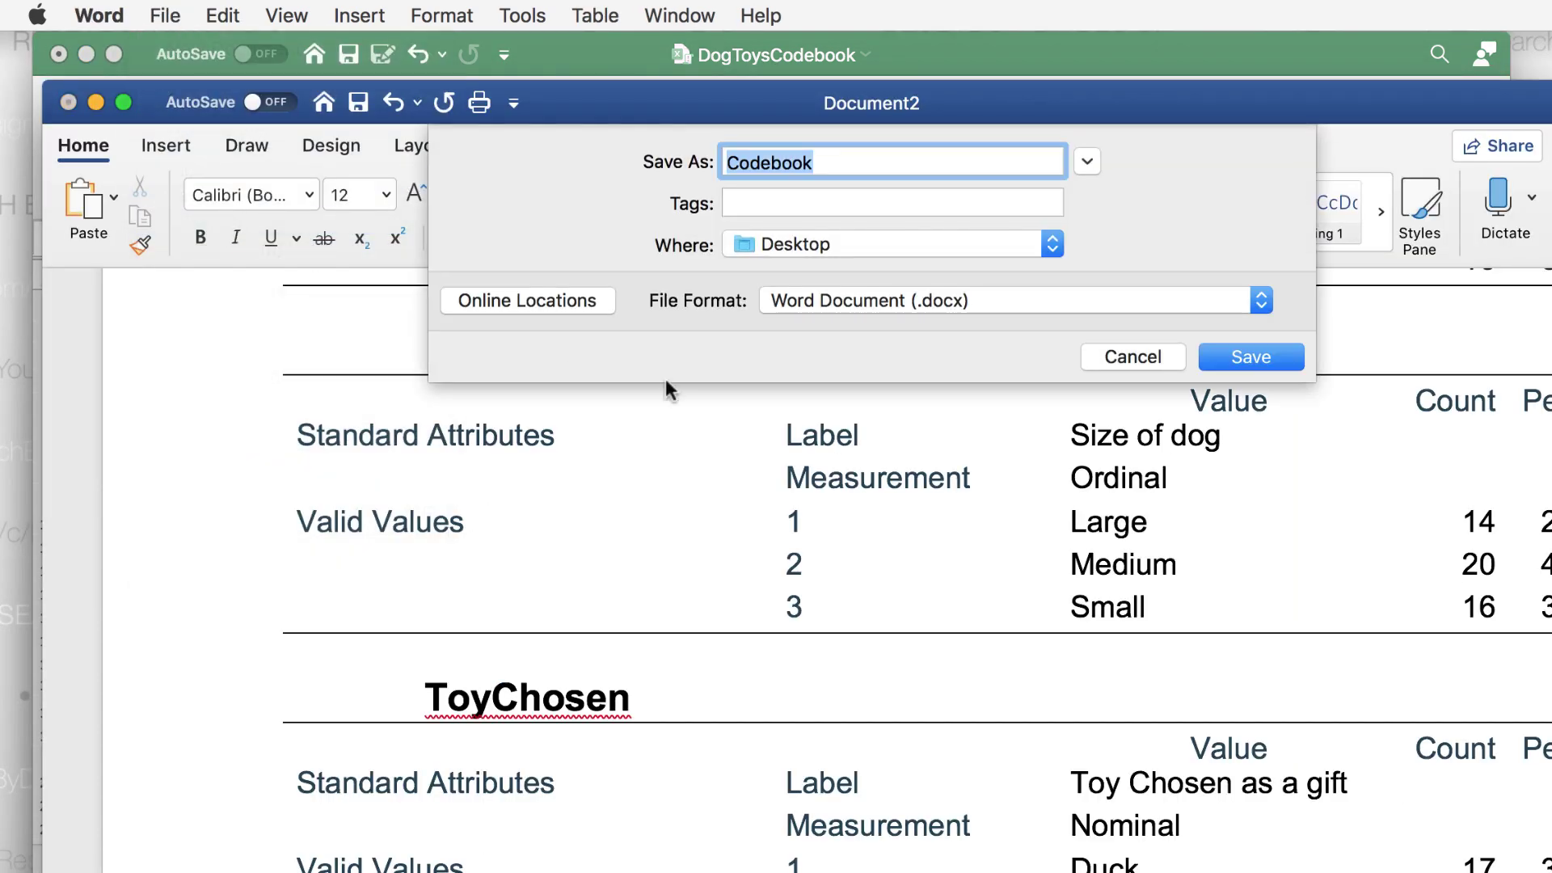
click(1245, 358)
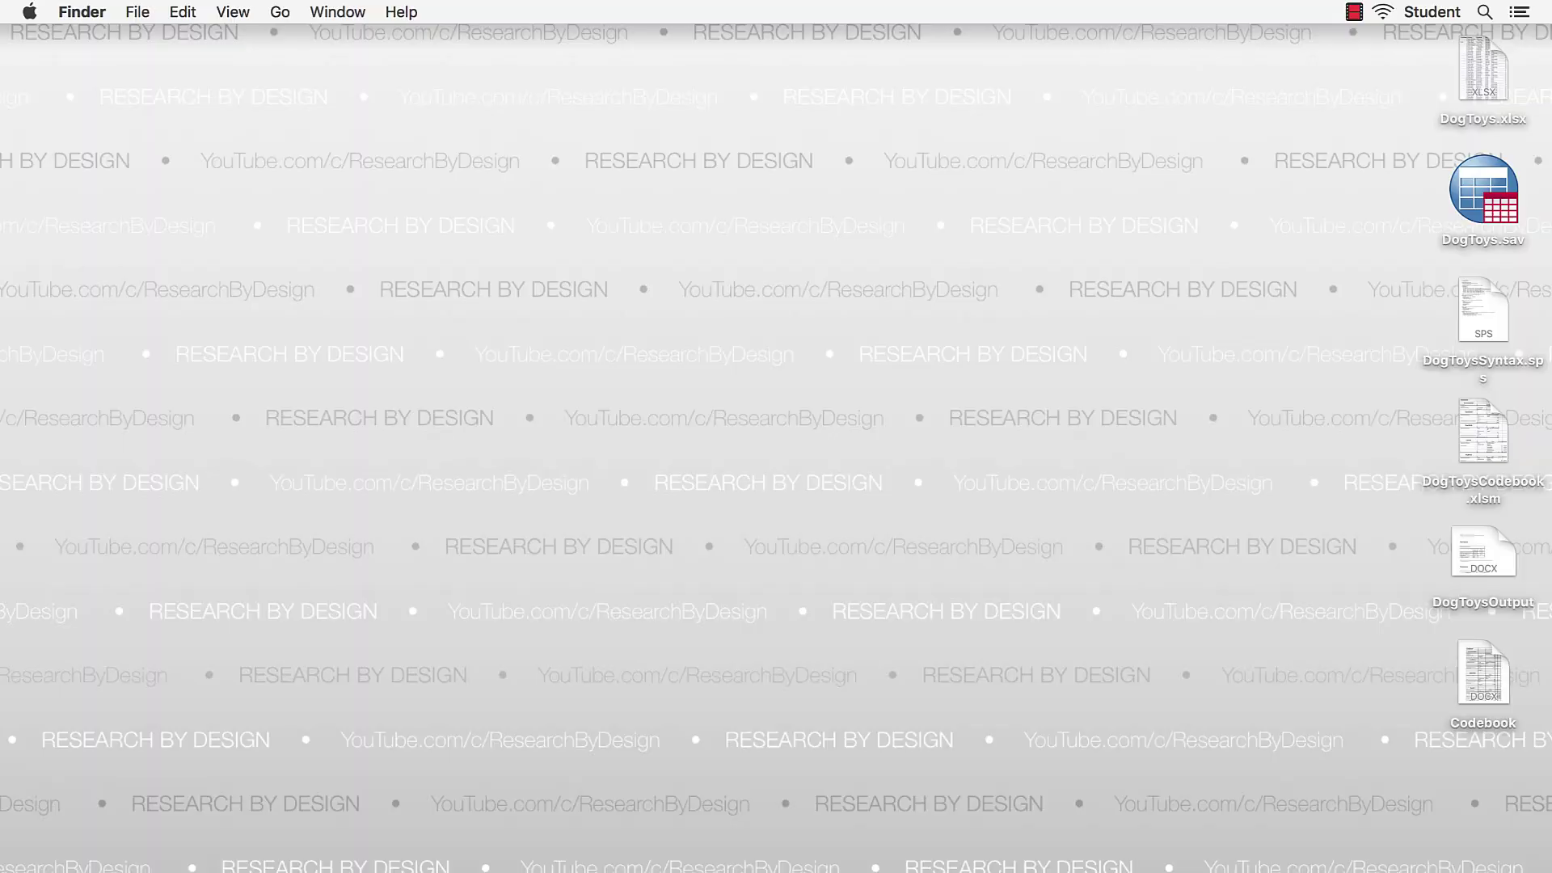
Create a new folder on the desktop, named with the owner's first name followed by Dog Toys
key(super+shift+n)
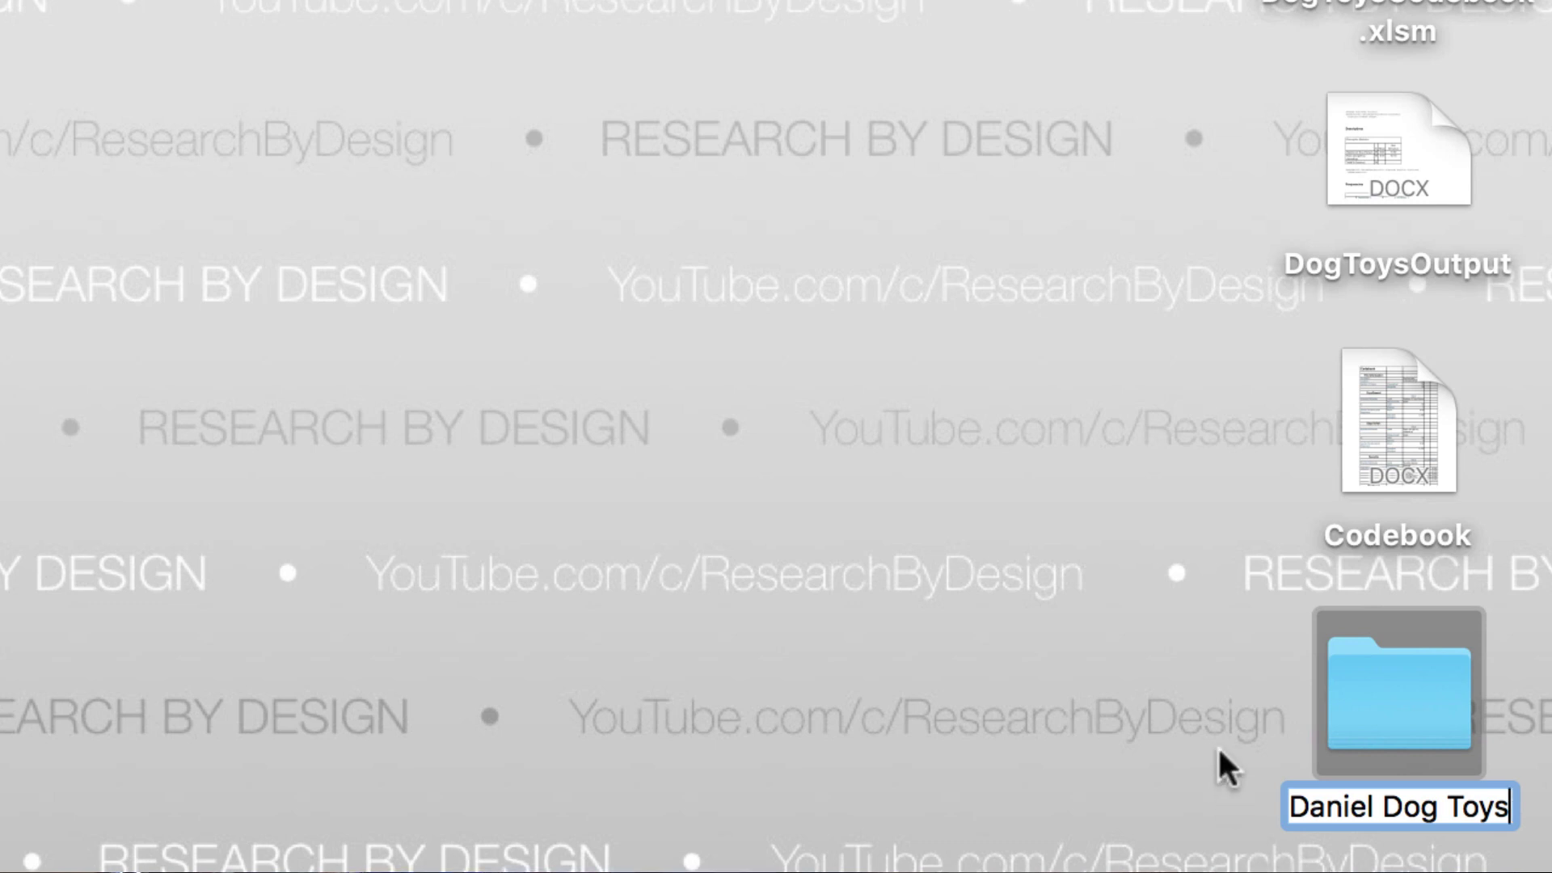
click(1285, 725)
click(1424, 714)
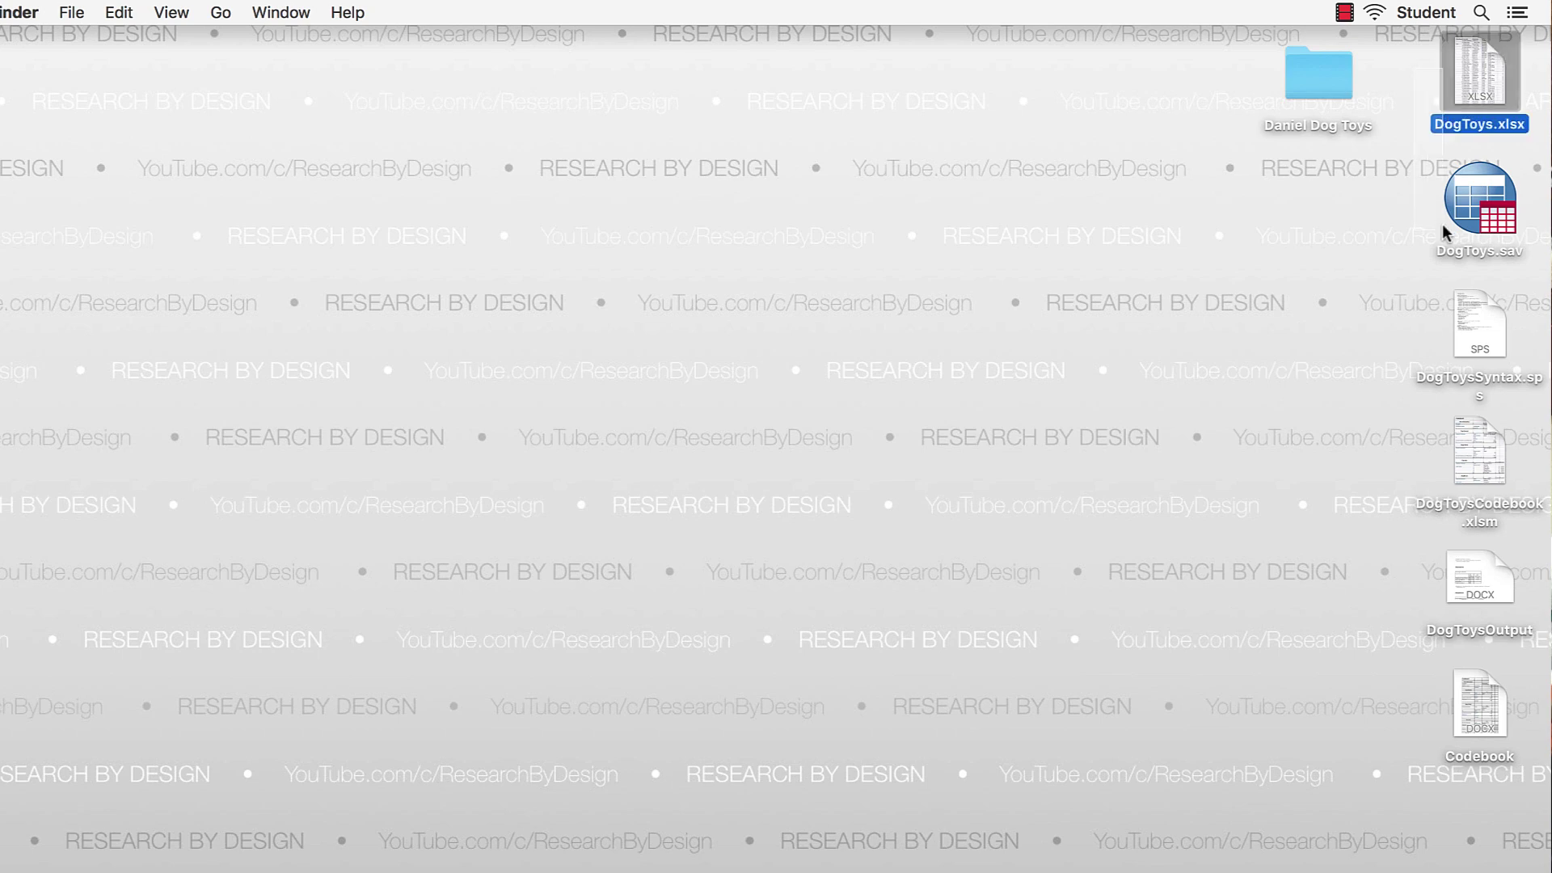
Move all six project files, from DogToys.xlsx through Codebook, from the desktop into the new Dog Toys folder
drag(1444, 230, 1490, 519)
drag(1494, 683, 1494, 683)
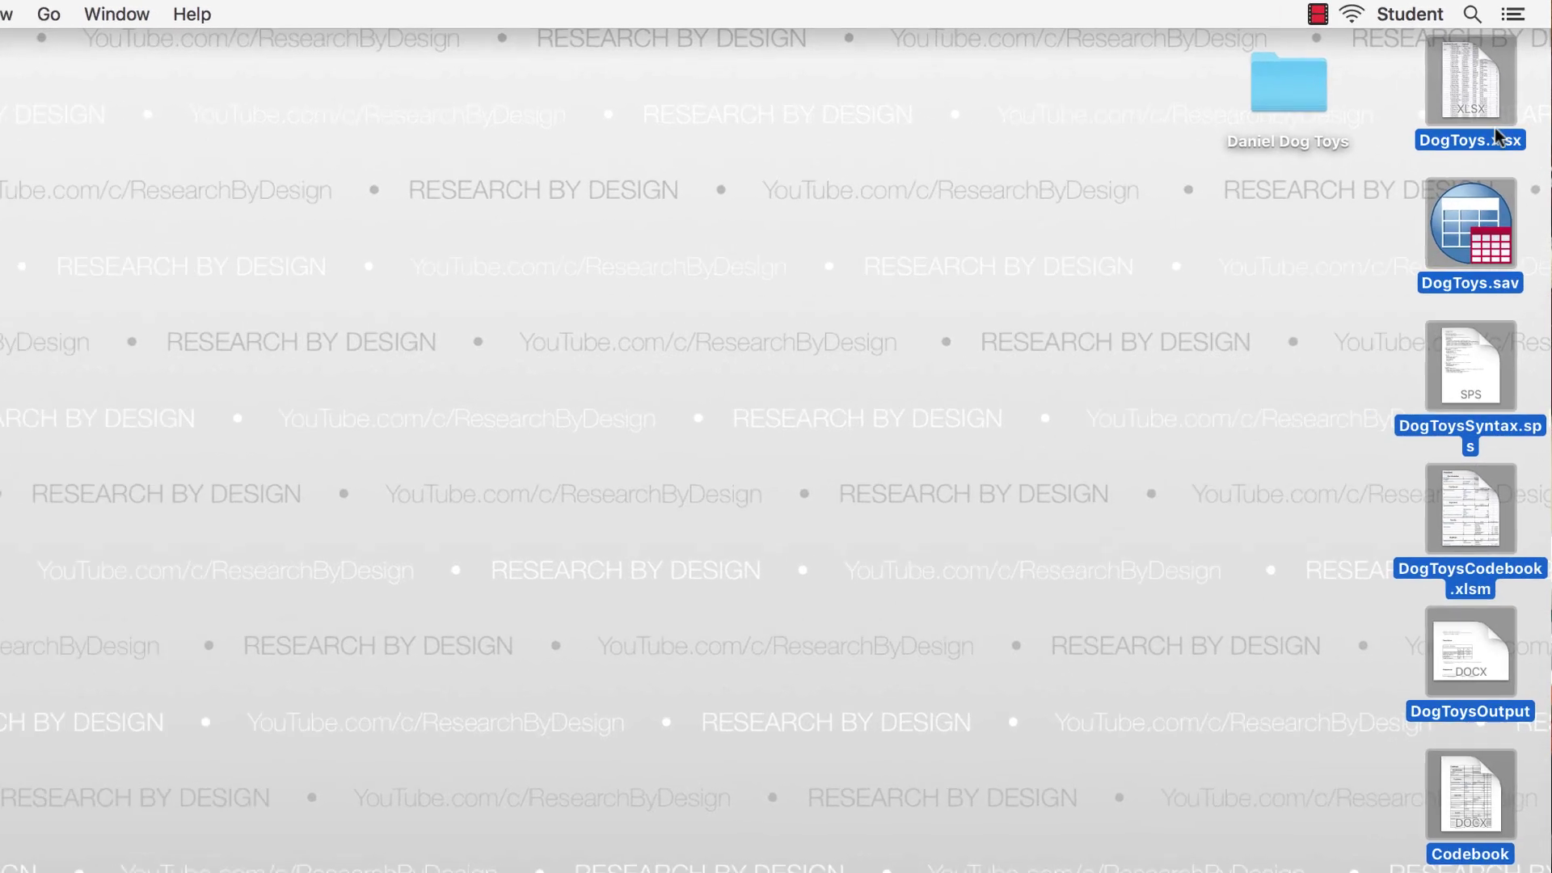
drag(1487, 76, 1410, 87)
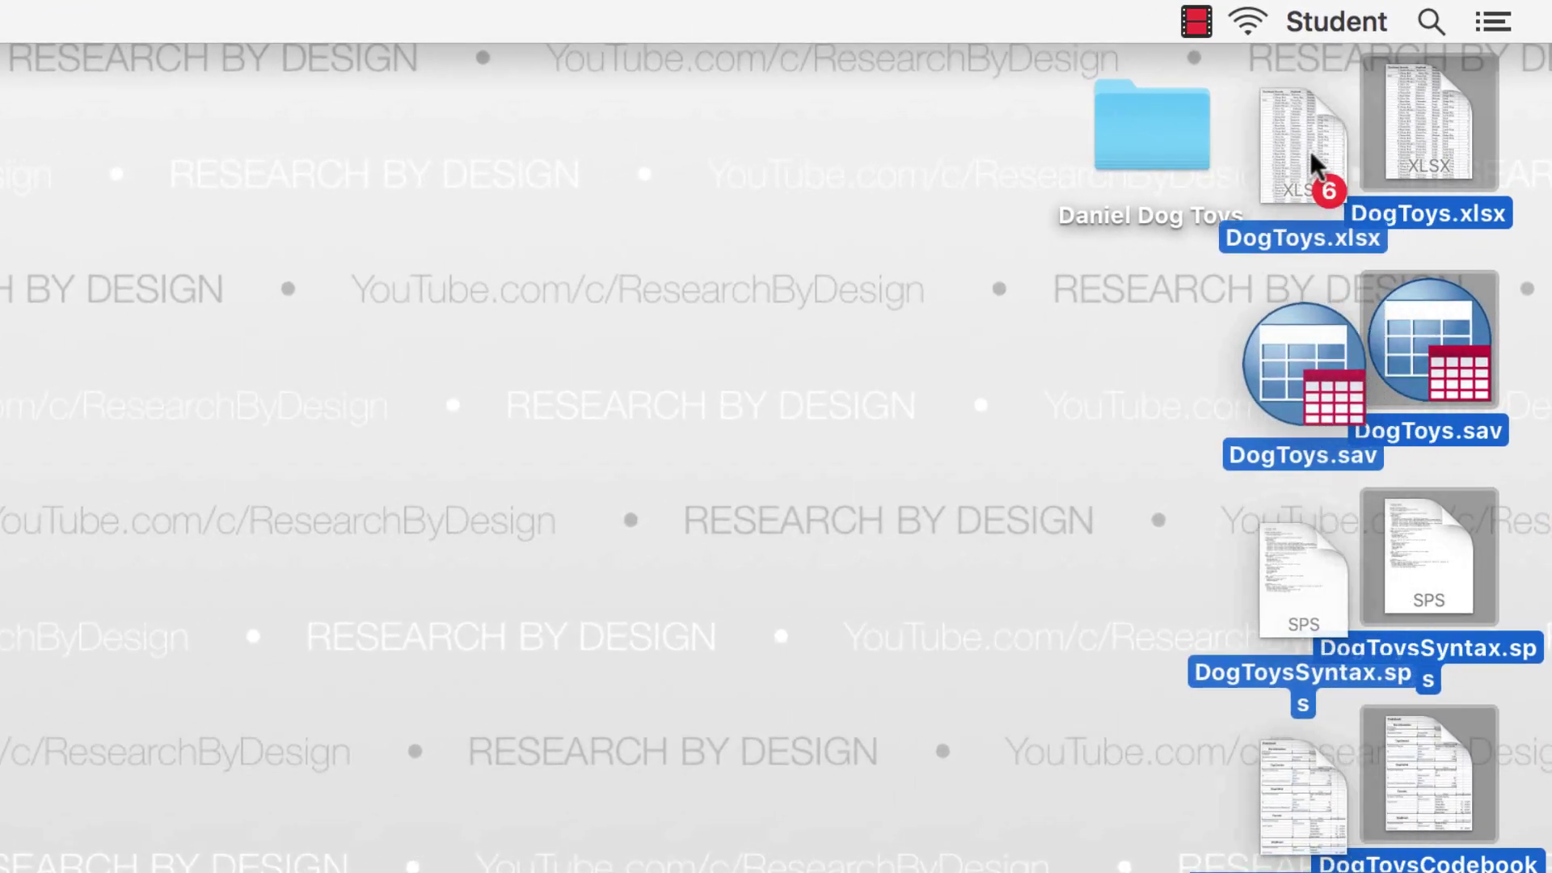
drag(1309, 150, 1400, 134)
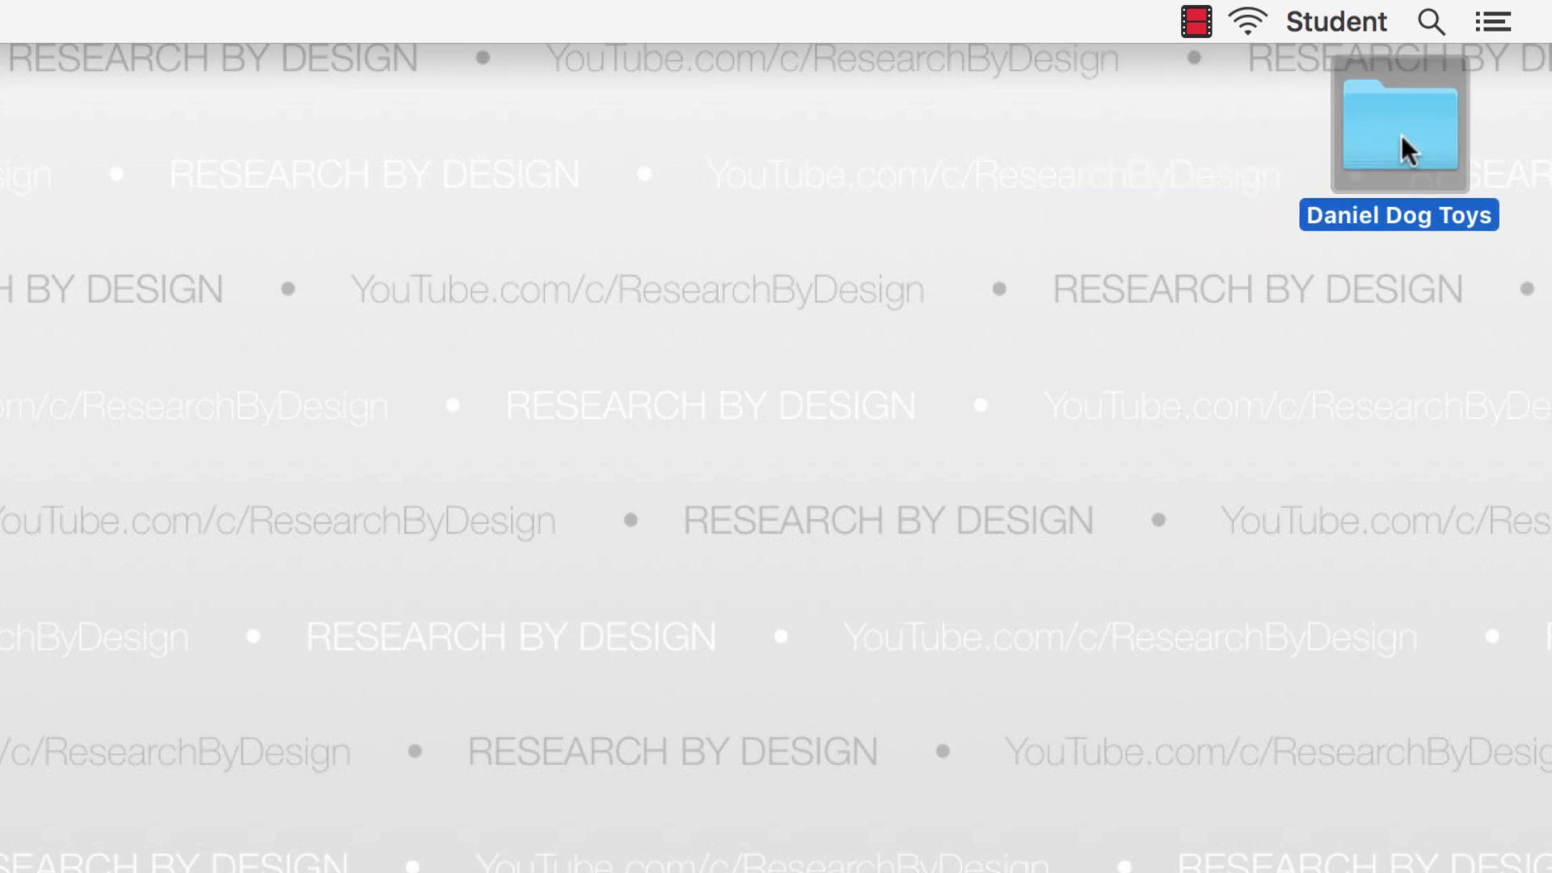
Open the Dog Toys folder and check the Excel data, SPSS data, syntax, output and codebook files in it
double_click(1400, 134)
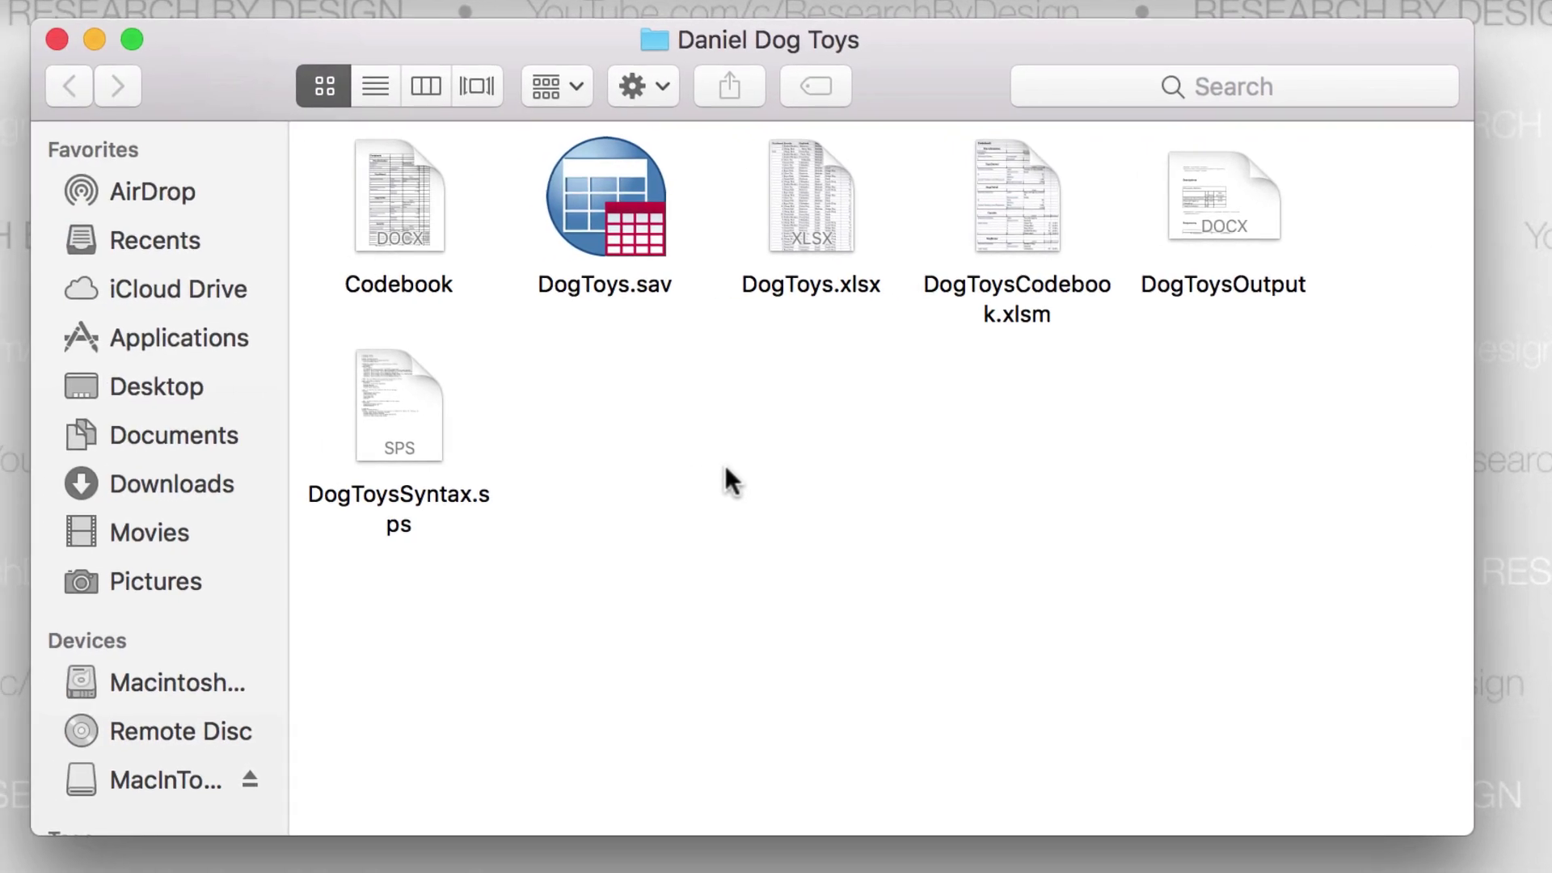
click(831, 240)
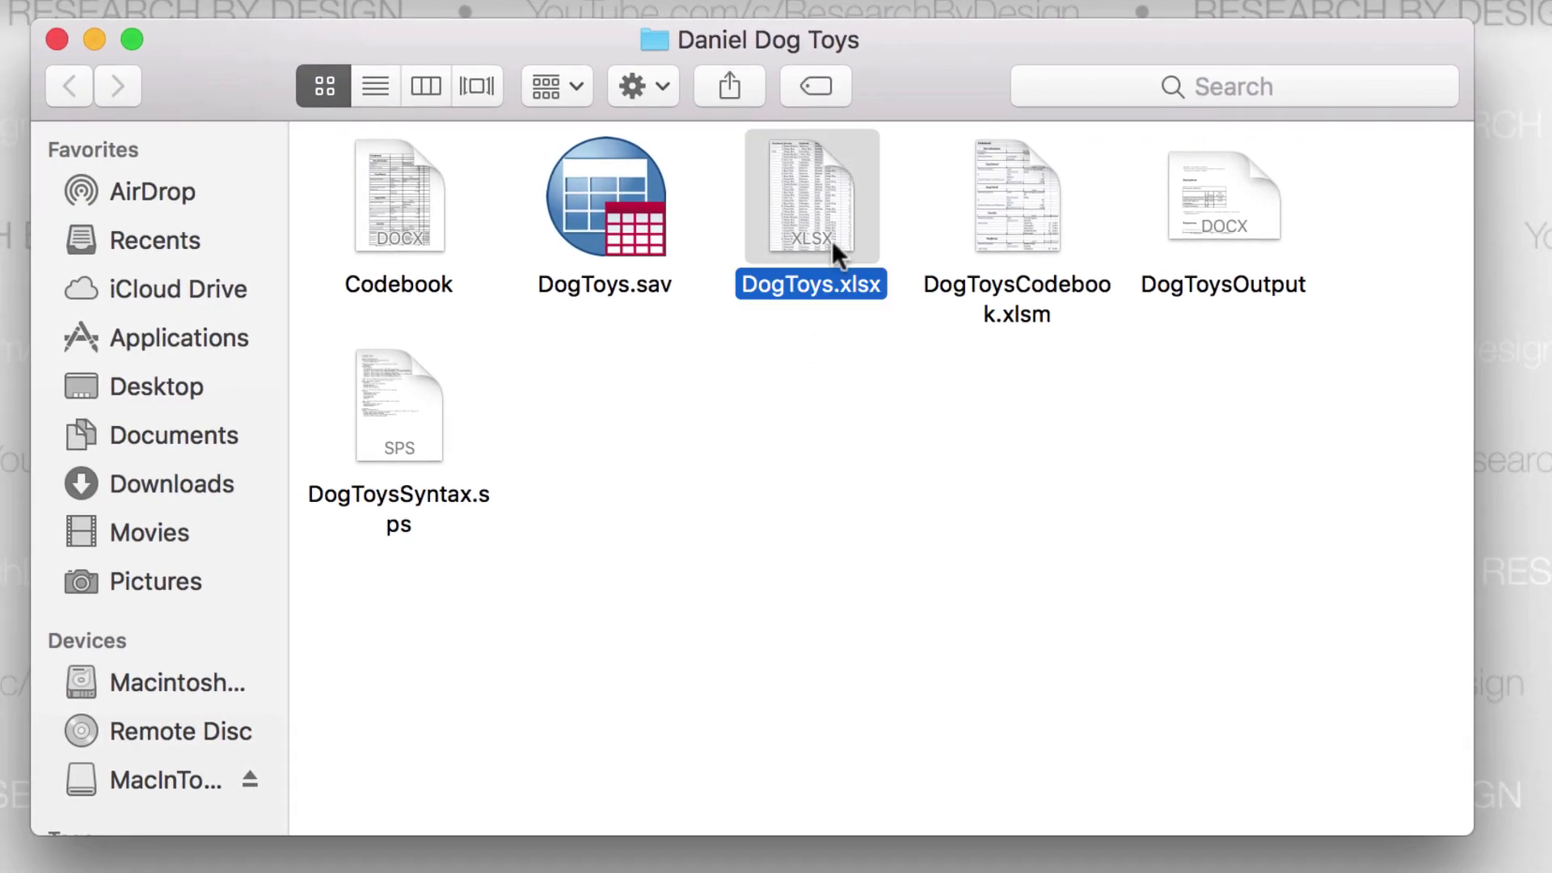
click(603, 217)
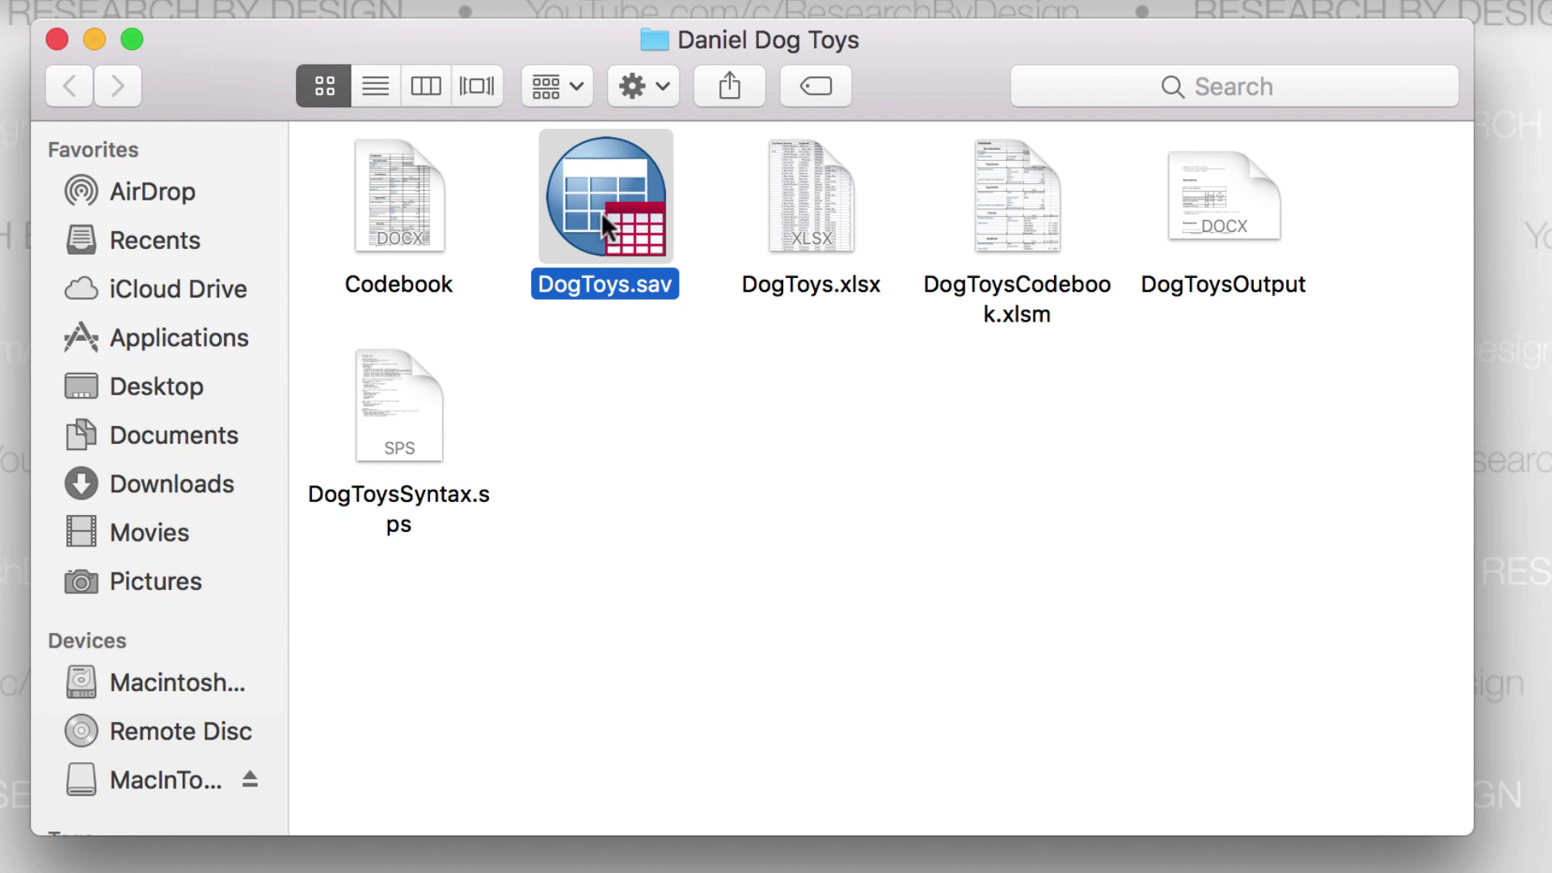
click(405, 410)
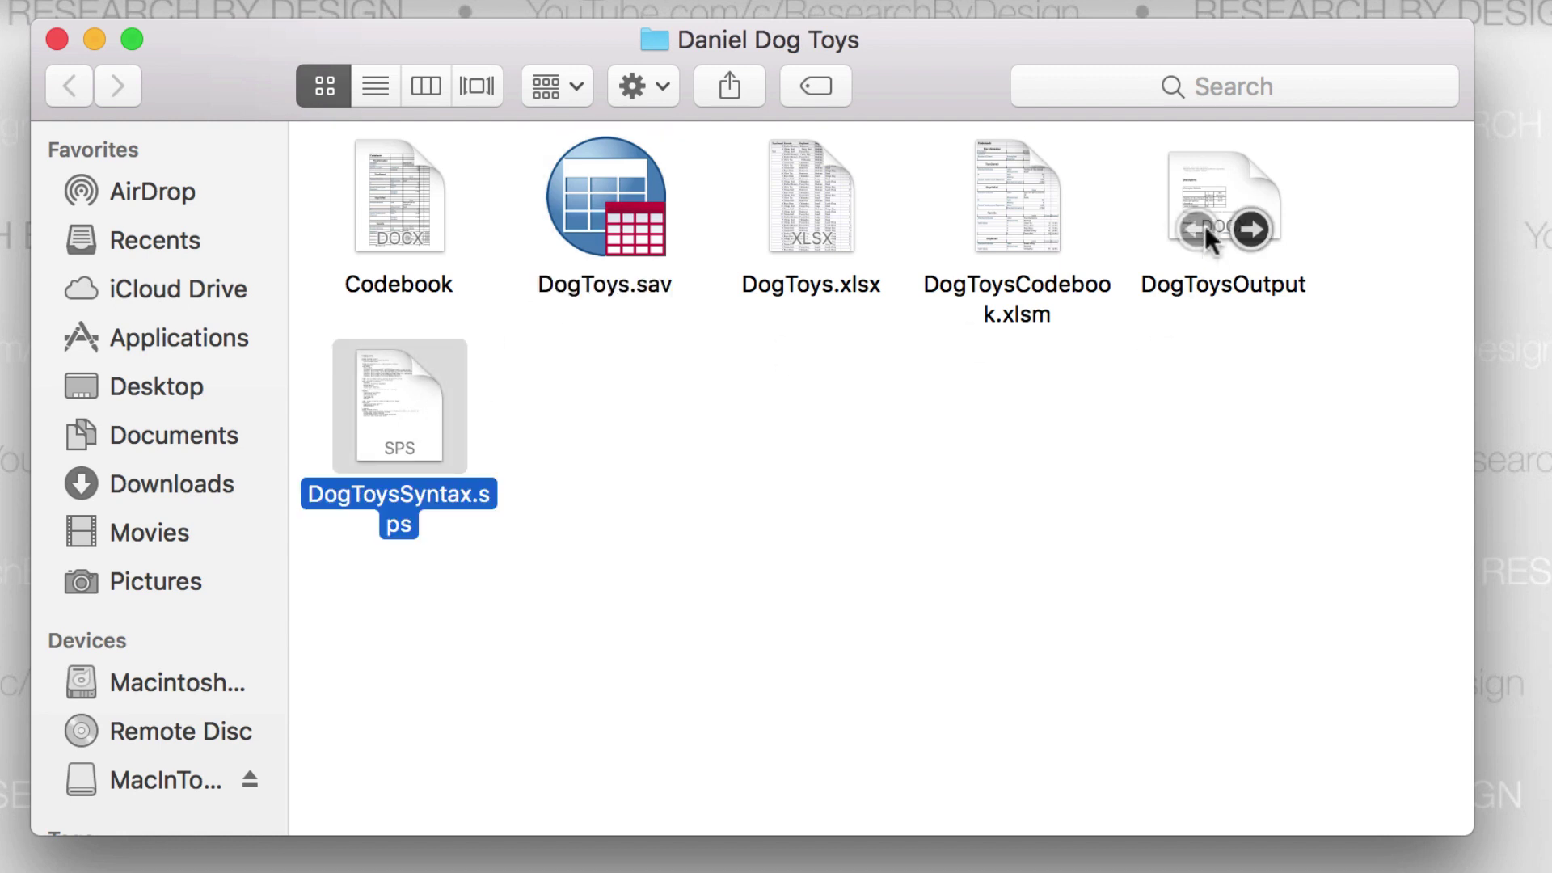
click(1204, 230)
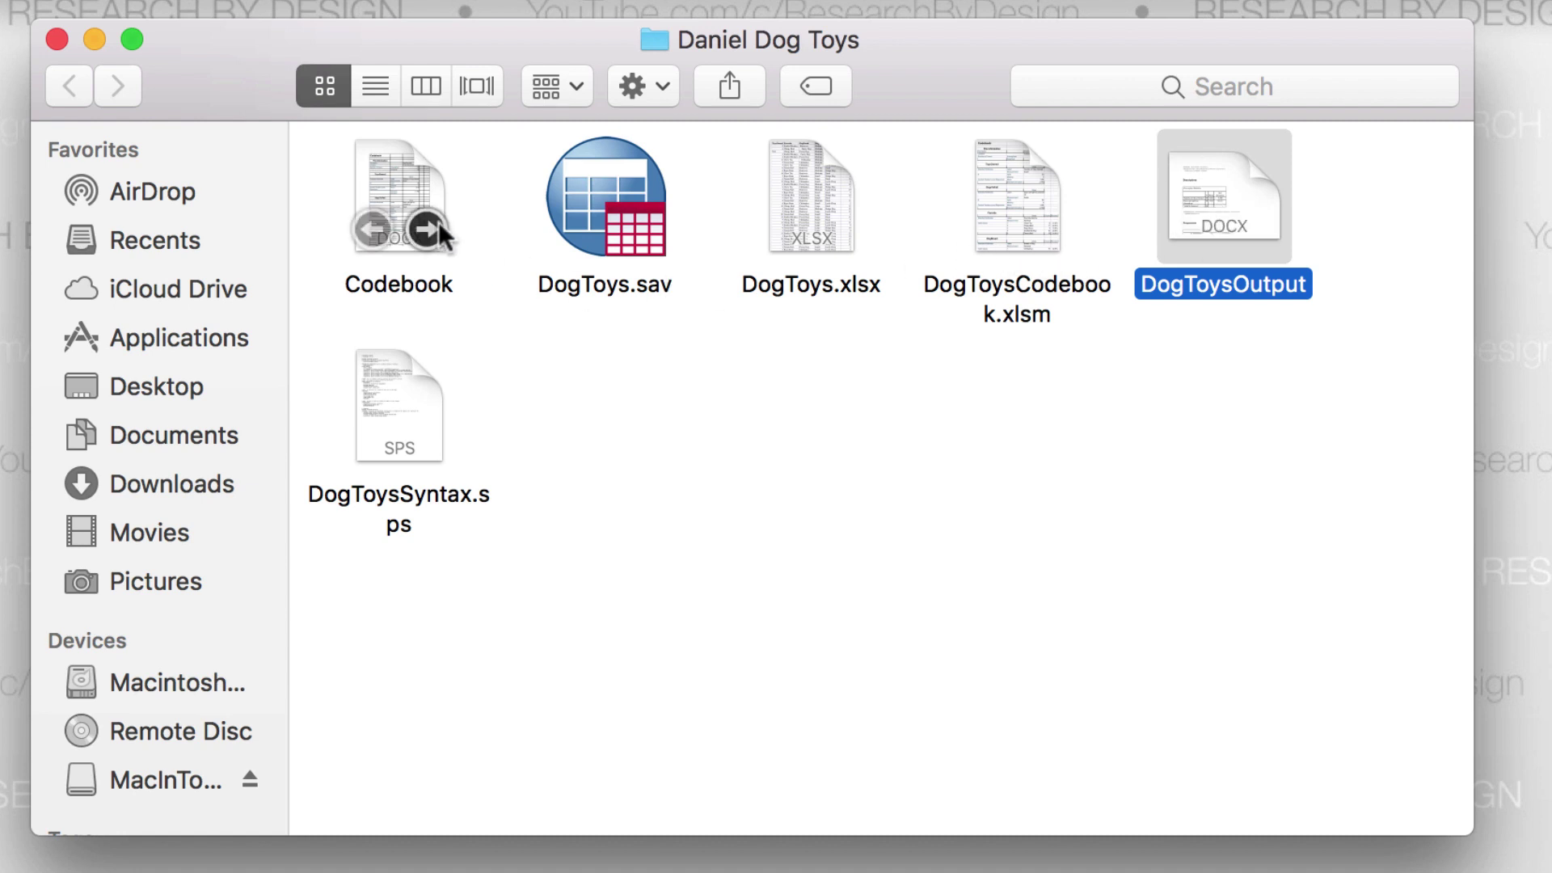
click(399, 189)
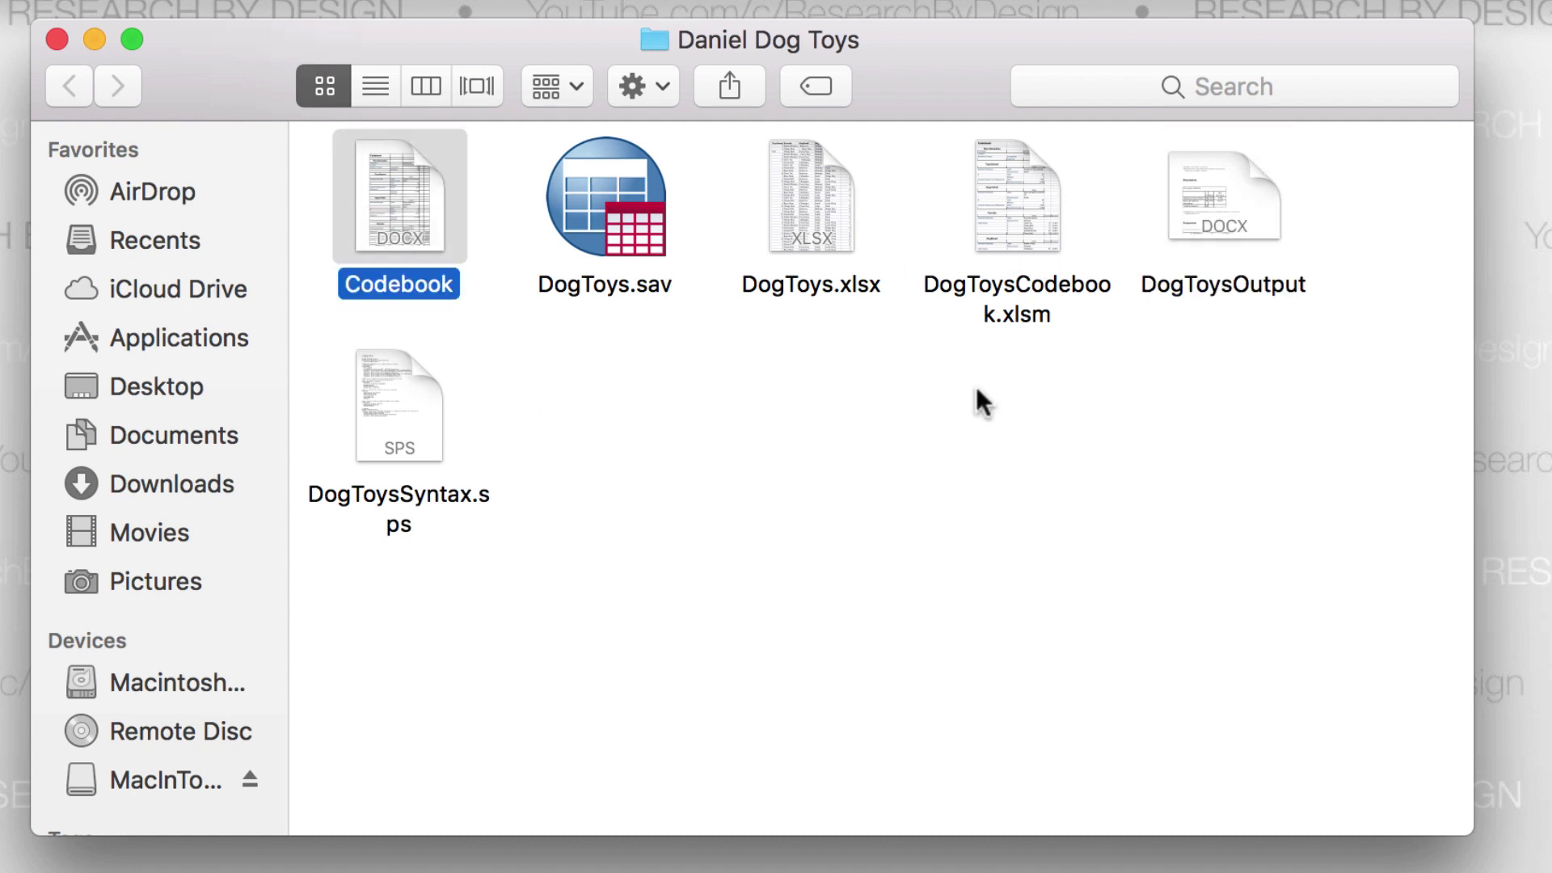
Open the DogToysOutput document in Word and review its Descriptive Statistics table
click(1199, 186)
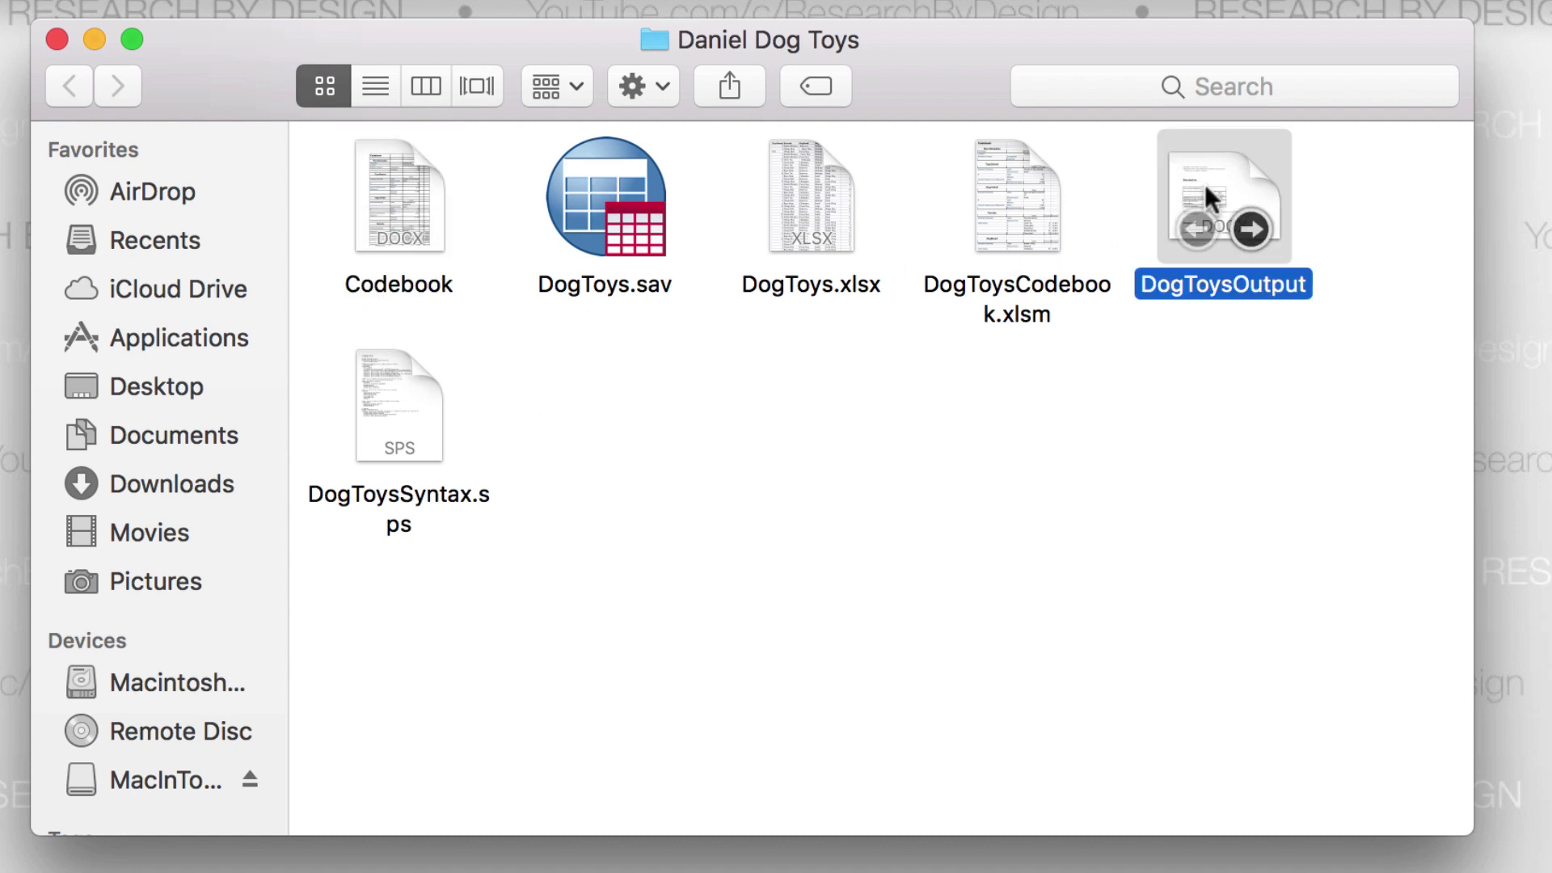
double_click(1204, 182)
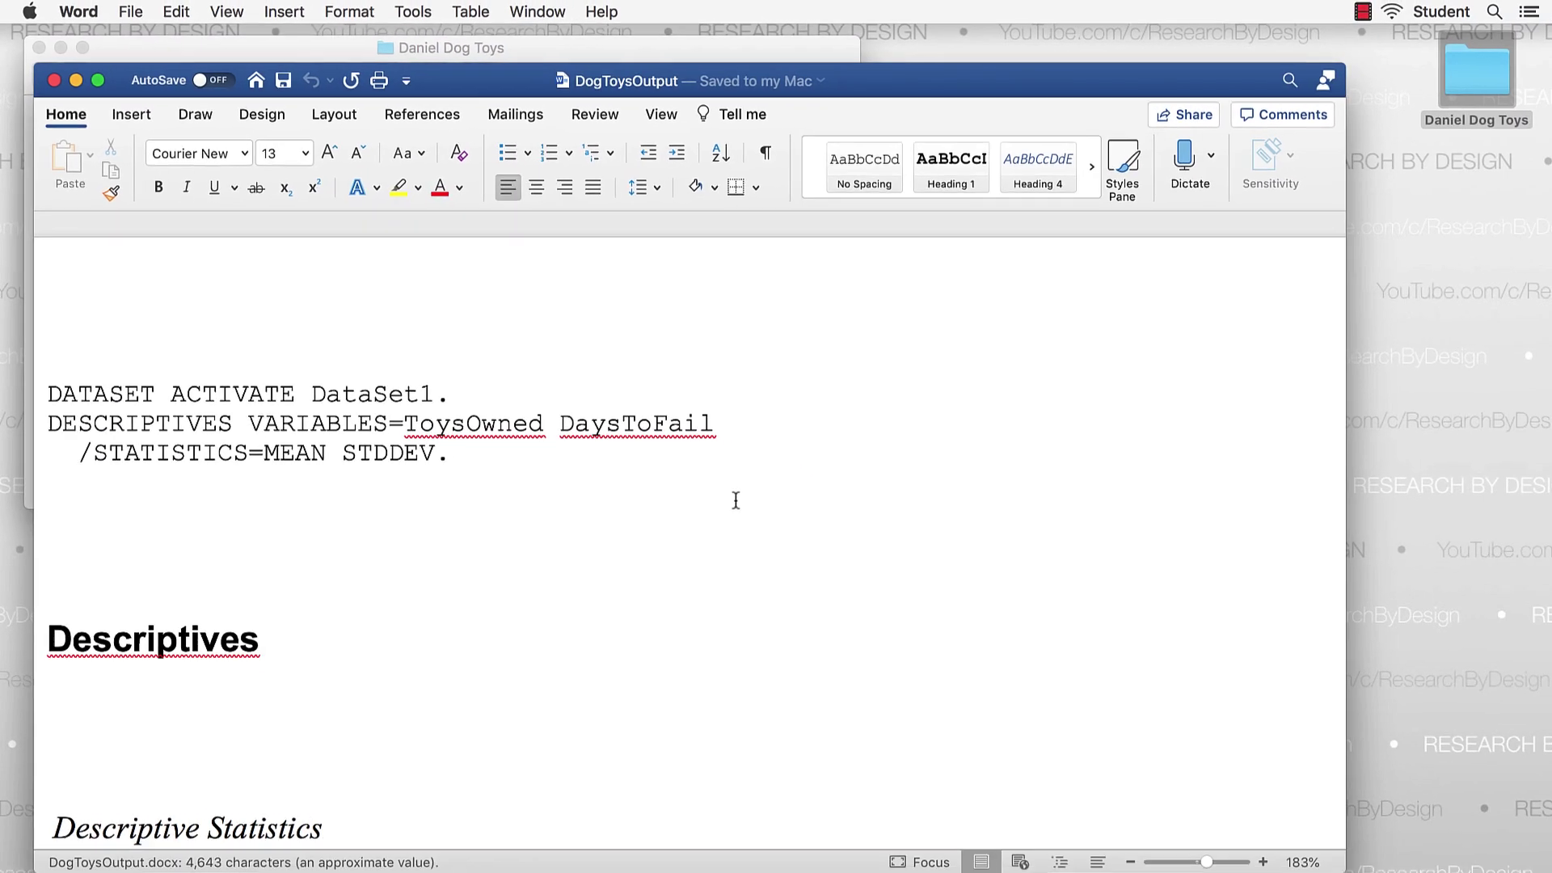
scroll(736, 500, down, 5)
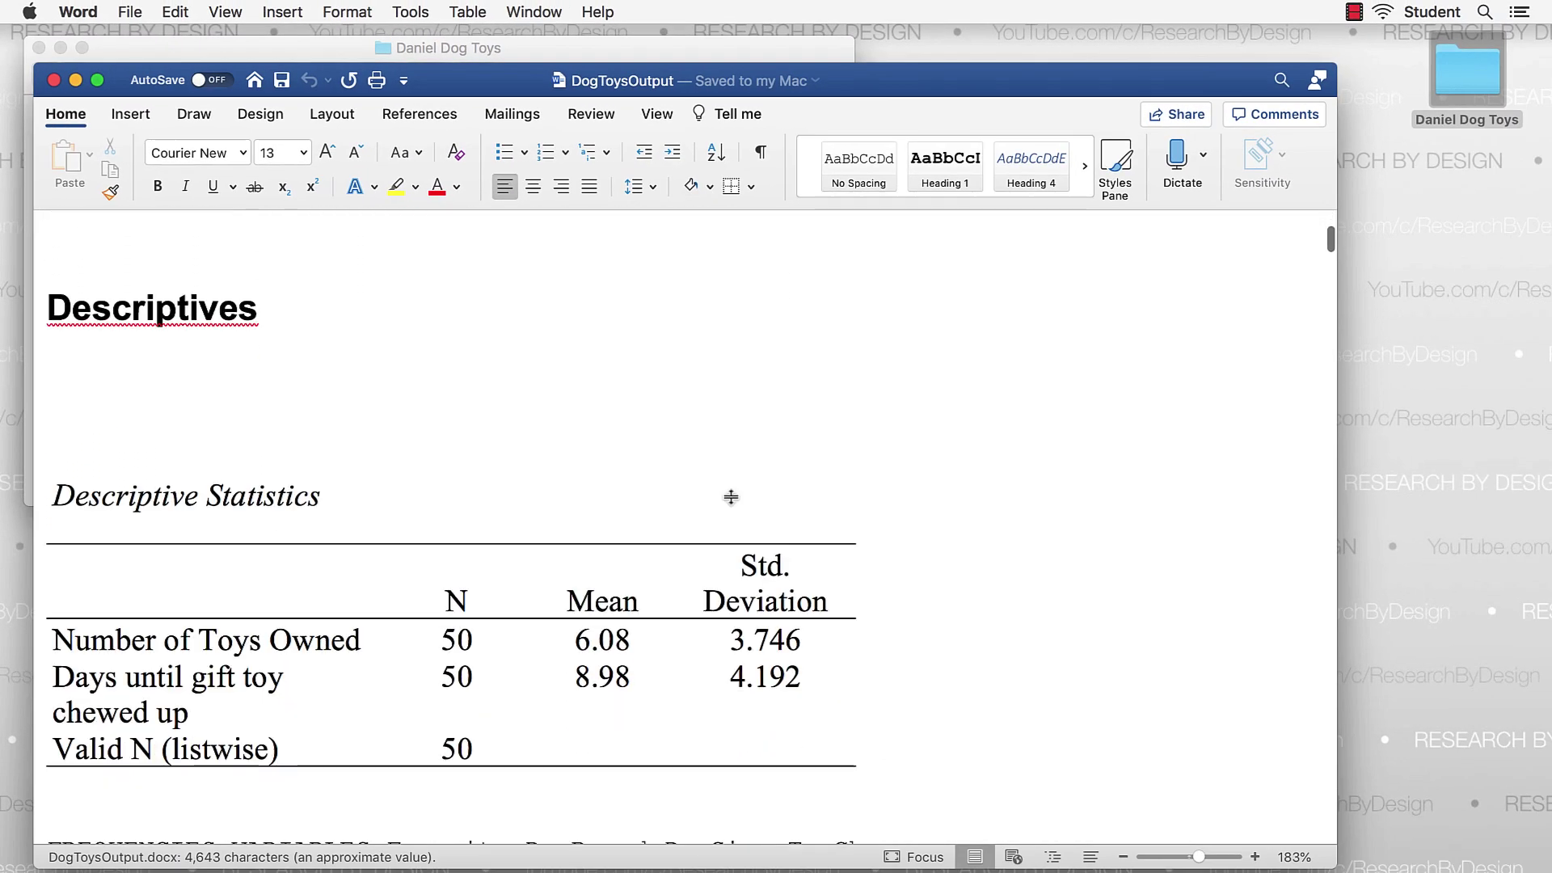